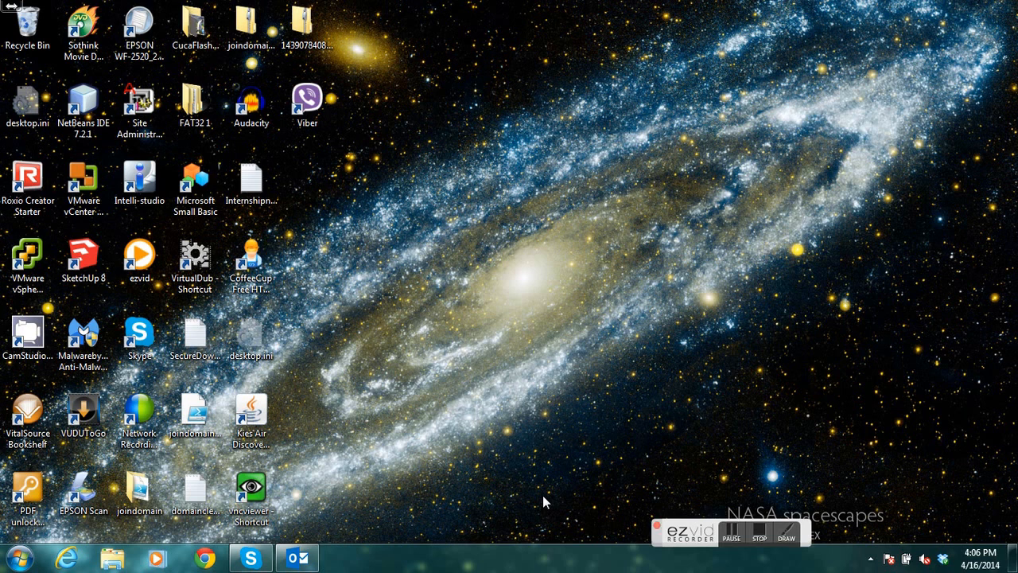
Start Microsoft Excel 2010 with a blank workbook.
click(759, 531)
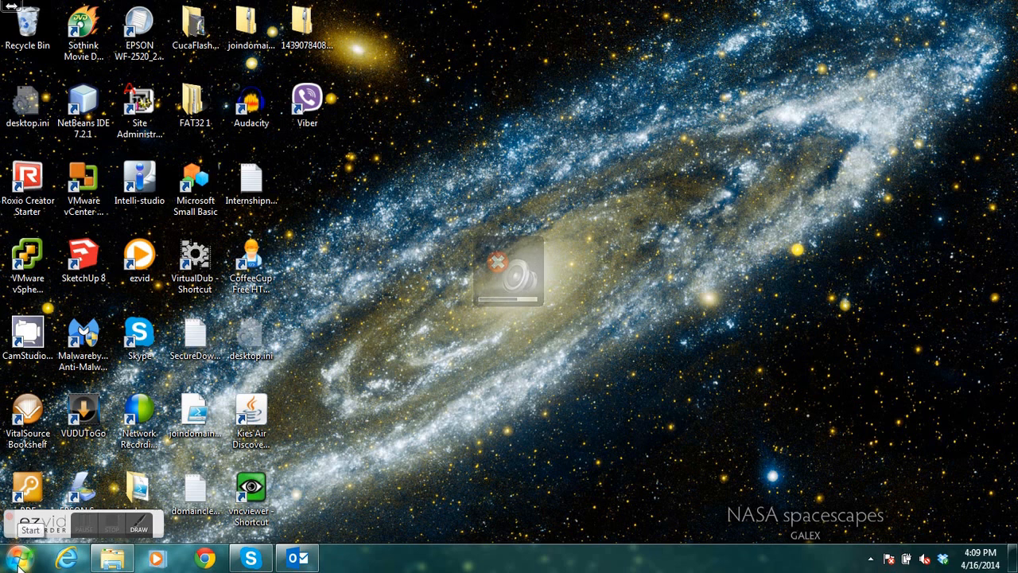
click(19, 560)
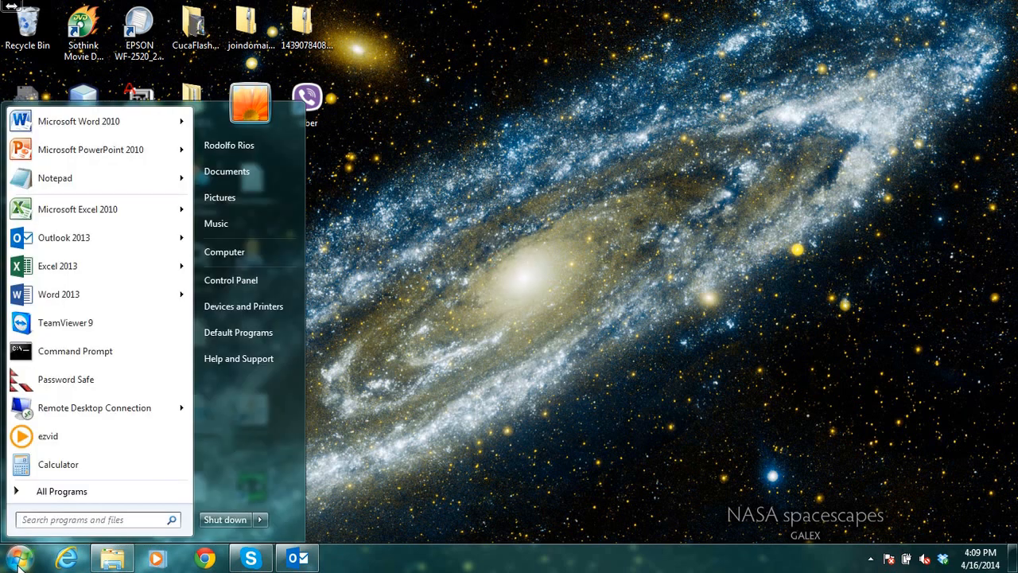
mouse_move(109, 215)
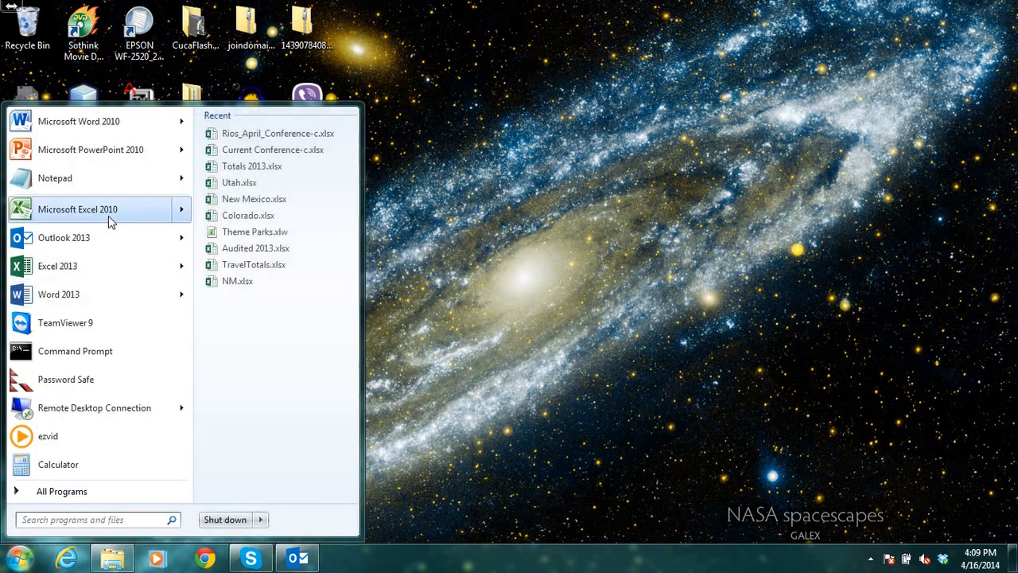
click(108, 209)
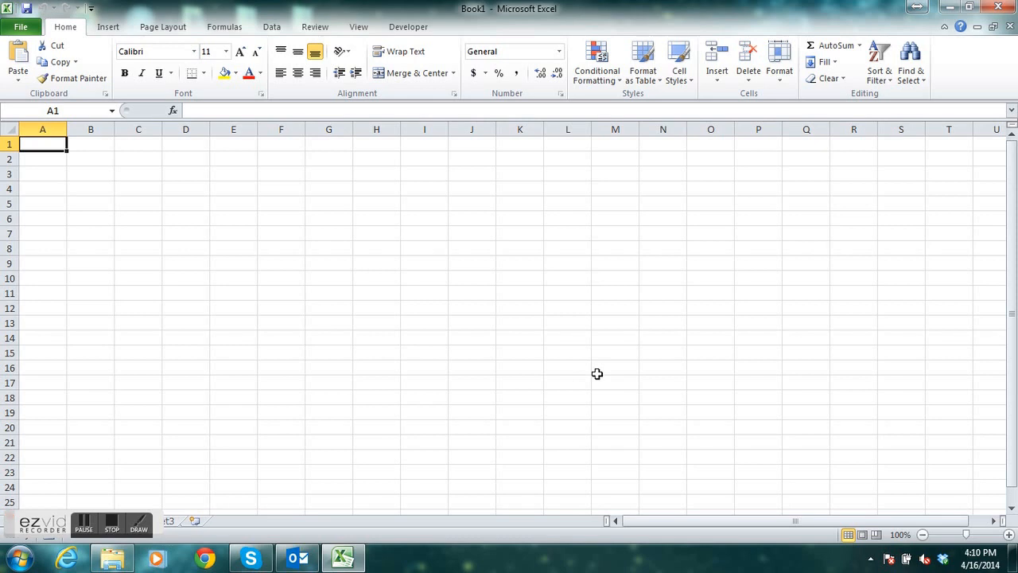
Open OR.xlsx from the OneDrive folder 2014Spring, CIT108-TTH-7PM-31607, StudentFiles, Excel.Tutorial06, Excel6, Review.
click(24, 29)
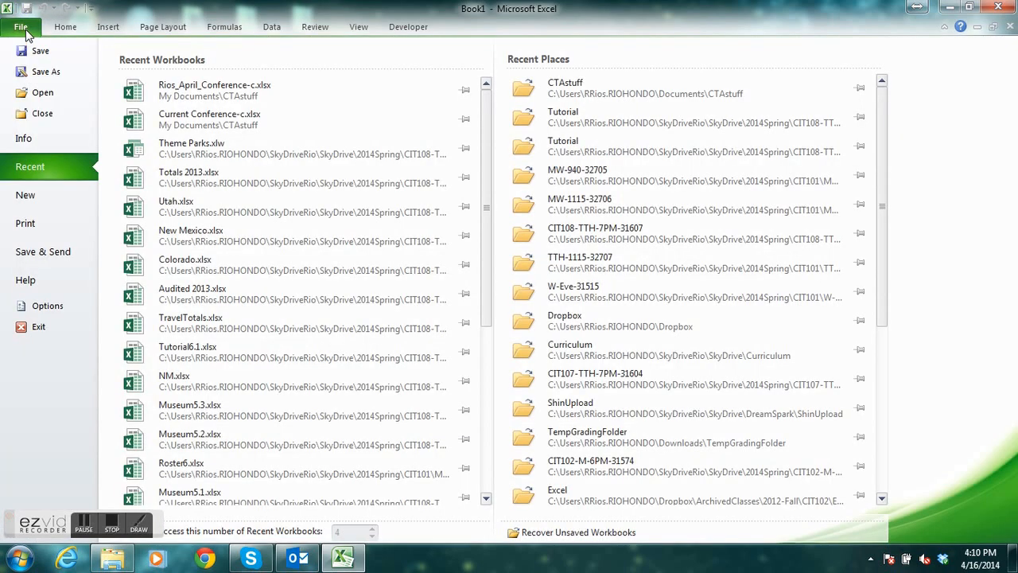
key(Escape)
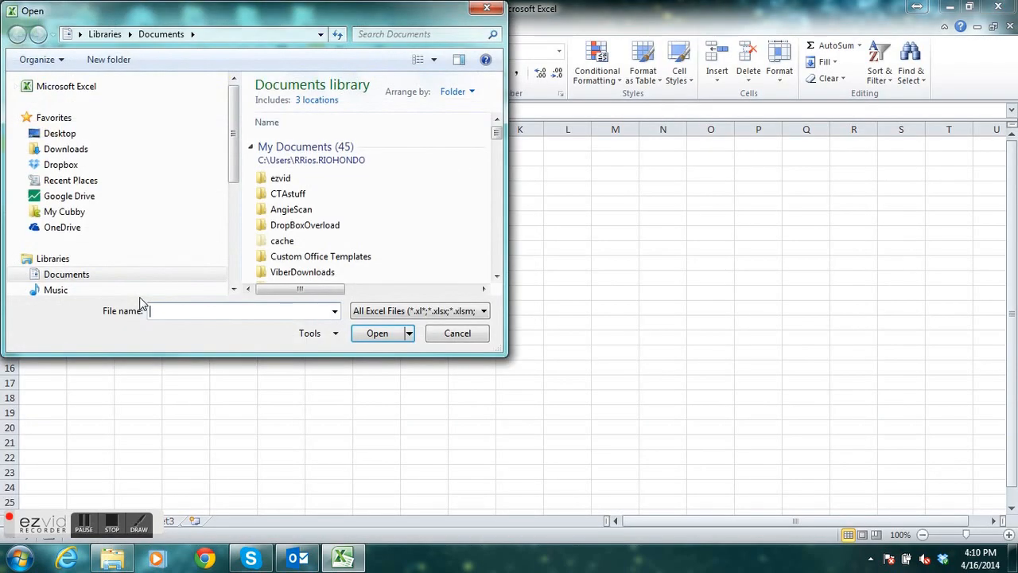
click(63, 228)
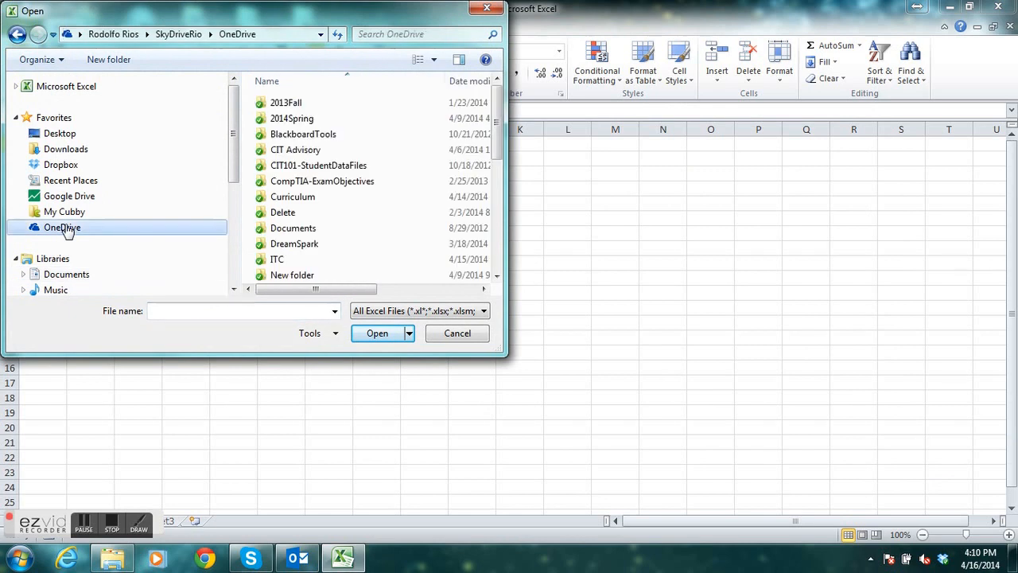
double_click(303, 119)
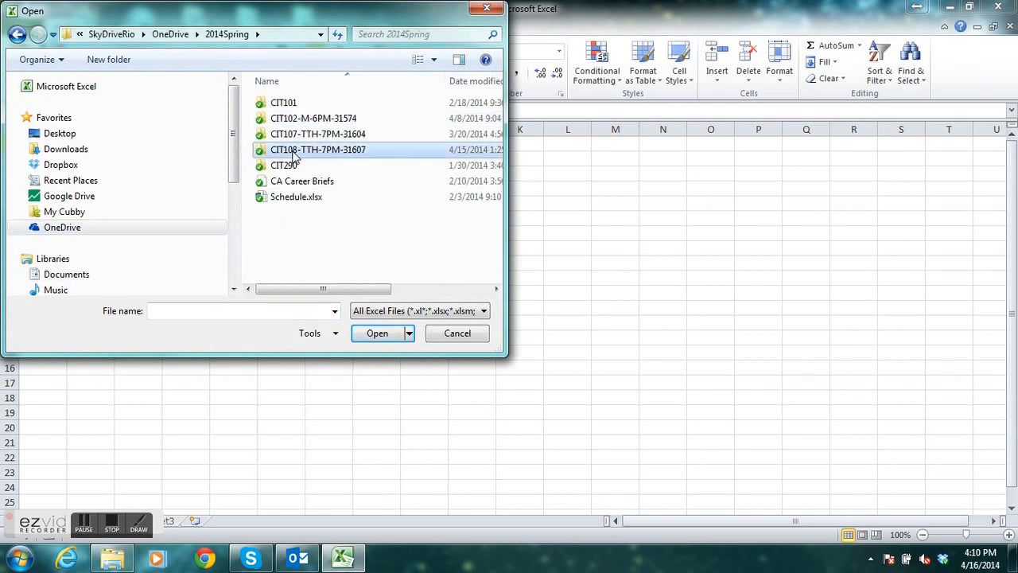
double_click(294, 150)
double_click(292, 112)
double_click(294, 121)
double_click(287, 107)
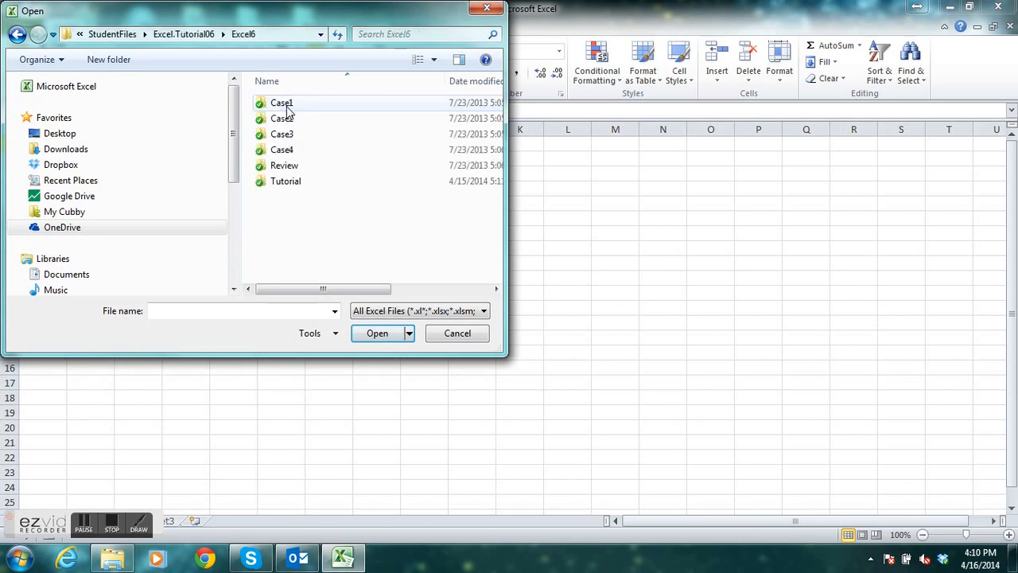
double_click(285, 165)
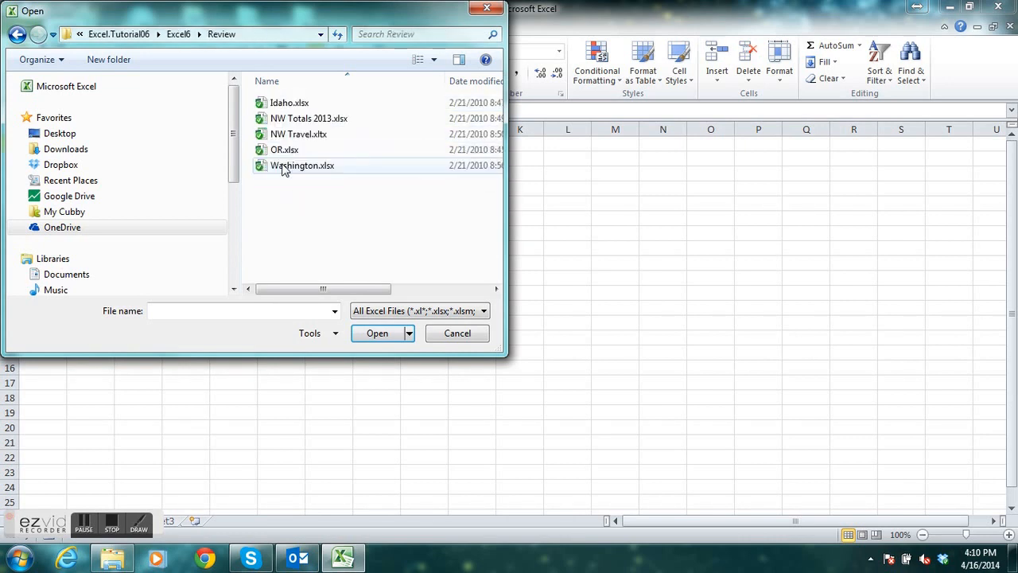
click(285, 154)
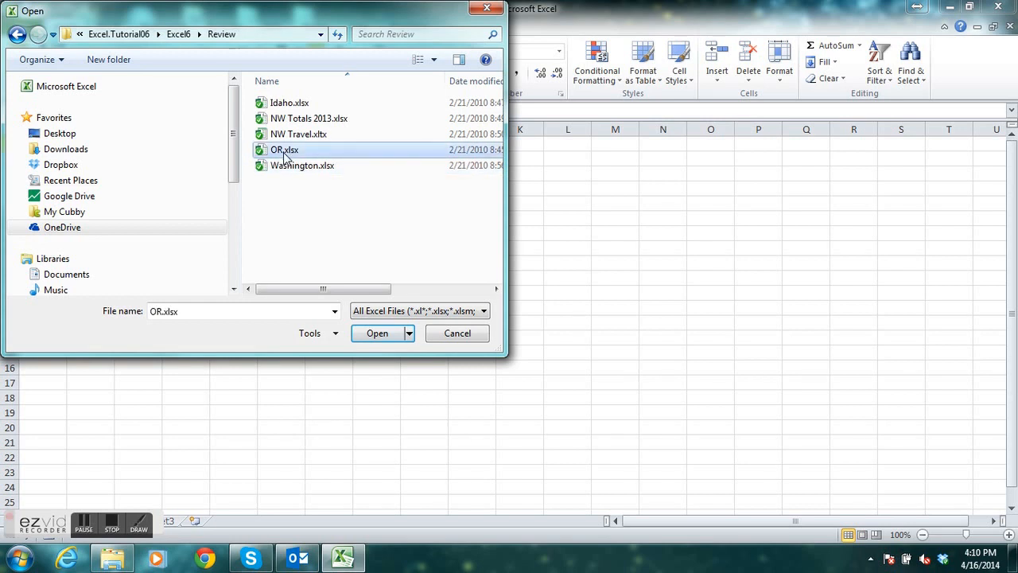
click(393, 337)
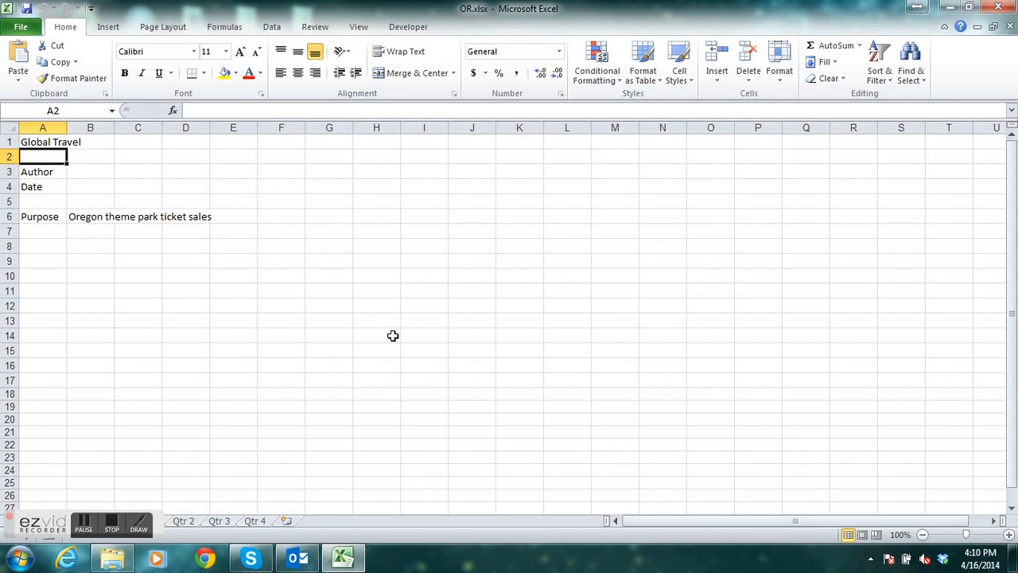
Save a copy of the workbook as Oregon in the same Review folder, in Excel Workbook format.
click(23, 30)
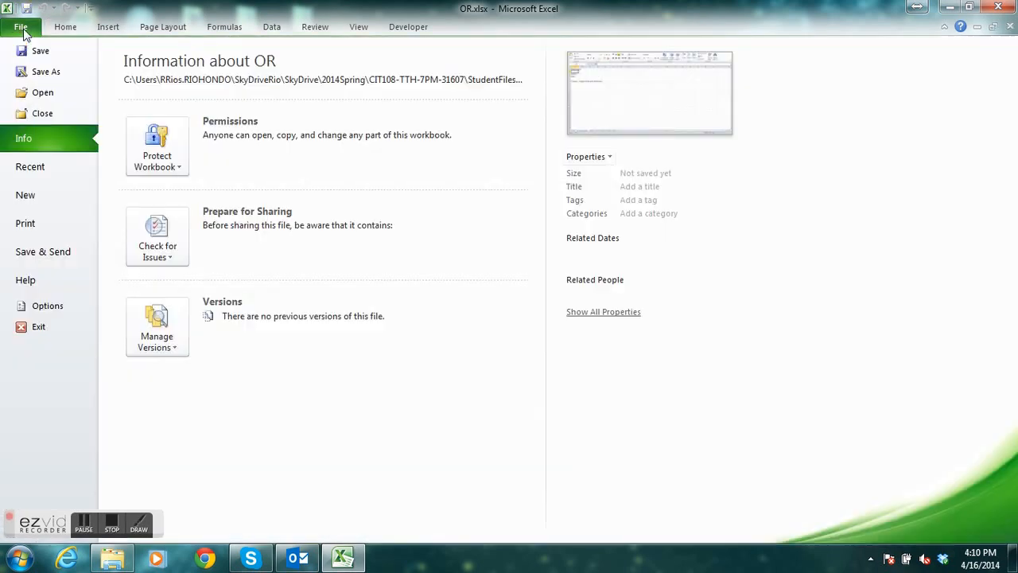
click(46, 71)
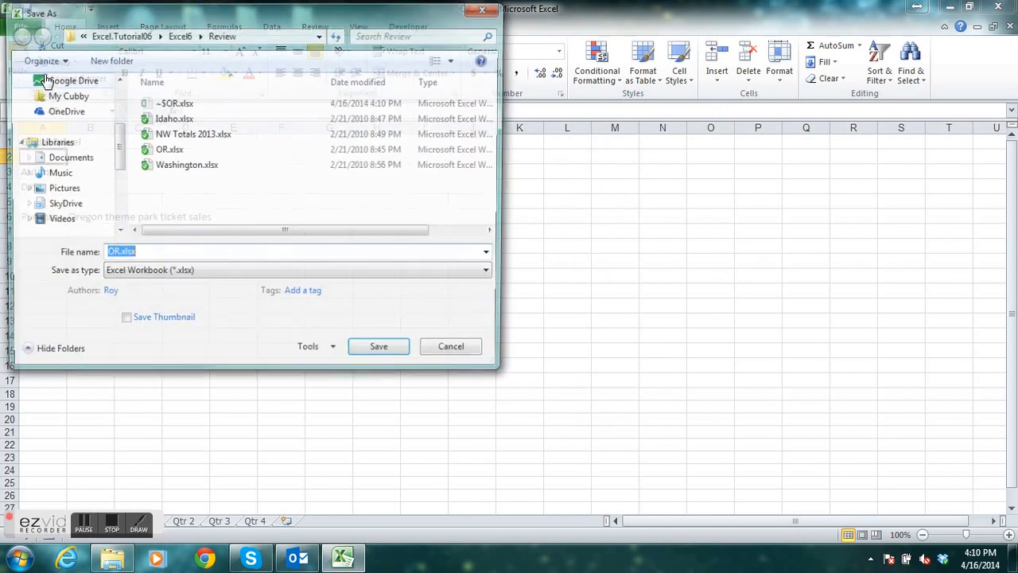
text(Oregon)
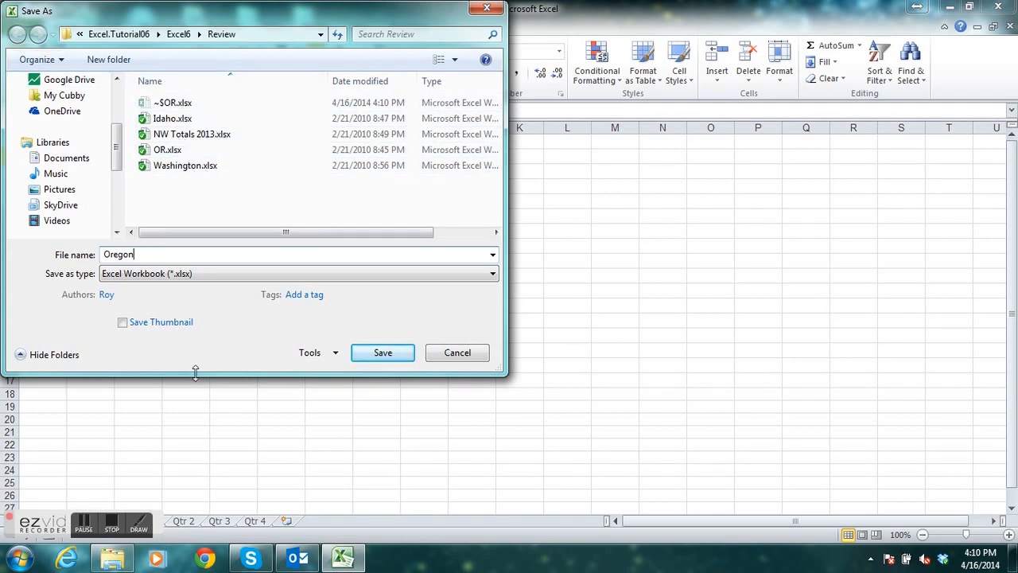
click(372, 354)
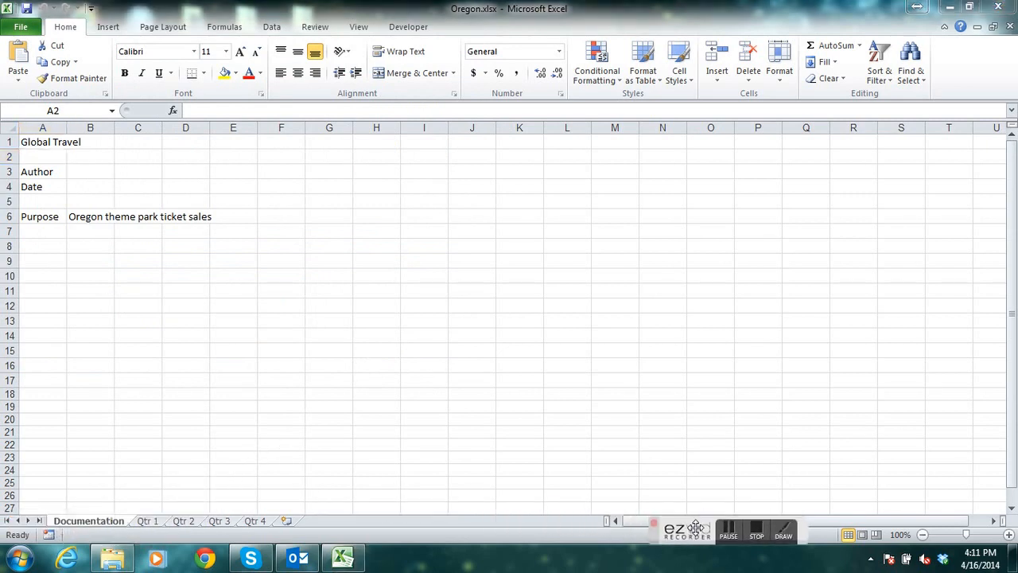
On the Documentation sheet, enter the author's full name in B3 and the date 4/16/2014 in B4.
click(104, 171)
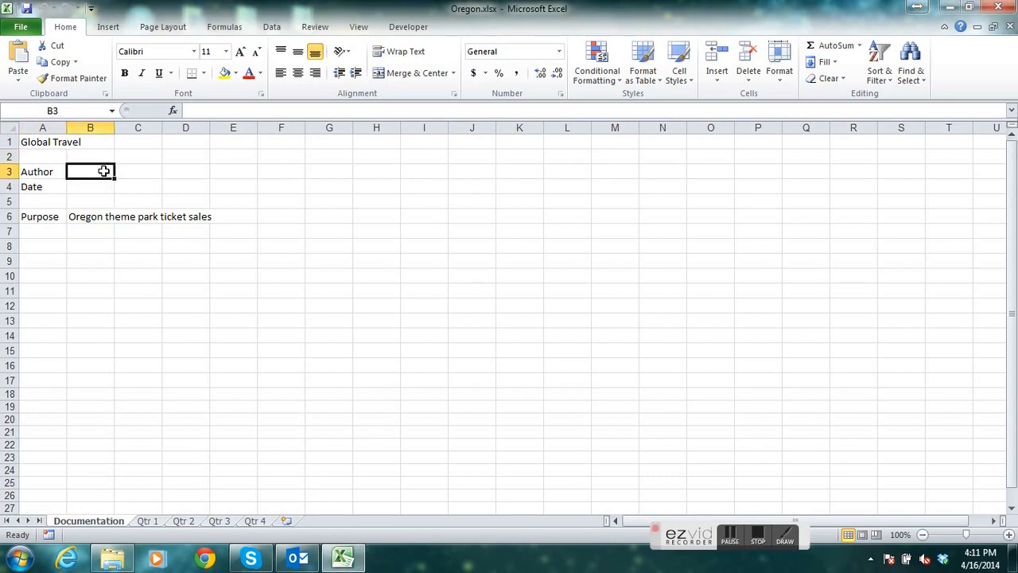
text(Rudy)
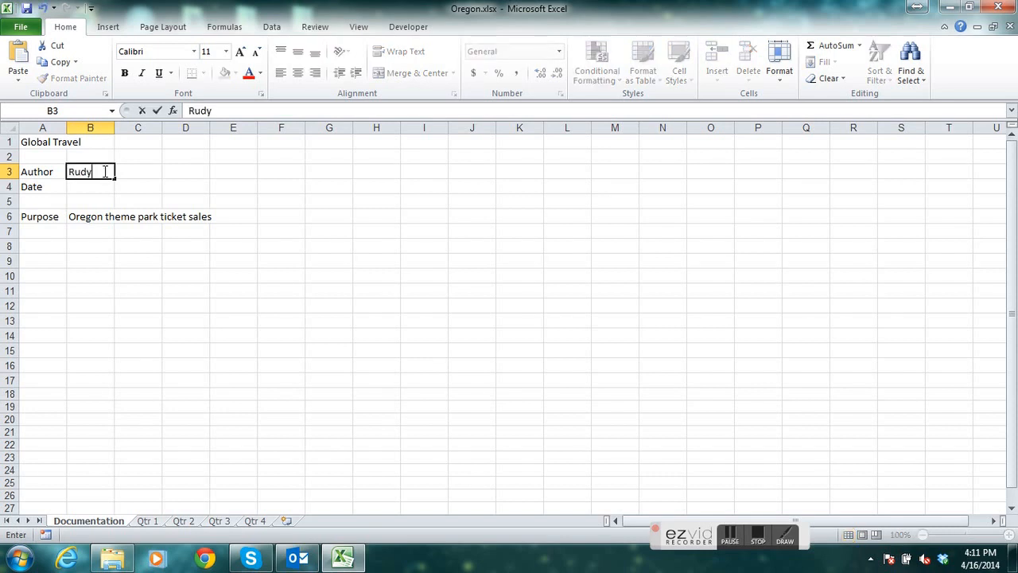
text( Ross)
key(Return)
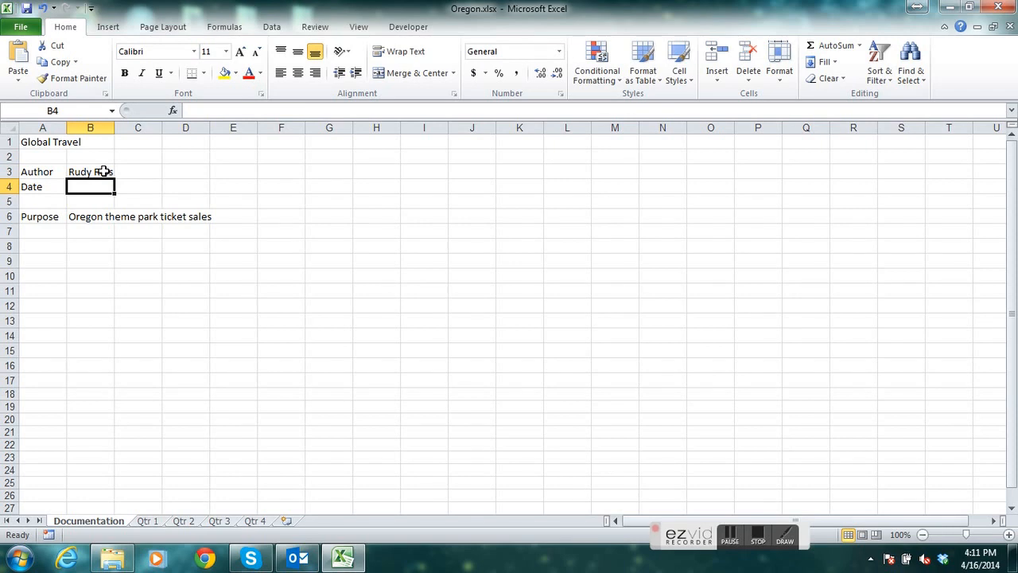
text(4/16/2014)
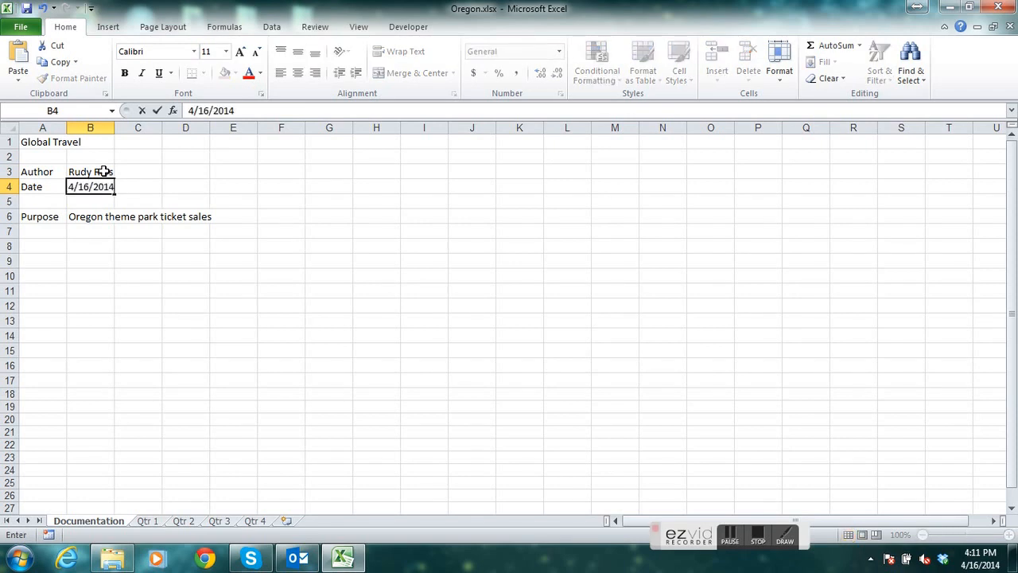
click(159, 111)
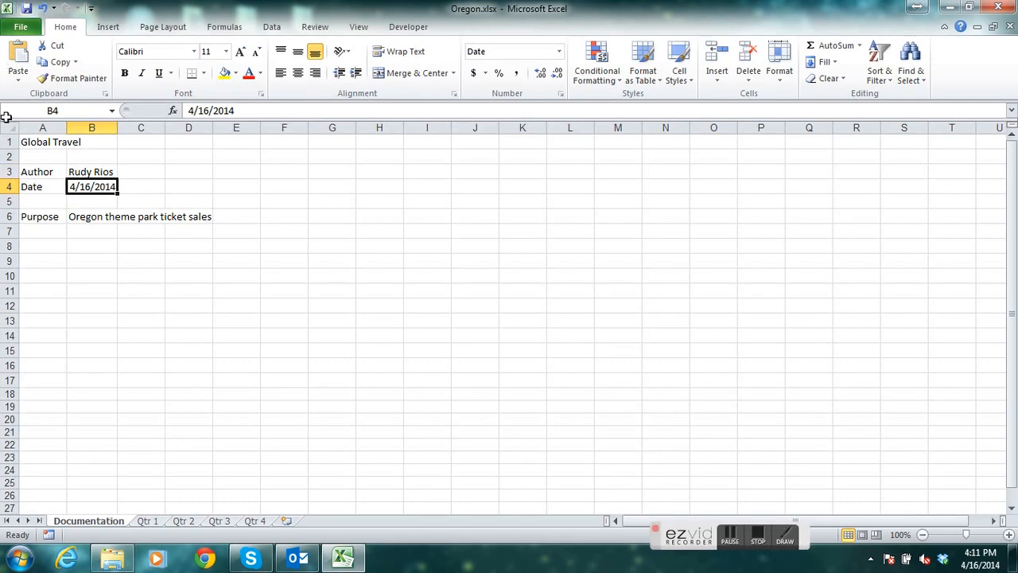
Group the sheets Qtr 1 through Qtr 4 and total the ticket and sales columns in B13:E13 with AutoSum.
click(147, 521)
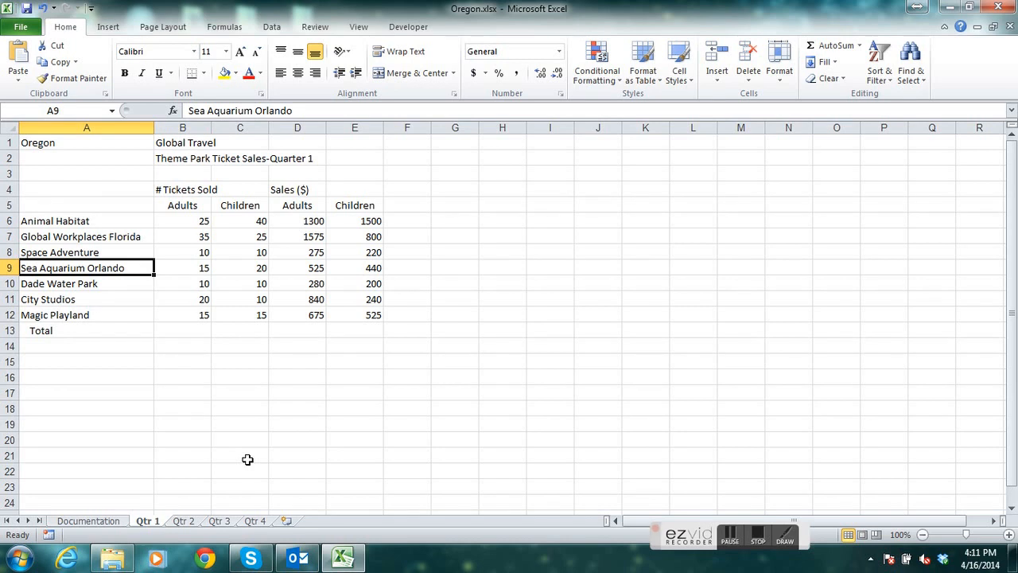
shift+click(257, 521)
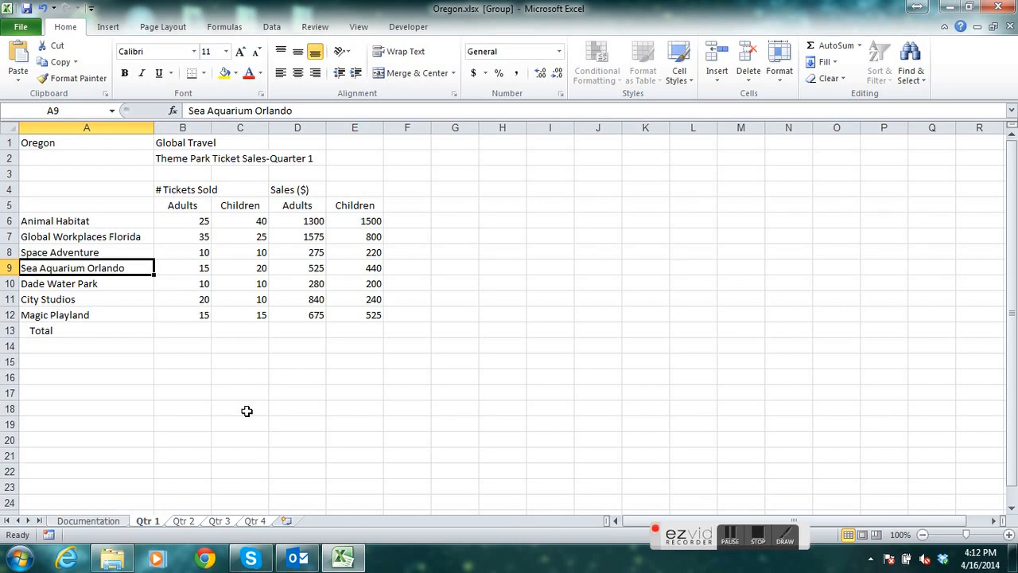
click(177, 327)
drag(177, 326, 358, 330)
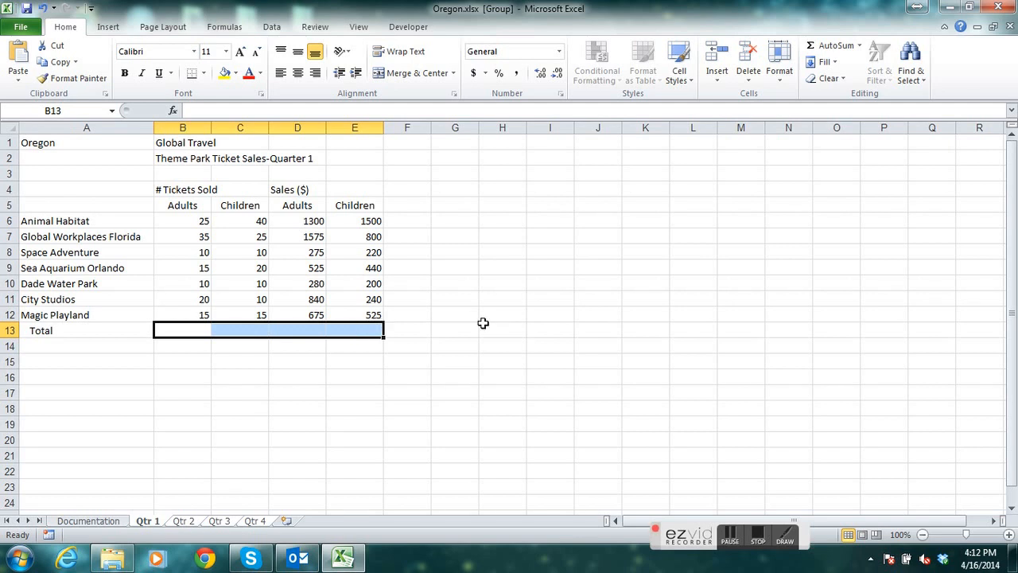
click(827, 45)
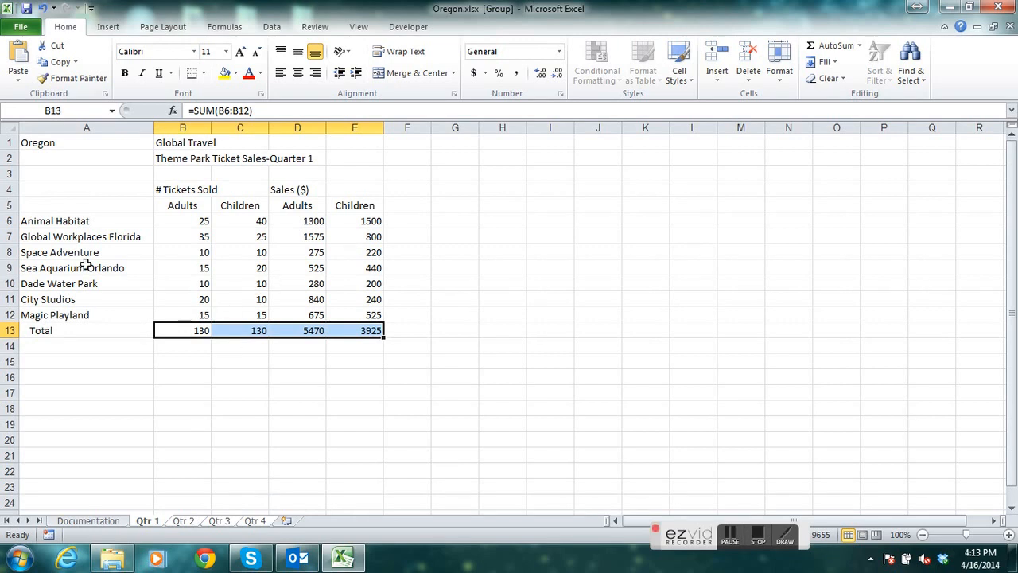
Make the titles and labels in A1:B2, A6:A13 and B4:E5 bold on the grouped quarter sheets.
click(79, 220)
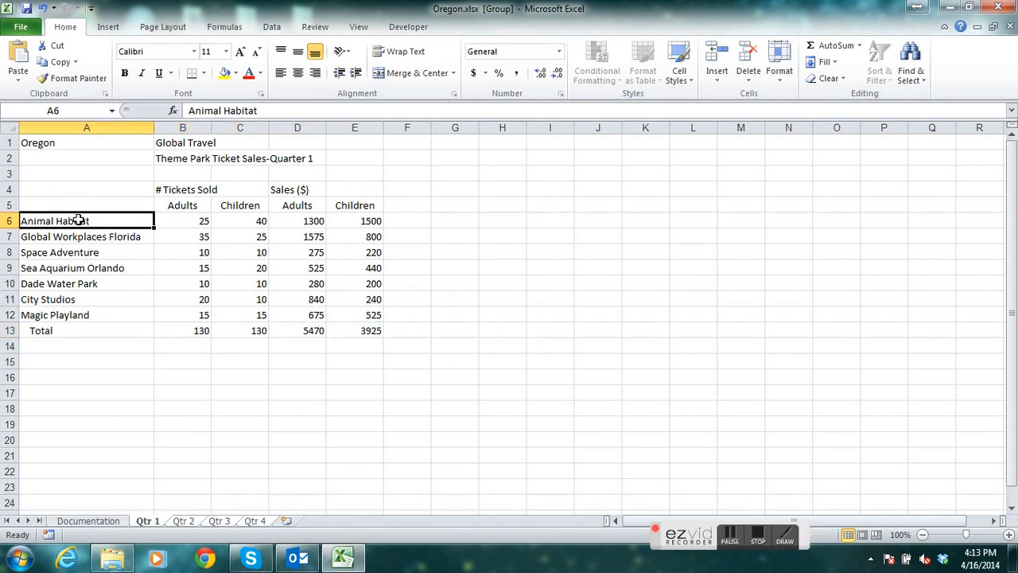
click(94, 141)
drag(94, 141, 192, 159)
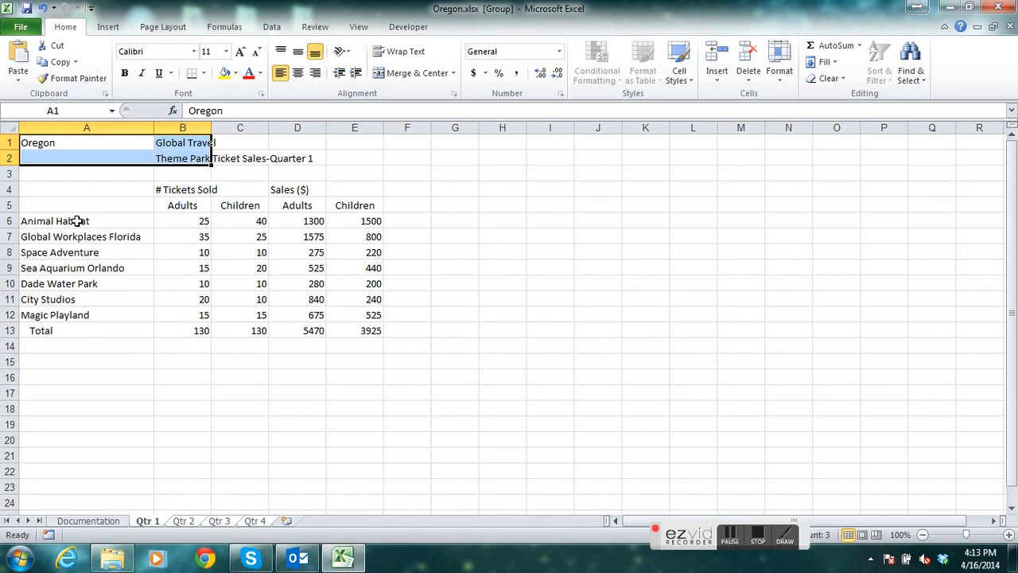
drag(78, 221, 67, 326)
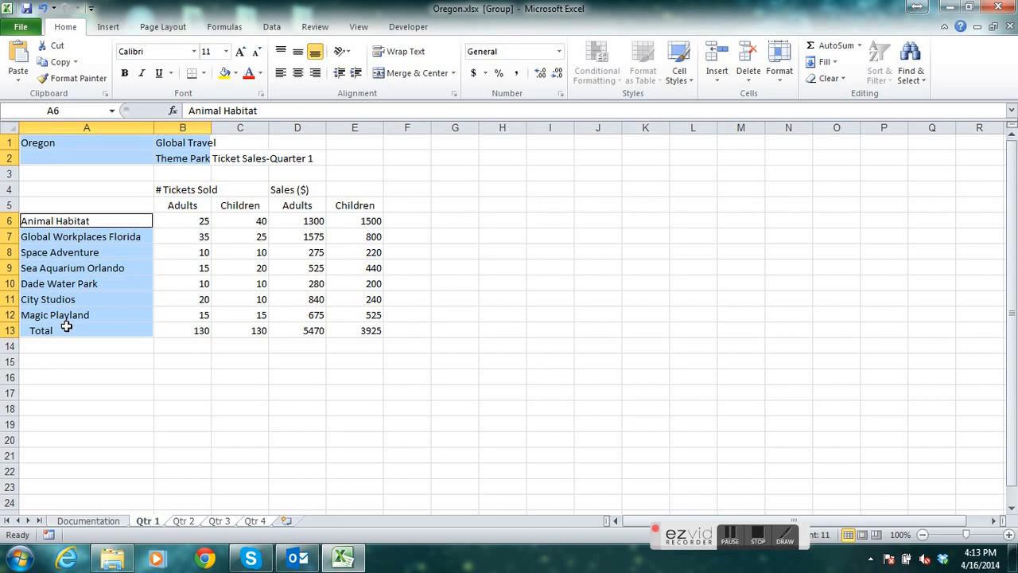
drag(185, 191, 347, 209)
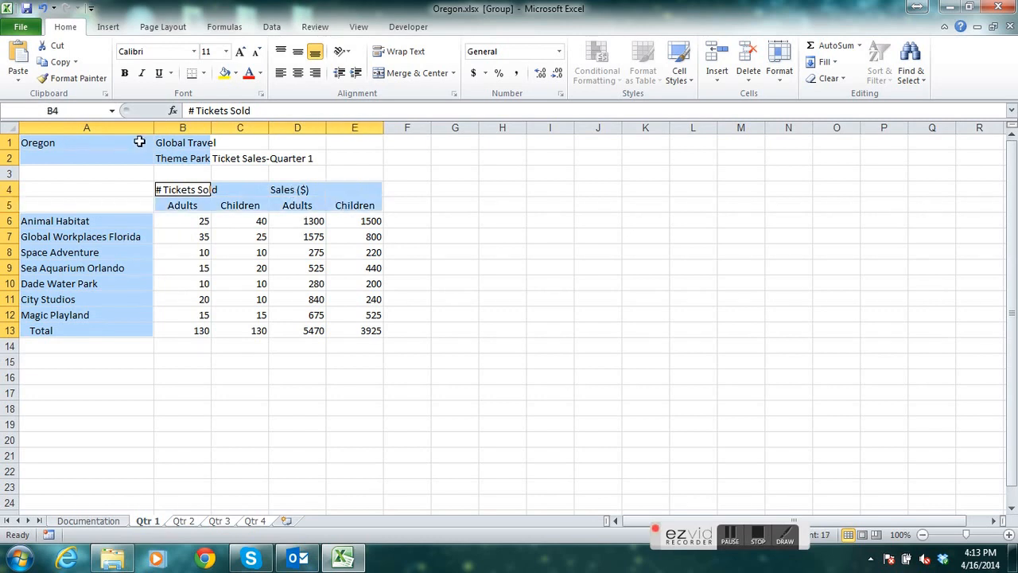
click(125, 74)
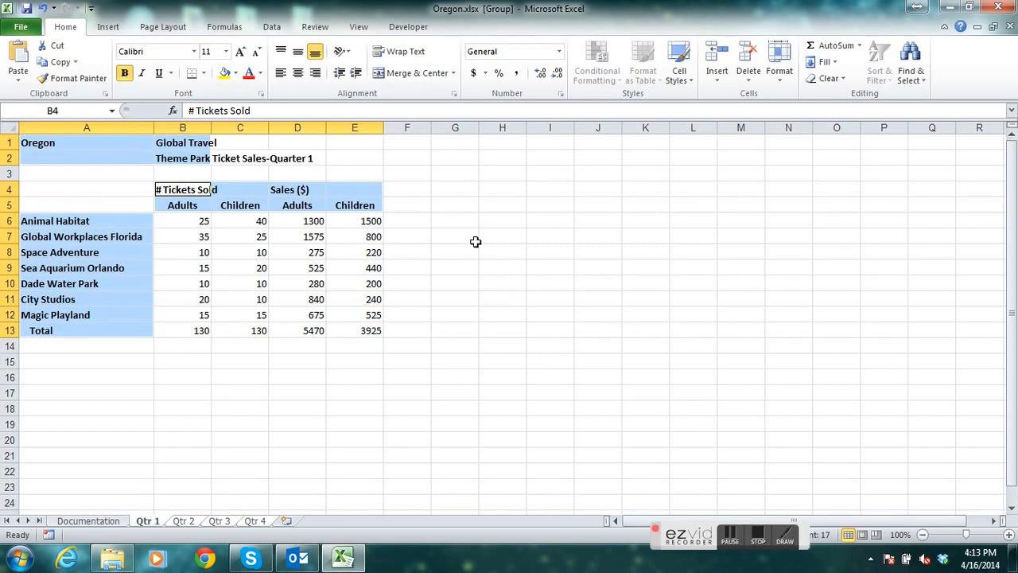
Merge and center the Global Travel title across B1:E1 on the grouped sheets.
click(108, 144)
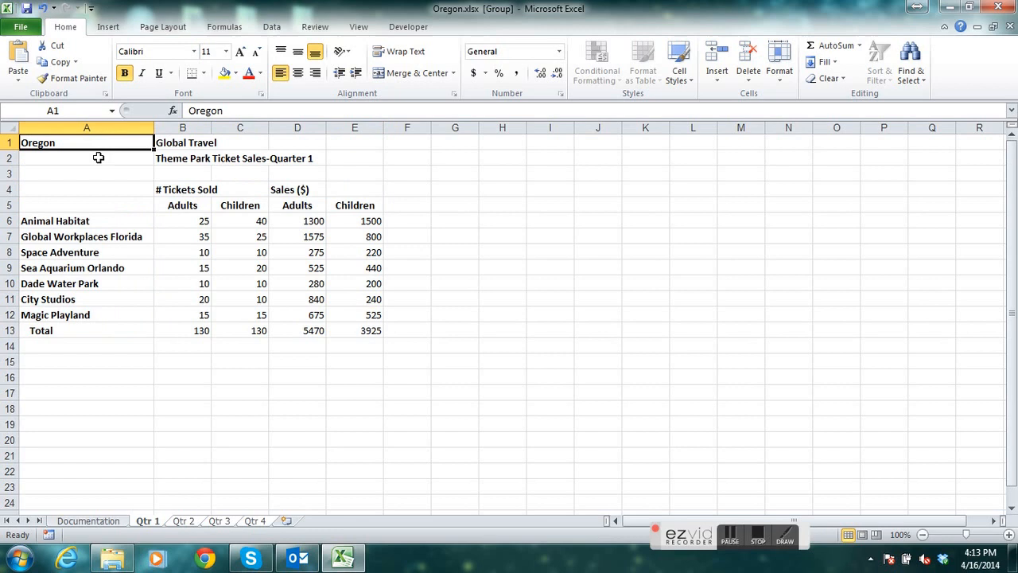
click(181, 142)
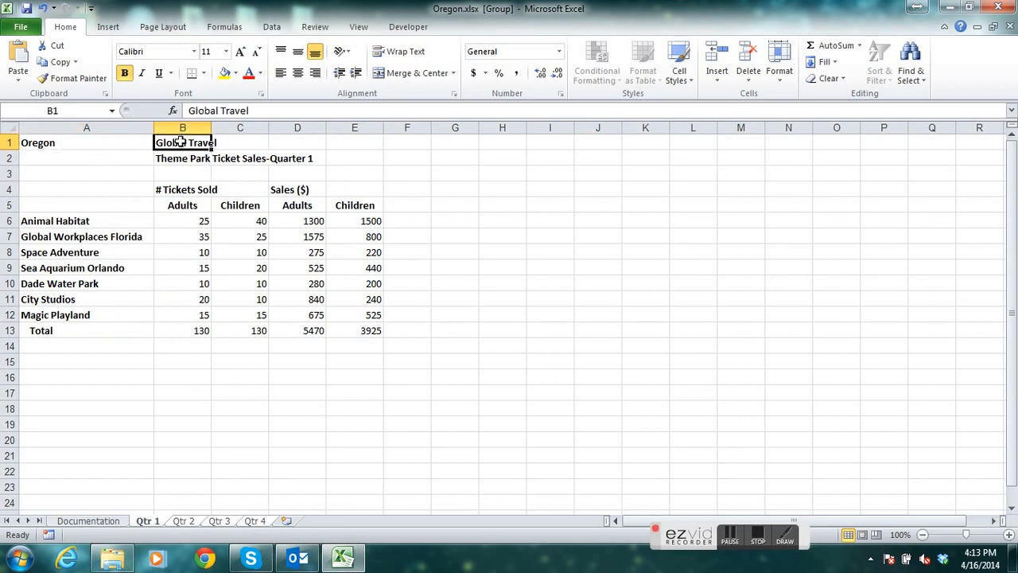
drag(180, 142, 346, 142)
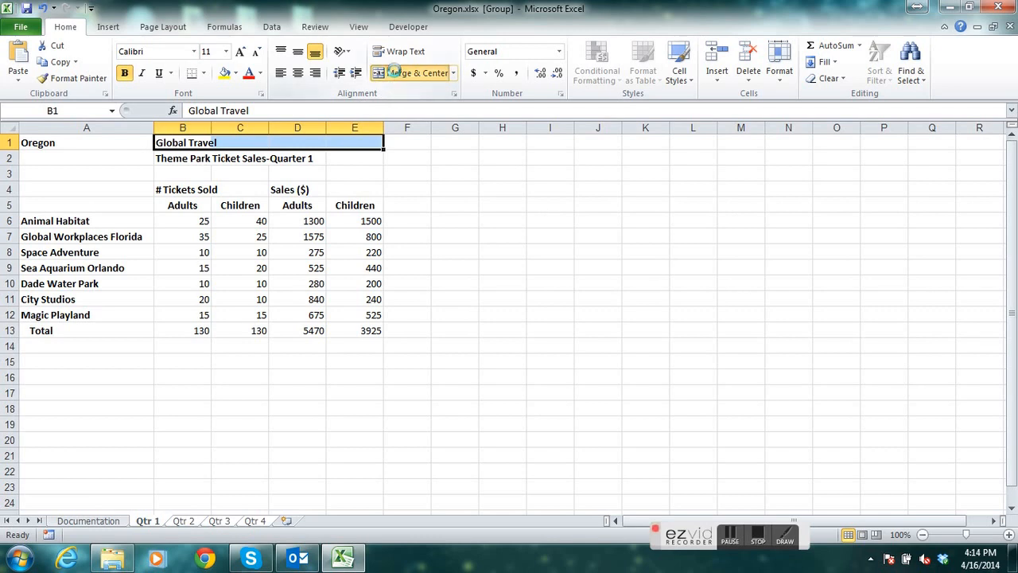
click(397, 73)
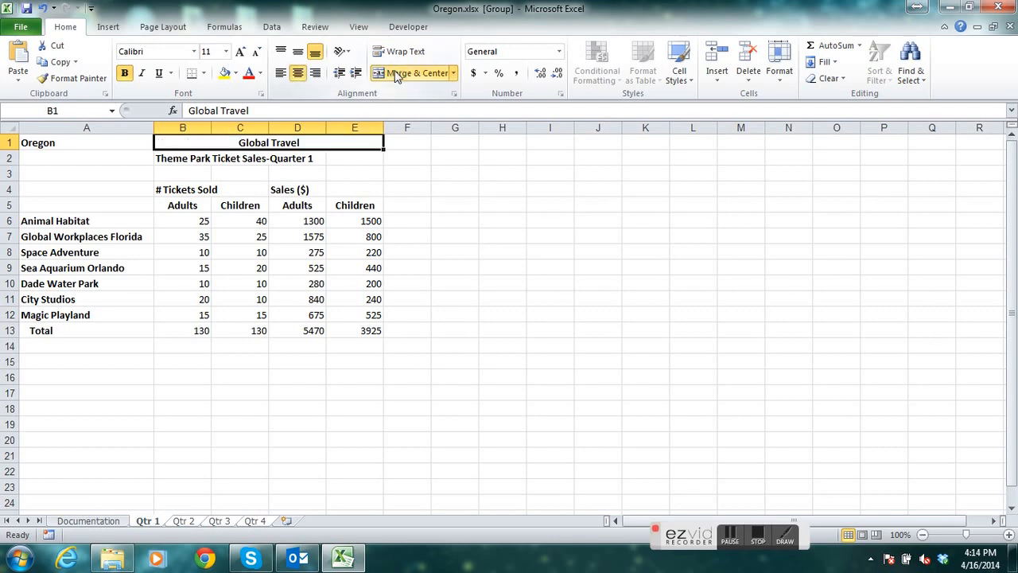
Merge and center the quarter subtitle across B2:E2, # Tickets Sold across B4:C4, and Sales ($) across D4:E4 on the grouped sheets.
drag(167, 159, 354, 159)
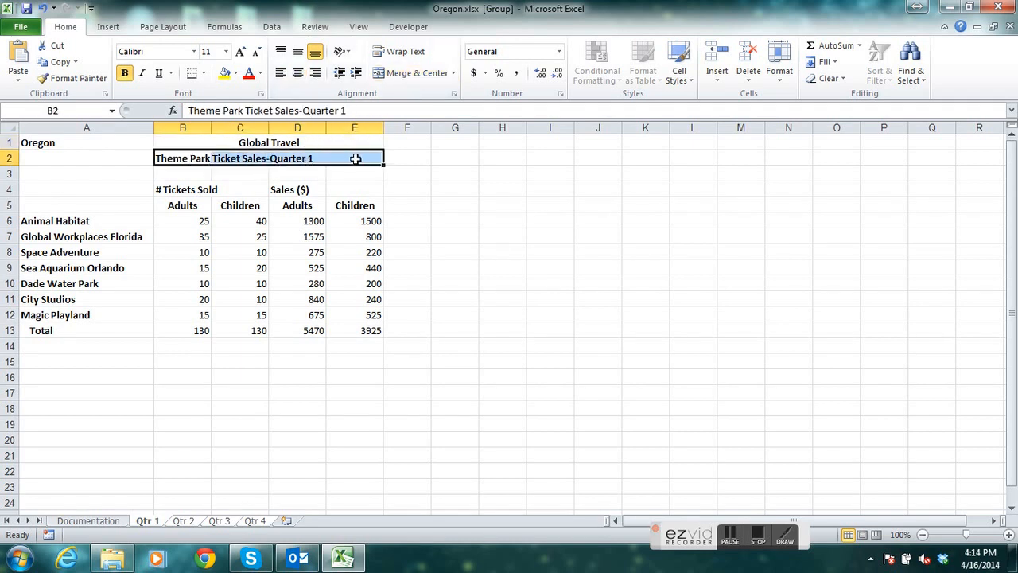
click(415, 72)
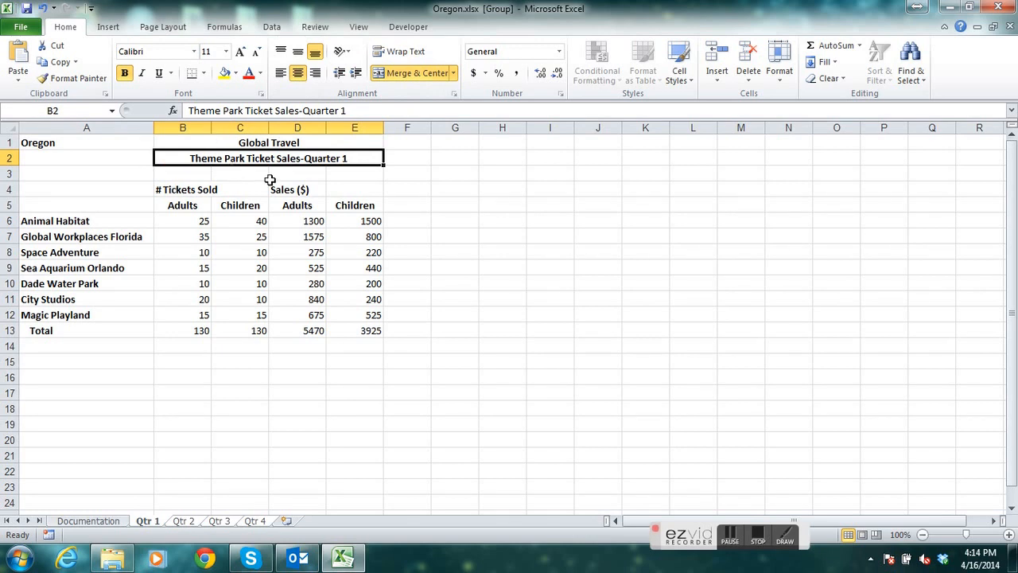
click(194, 191)
drag(194, 190, 265, 187)
click(415, 73)
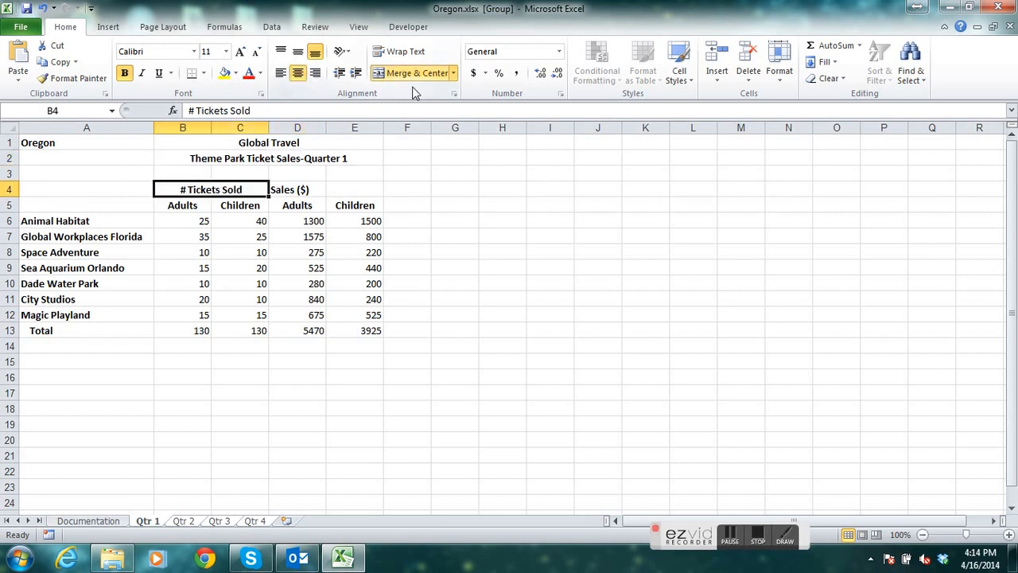
drag(303, 189, 344, 188)
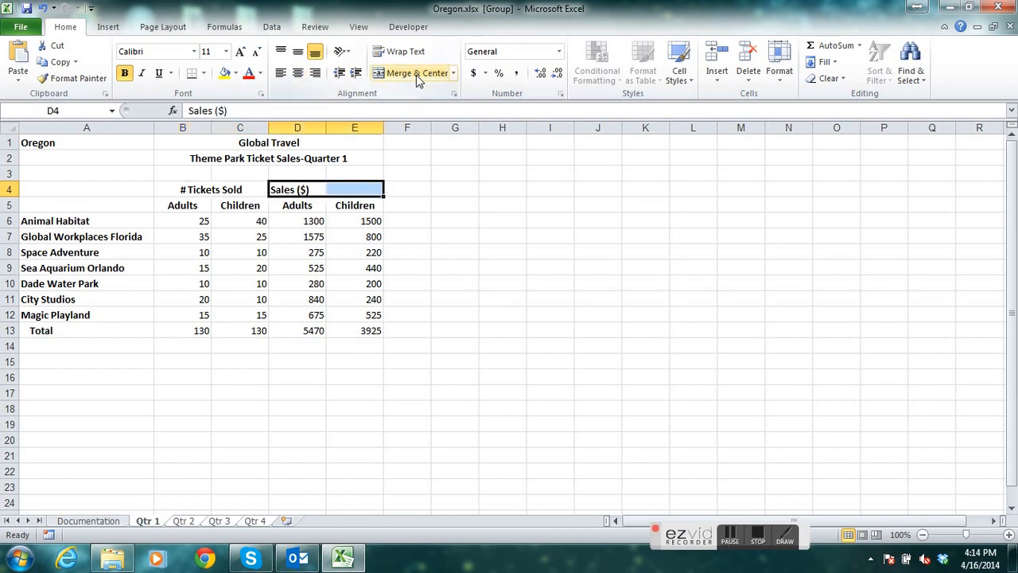
click(416, 73)
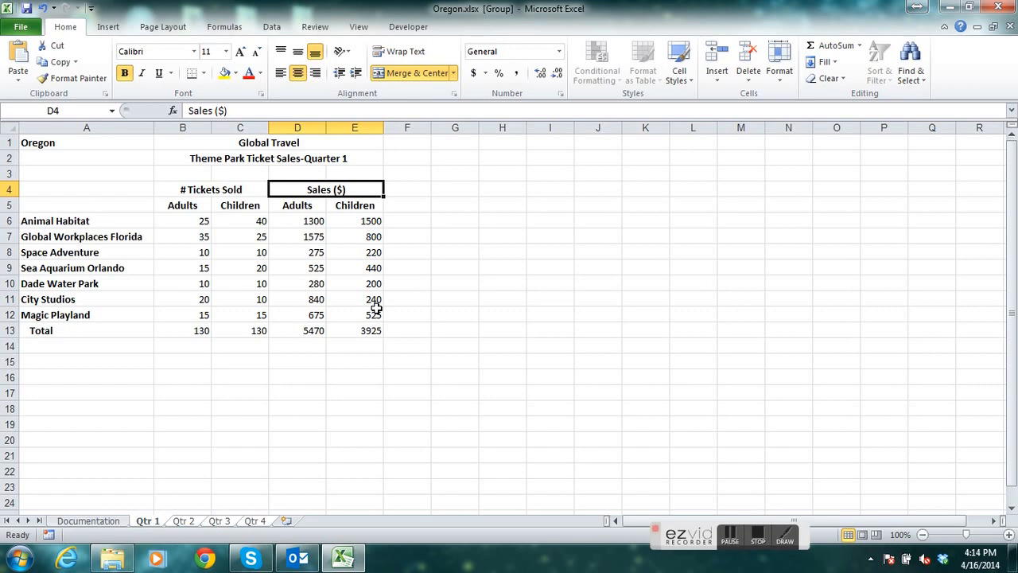
Italicize the theme park names in A6:A12 on the grouped quarter sheets.
click(76, 220)
drag(80, 220, 74, 316)
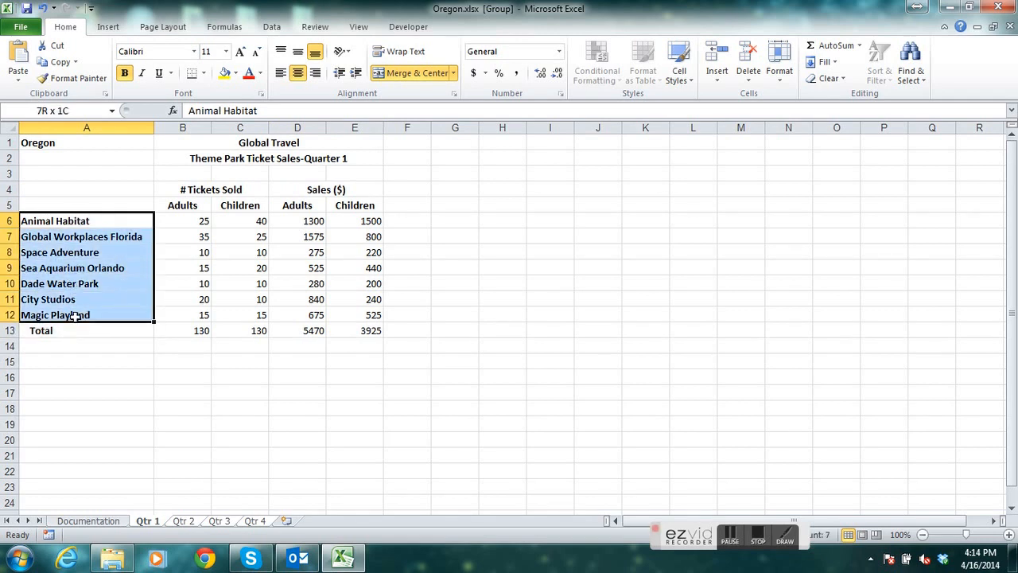
click(143, 73)
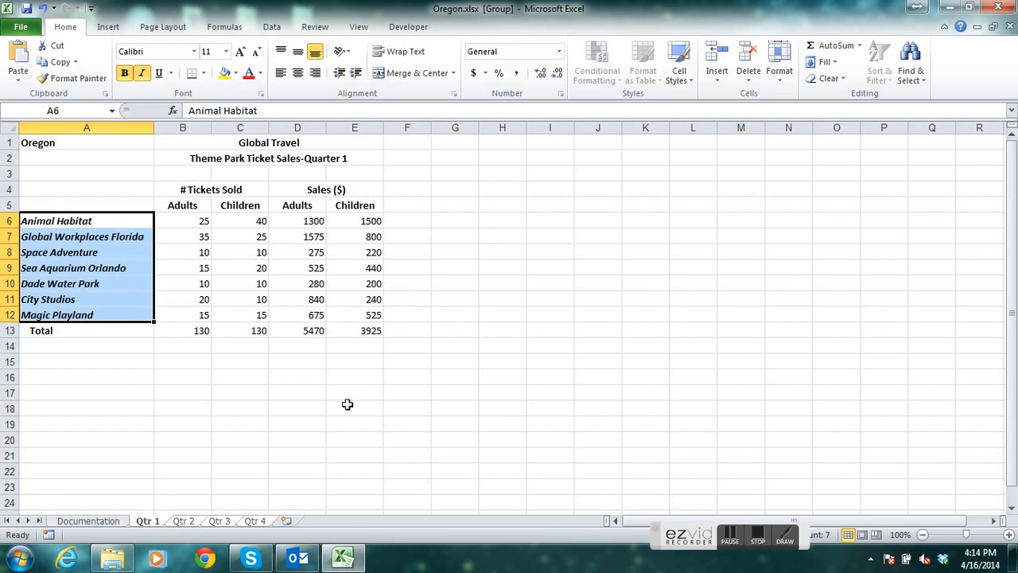
Apply a Top and Double Bottom Border to the totals in B13:E13 on the grouped sheets.
click(177, 329)
drag(178, 330, 328, 329)
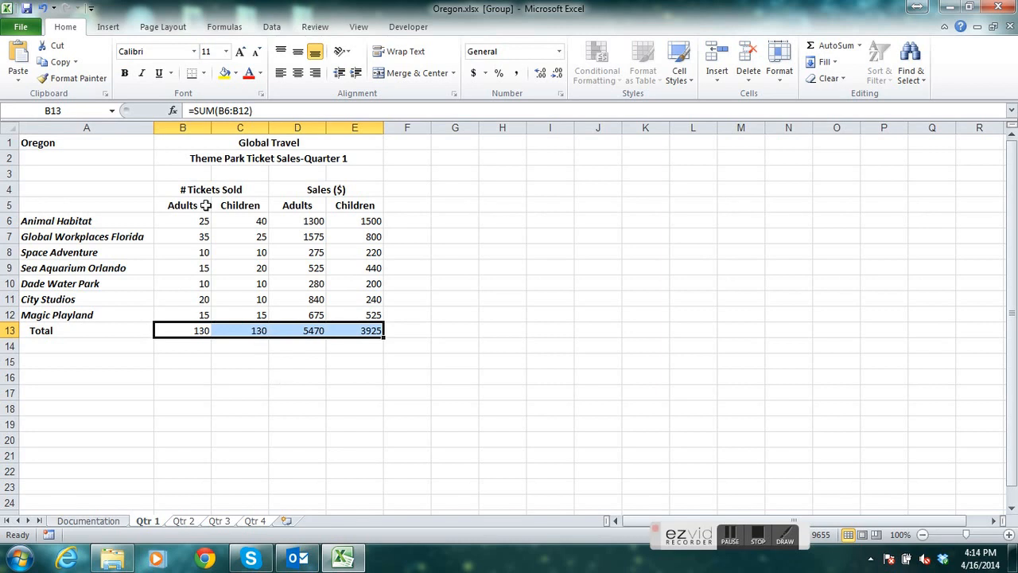
click(203, 74)
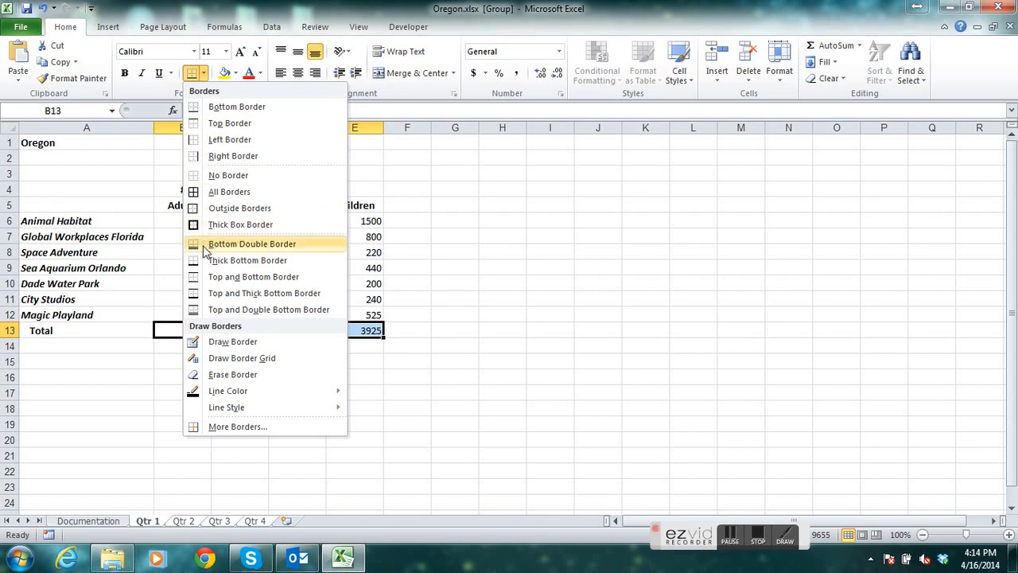
click(241, 311)
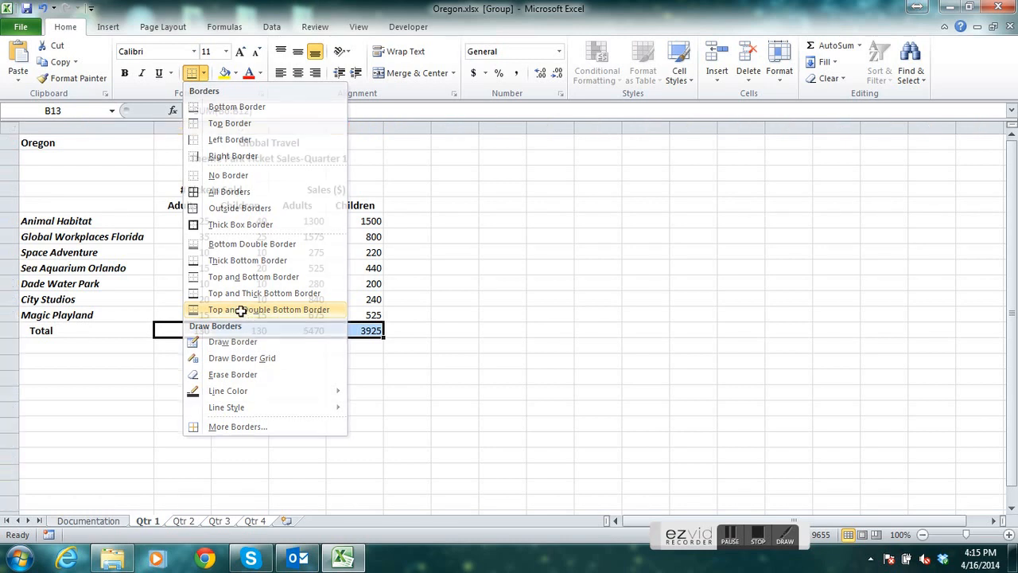
click(110, 194)
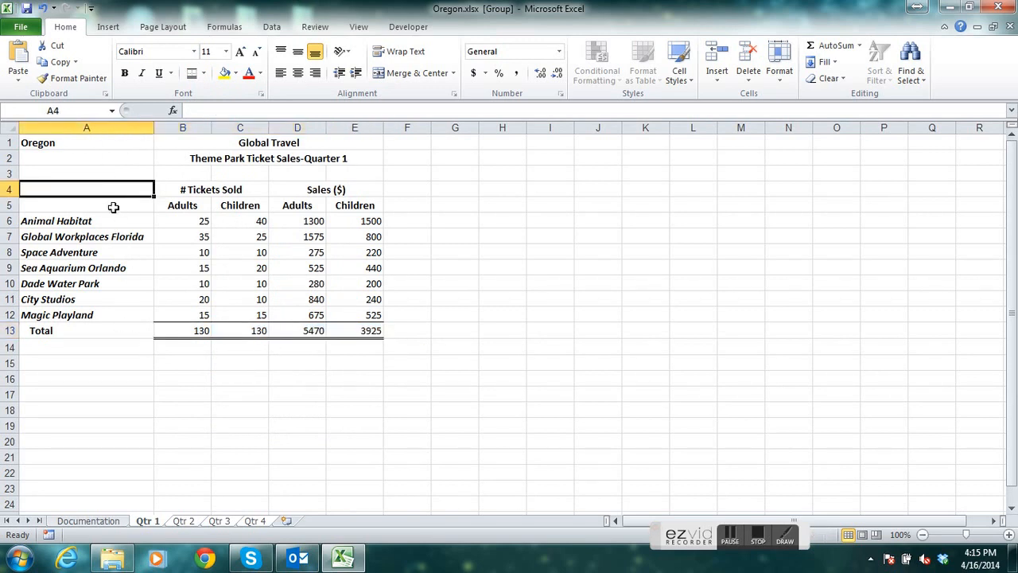
Reapply a single top border and a double bottom border to B13:E13 with the Format Cells border settings.
drag(170, 331, 357, 329)
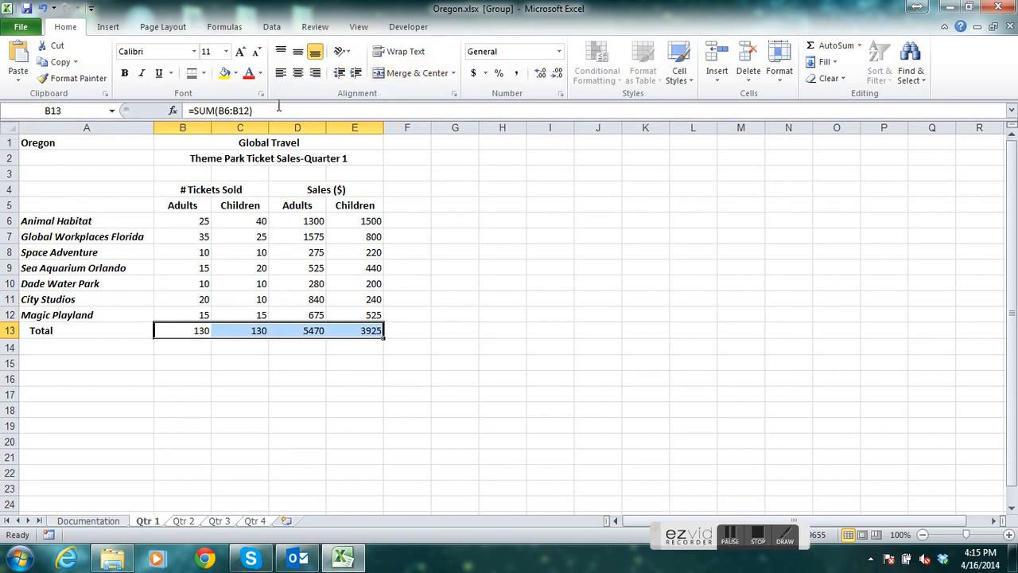
click(261, 95)
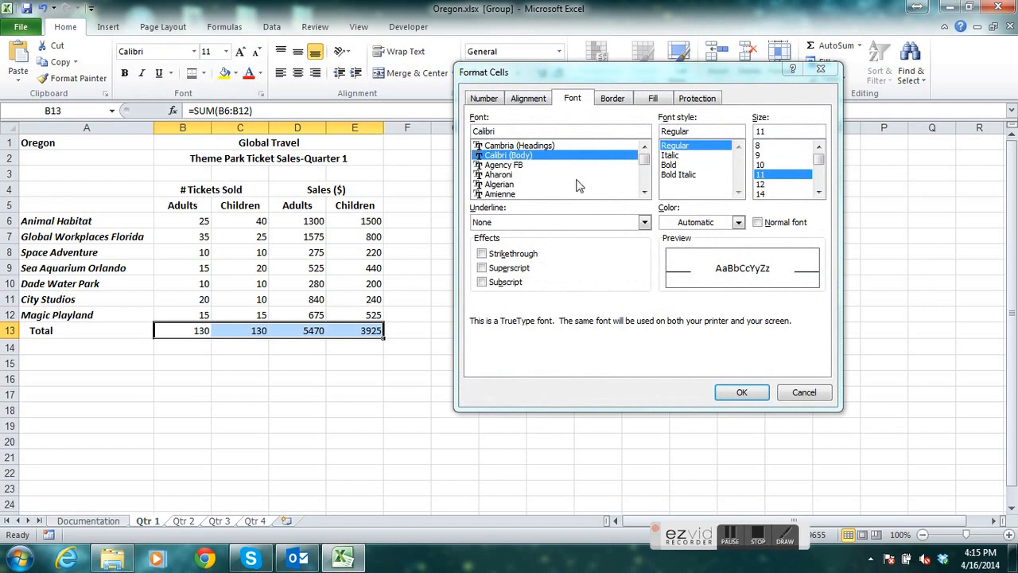
click(559, 142)
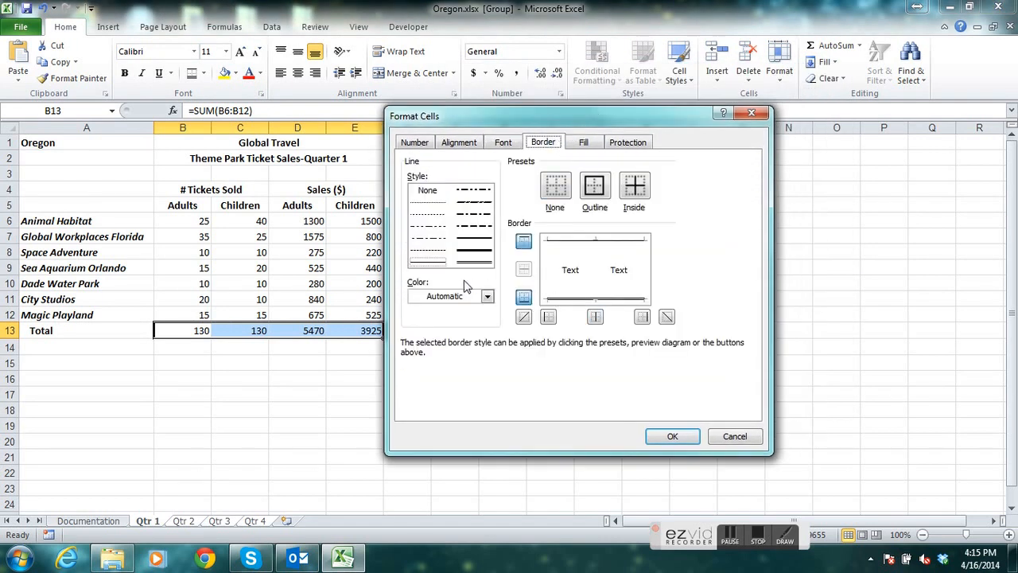
click(437, 266)
click(590, 241)
click(589, 241)
click(483, 264)
click(575, 300)
click(576, 300)
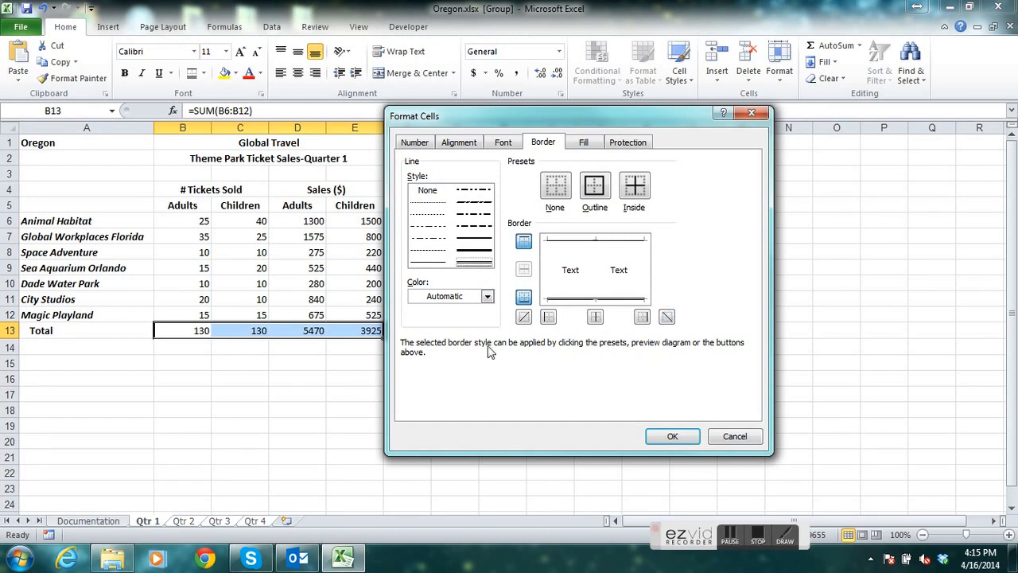
click(672, 437)
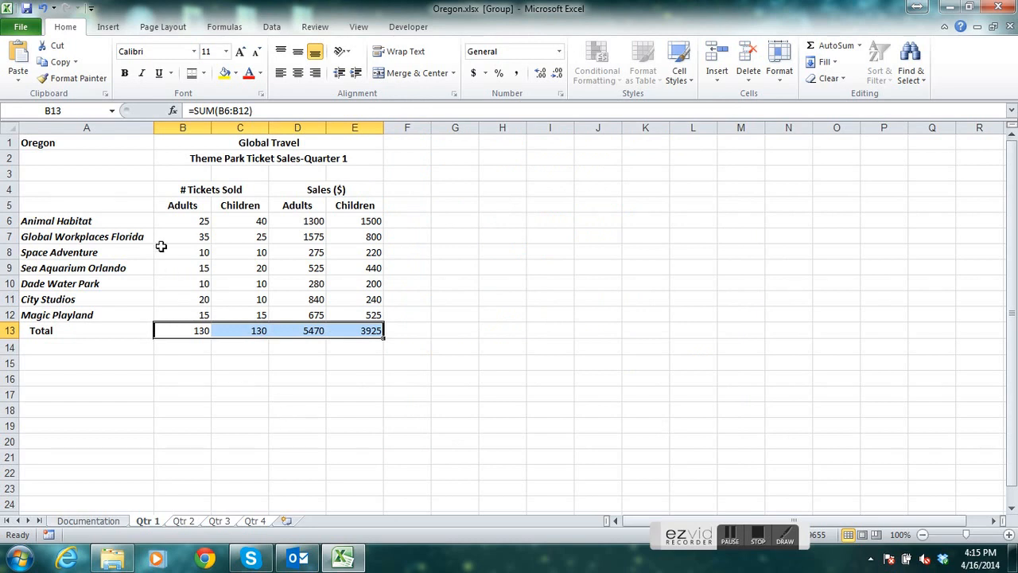
click(137, 190)
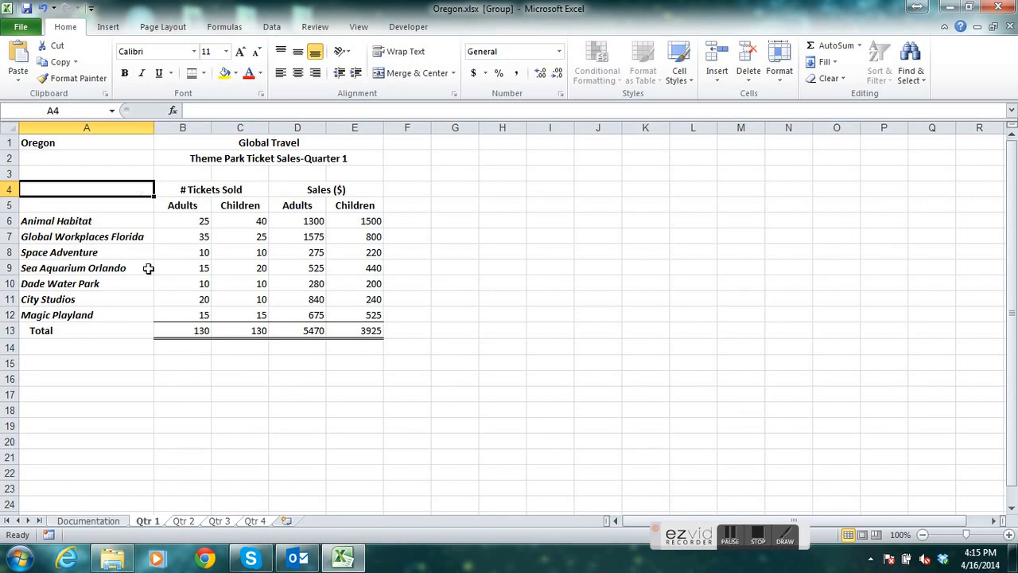
Fill the merged title rows B1:E2 with the standard Orange color on the grouped sheets.
click(179, 143)
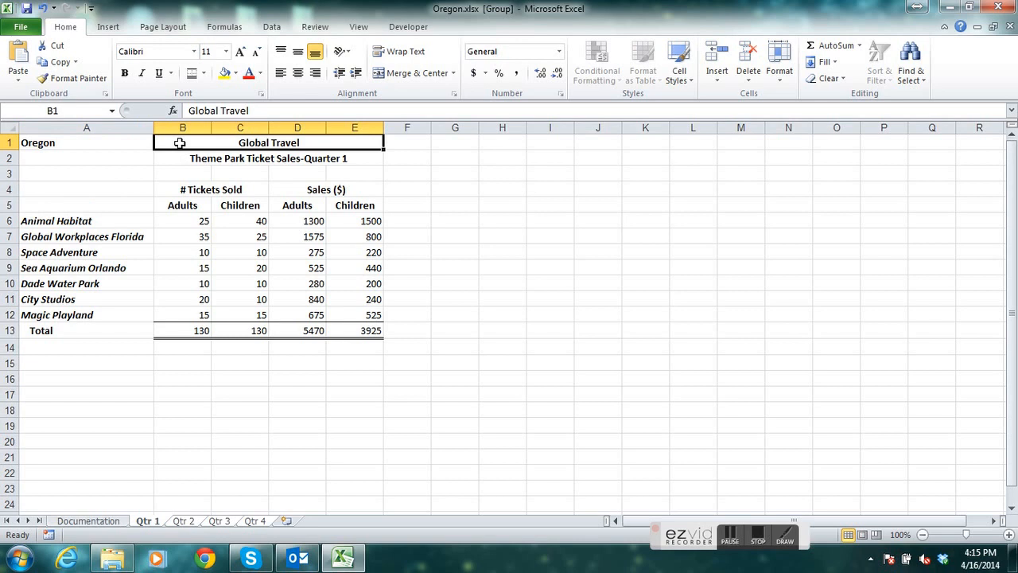
drag(182, 144, 232, 159)
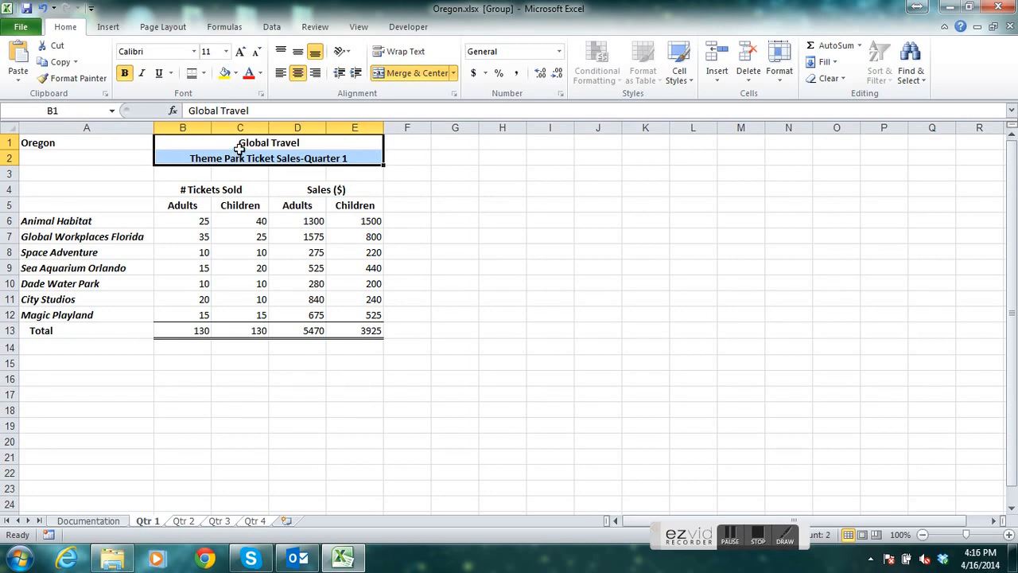
click(235, 73)
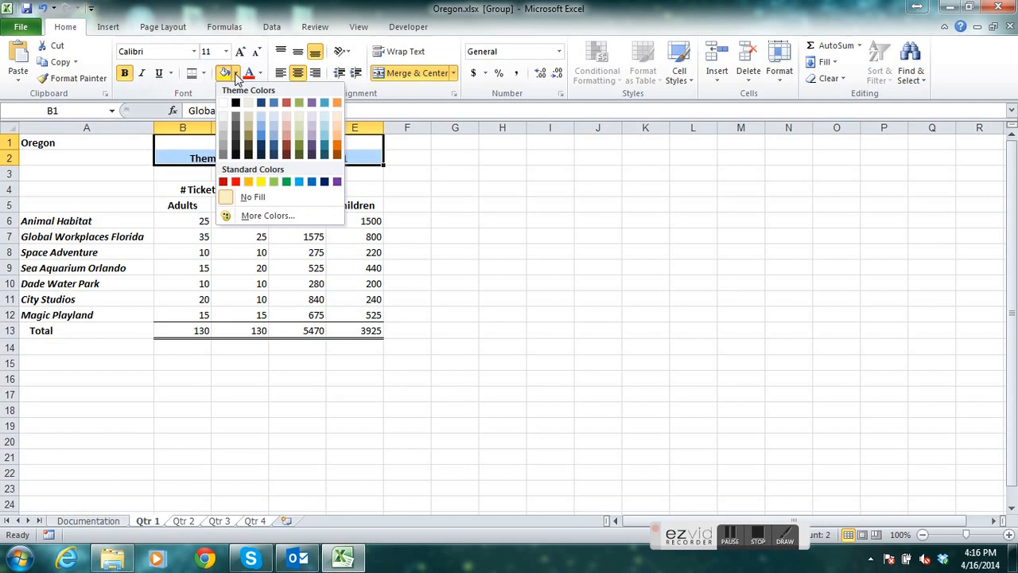
click(195, 94)
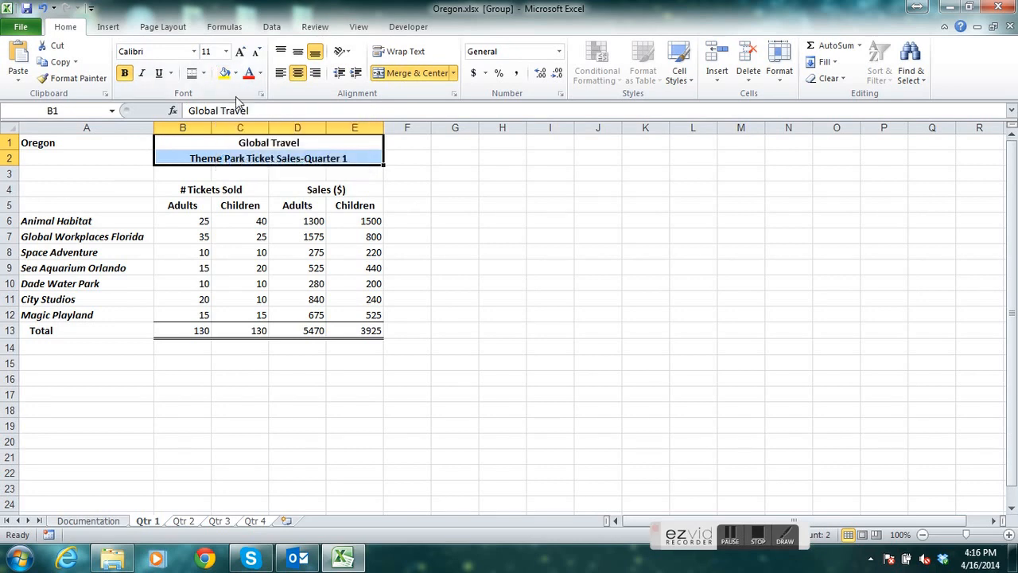
click(237, 73)
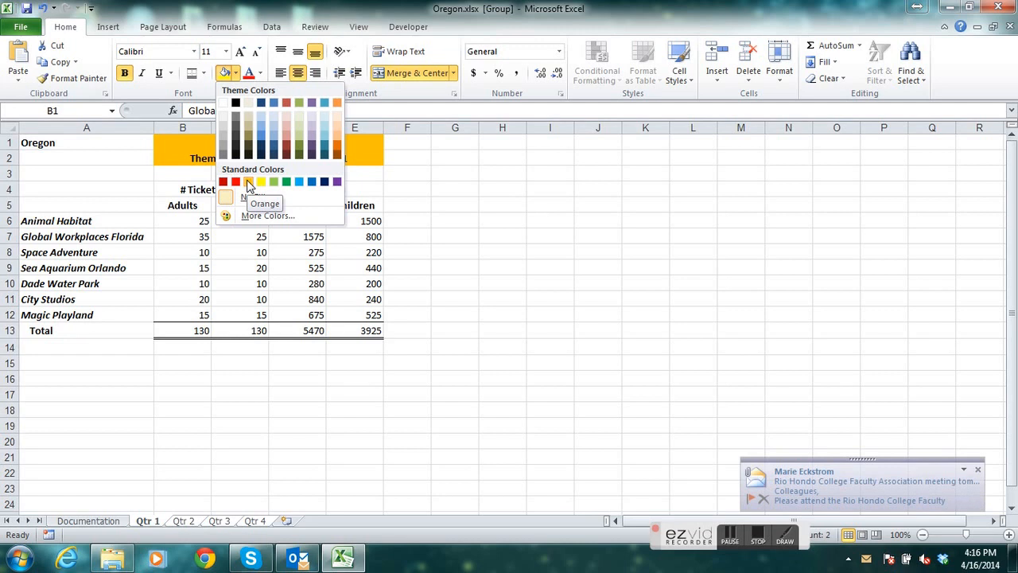
click(247, 182)
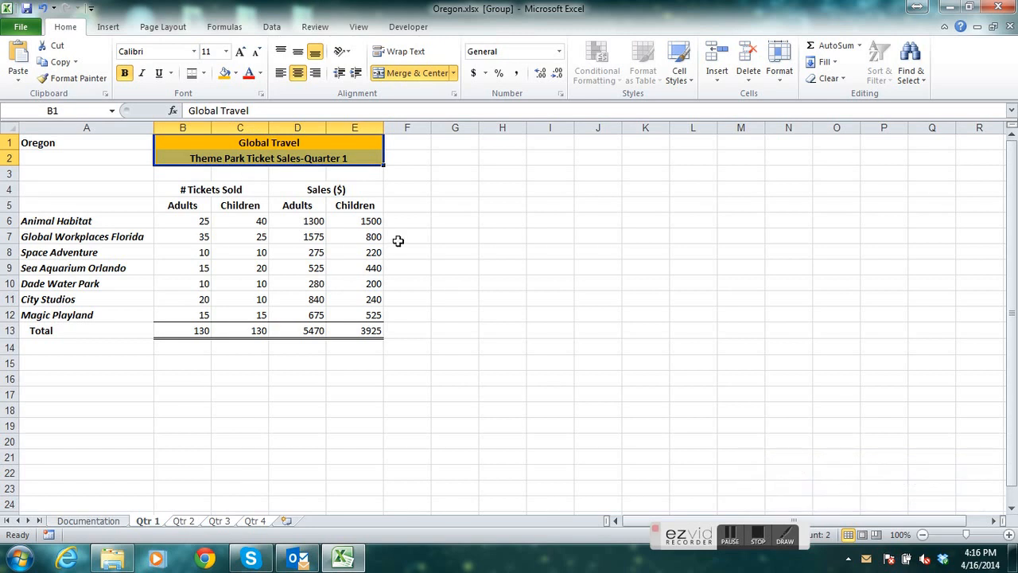
Format the sales figures in D6:E13 as Accounting with no decimal places on the grouped sheets.
click(303, 222)
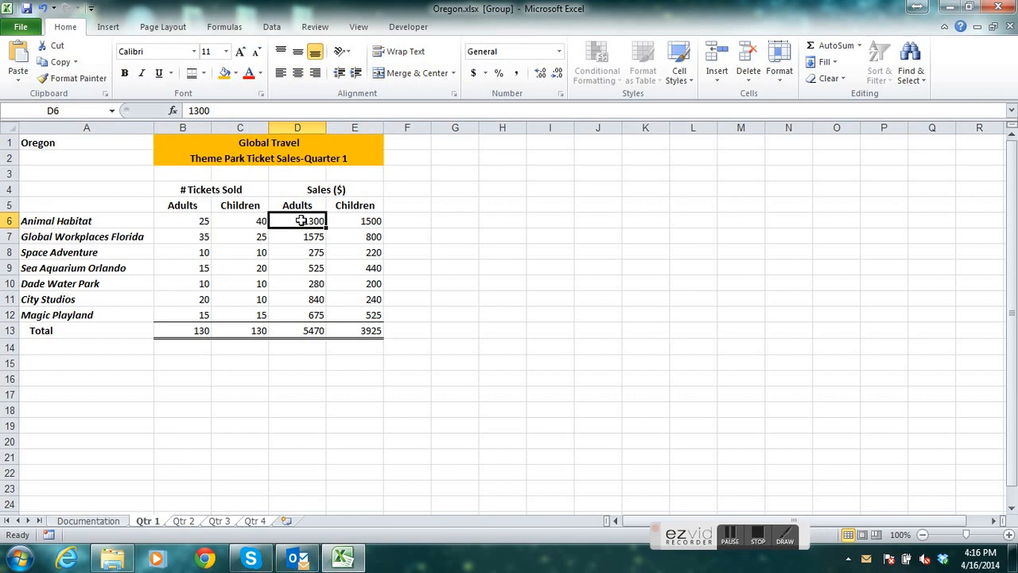
drag(300, 221, 359, 330)
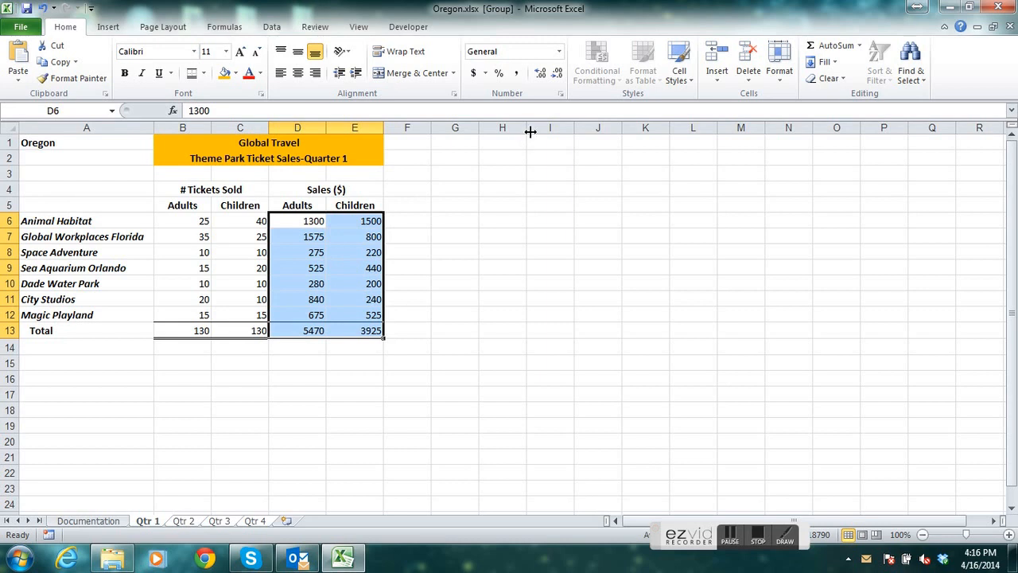
click(560, 52)
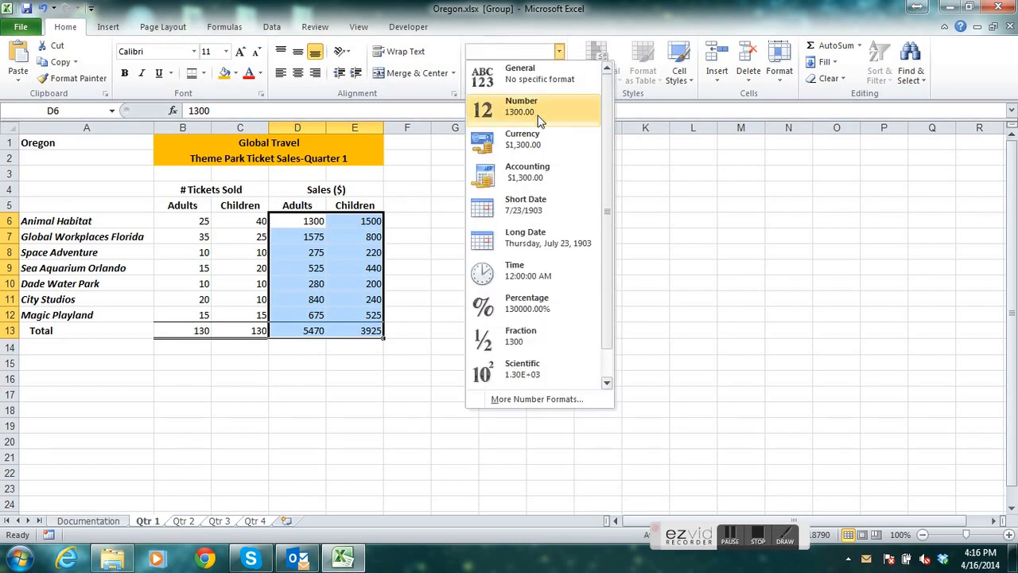
click(547, 176)
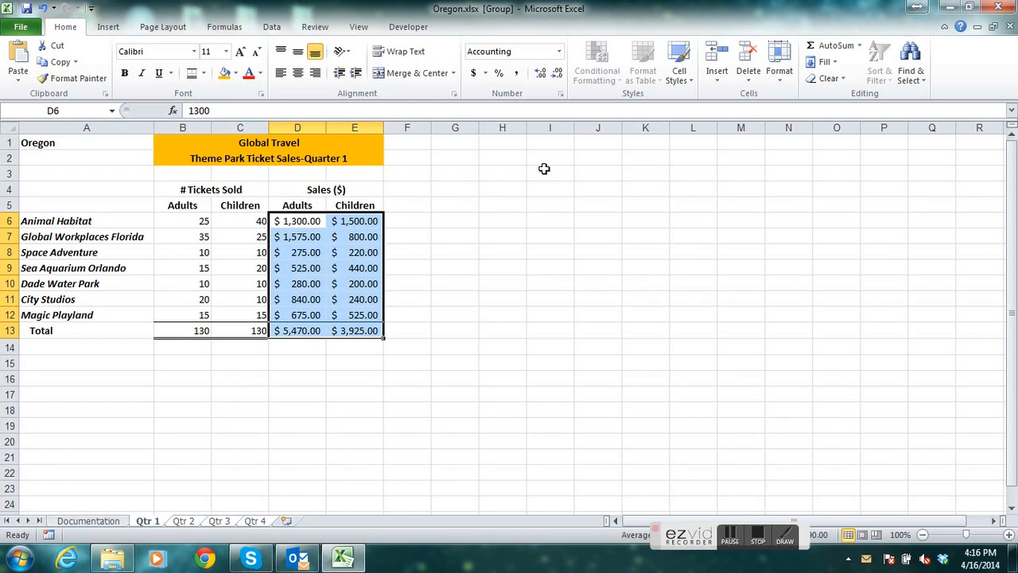
click(557, 74)
click(557, 74)
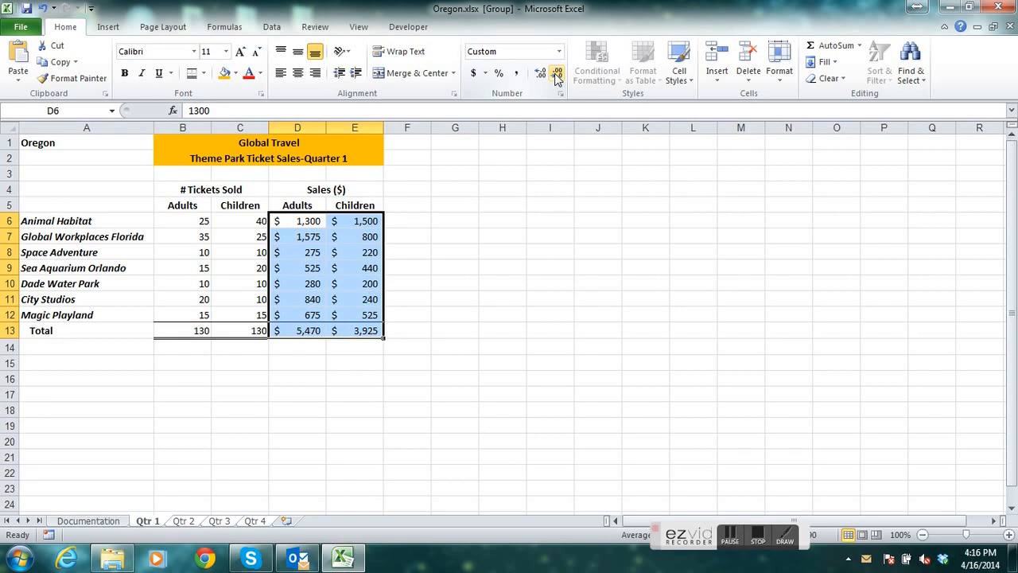
click(761, 537)
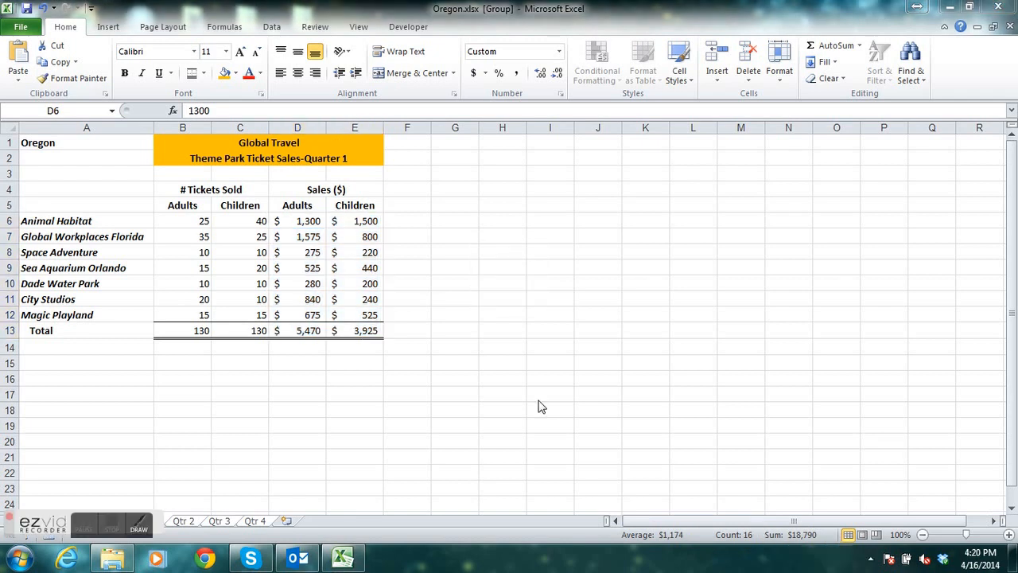
drag(52, 526, 463, 533)
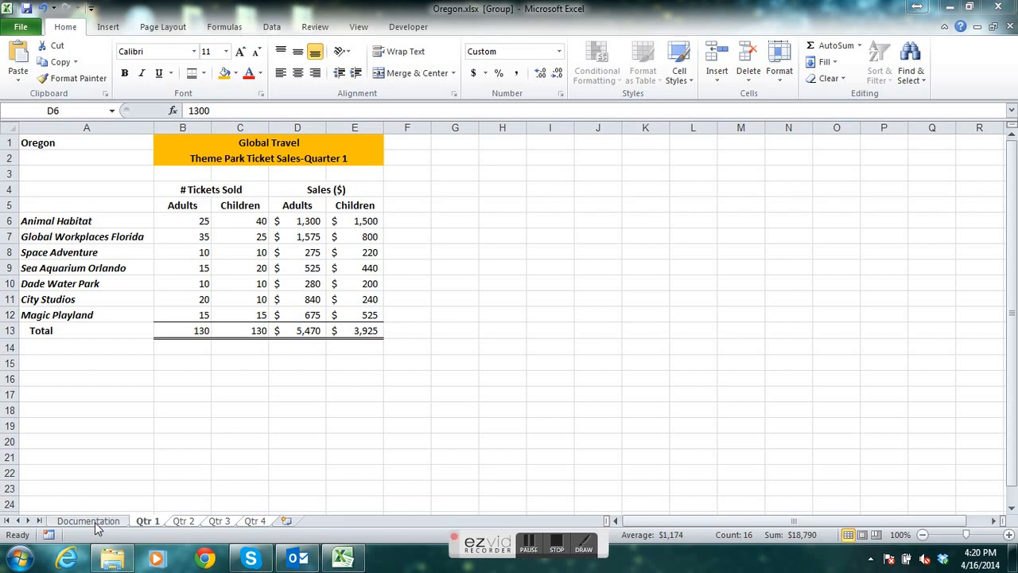
Switch to the Qtr 2 sheet and ungroup the quarter sheets.
click(172, 522)
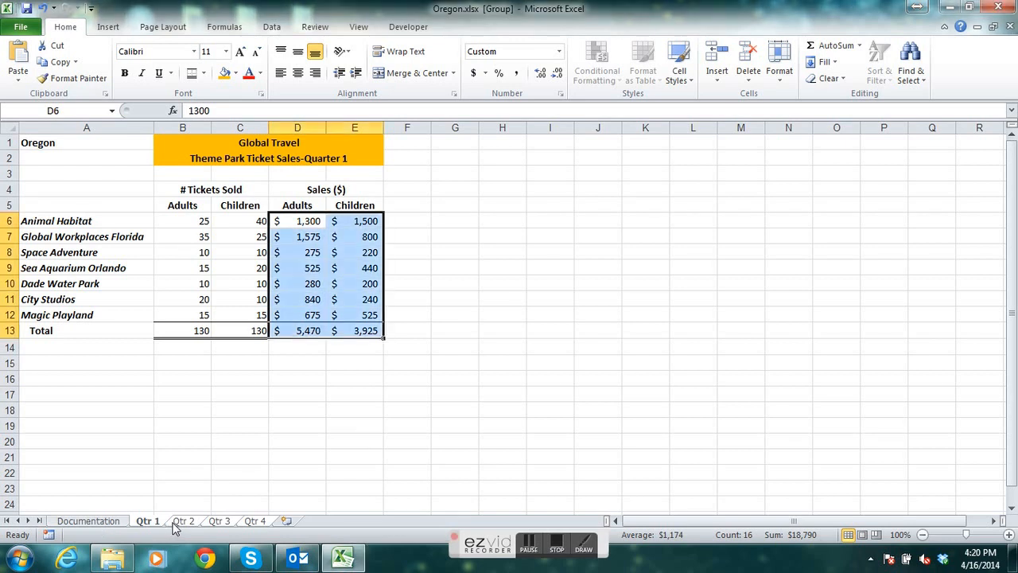
click(182, 521)
right_click(175, 524)
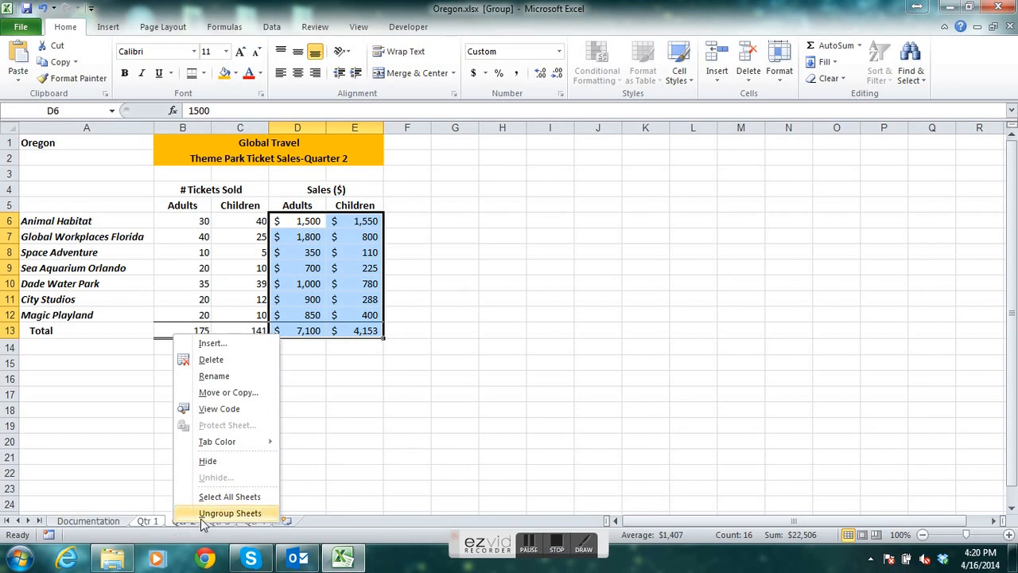
click(201, 515)
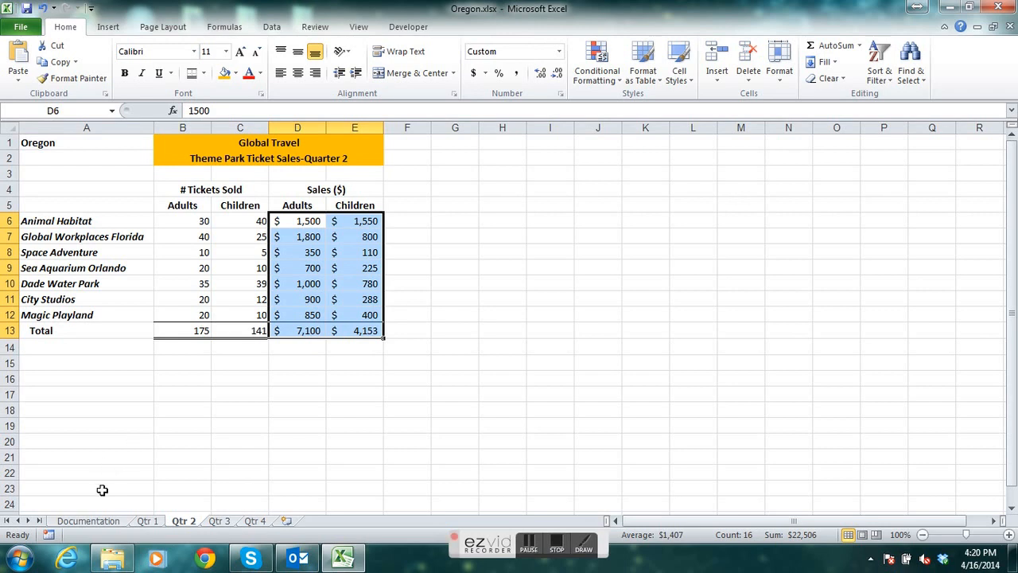
Duplicate the Qtr 1 sheet, placing the copy between the Documentation and Qtr 1 sheets.
click(149, 522)
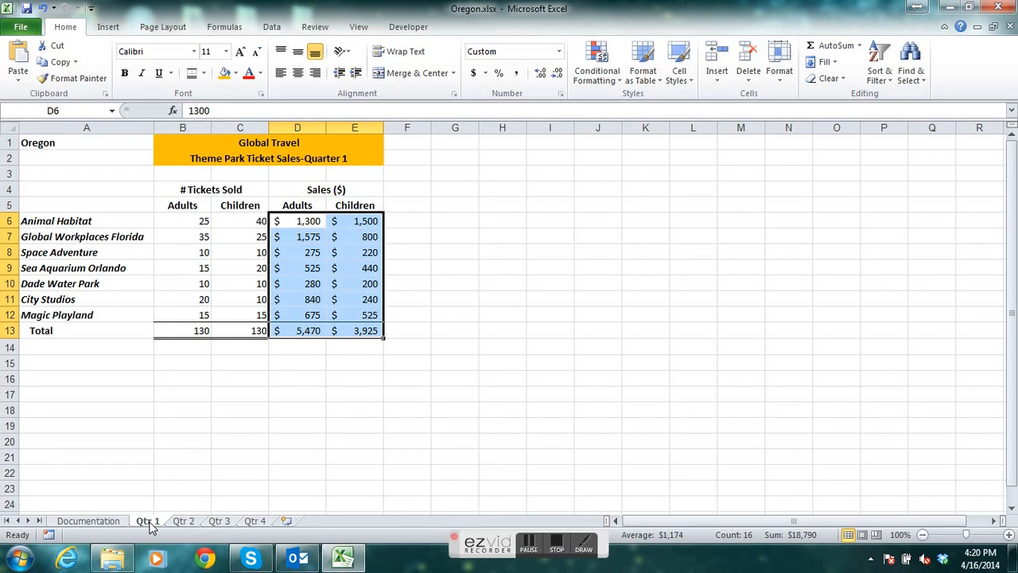
drag(149, 525, 133, 507)
drag(148, 525, 196, 515)
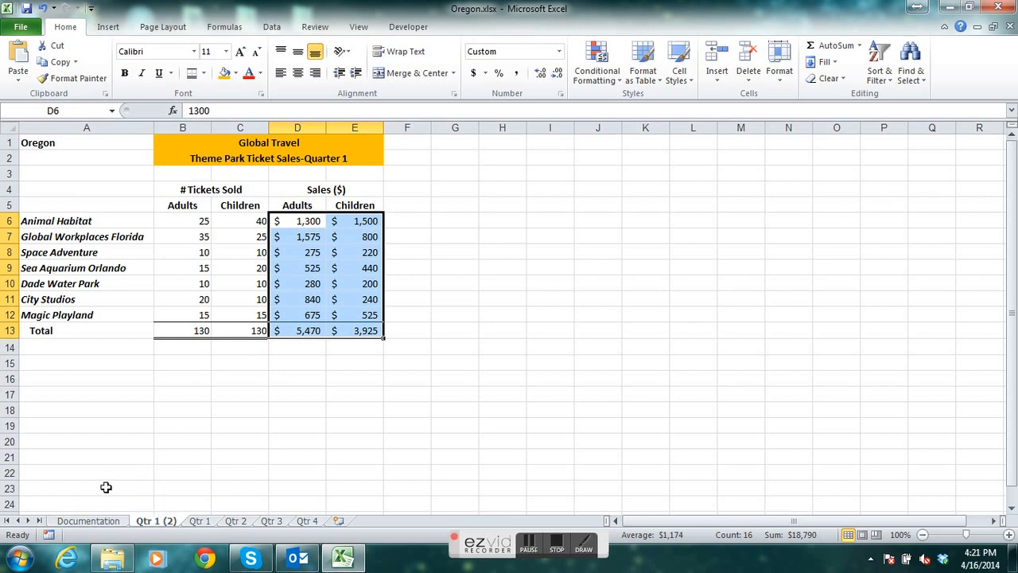
Rename the copied Qtr 1 (2) sheet as Summary.
double_click(156, 520)
text(Summary)
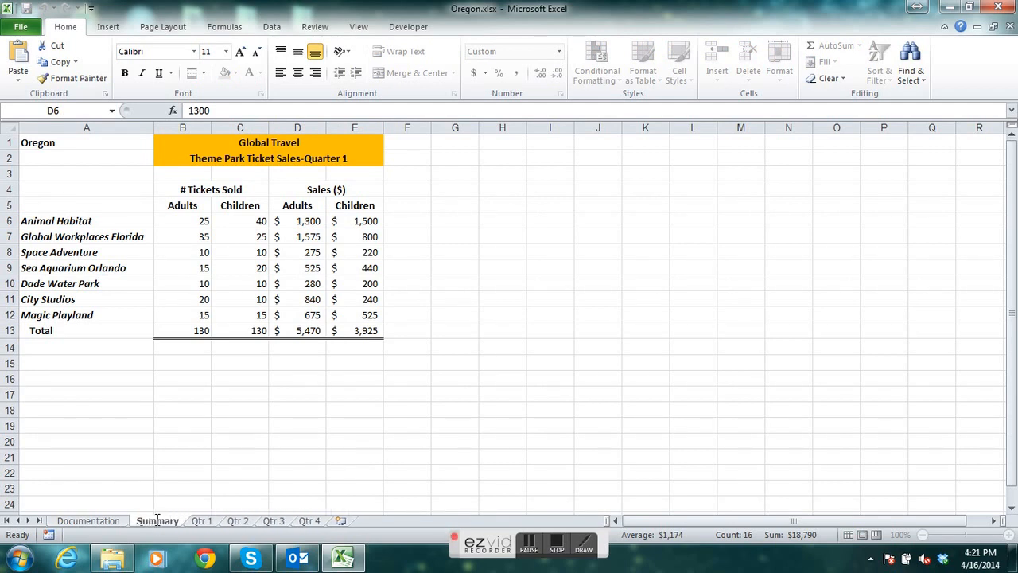
key(Return)
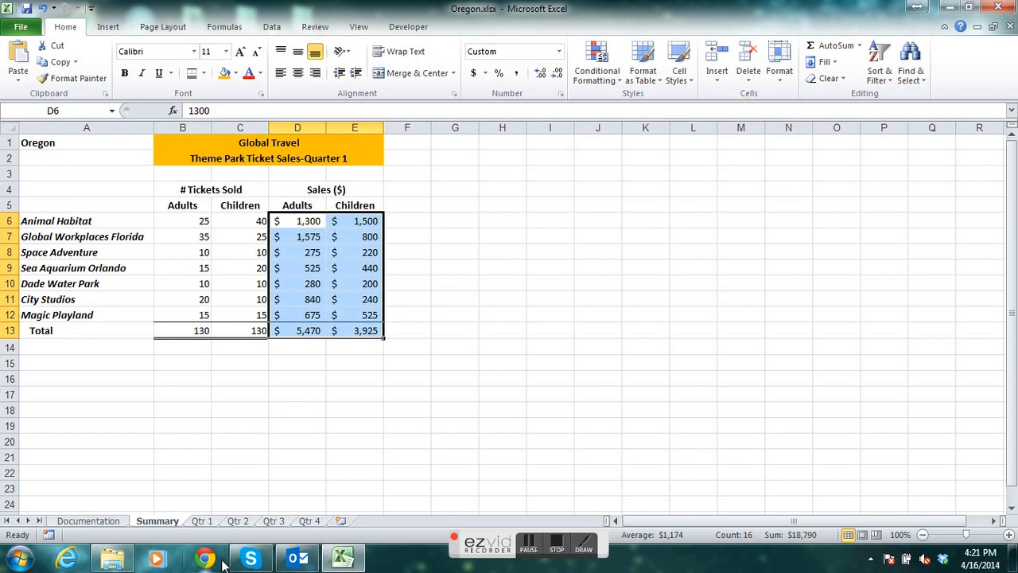
Clear the contents of B6:E12 on the Summary sheet, keeping the cell formatting and the total formulas.
click(194, 522)
click(164, 522)
click(182, 221)
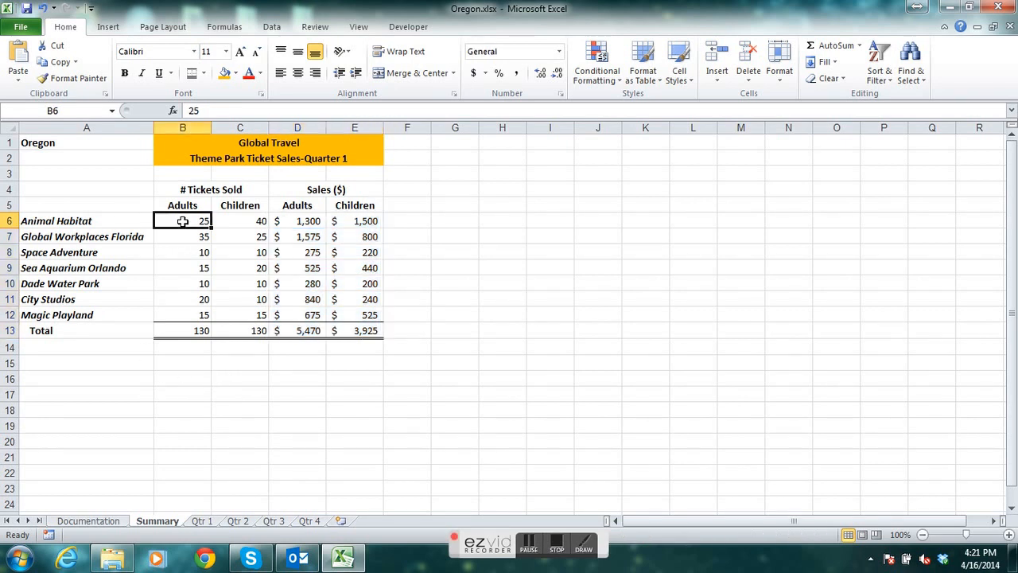
drag(179, 221, 359, 314)
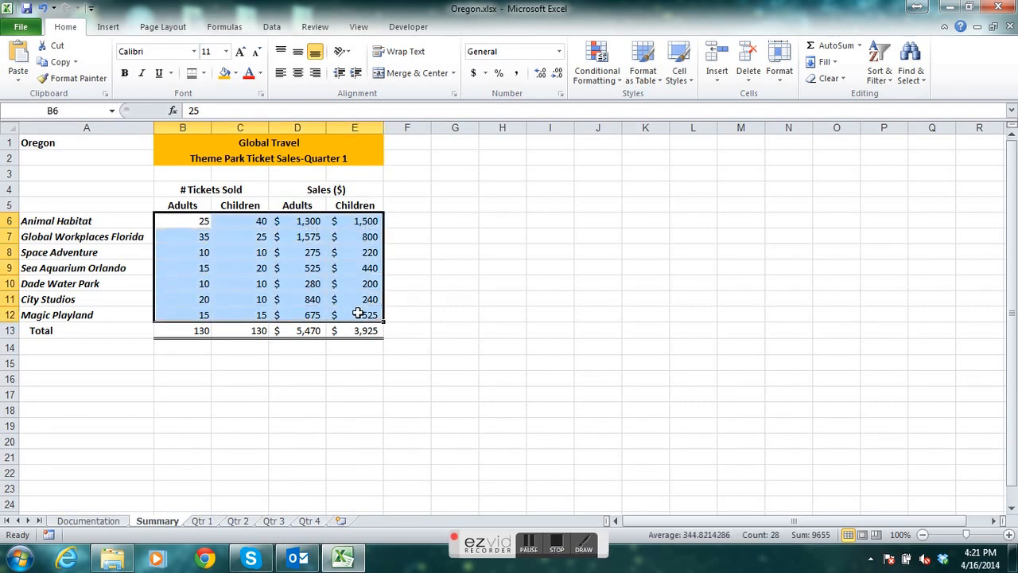
click(842, 78)
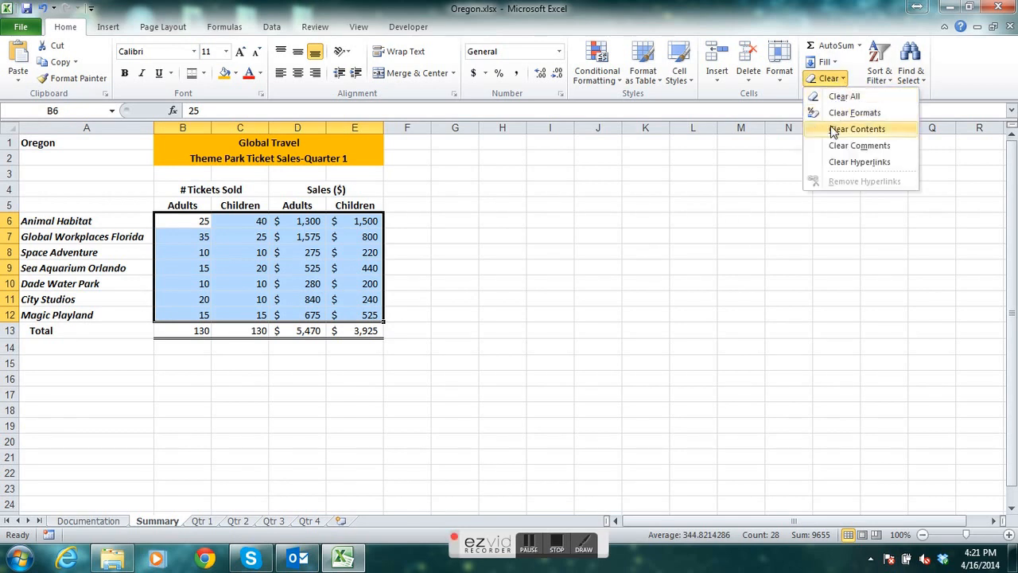
click(866, 129)
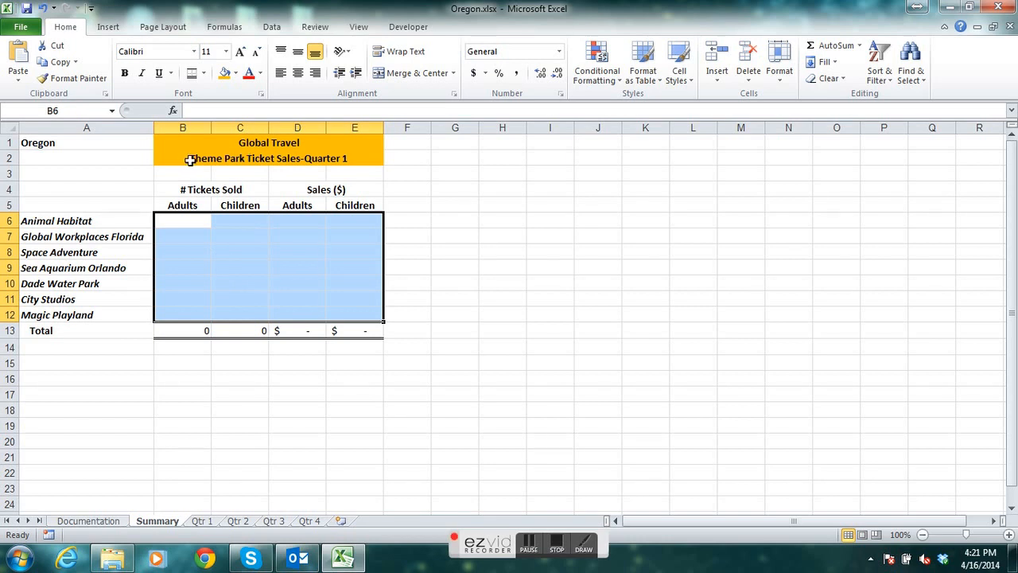
Change the subtitle in B2 on the Summary sheet to "Theme Park Ticket Sales-Total".
click(189, 160)
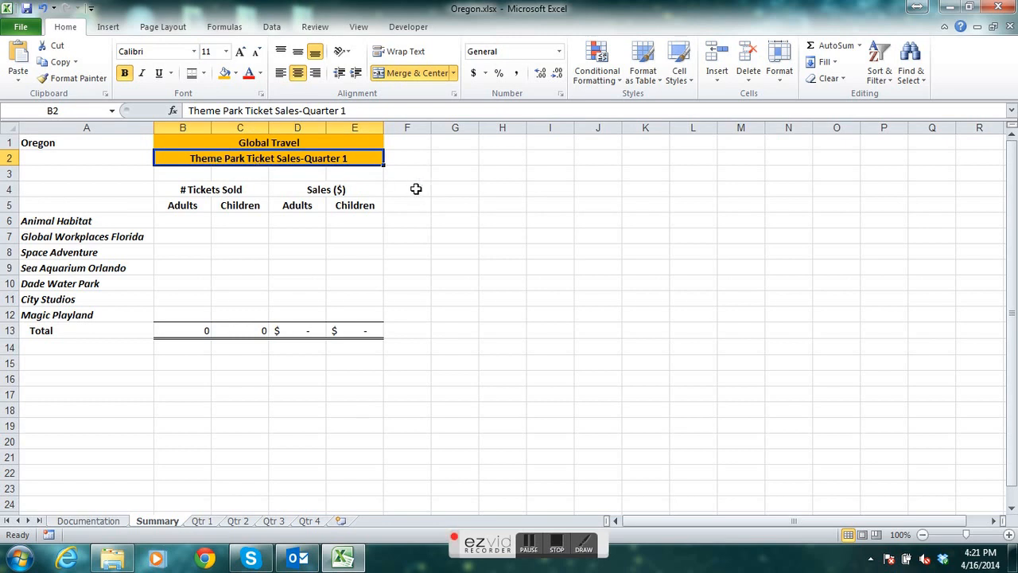
click(357, 111)
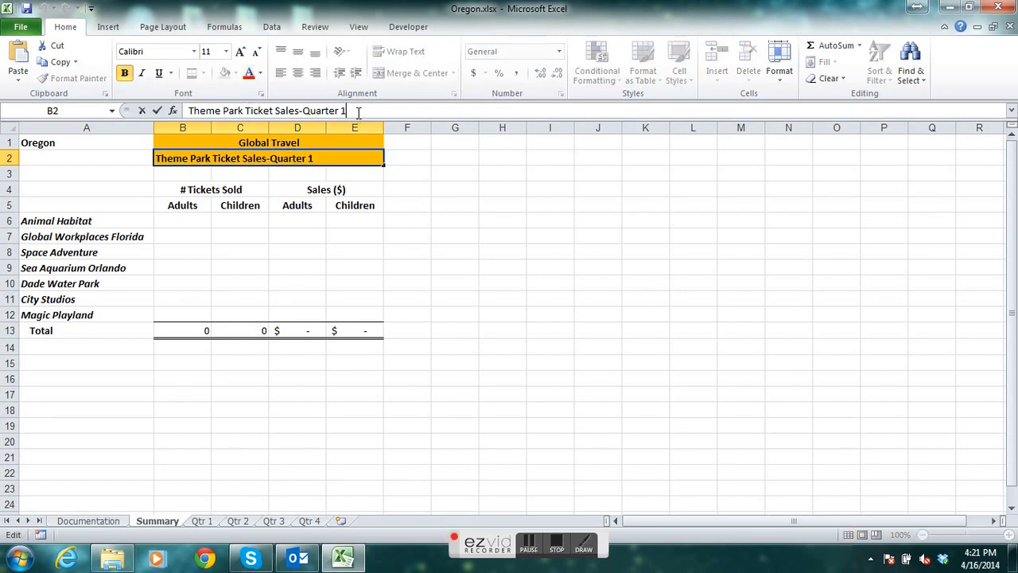
key(BackSpace)
key(BackSpace)
key(BackSpace)
key(BackSpace)
key(BackSpace)
key(BackSpace)
key(BackSpace)
key(BackSpace)
key(BackSpace)
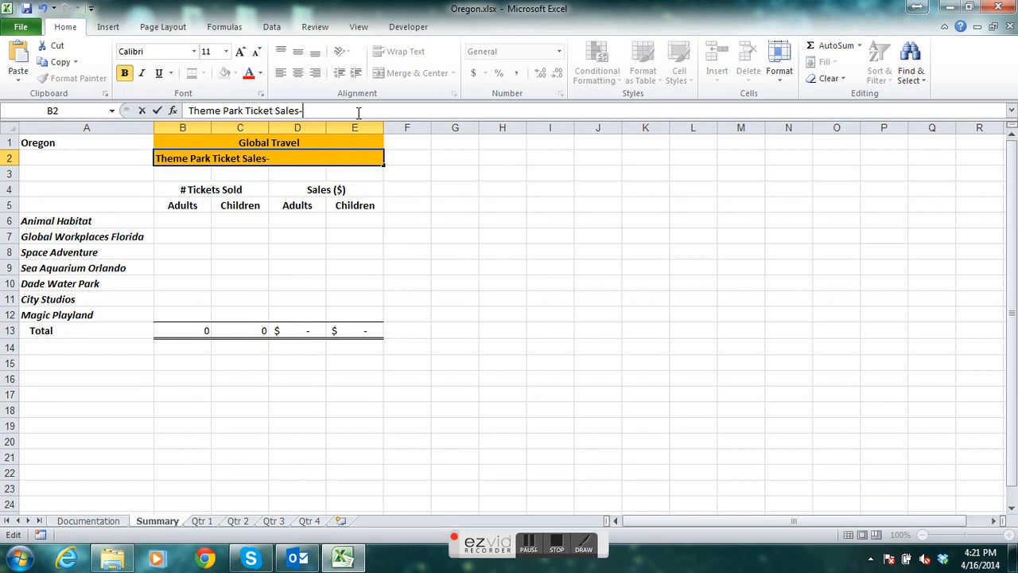
text(Total)
Enter "Fiscal Year 2013" in cell A2 of the Summary sheet.
click(85, 156)
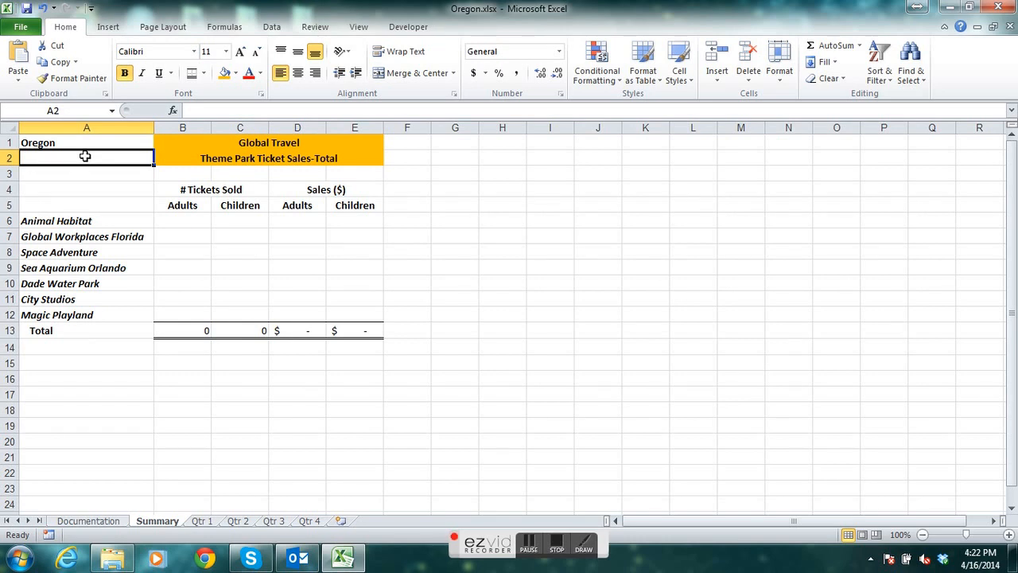
text(Fis)
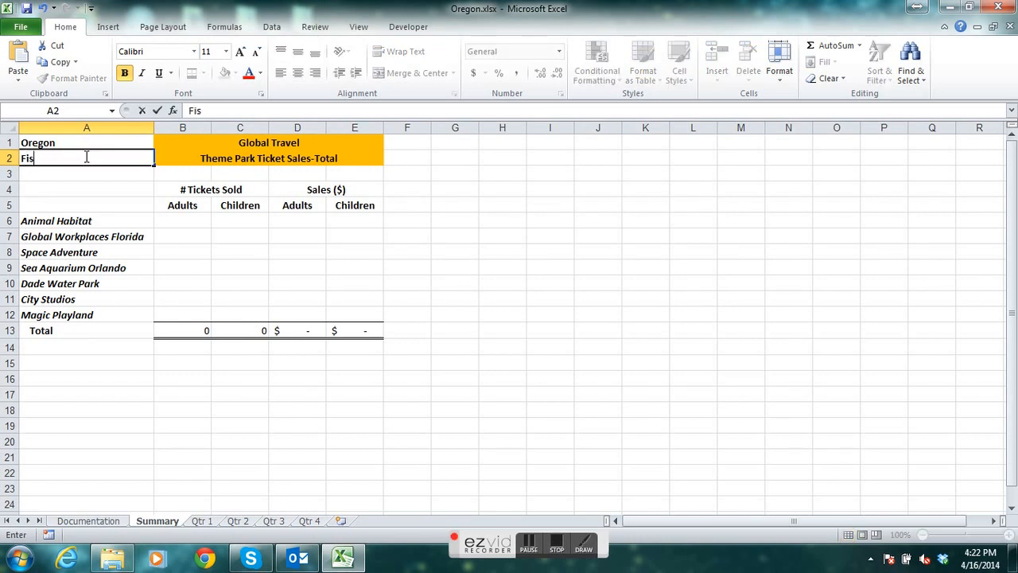
text(cal Year 2013)
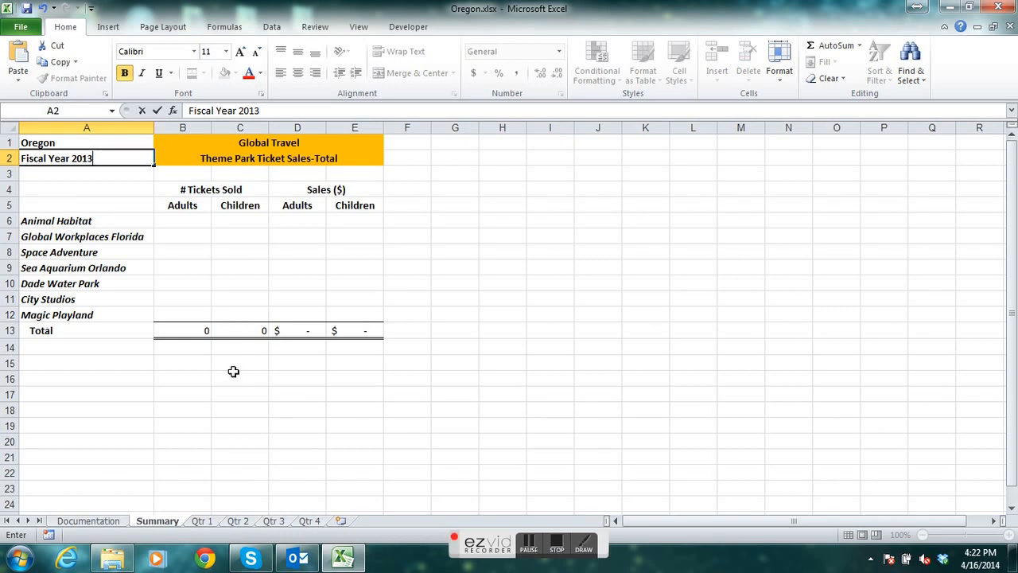
click(157, 110)
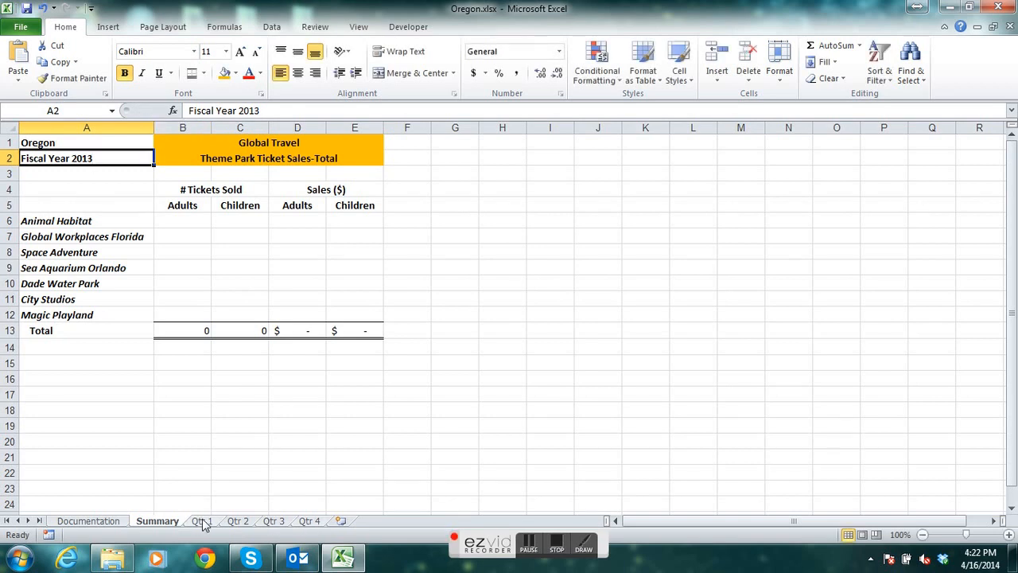
Look through the quarter sheets and group Qtr 1 through Qtr 4.
click(202, 520)
click(238, 521)
click(273, 521)
click(312, 523)
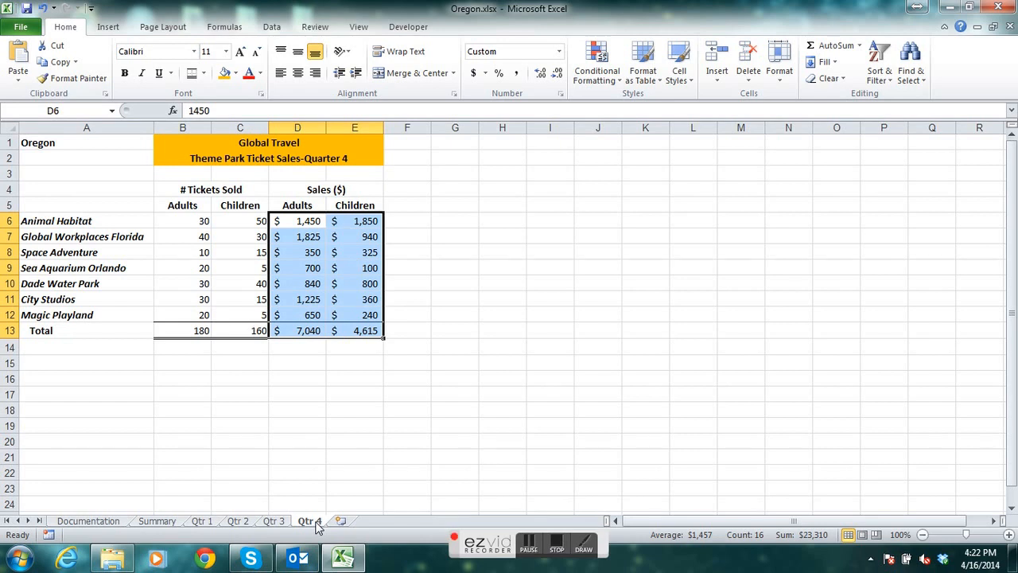
click(159, 520)
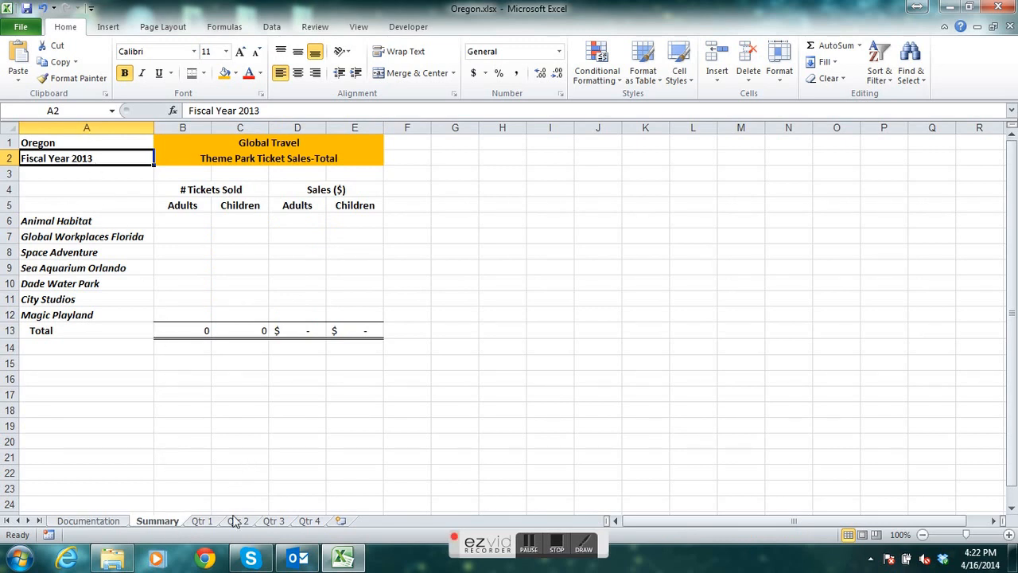
click(203, 524)
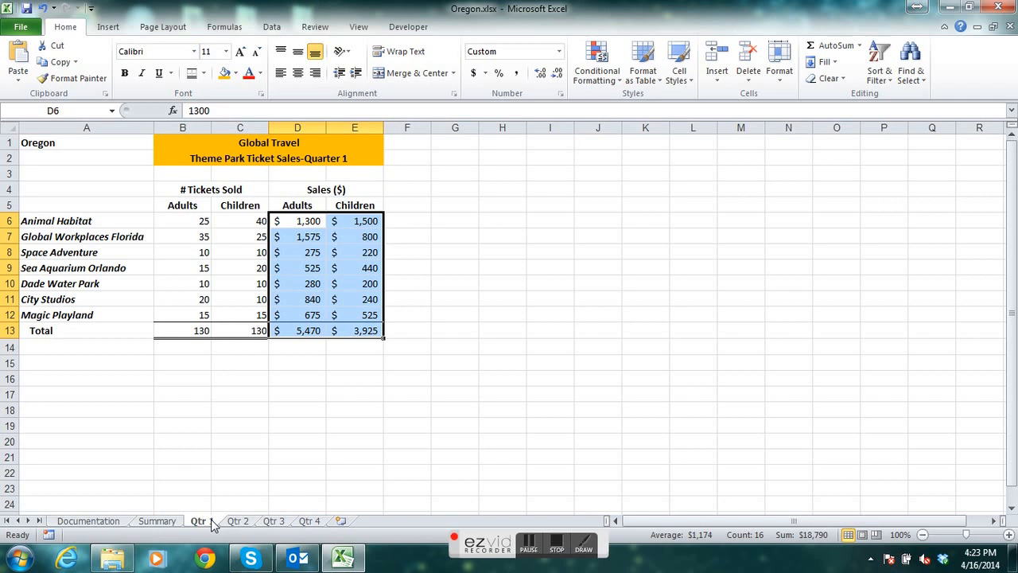
shift+click(307, 521)
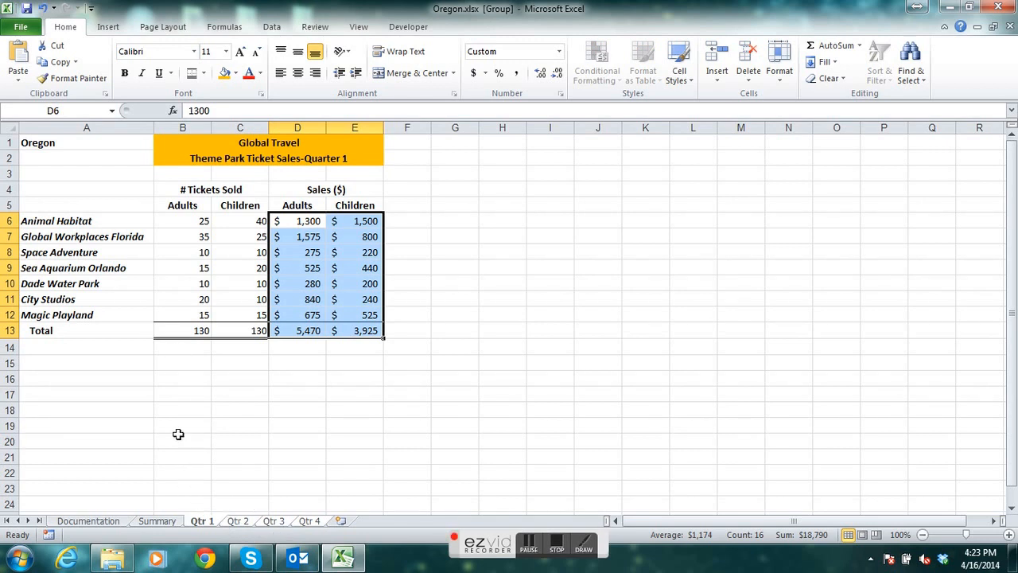
Link cell A1 of the grouped quarter sheets to the Summary sheet with the formula =Summary!A1.
click(82, 143)
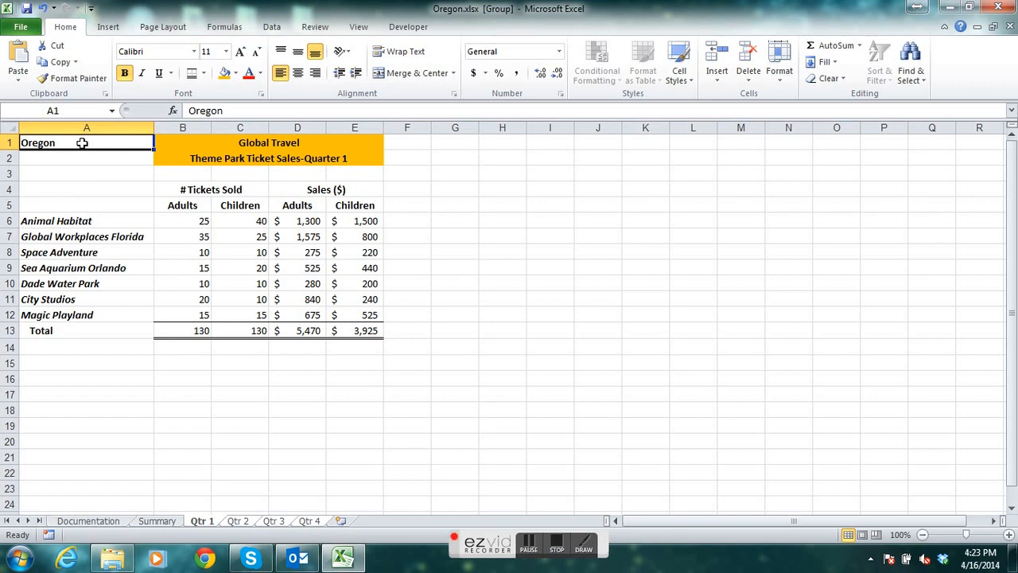
text(=summary)
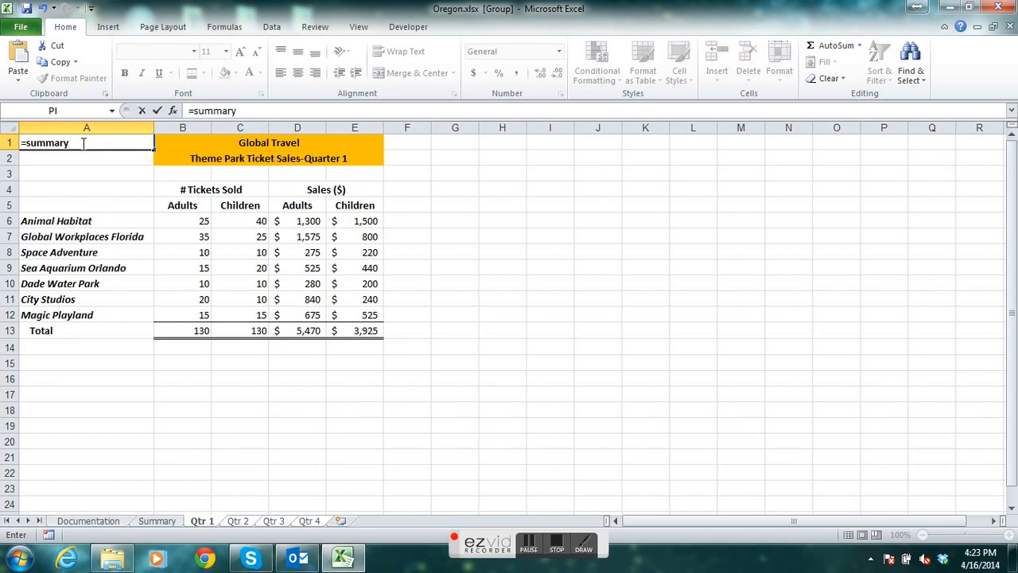
text(!a1)
click(158, 112)
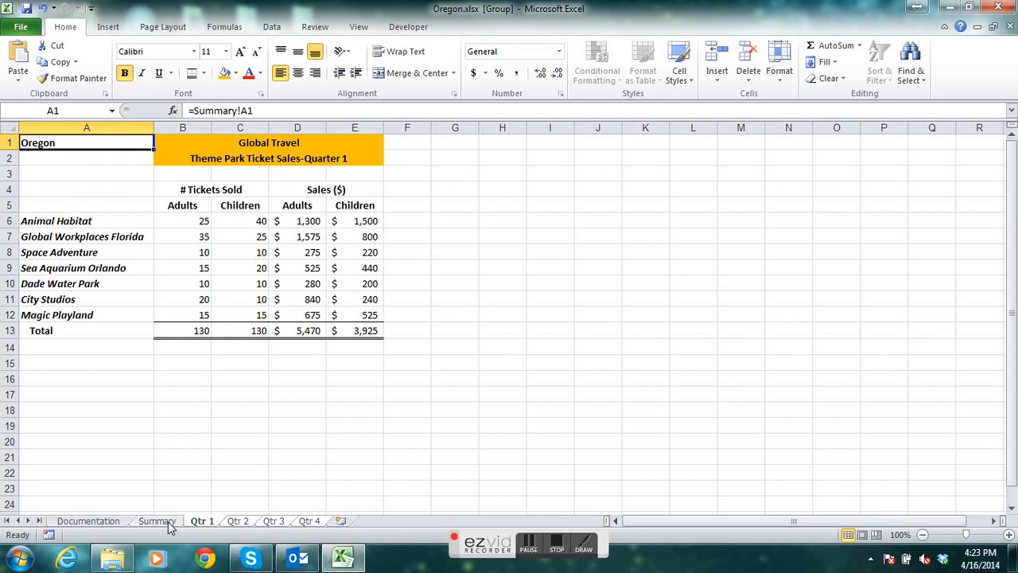
Link cell A2 of the grouped quarter sheets to the Summary sheet with the formula =summary!a2.
click(84, 157)
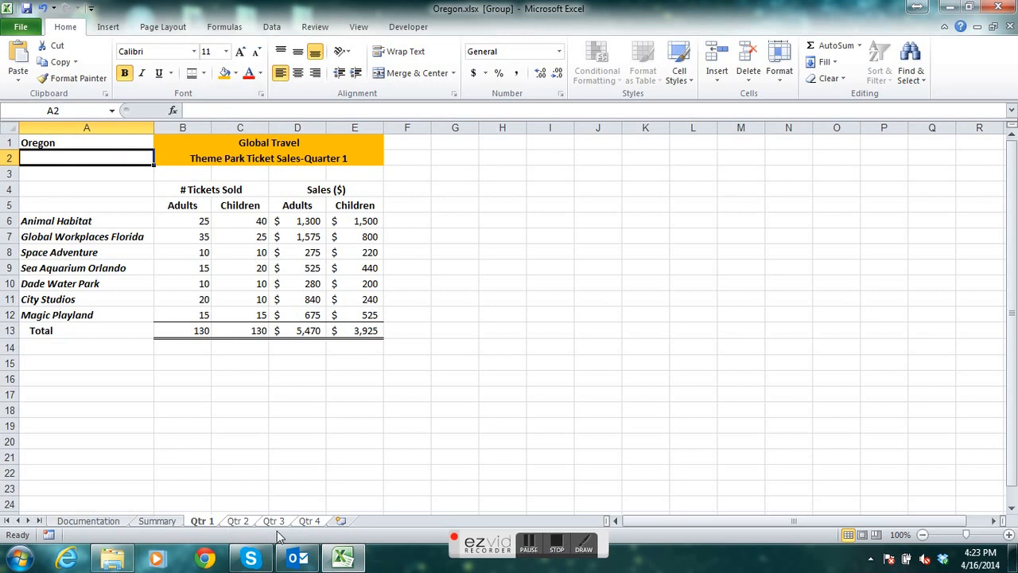
text(=summary!)
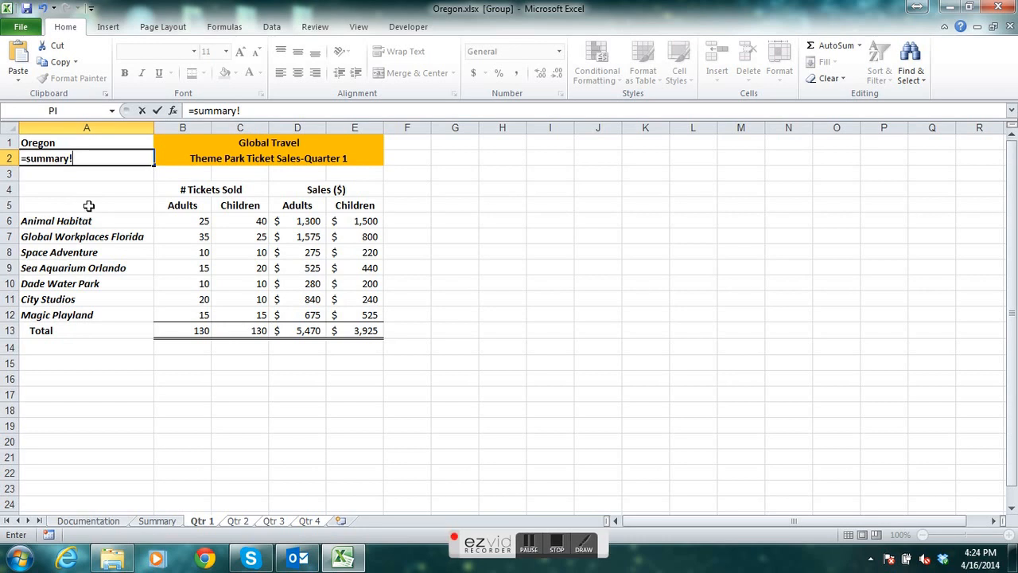
text(a2)
key(Return)
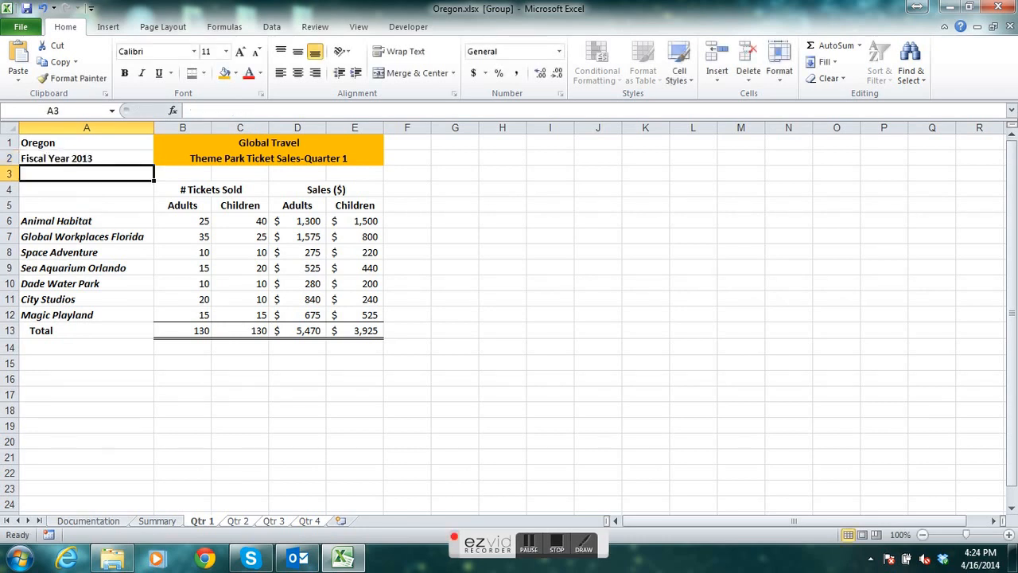
Check the linked headings on the quarter sheets and ungroup them by returning to the Summary sheet.
click(252, 523)
click(269, 523)
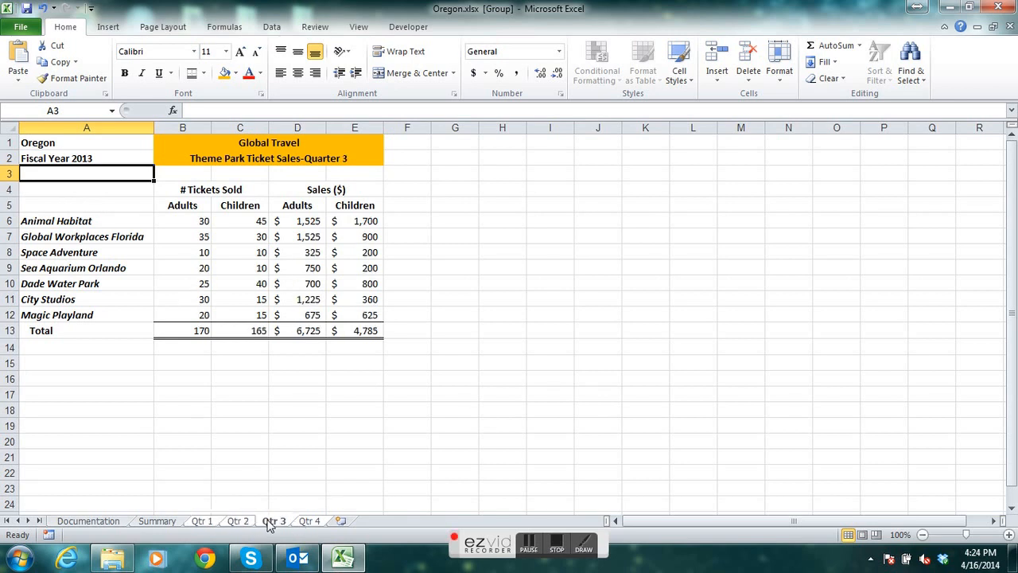
click(307, 521)
click(207, 523)
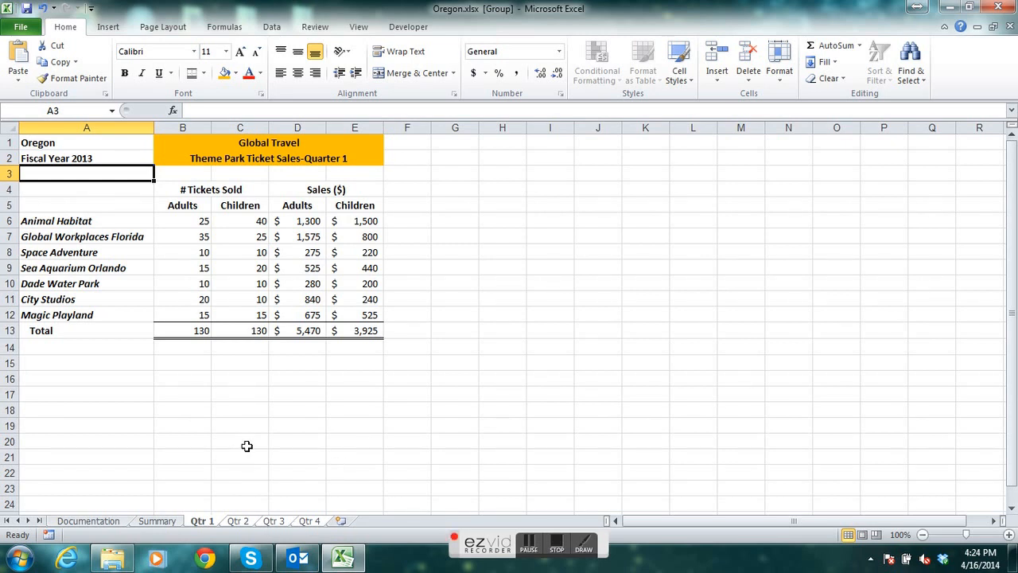
click(167, 522)
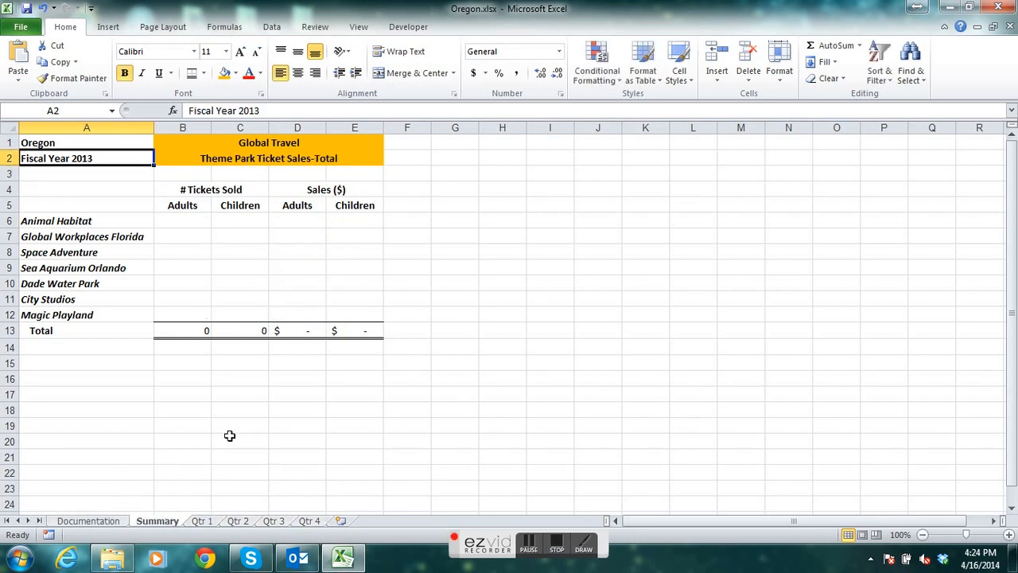
Total the Animal Habitat adult tickets in B6 of the Summary sheet with the 3-D formula =SUM('Qtr 1:Qtr 4'!B6).
click(181, 218)
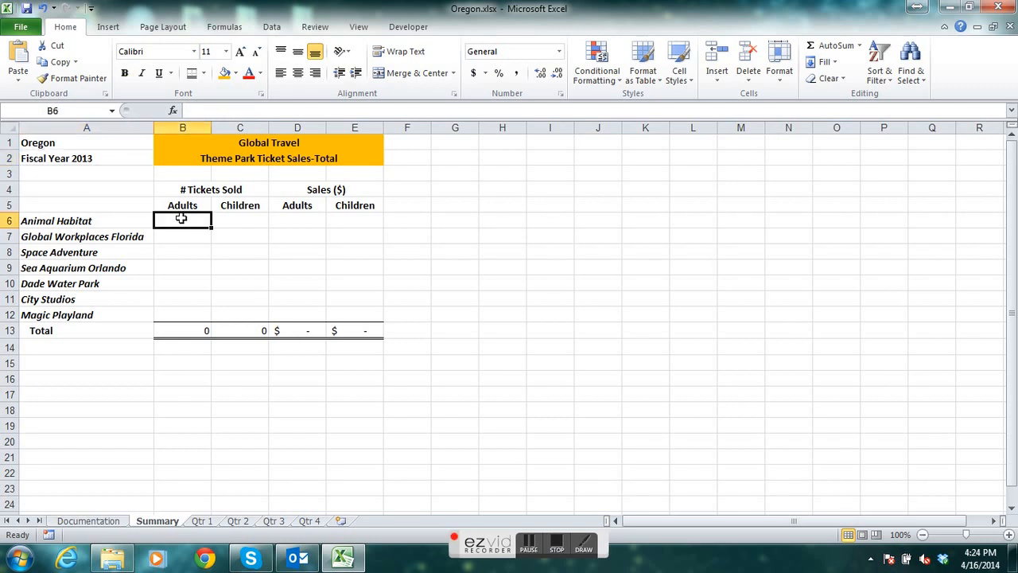
click(177, 237)
click(178, 247)
click(175, 271)
click(179, 221)
text(=)
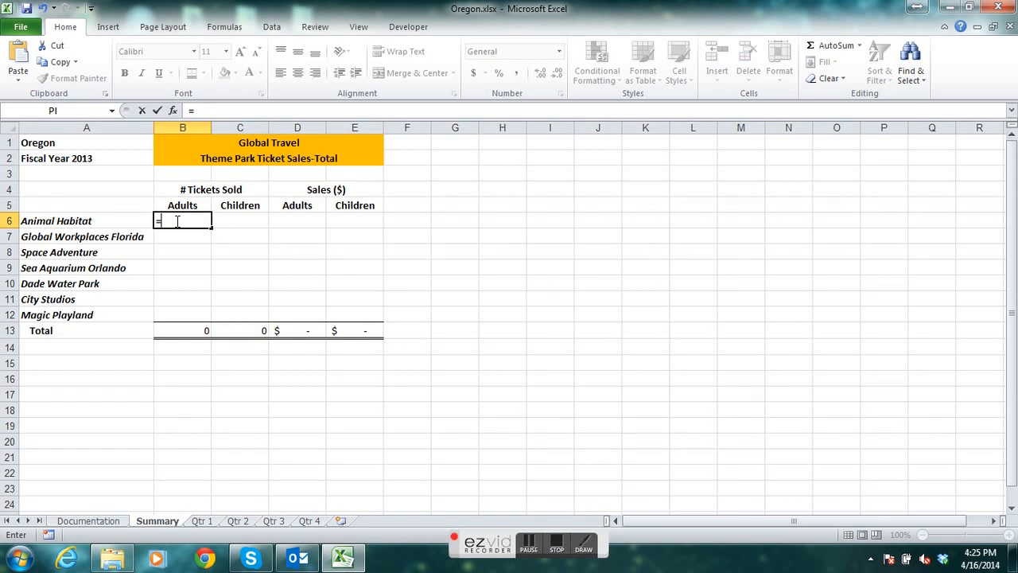
text(sum)
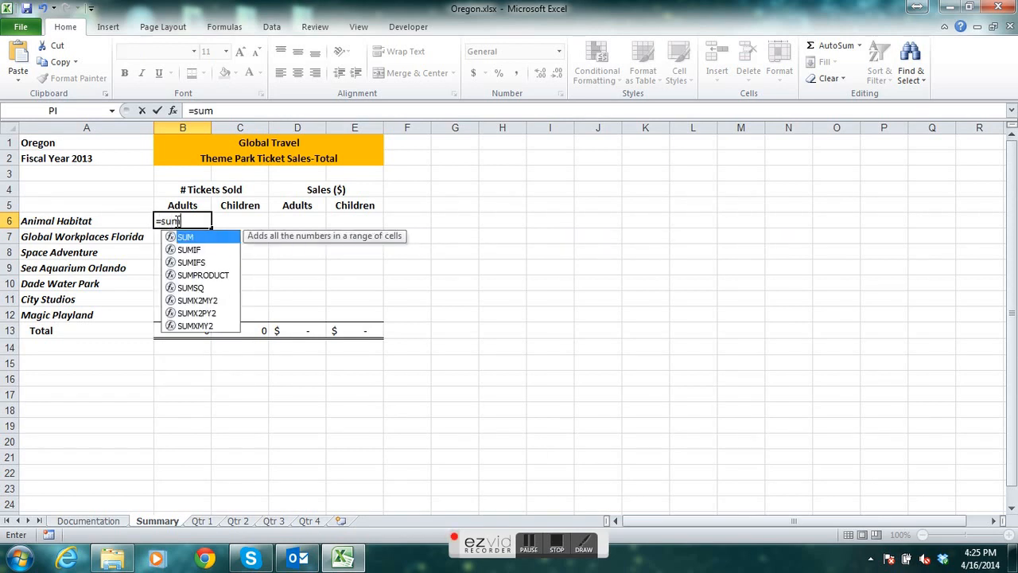
text(()
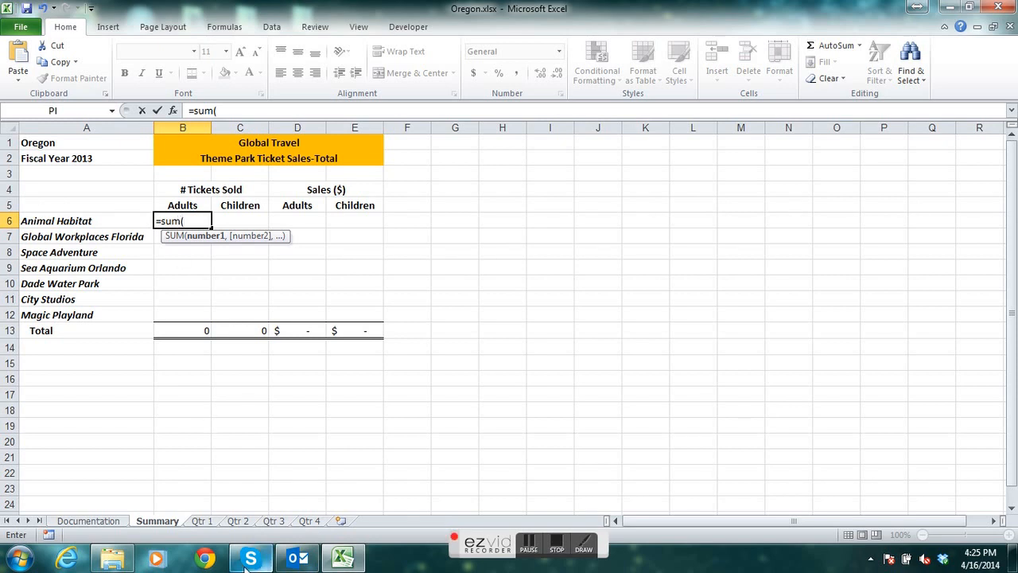
click(202, 523)
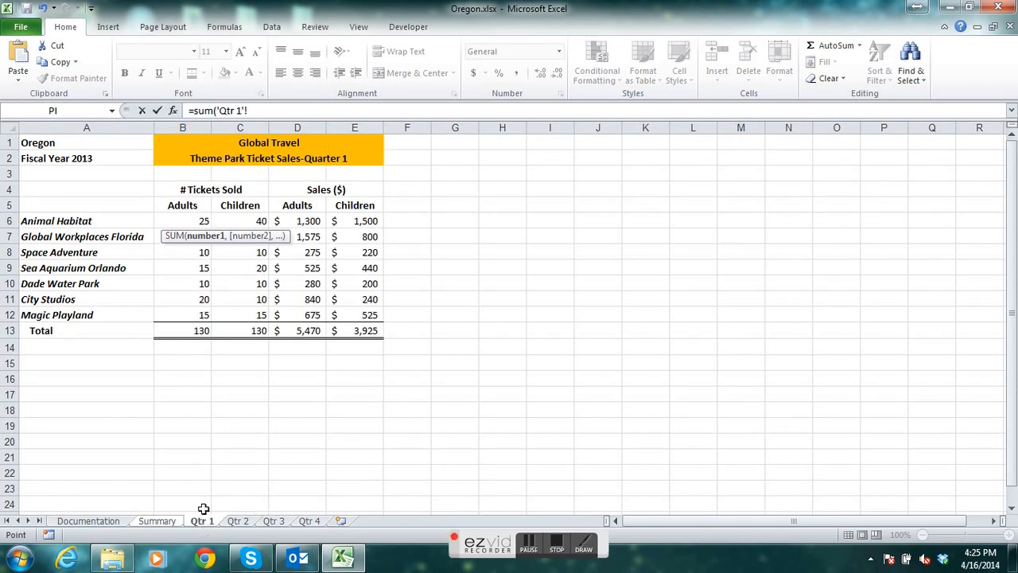
shift+click(317, 523)
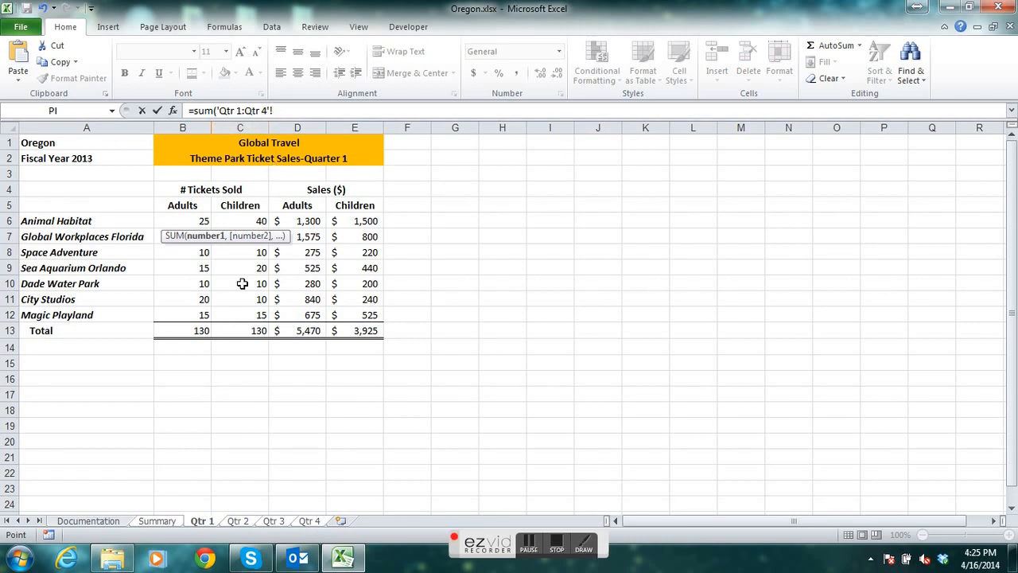
click(185, 221)
text())
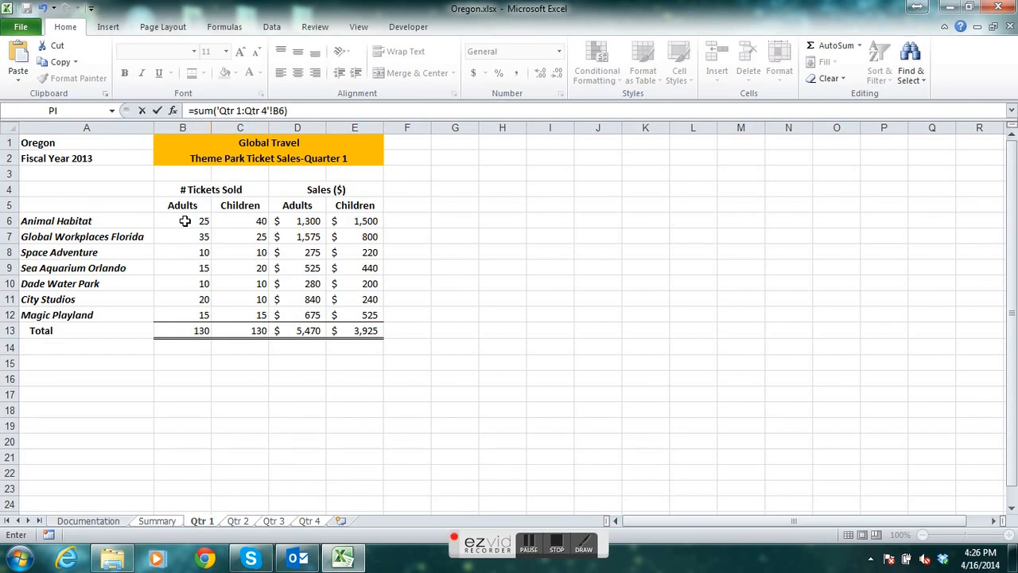
key(Return)
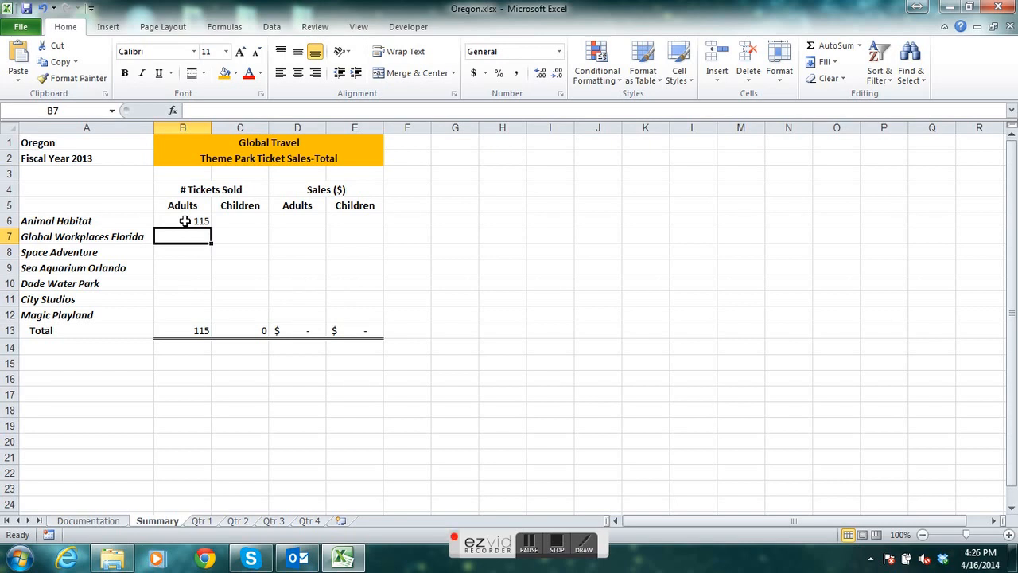
click(185, 221)
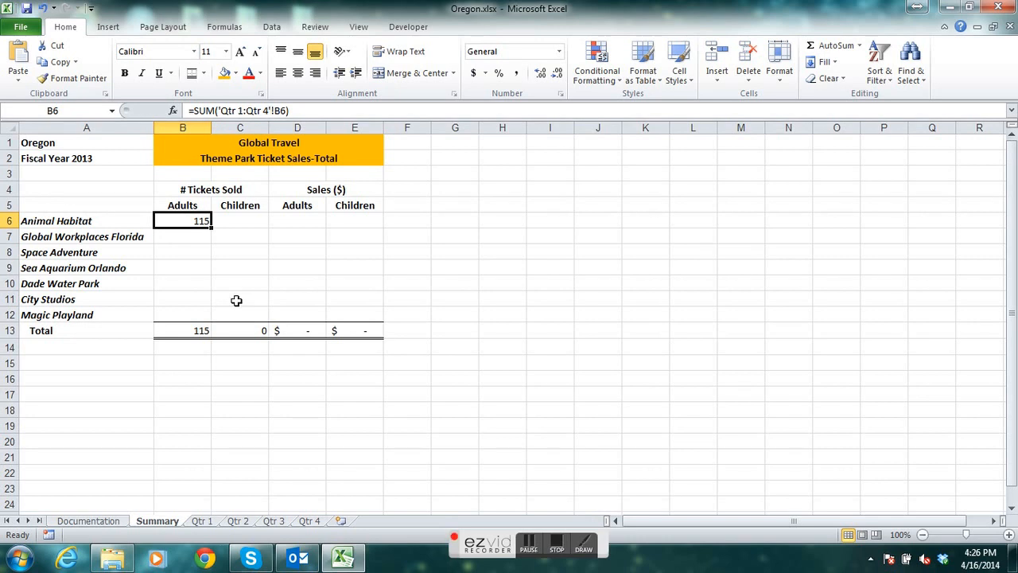
click(243, 222)
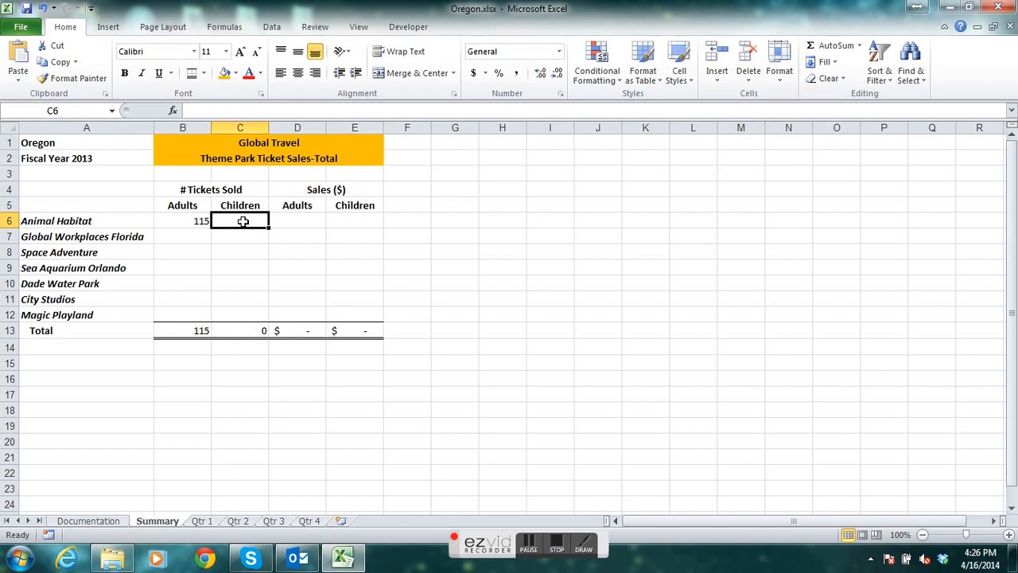
text(=)
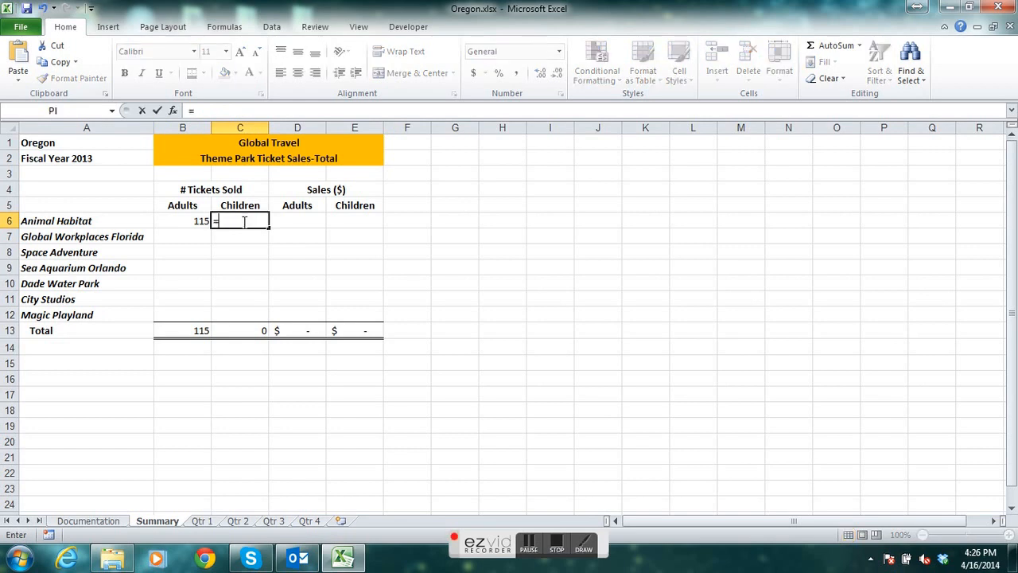
click(202, 520)
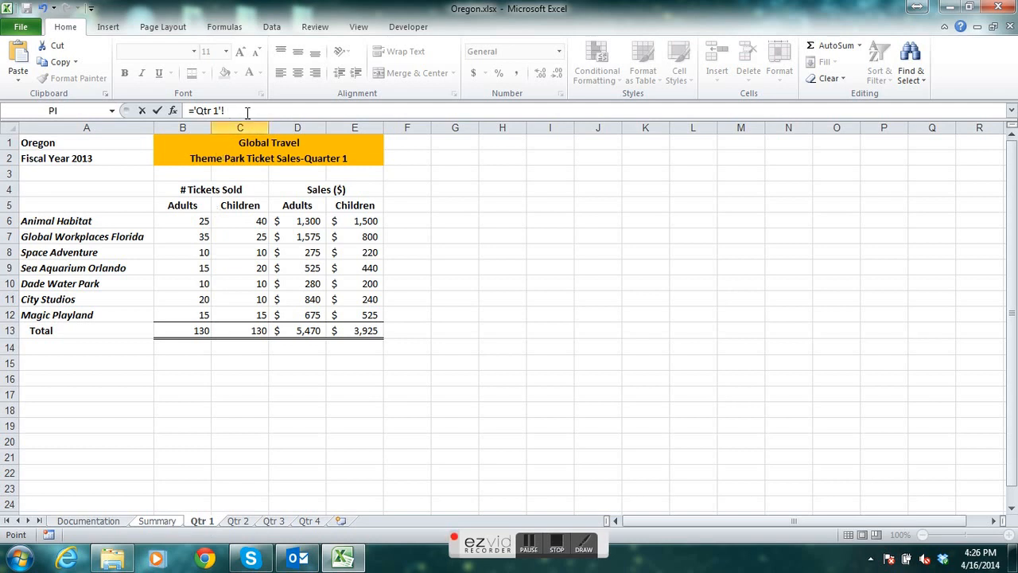
key(BackSpace)
key(BackSpace)
key(BackSpace)
key(BackSpace)
key(BackSpace)
key(BackSpace)
key(BackSpace)
key(BackSpace)
text(su)
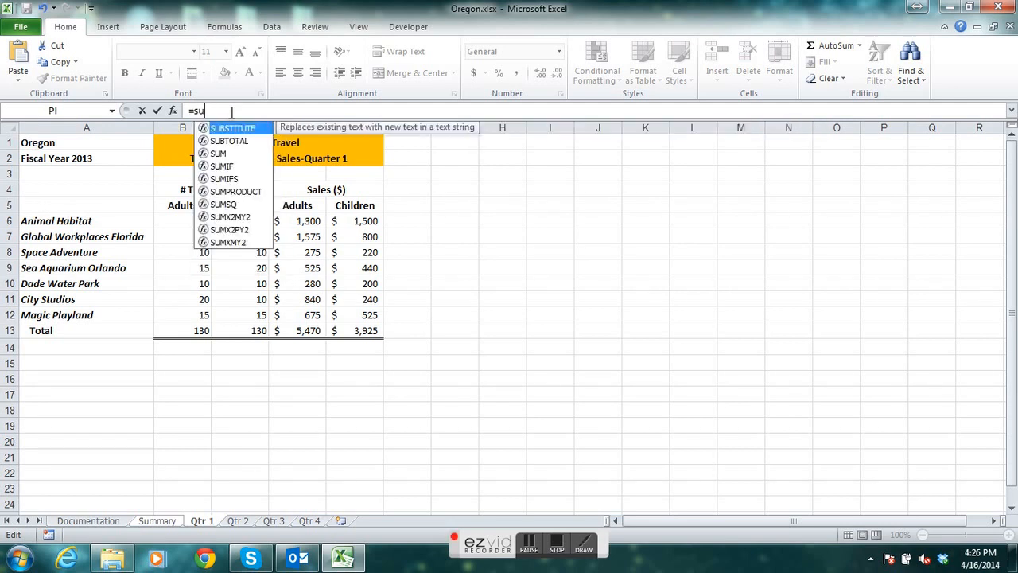
text(m()
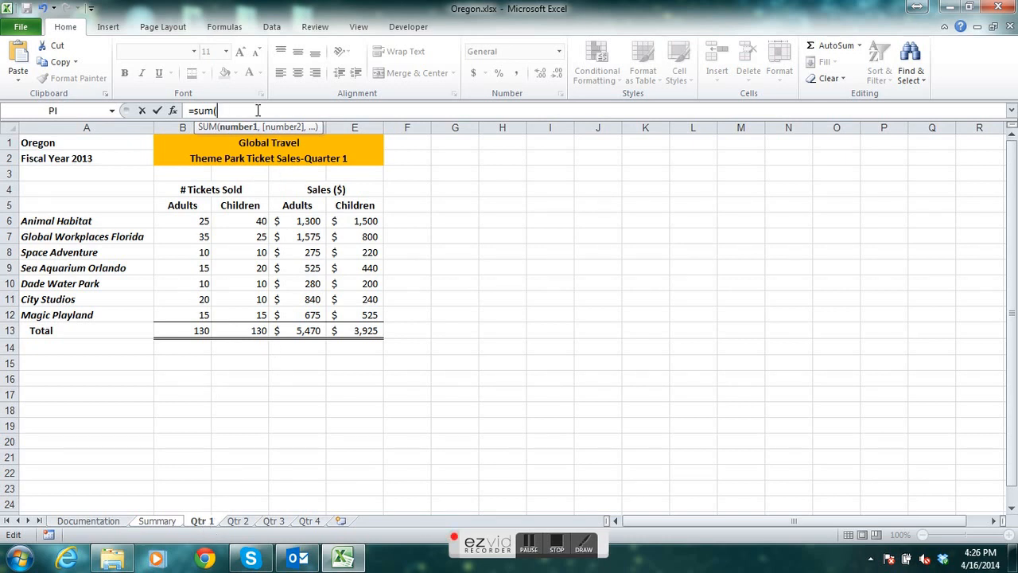
key(BackSpace)
key(BackSpace)
key(BackSpace)
key(BackSpace)
key(BackSpace)
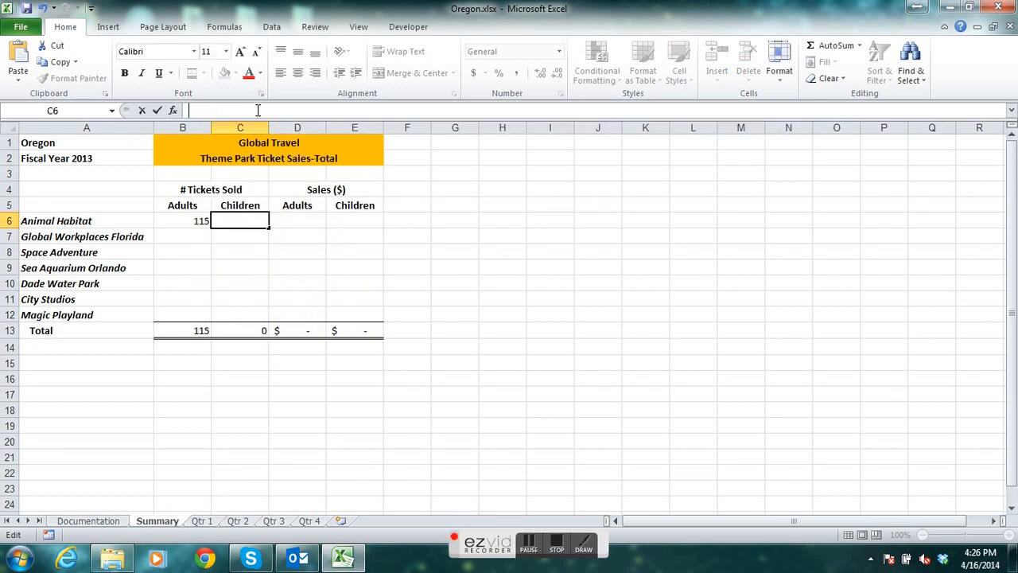
key(Escape)
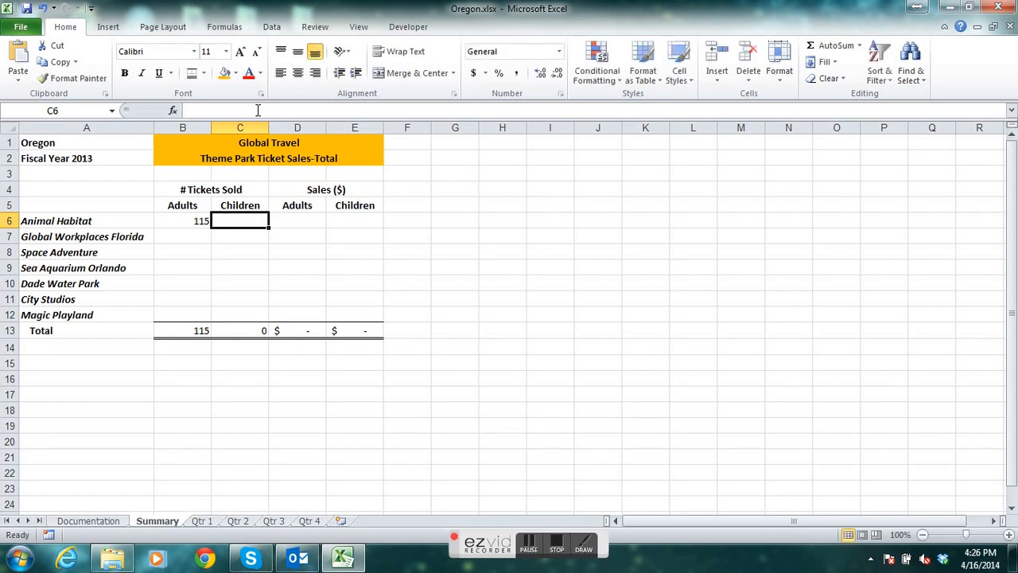
Check the Animal Habitat children's ticket cell C6 on the Qtr 1 sheet and return to the Summary sheet.
click(202, 520)
click(174, 522)
click(203, 522)
click(164, 523)
click(197, 521)
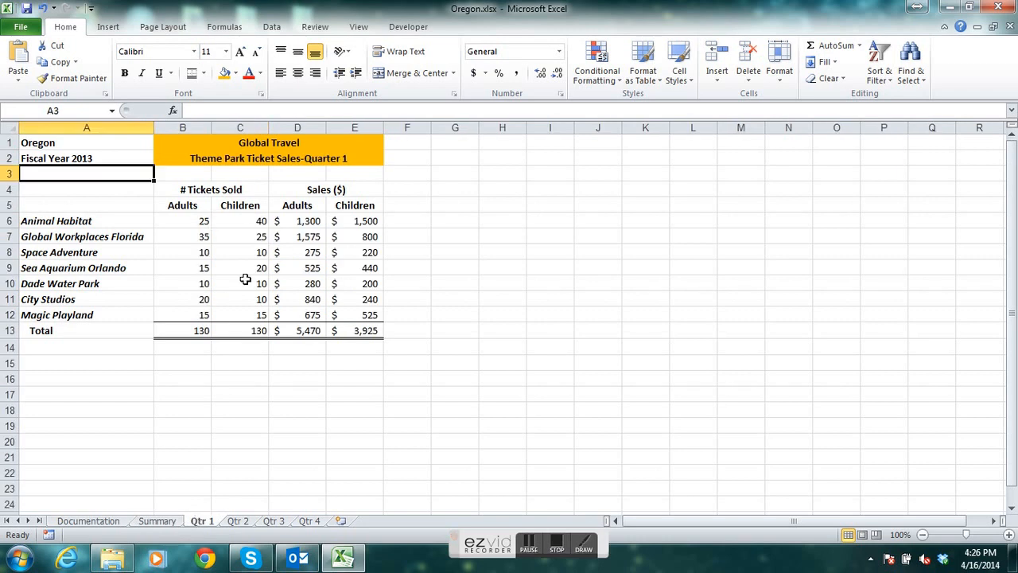
click(243, 222)
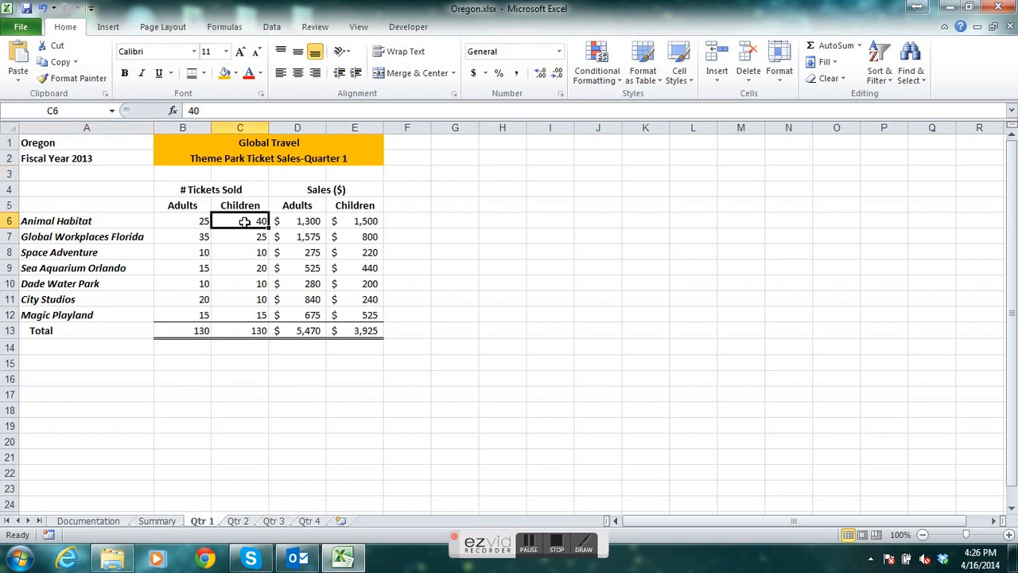
click(161, 522)
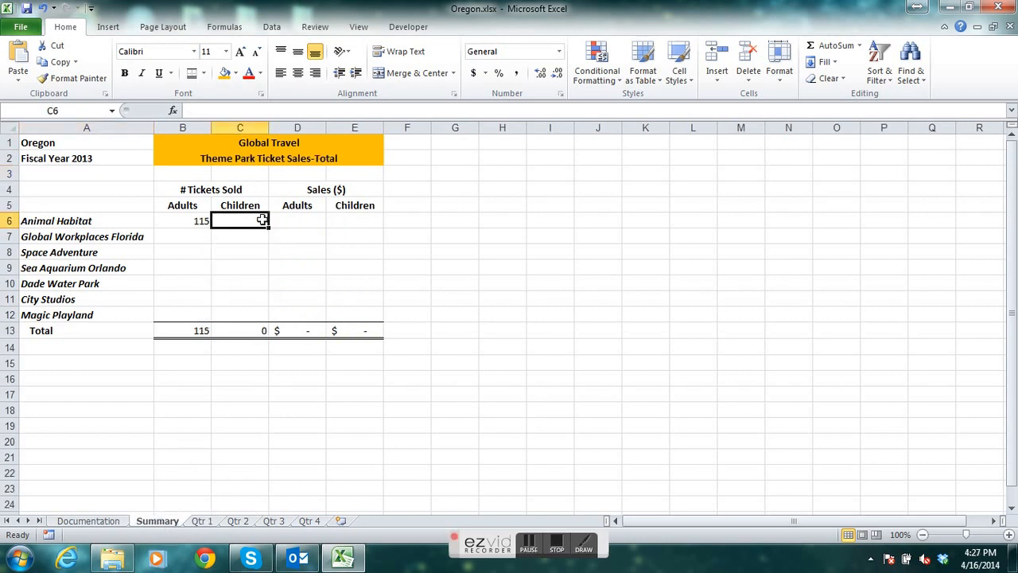
Total the Animal Habitat children's tickets in C6 of the Summary sheet with the 3-D formula =SUM('Qtr 1:Qtr 4'!C6).
text(=sum()
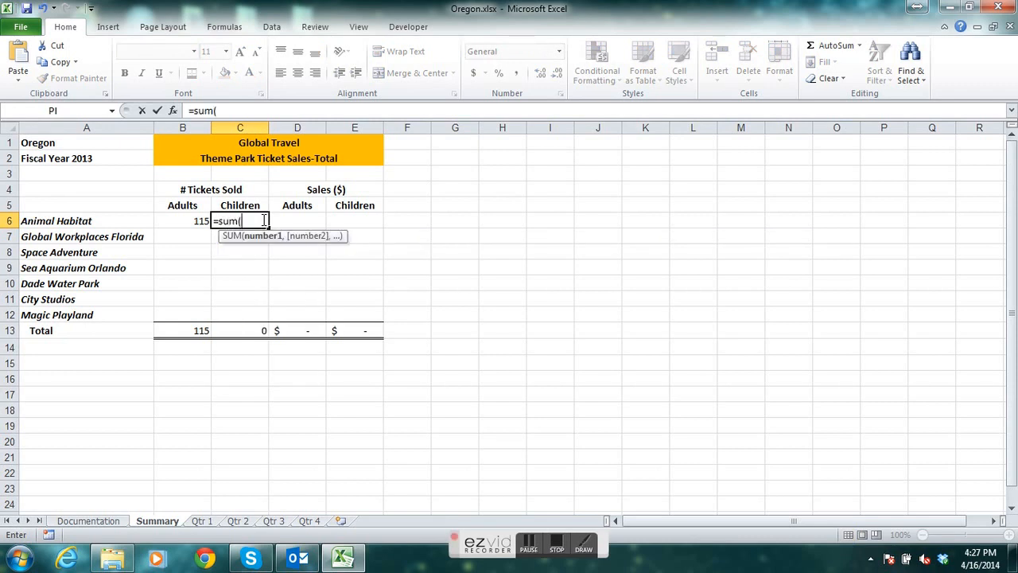
click(204, 524)
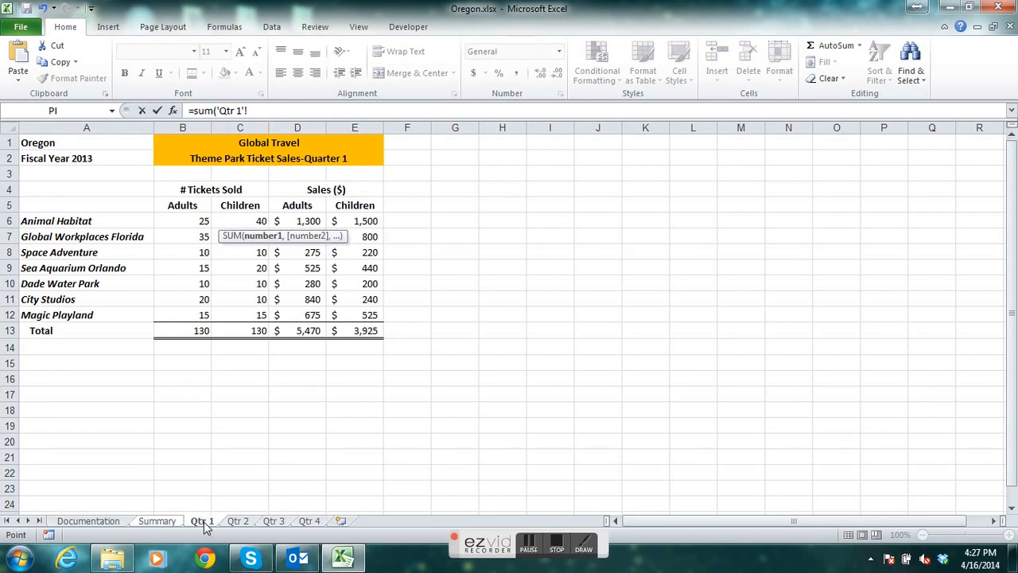
shift+click(308, 520)
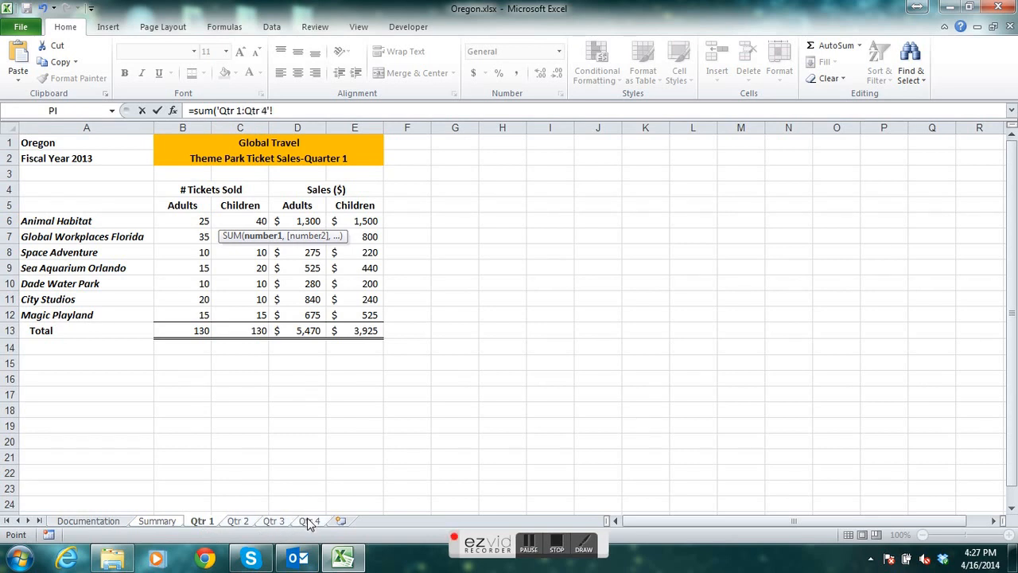
click(239, 220)
text())
key(Return)
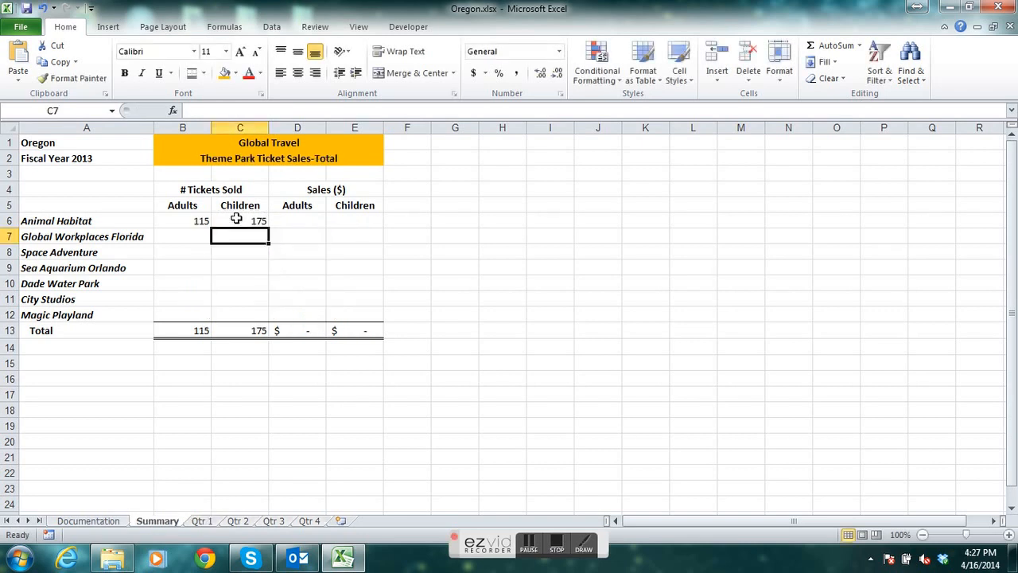
Total the Animal Habitat adult sales in D6 of the Summary sheet with the 3-D formula =SUM('Qtr 1:Qtr 4'!D6).
click(298, 222)
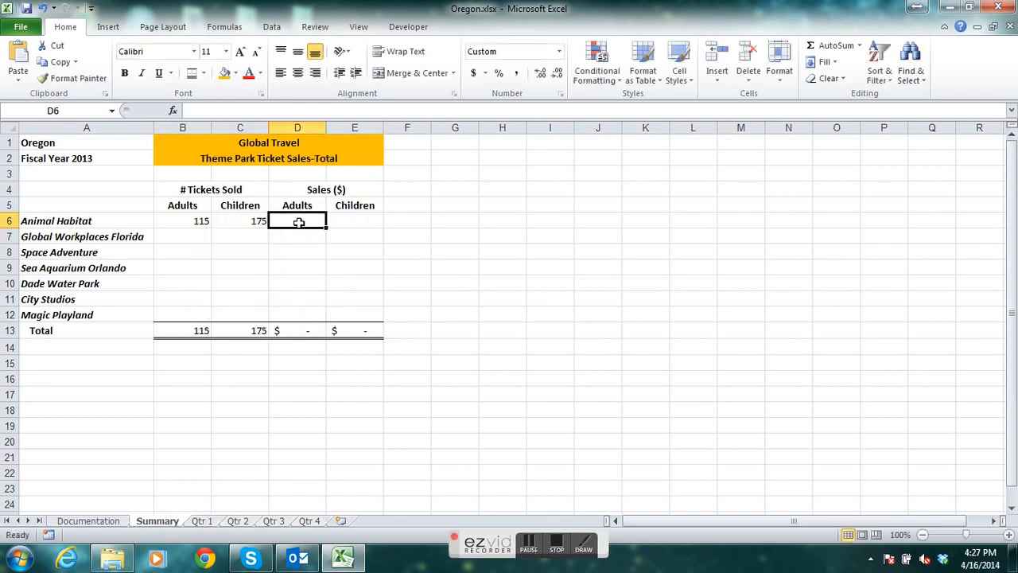
text(=sum()
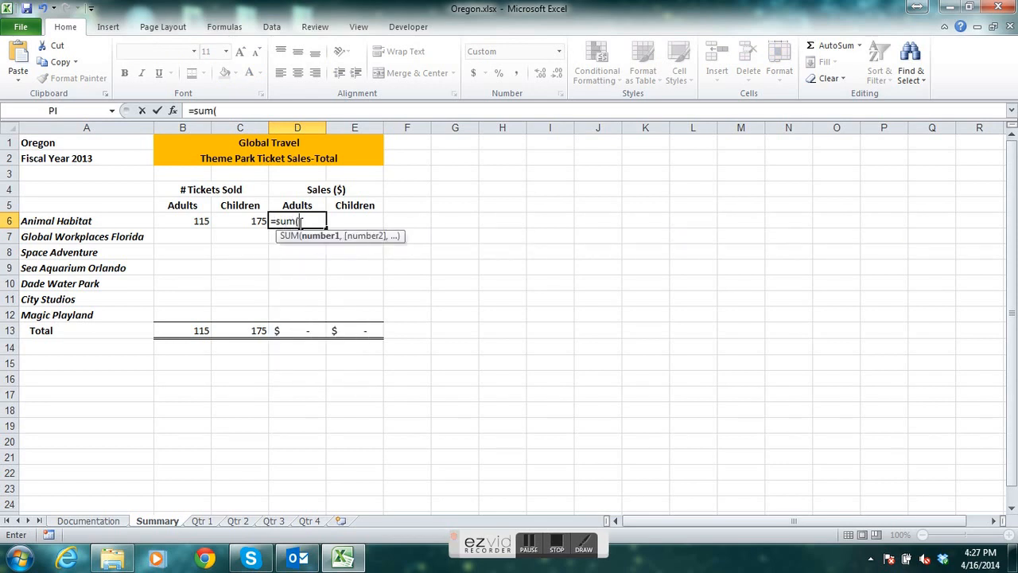
click(203, 521)
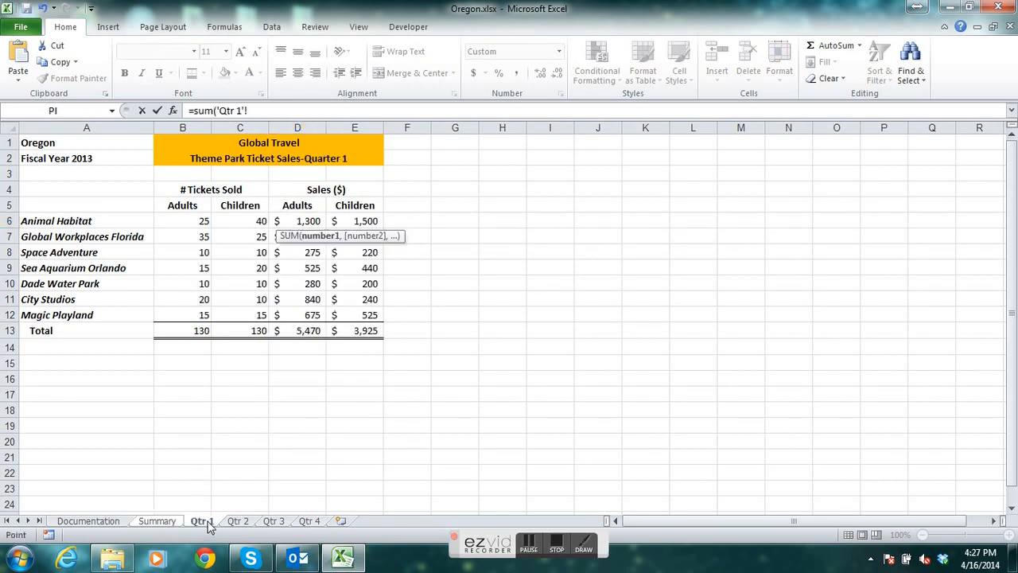
shift+click(313, 523)
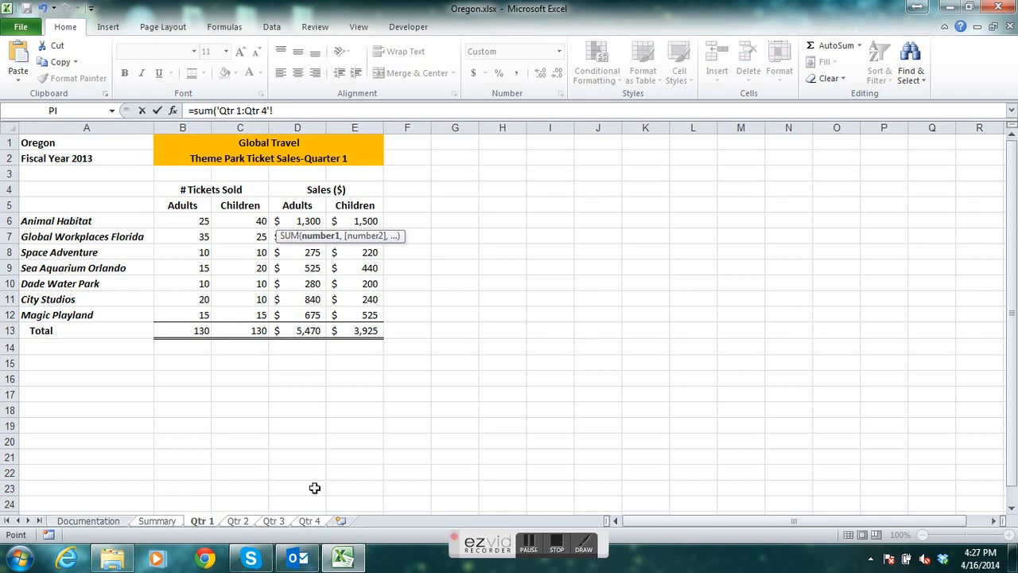
click(305, 220)
key(Return)
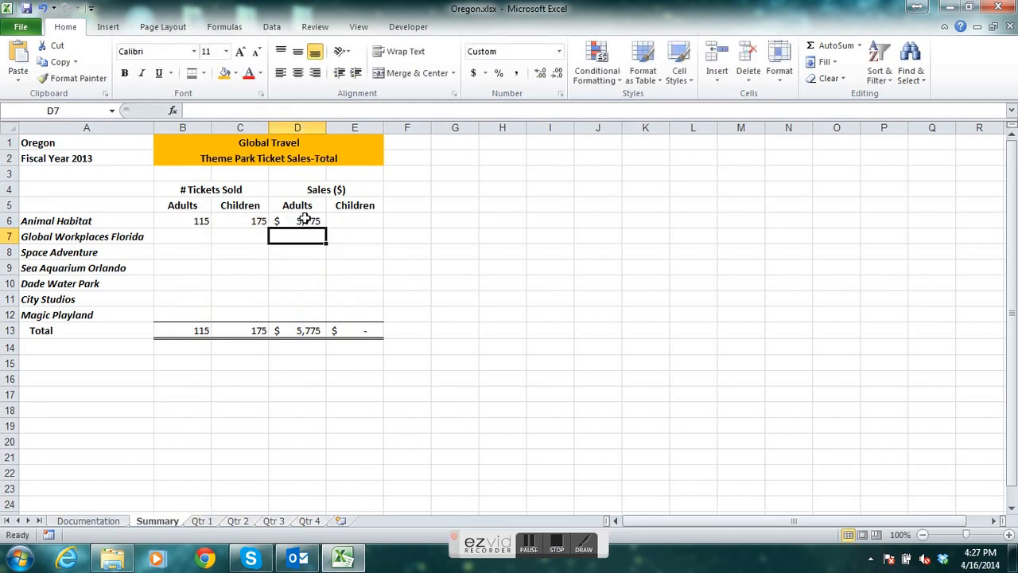
Total the Animal Habitat children's sales in E6 of the Summary sheet with the 3-D formula =SUM('Qtr 1:Qtr 4'!E6).
click(348, 220)
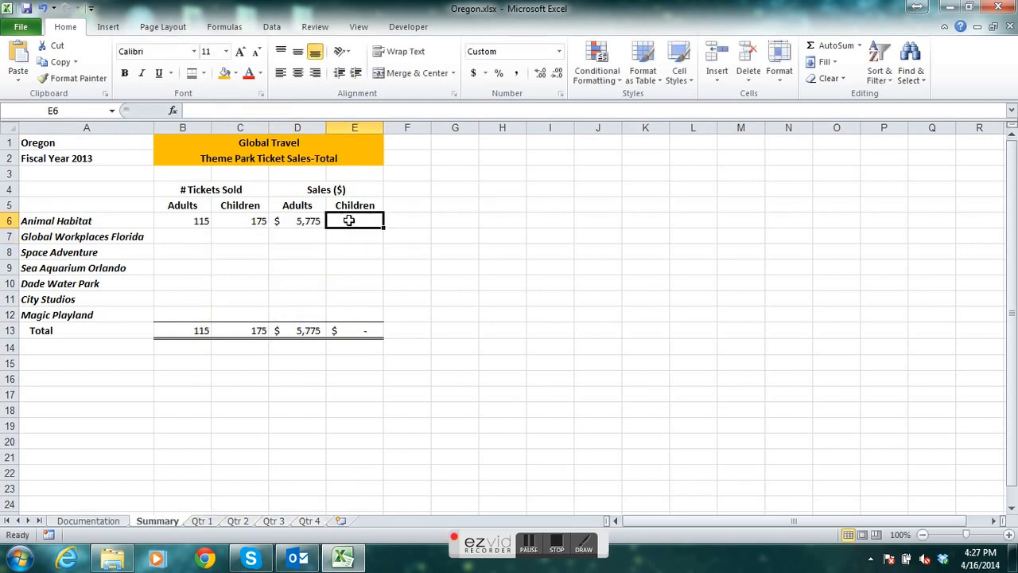
text(=sum()
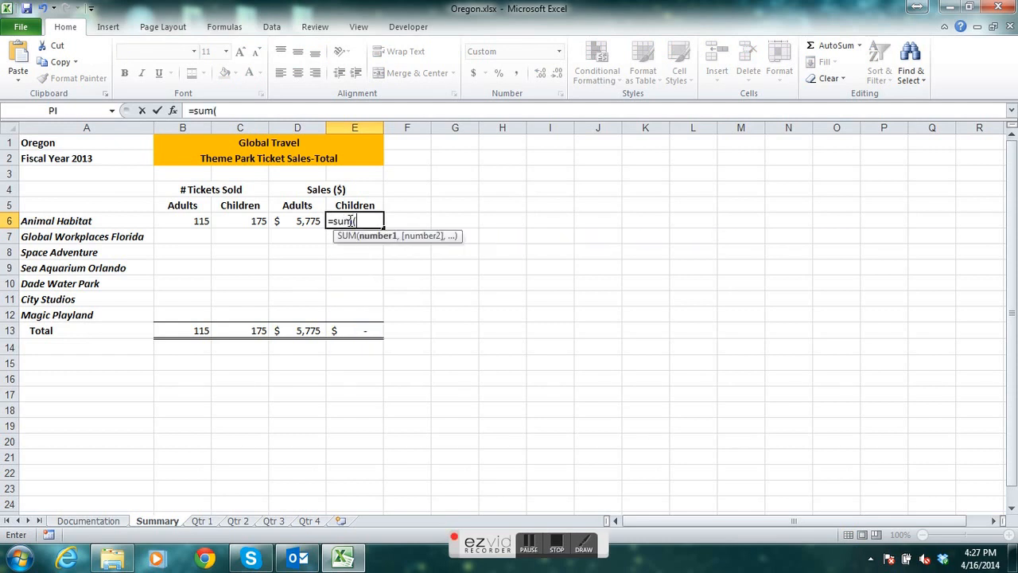
click(211, 521)
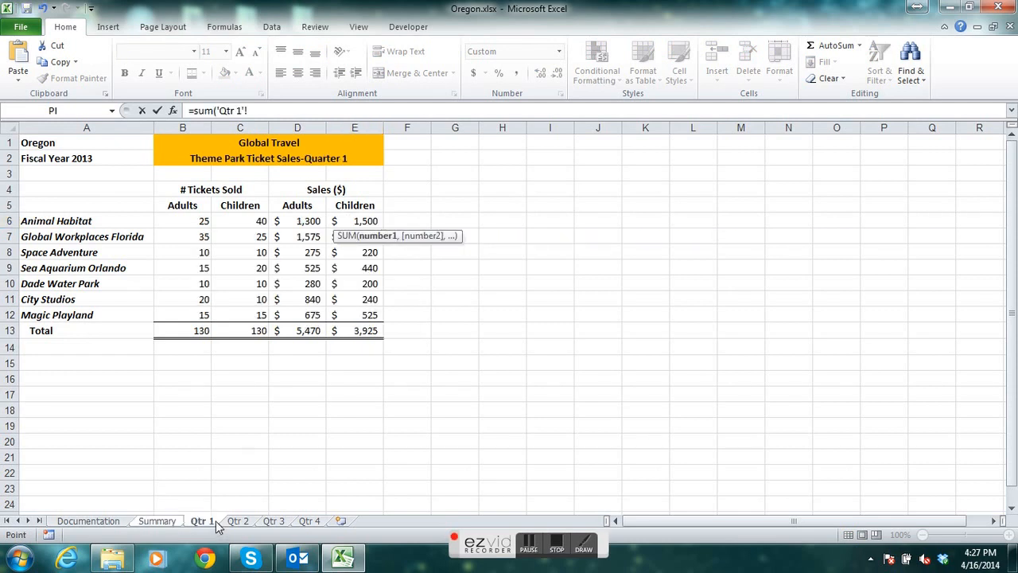
shift+click(321, 522)
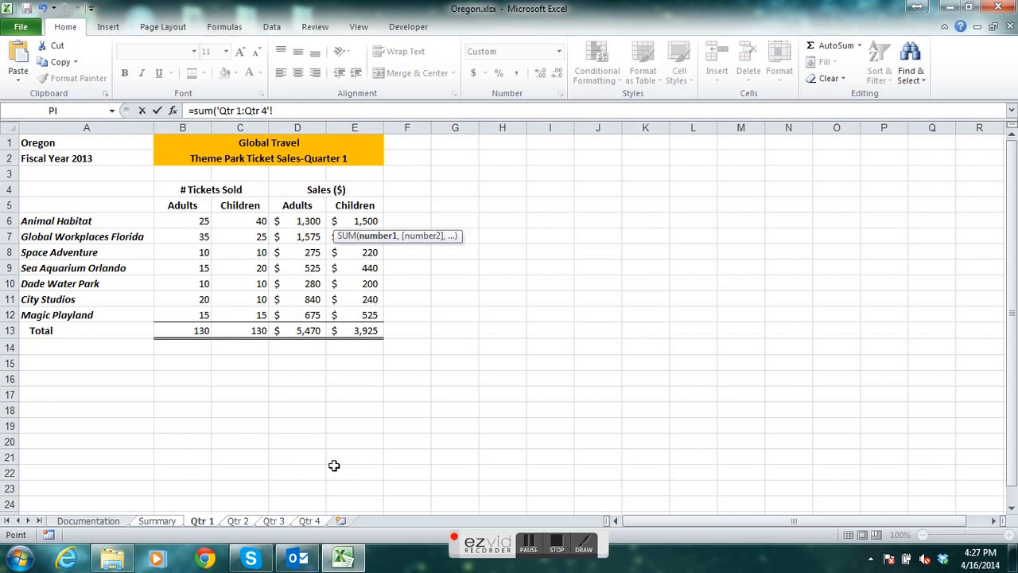
click(355, 220)
key(Return)
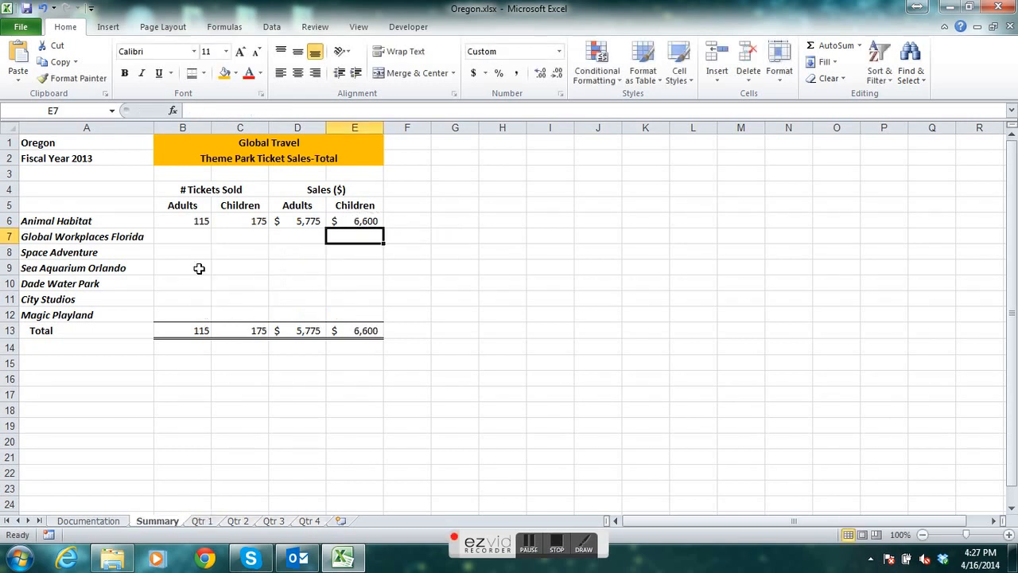
Review the 3-D SUM formulas in cells B6 through E6 of the Summary sheet.
click(194, 220)
click(238, 220)
click(282, 220)
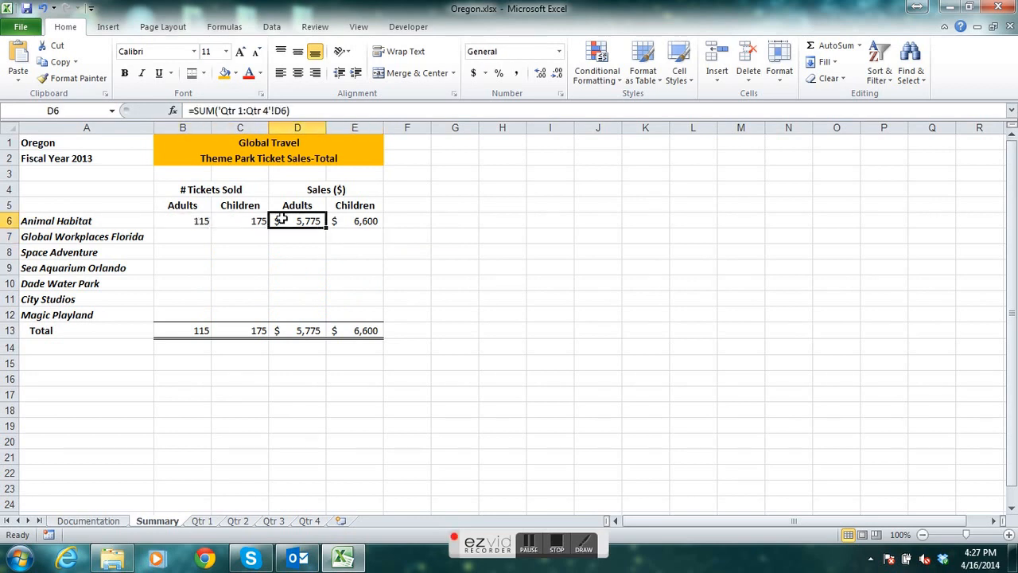
click(362, 221)
click(187, 222)
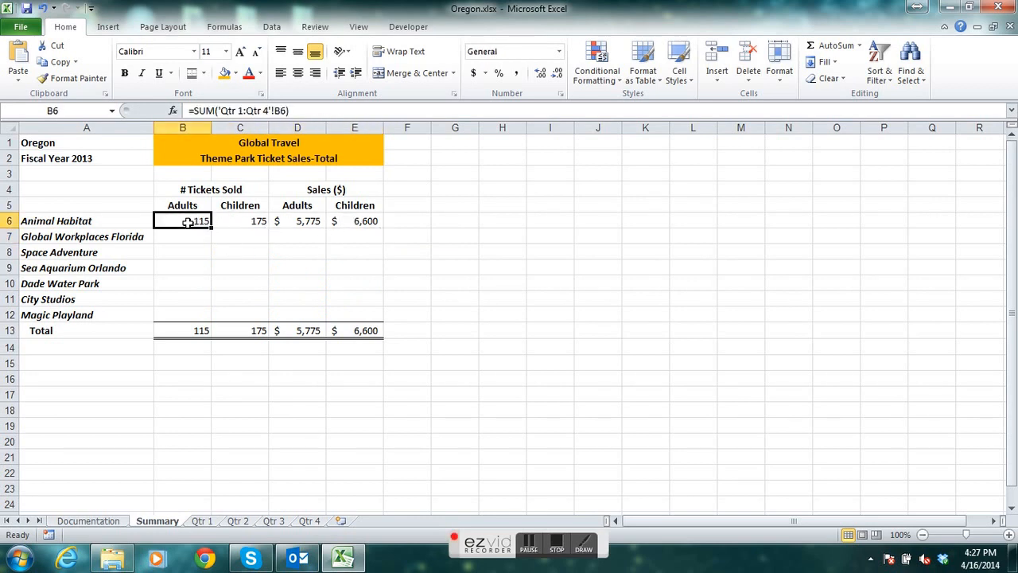
click(241, 220)
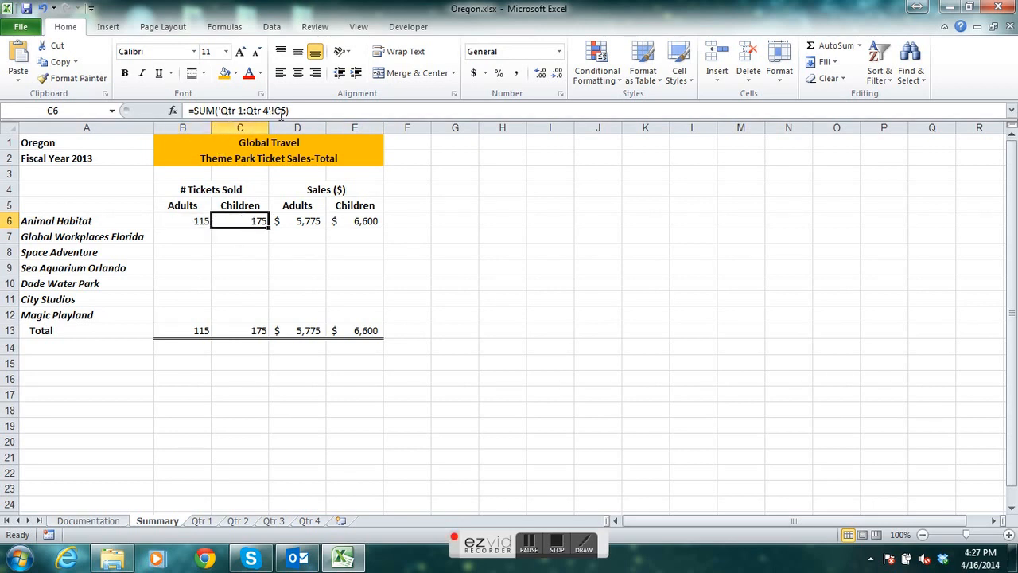
click(303, 221)
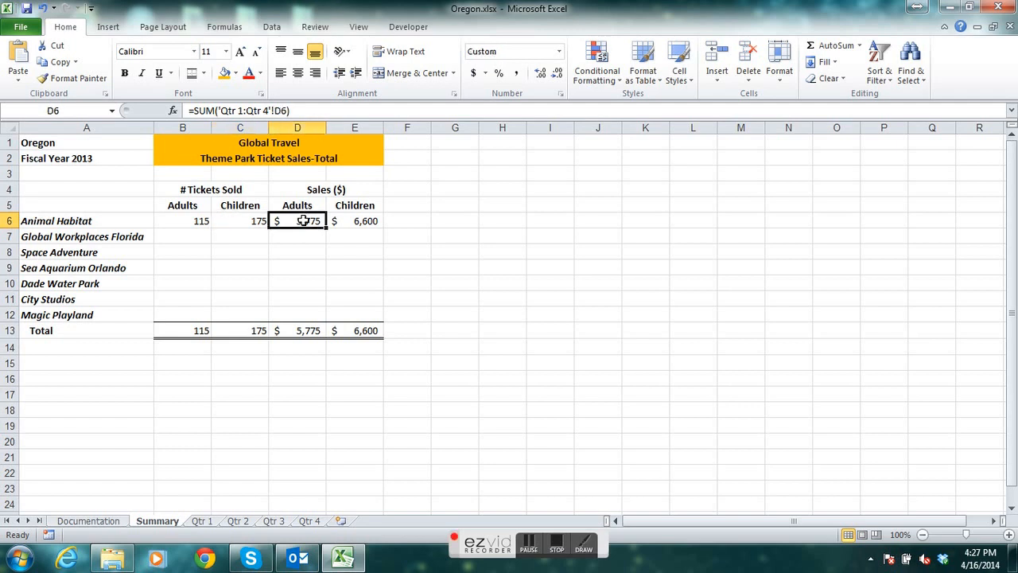
click(363, 221)
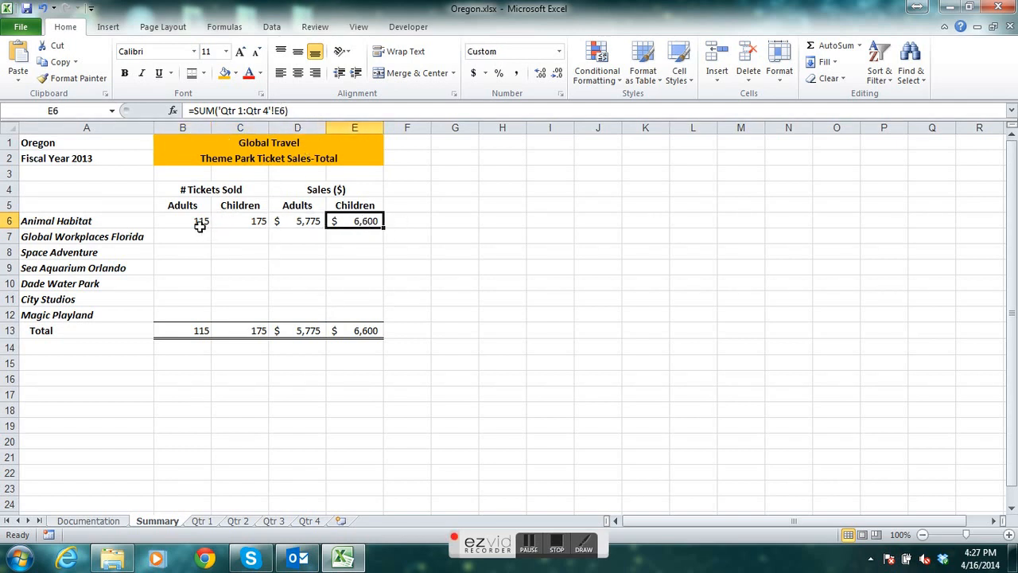
Fill the 3-D SUM formulas in B6:E6 down through row 12 with the Fill Without Formatting option.
drag(191, 221, 351, 220)
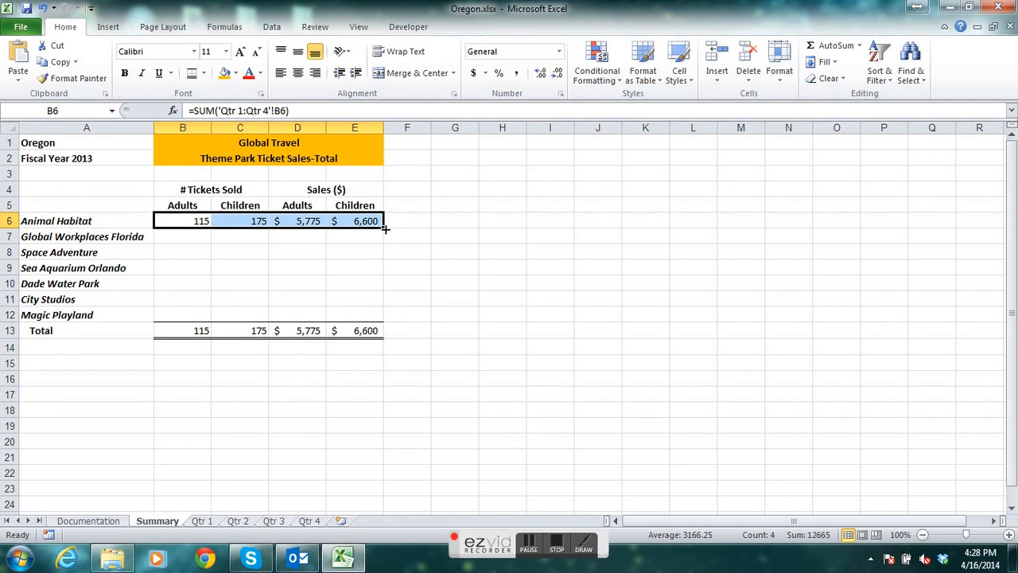
drag(384, 228, 391, 320)
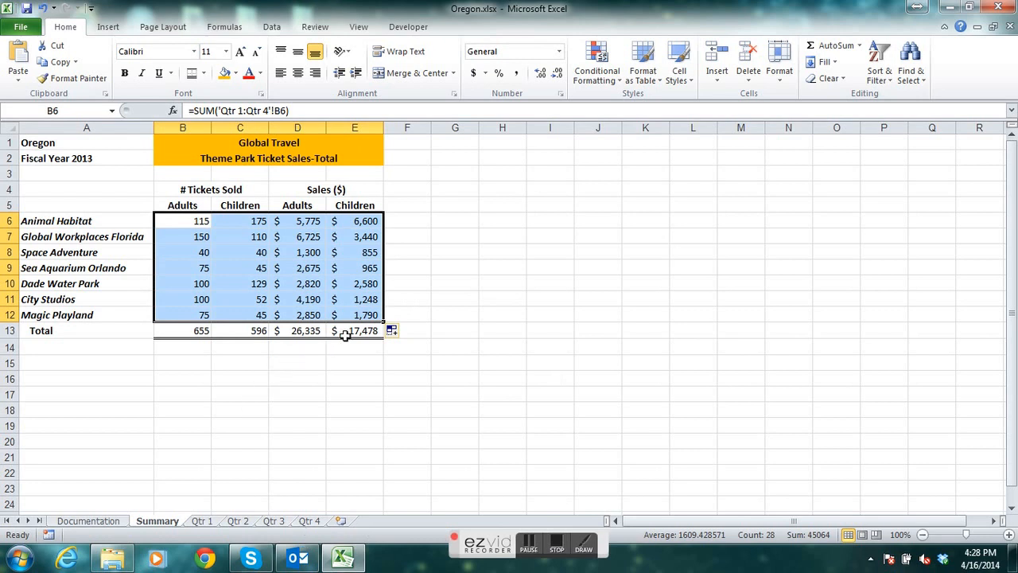
click(310, 332)
click(255, 332)
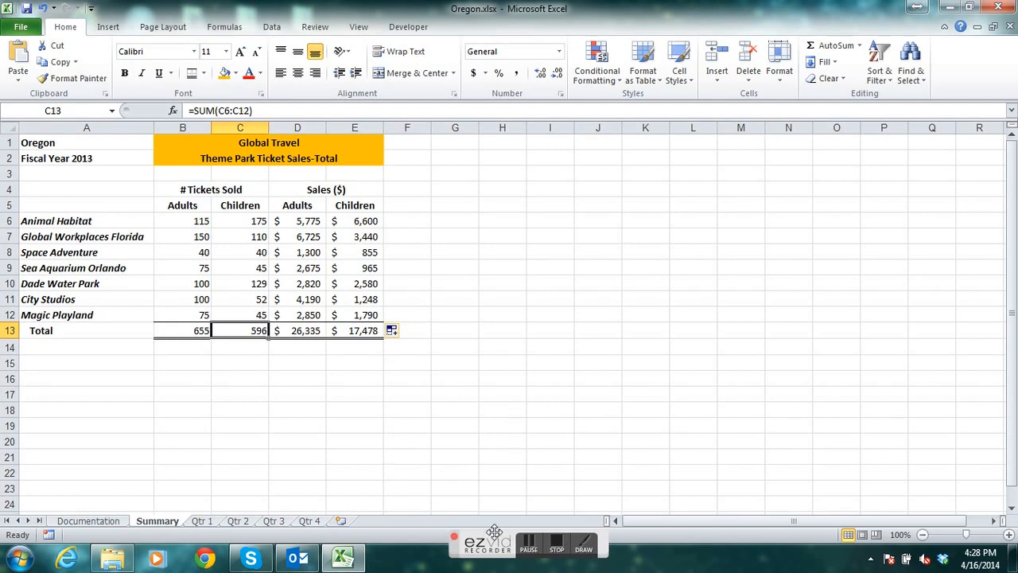
click(555, 543)
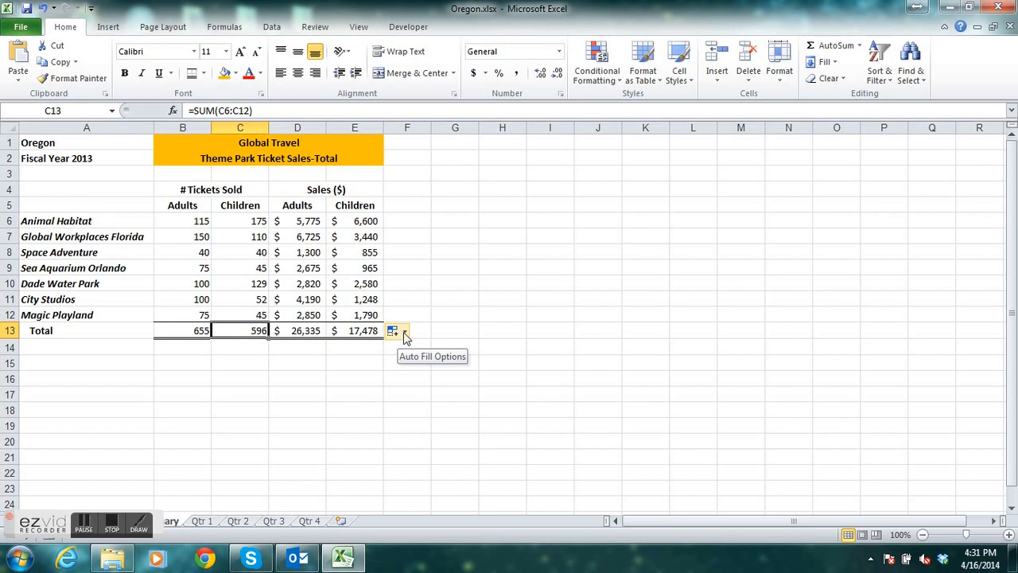
click(404, 334)
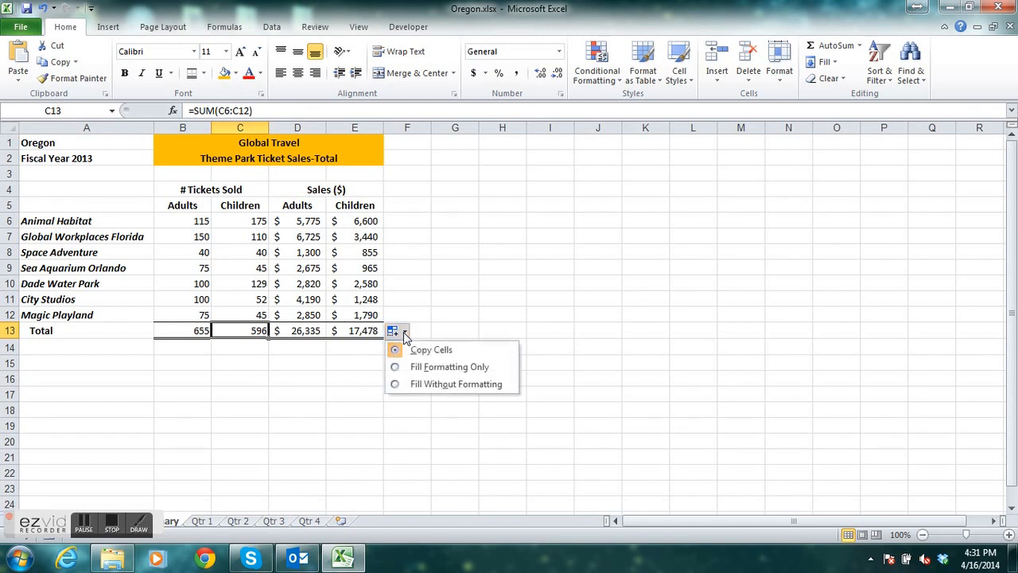
click(396, 384)
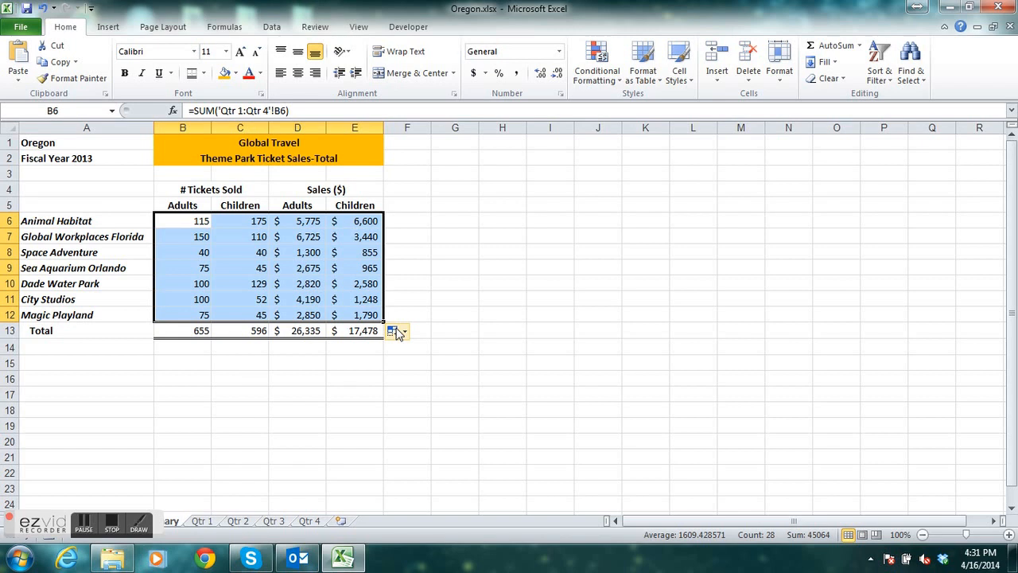
Change the fill option for the 3-D SUM formulas in B6:E12 of the Summary sheet to Copy Cells.
click(112, 199)
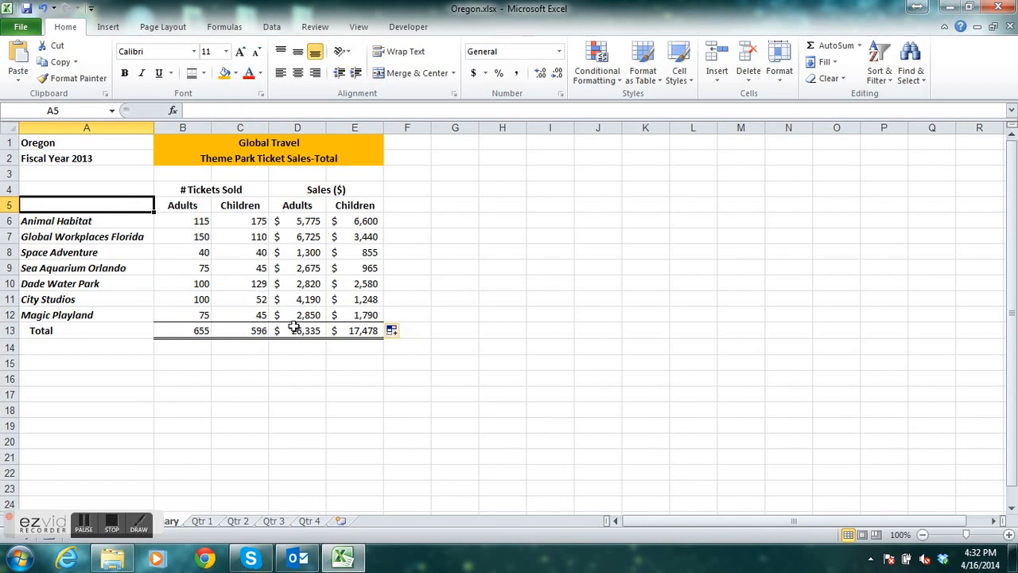
click(398, 332)
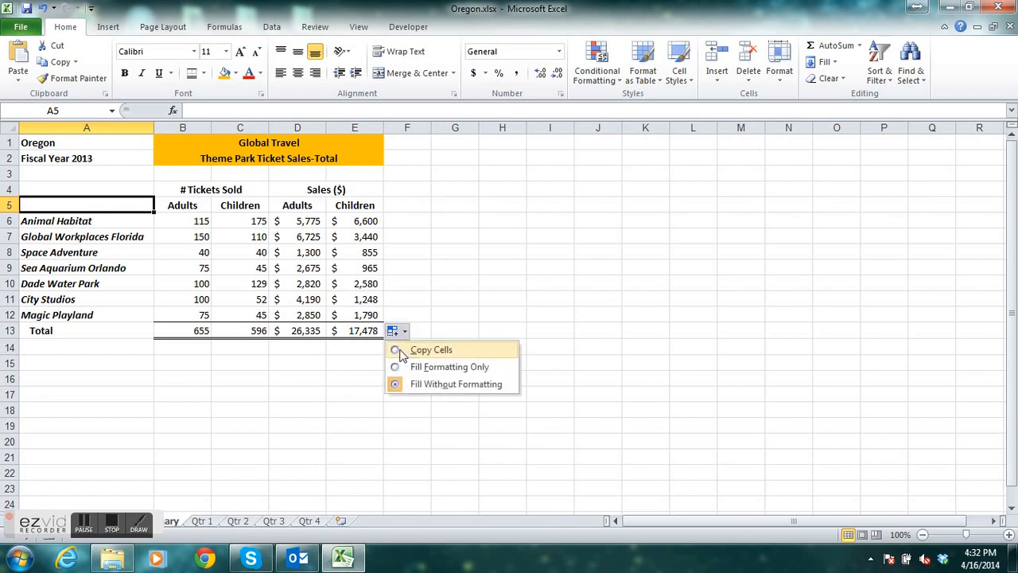
click(400, 350)
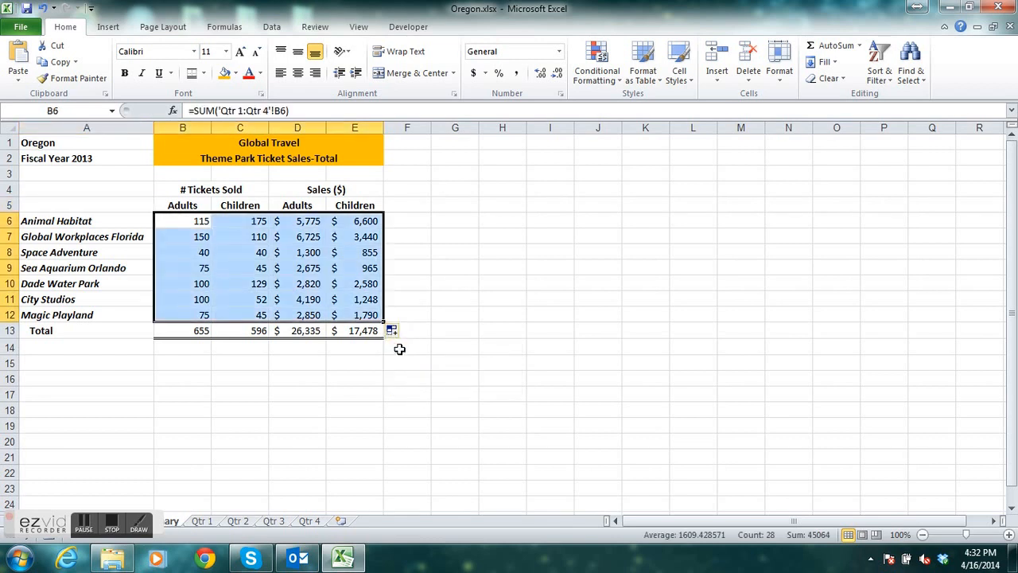
click(126, 204)
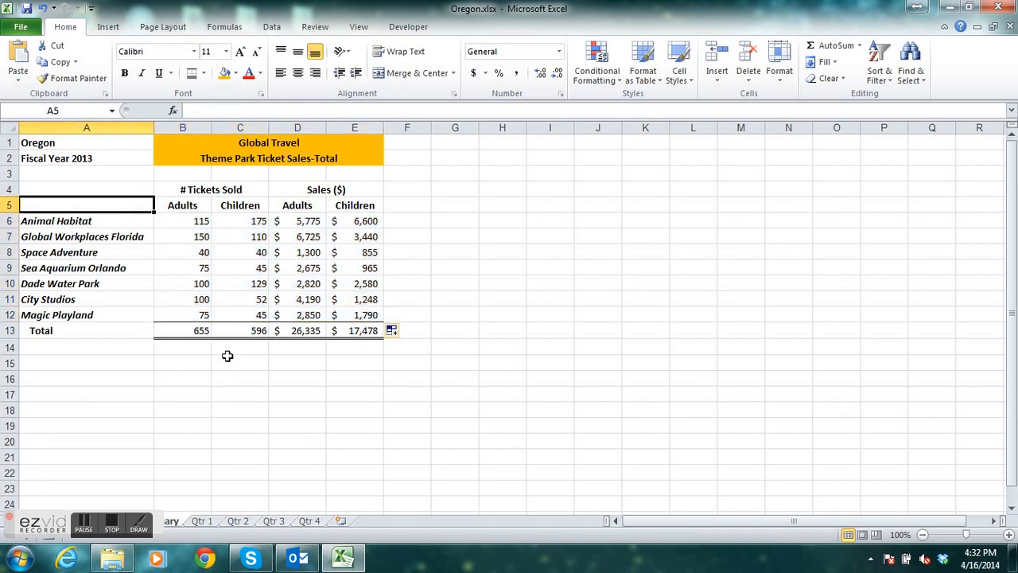
Check the Total row in B13:E13 of the Summary sheet and the Magic Playland children's sales cell.
drag(179, 328, 355, 331)
click(358, 314)
click(191, 329)
click(342, 377)
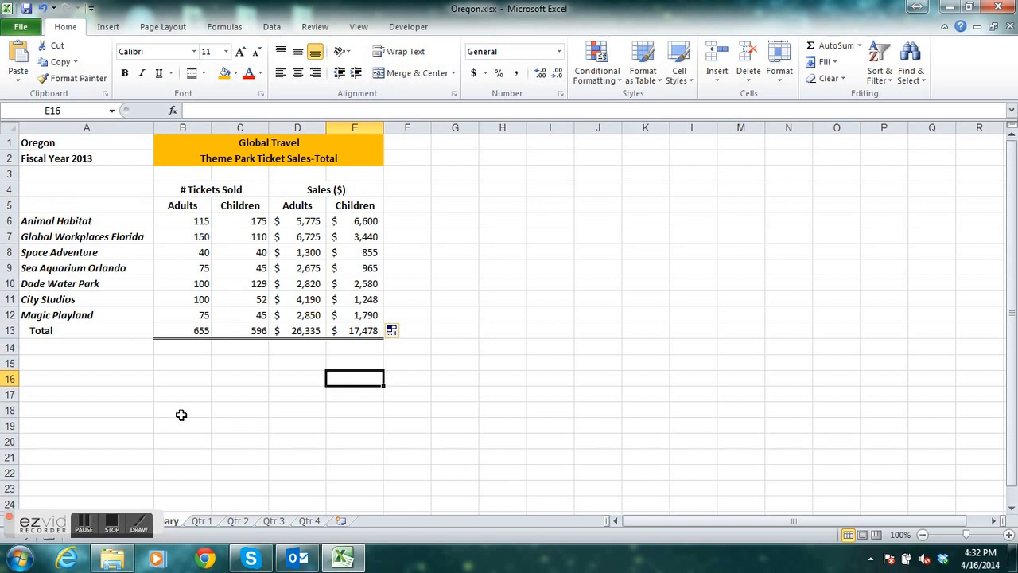
Group the worksheets from Summary through Qtr 4.
drag(149, 512, 770, 526)
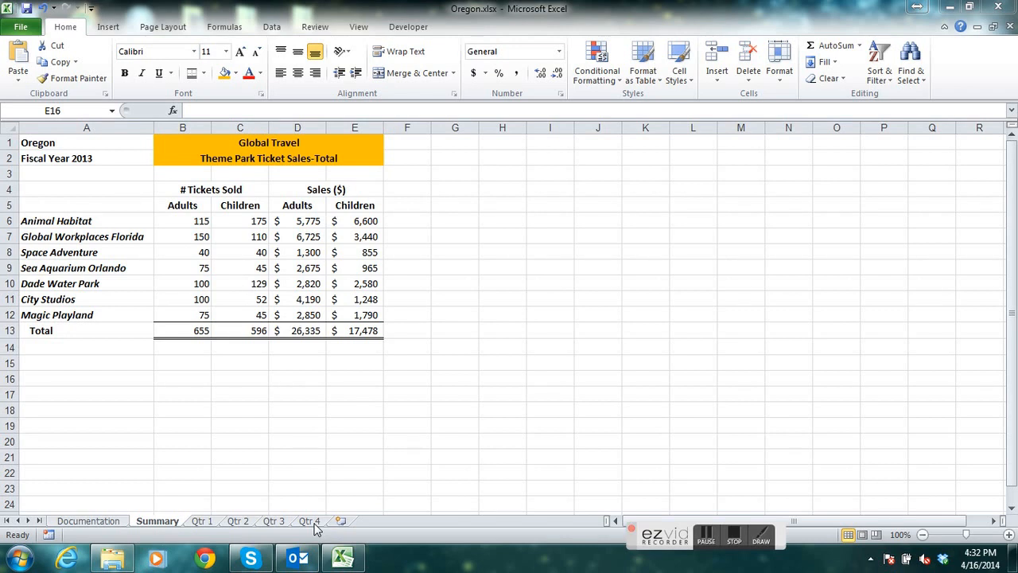
click(172, 521)
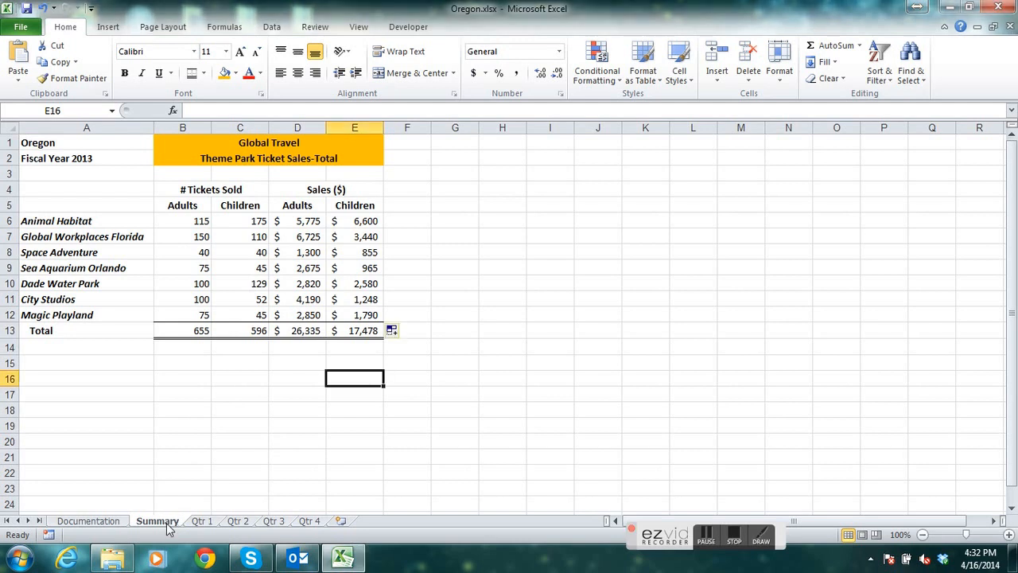
shift+click(312, 522)
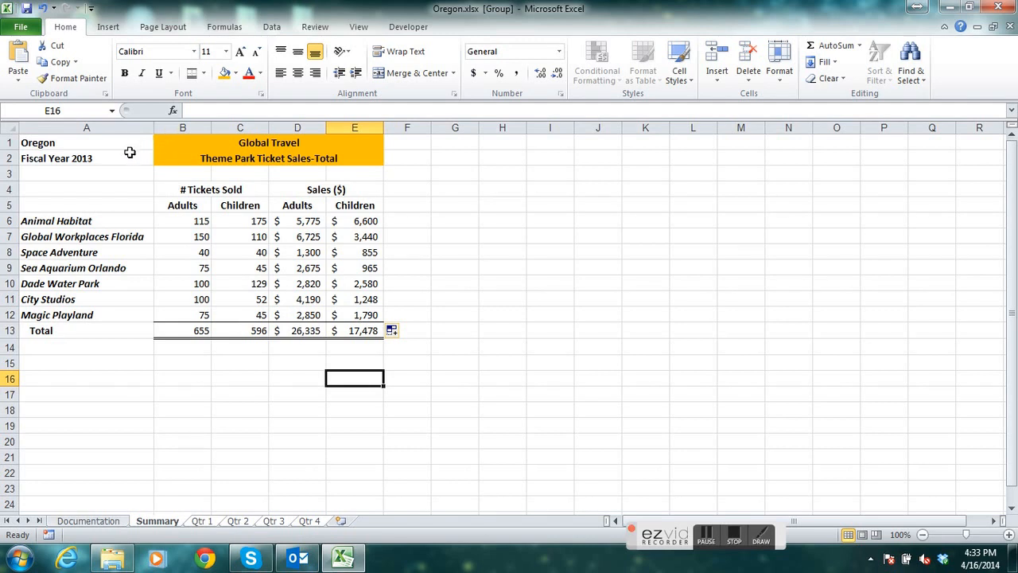
Create a custom header for the grouped sheets with the file name and, on a second line, the sheet name in the right section.
click(163, 27)
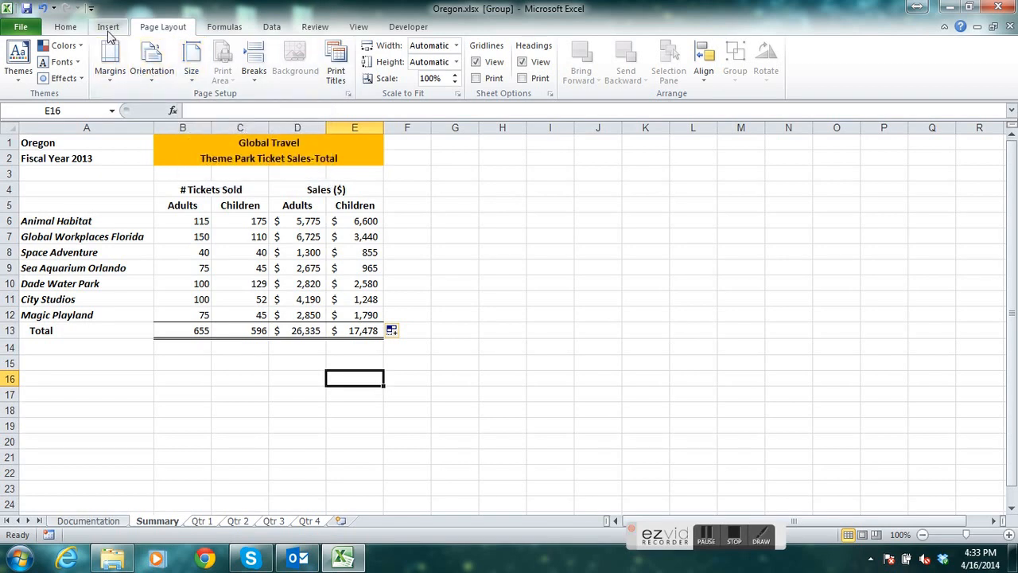
click(30, 30)
click(26, 224)
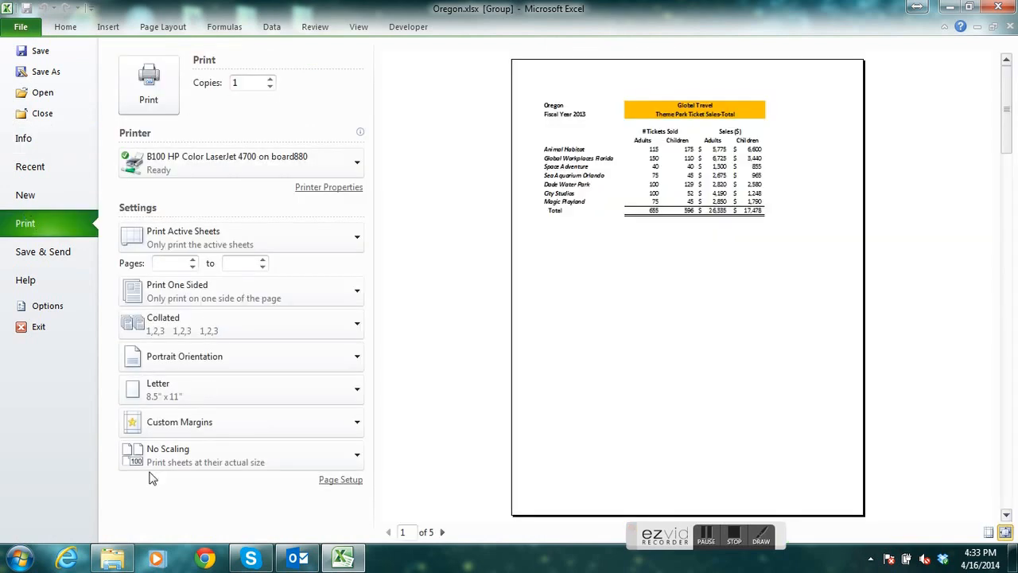
click(340, 482)
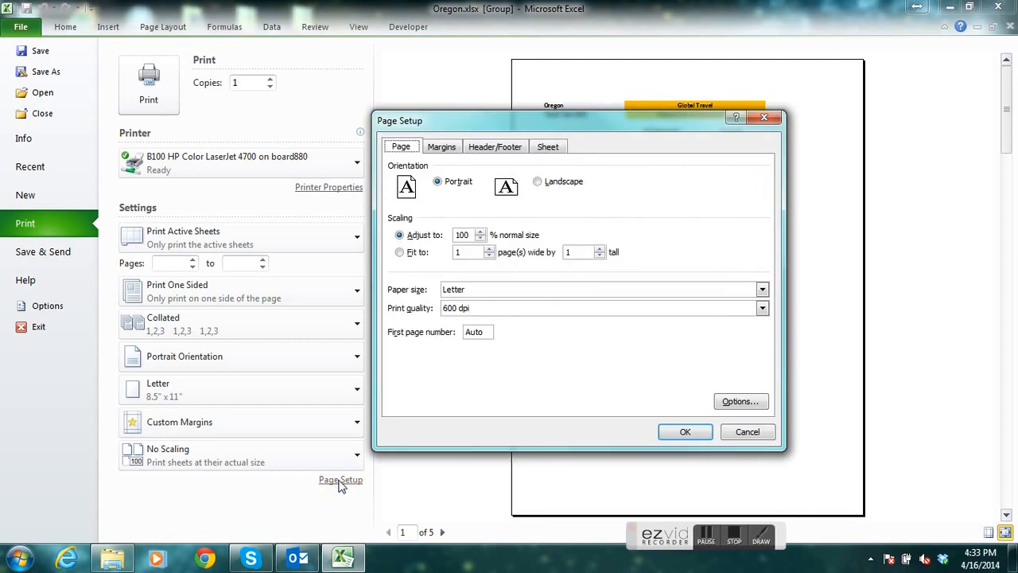
click(515, 151)
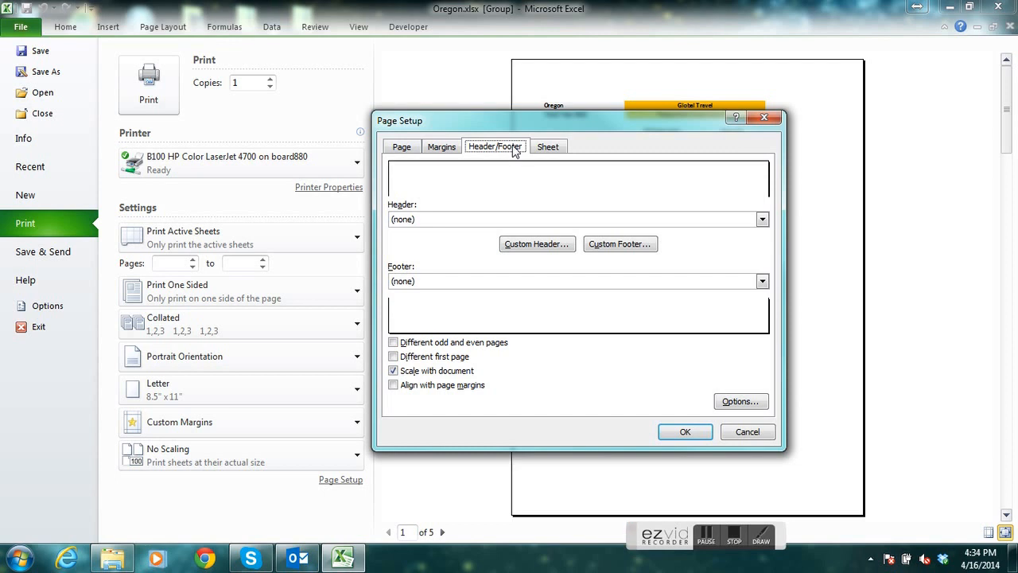
click(542, 248)
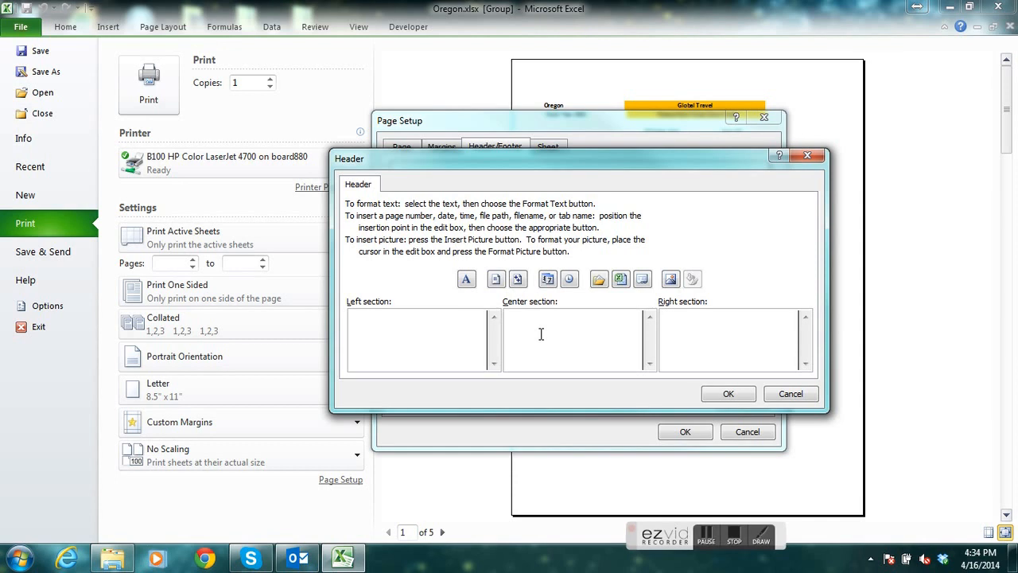
click(711, 329)
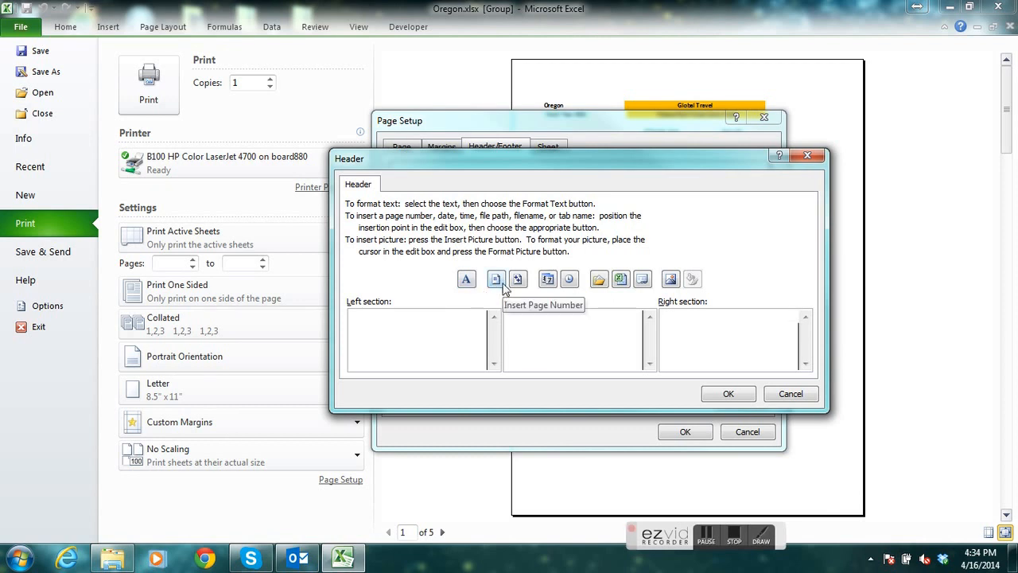
click(621, 279)
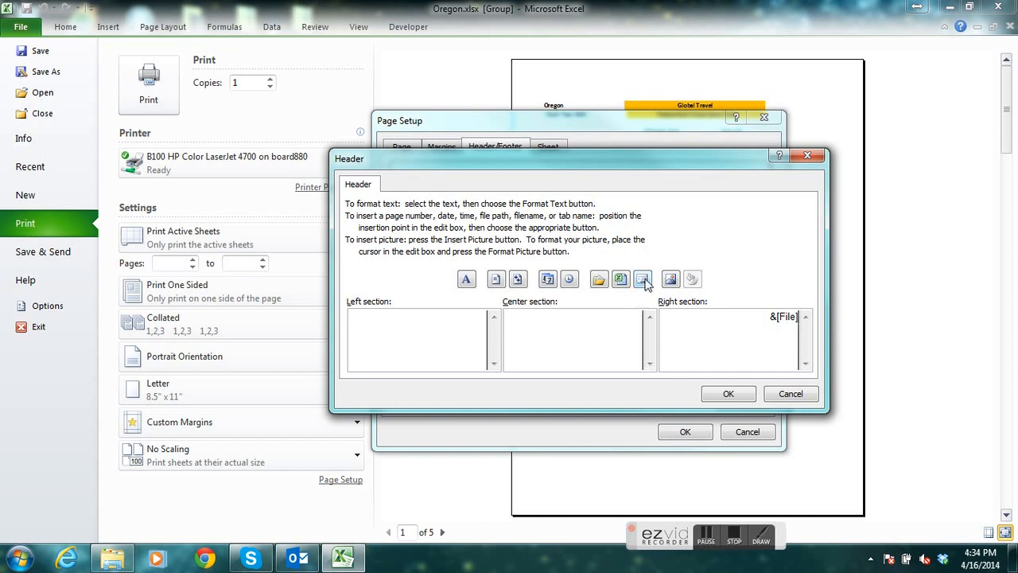
key(Return)
click(643, 280)
click(739, 396)
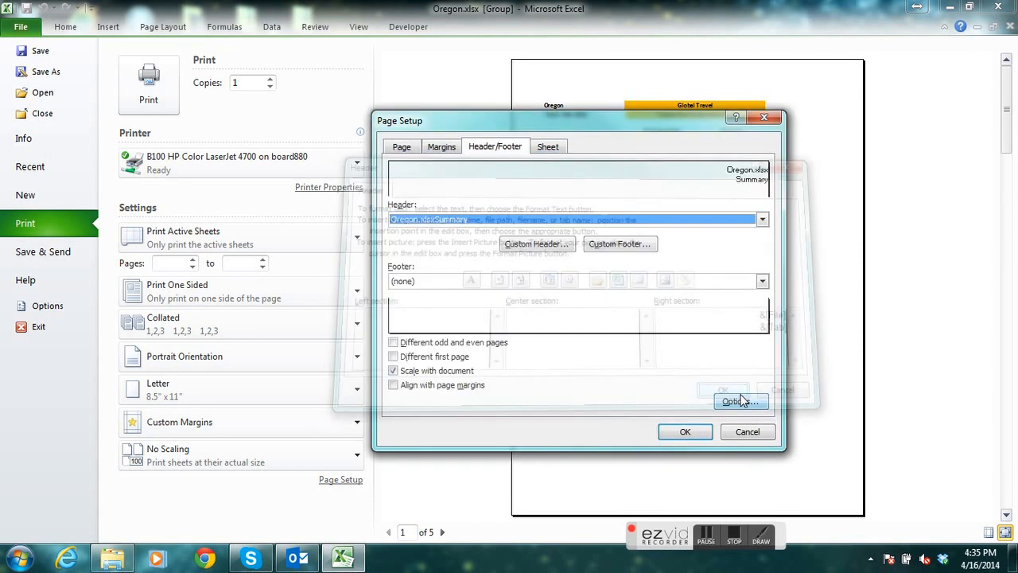
Enter the author's full name in the right section of a custom footer for the grouped sheets.
click(625, 246)
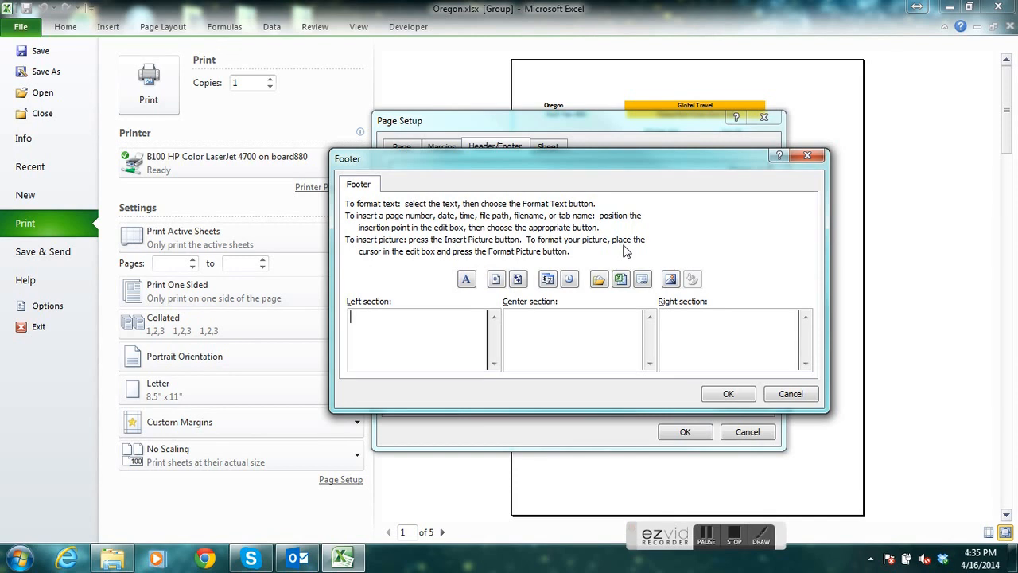
click(741, 337)
text(Rudy Rios)
key(BackSpace)
key(BackSpace)
key(BackSpace)
key(BackSpace)
key(BackSpace)
text(Rios)
key(BackSpace)
key(BackSpace)
key(BackSpace)
key(BackSpace)
key(BackSpace)
key(BackSpace)
key(BackSpace)
text(y Rios)
key(Return)
Insert the current date below the author's name in the footer and apply the page setup.
click(548, 279)
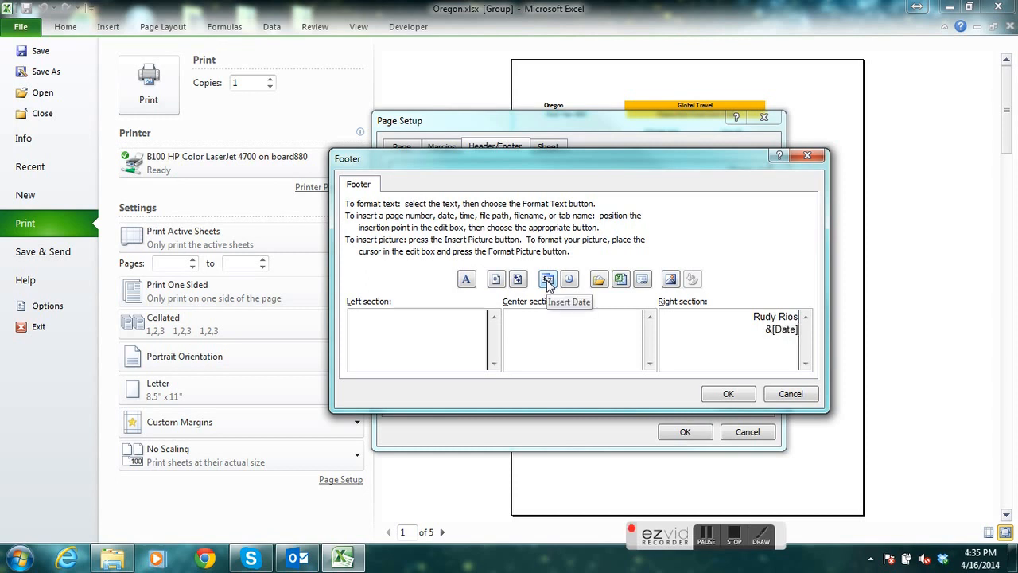
click(726, 395)
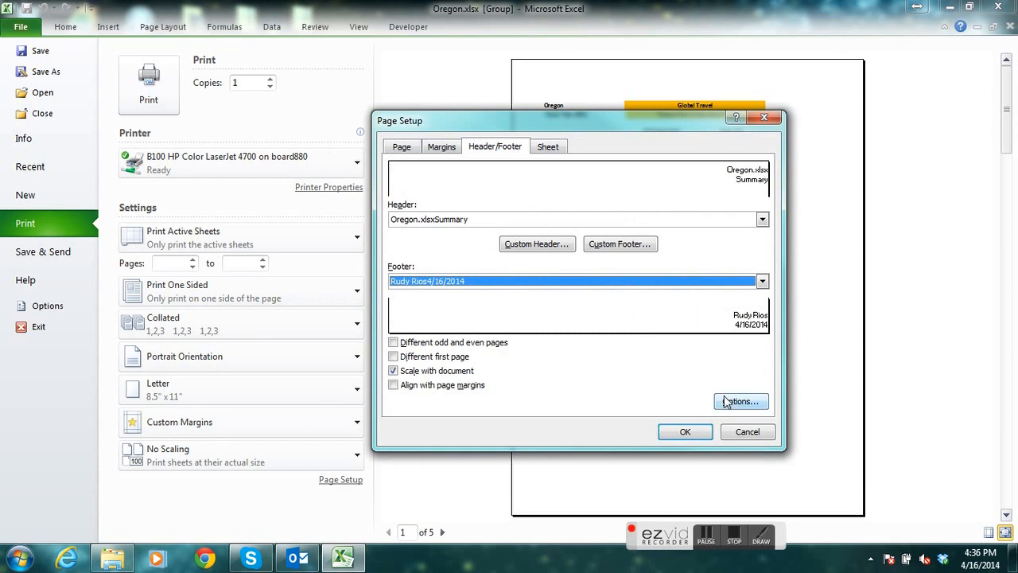
click(684, 433)
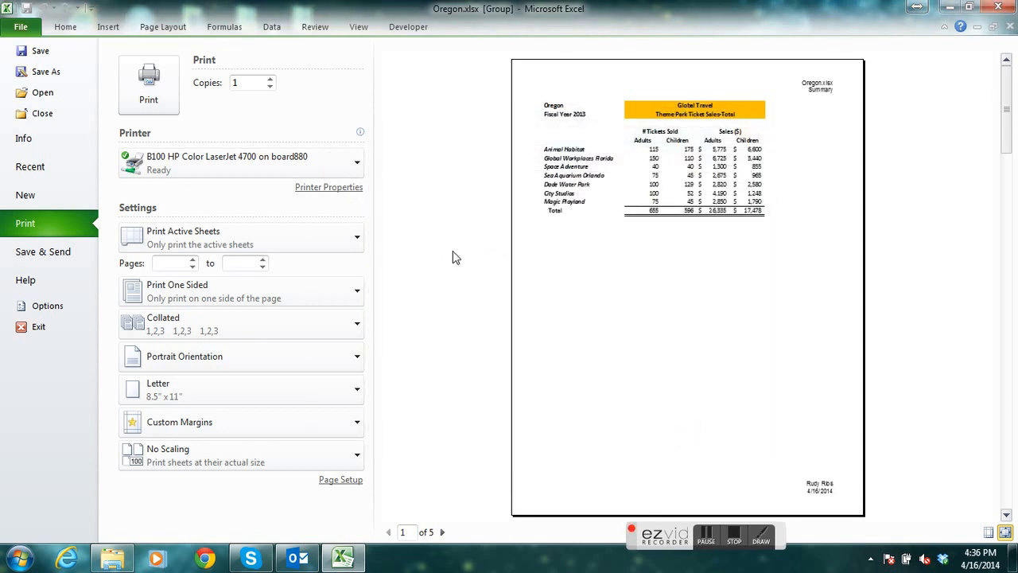
Examine the headers and footers of the grouped sheets page by page in the print preview.
click(442, 532)
click(389, 532)
click(443, 532)
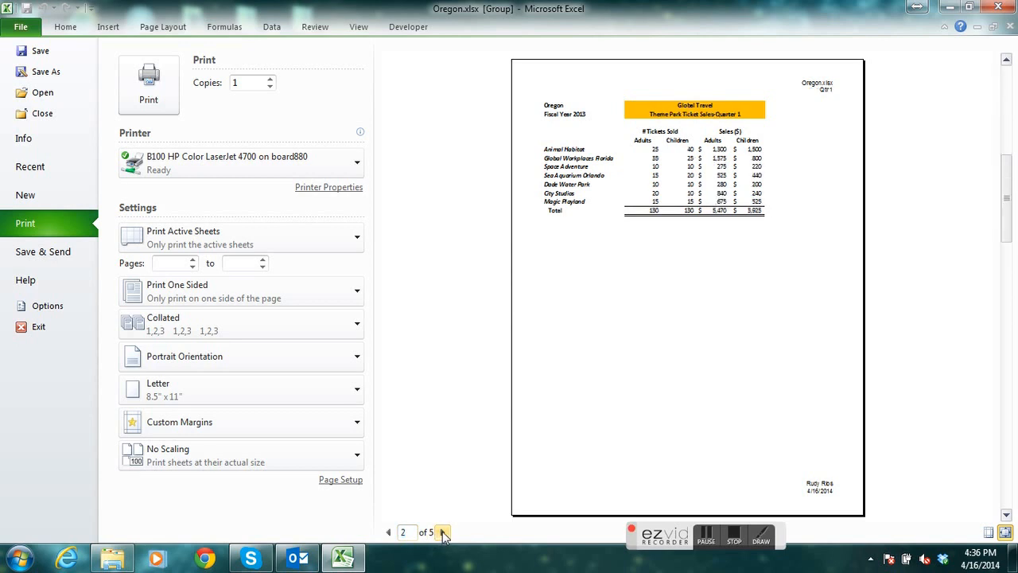
click(443, 532)
click(443, 532)
click(443, 533)
click(389, 533)
click(391, 534)
click(391, 534)
click(391, 534)
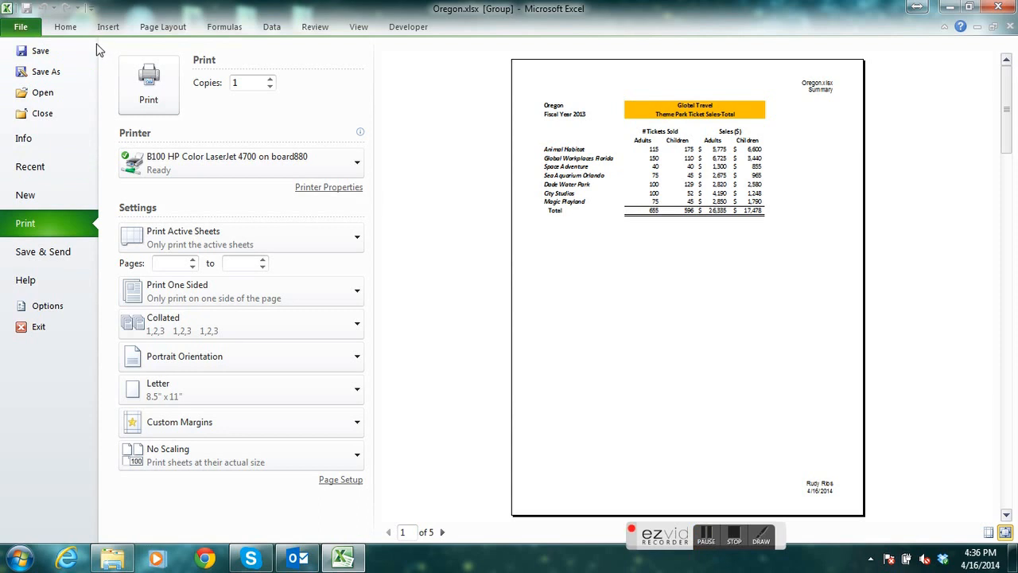
click(65, 26)
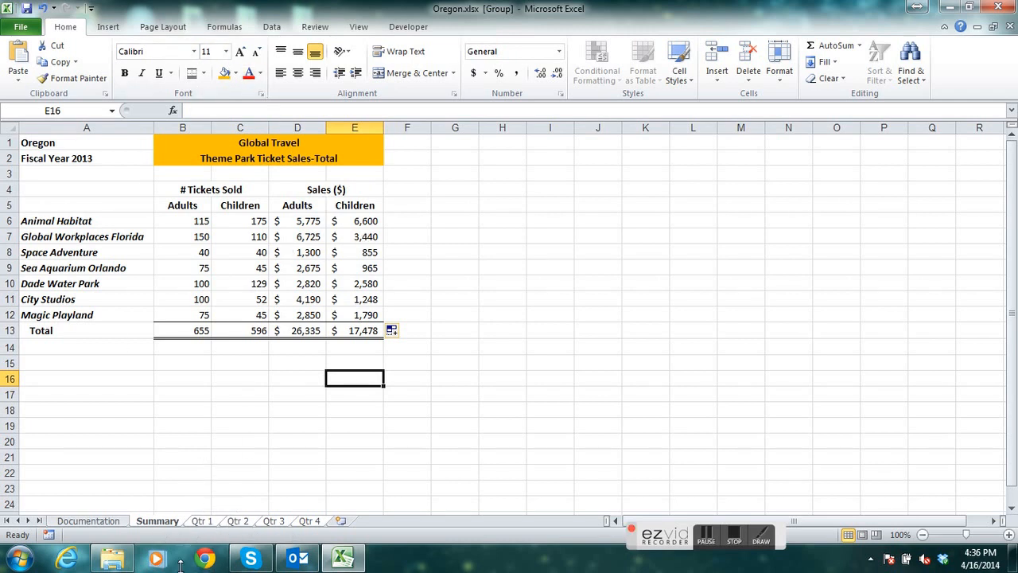
Review the header and footer settings of the grouped sheets in Page Setup from the worksheet view.
click(181, 28)
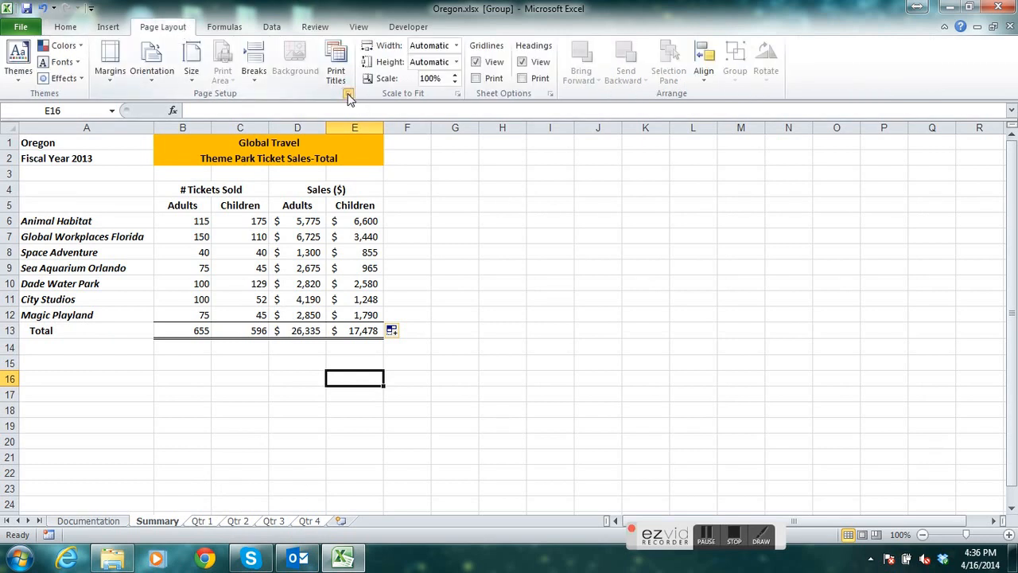
click(348, 94)
click(485, 150)
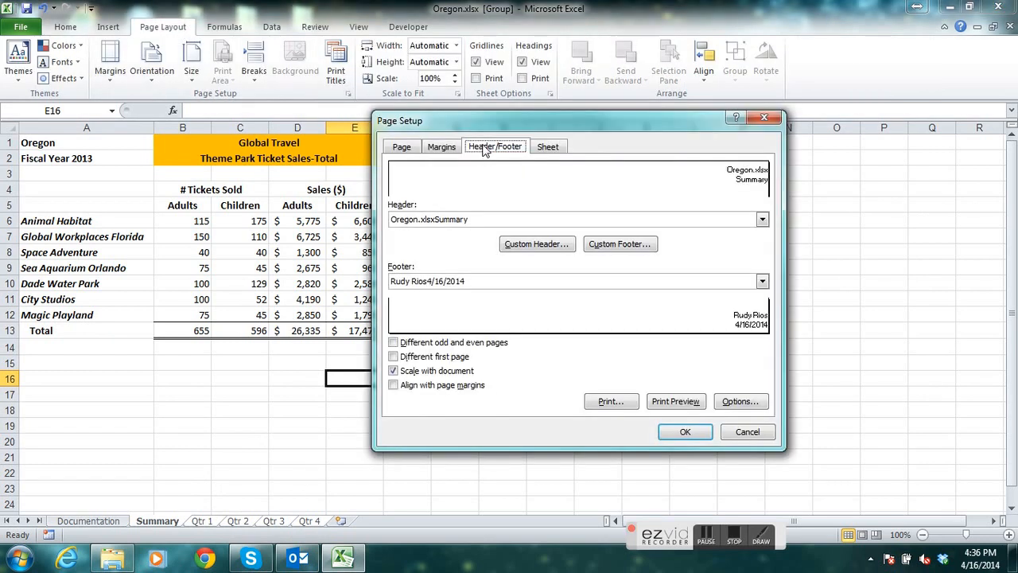
click(685, 432)
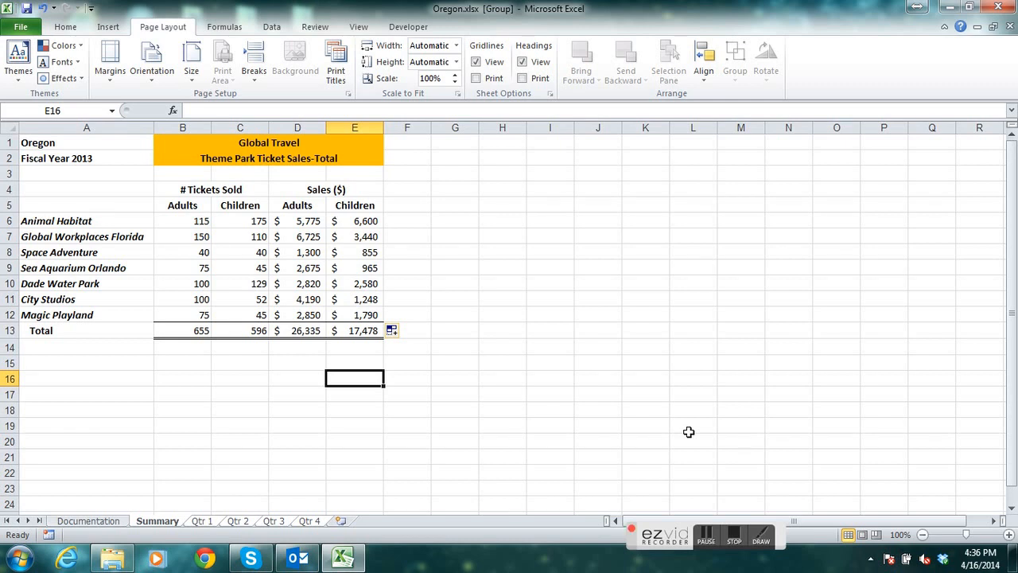
Ungroup the worksheets and return to the Summary sheet alone.
right_click(172, 524)
click(187, 508)
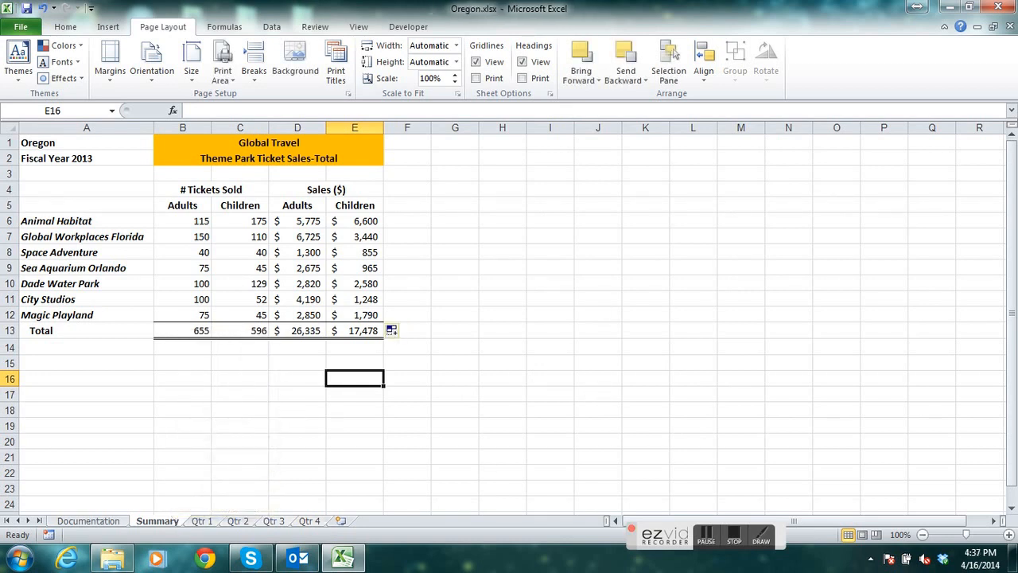
click(106, 520)
click(155, 521)
click(733, 539)
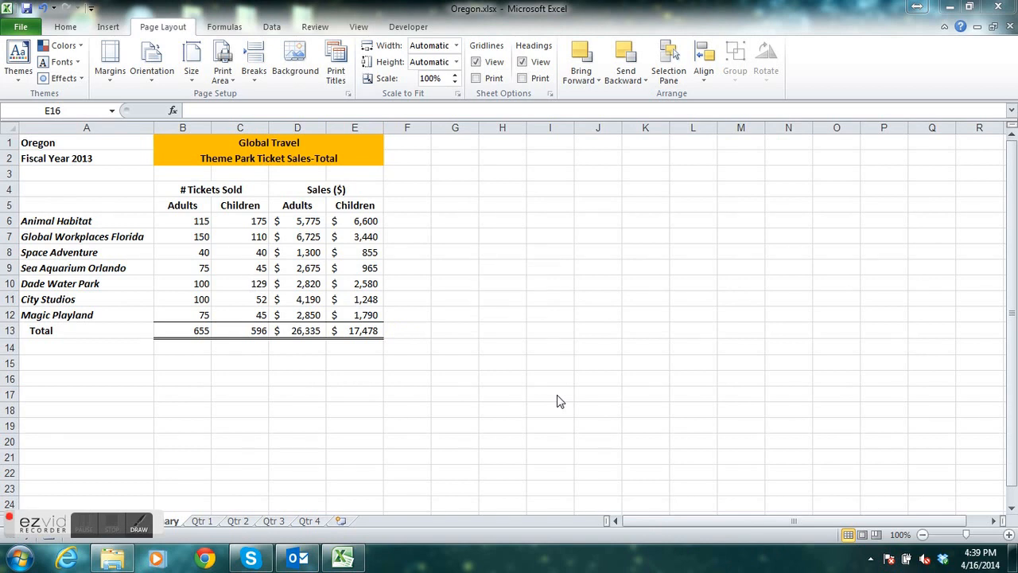
Open the workbook NW Totals 2013.xlsx from the Review folder.
drag(63, 523, 713, 536)
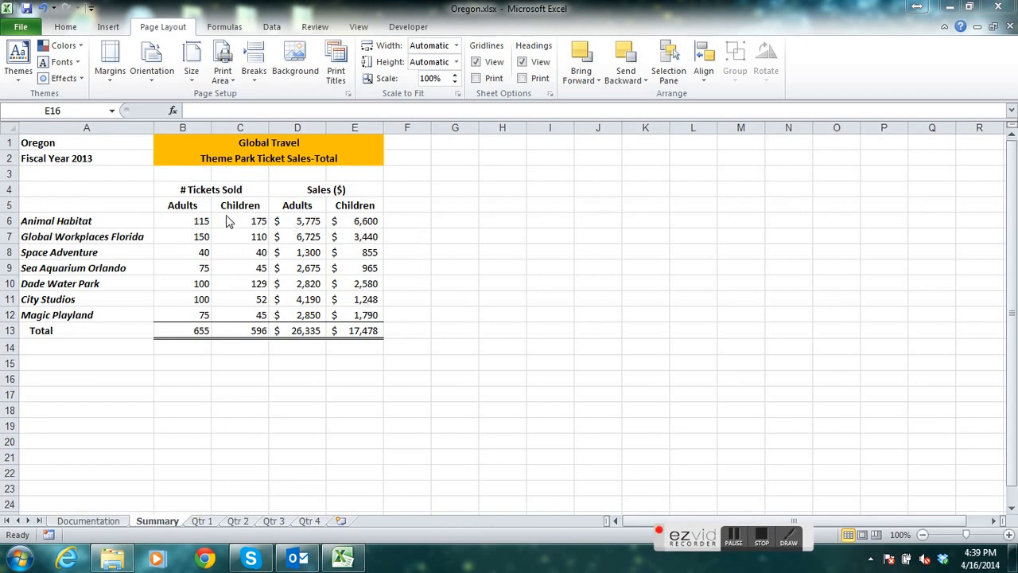
click(24, 32)
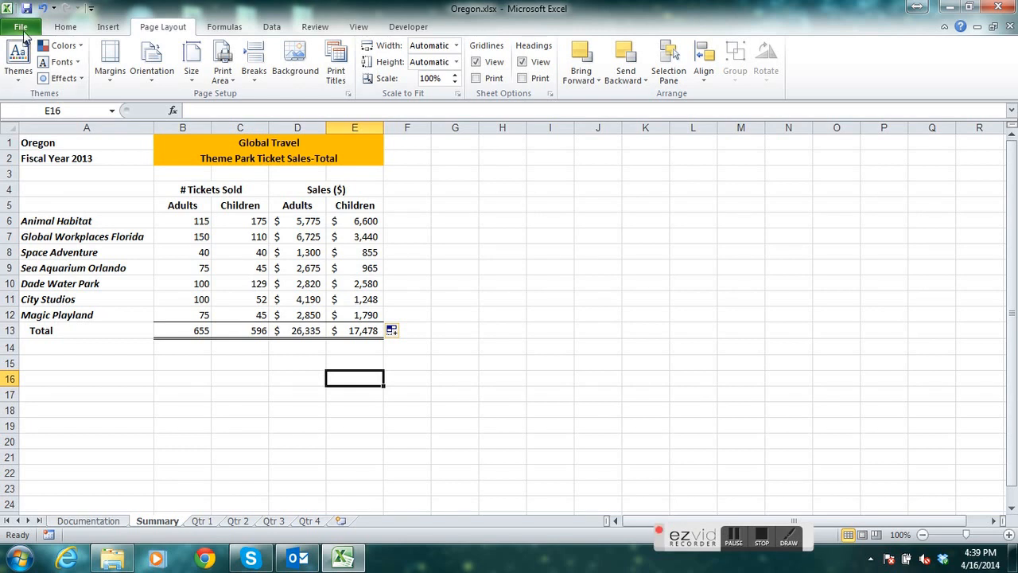
click(23, 30)
click(43, 92)
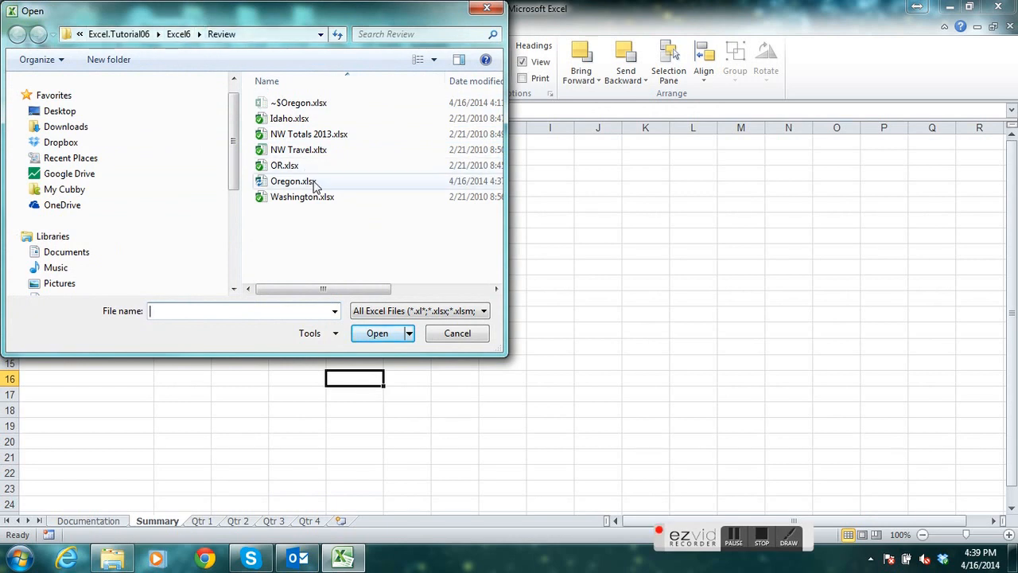
click(306, 140)
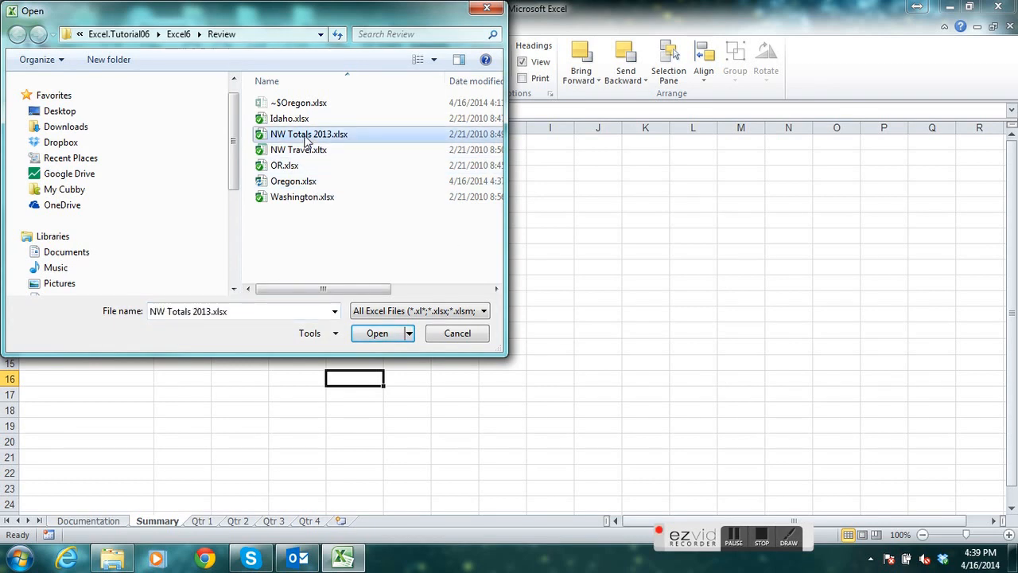
click(385, 333)
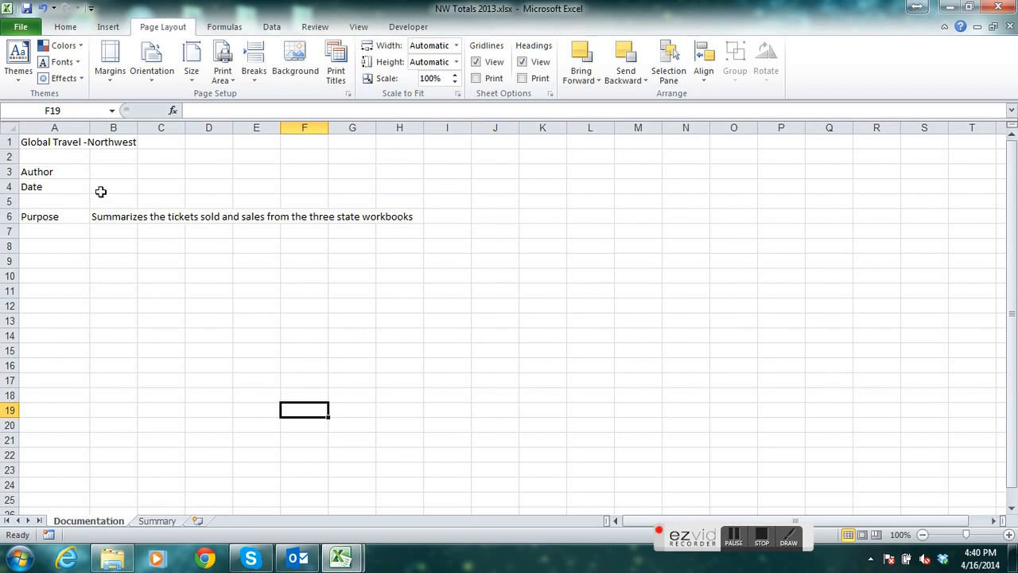
Save a copy of the workbook in the Review folder as Northwest Totals 2013.
click(20, 27)
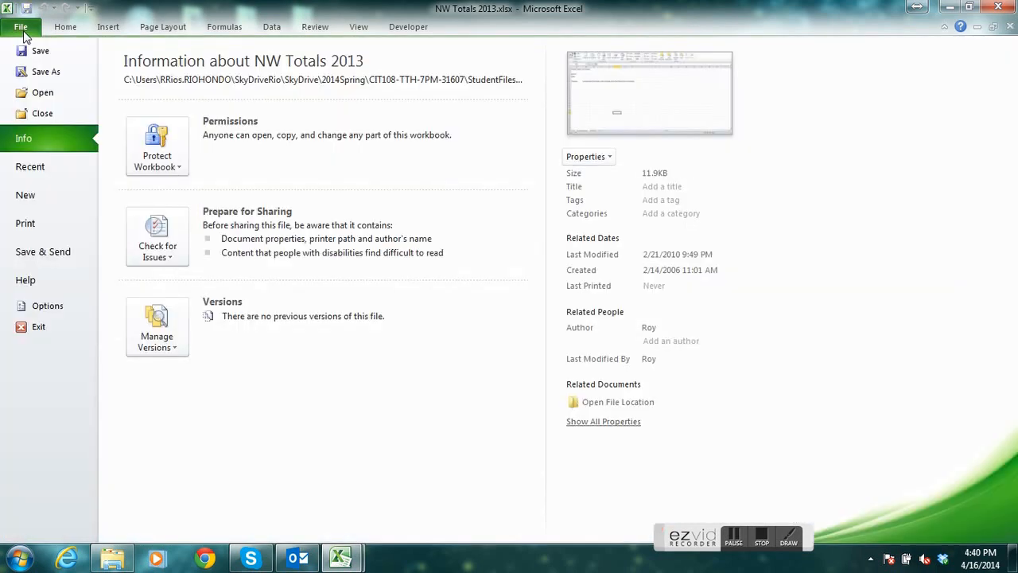
click(48, 72)
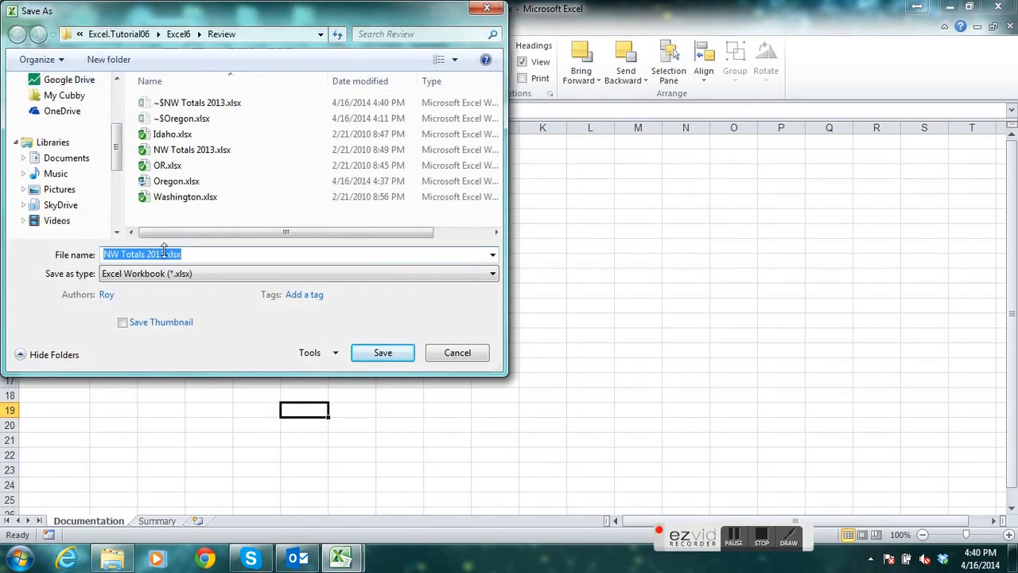
text(NOrth)
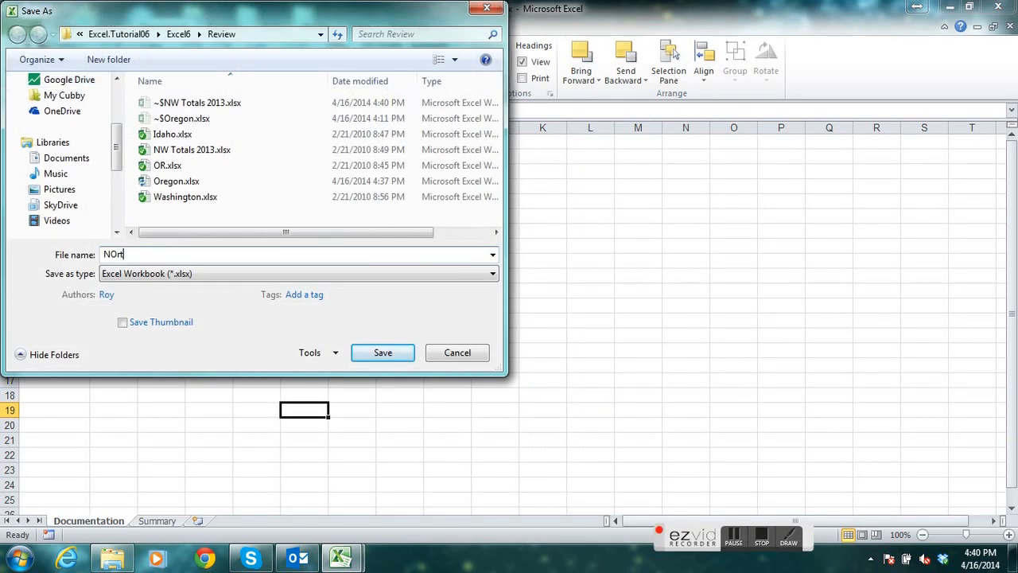
key(BackSpace)
key(BackSpace)
key(BackSpace)
key(BackSpace)
text(orthwest Totals 2013)
click(371, 350)
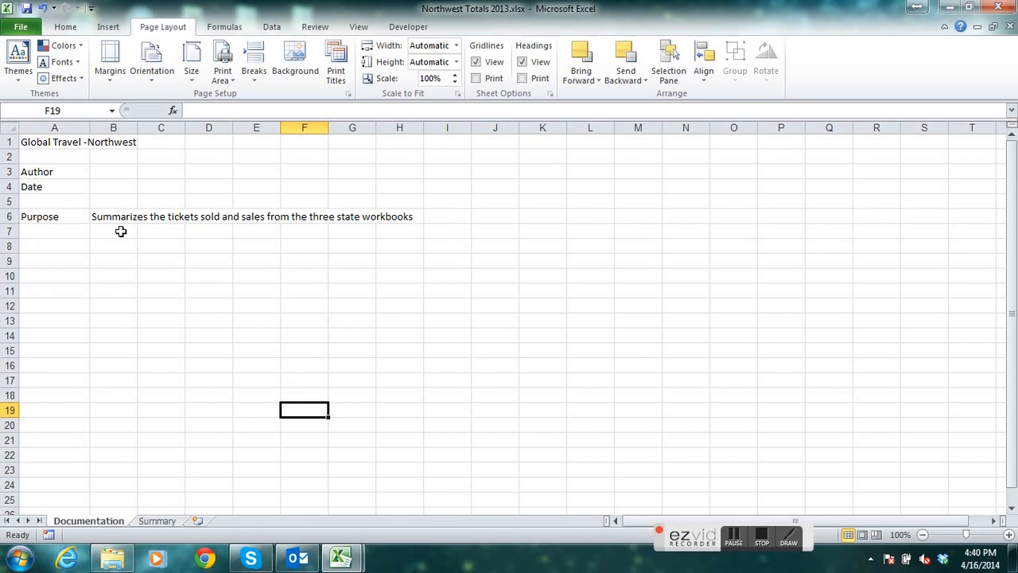
Fill in the Documentation sheet with the author's name in B3 and the date 4/16/2014 in B4.
click(123, 172)
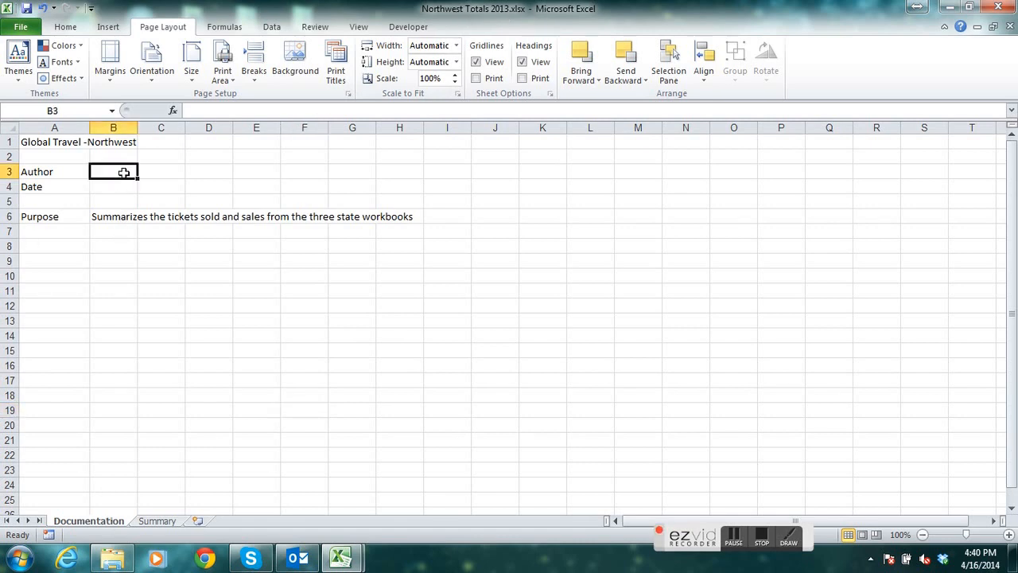
text(Rudy Ross)
key(Return)
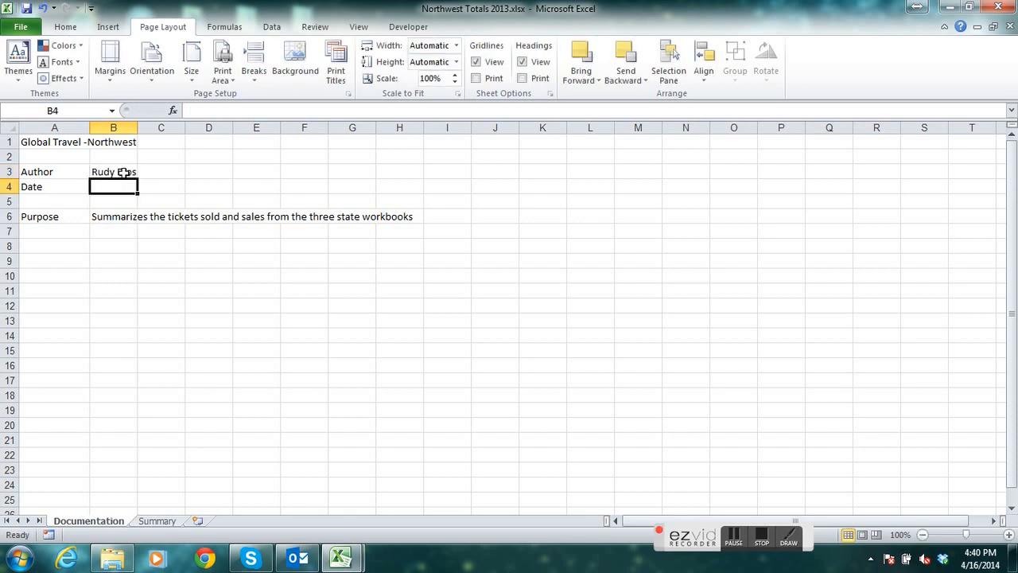
text(4/)
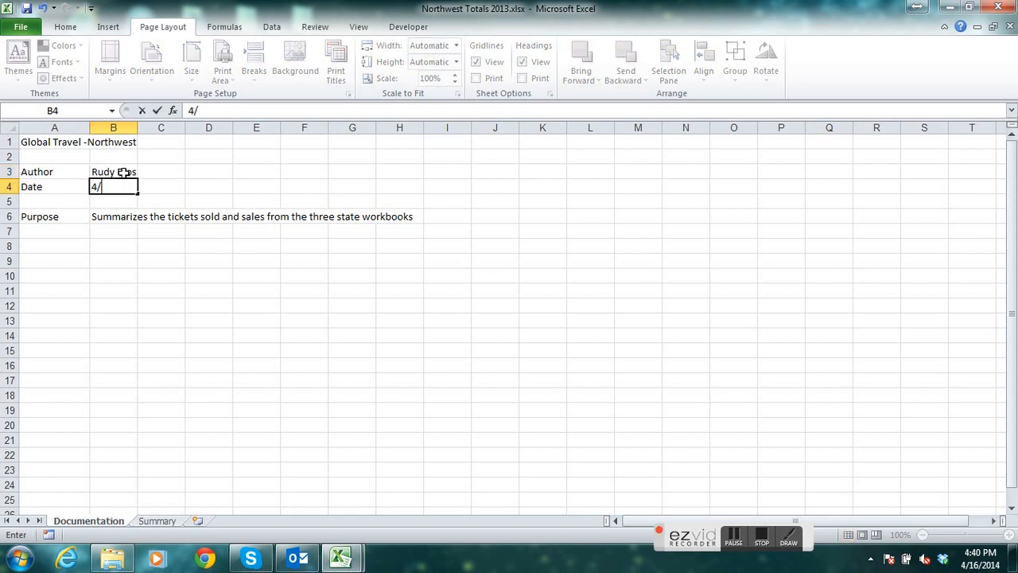
text(16/2013)
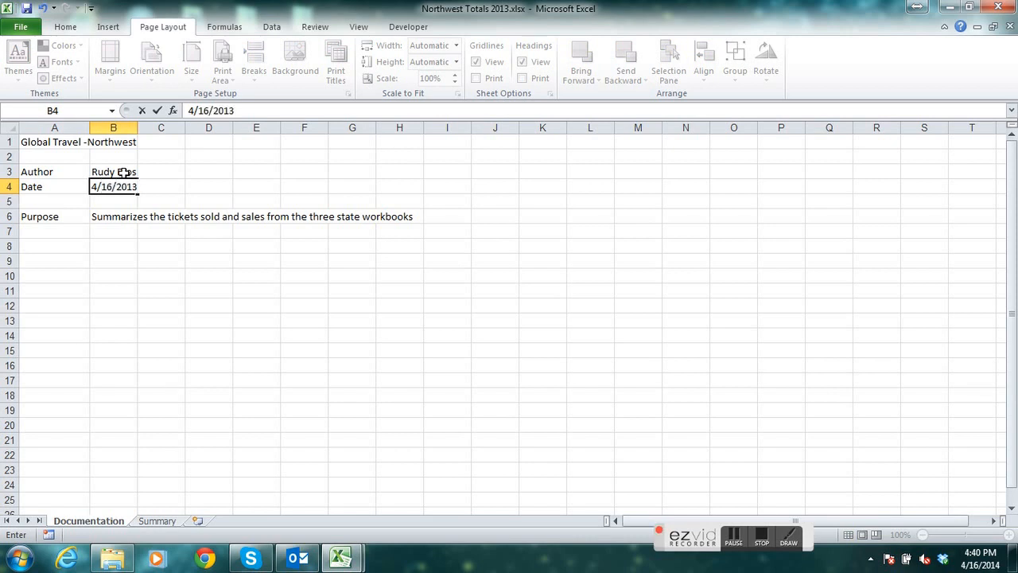
key(BackSpace)
text(4)
key(Return)
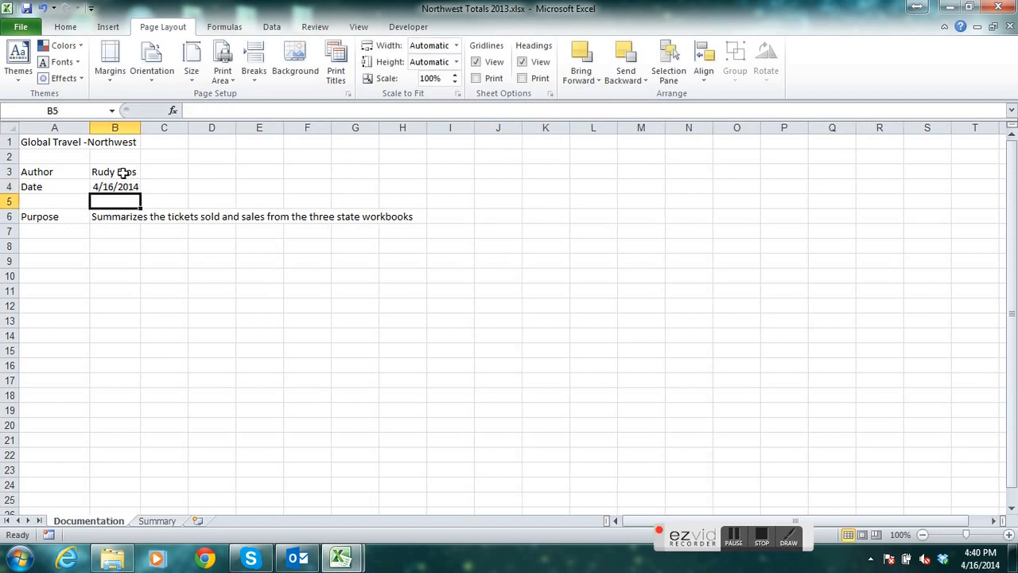
Display the Summary sheet of the totals workbook and open Washington.xlsx from the Review folder.
click(156, 521)
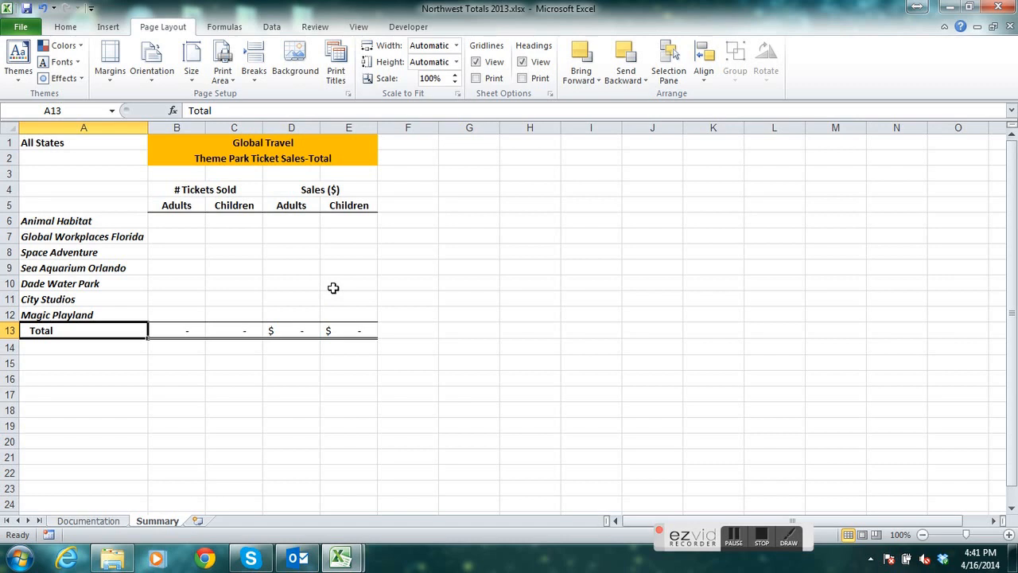
click(30, 28)
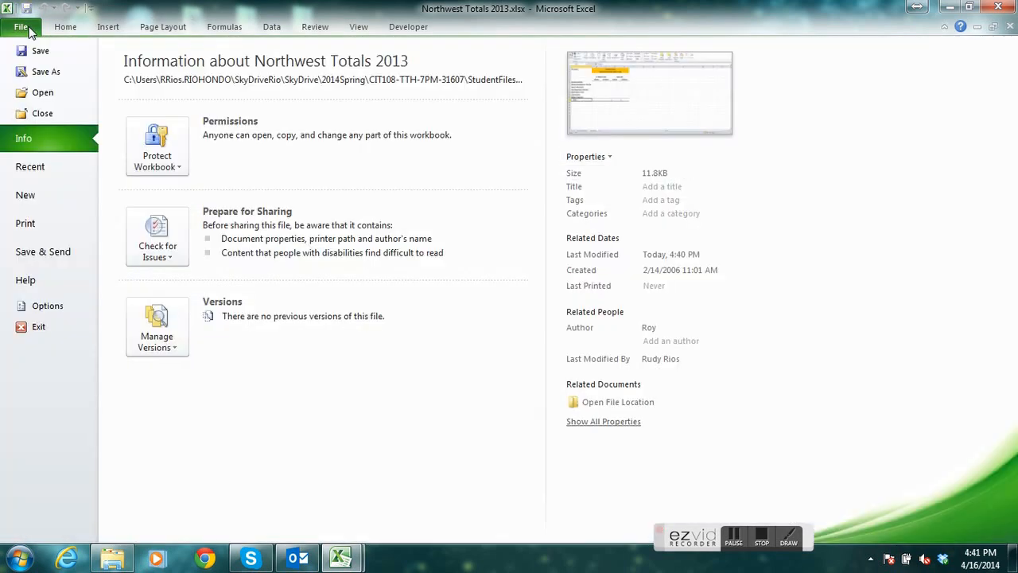
click(39, 94)
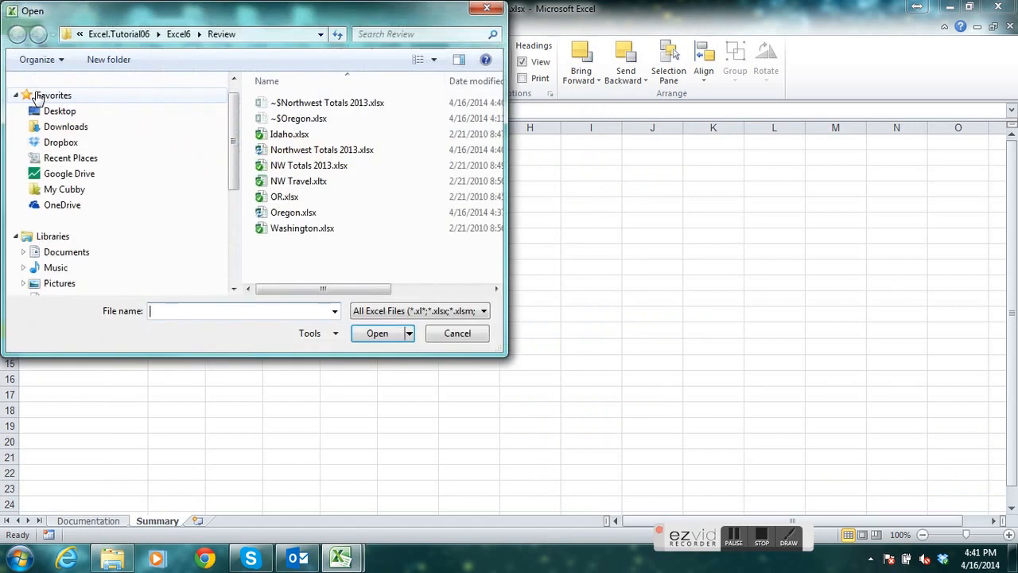
click(310, 231)
click(380, 338)
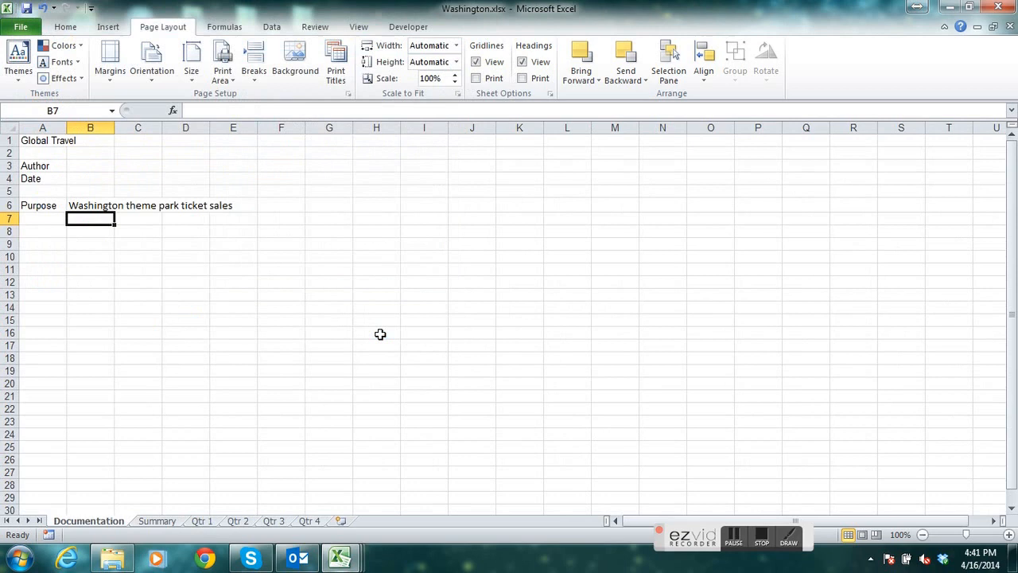
Open the workbook Idaho.xlsx from the Review folder.
click(21, 29)
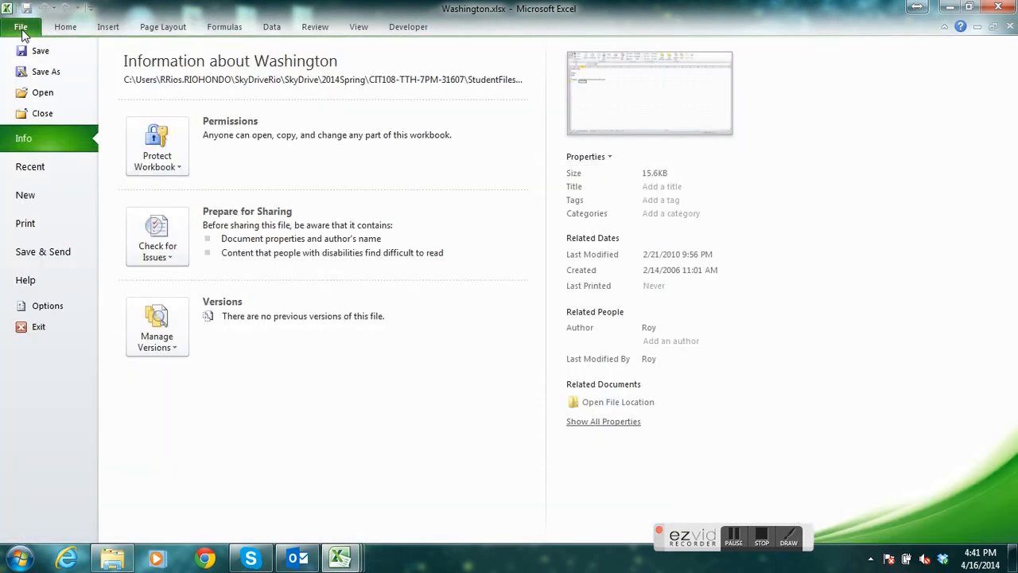
click(40, 92)
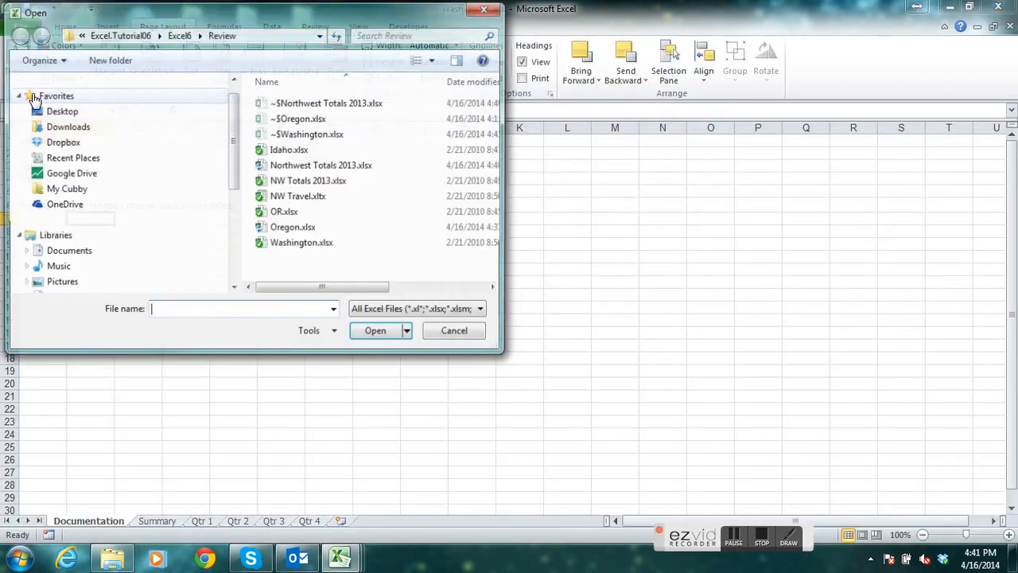
click(293, 150)
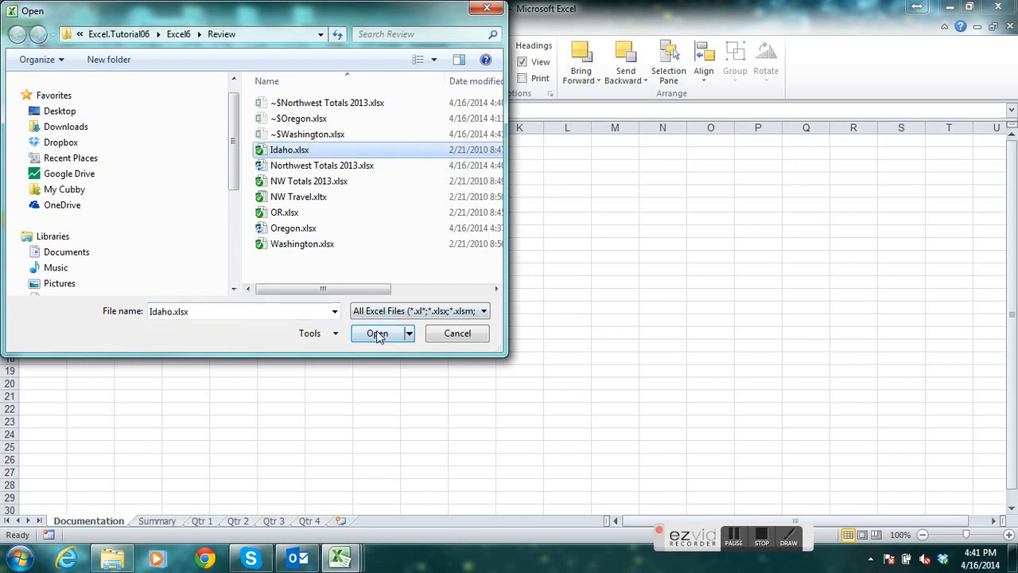
click(378, 335)
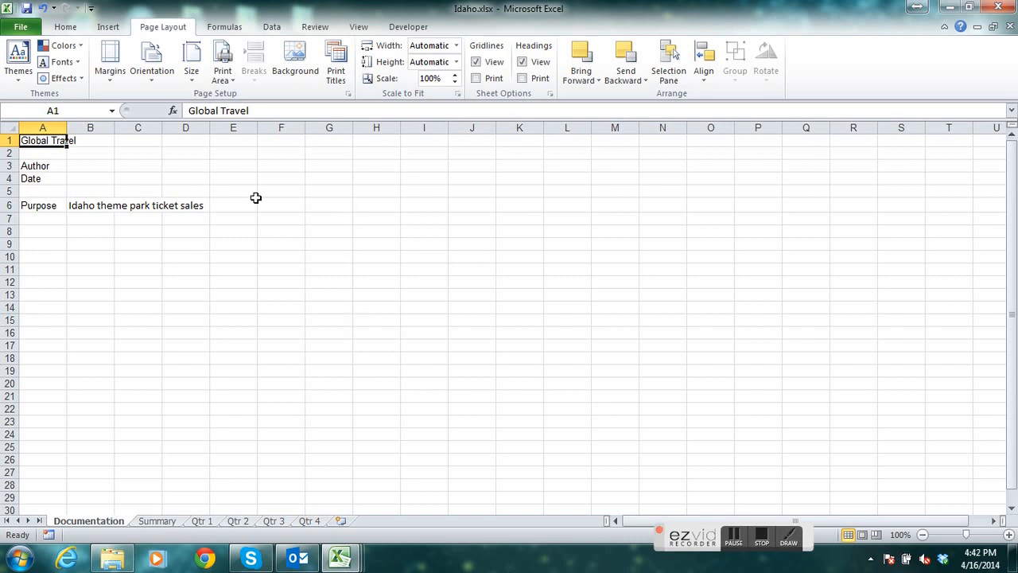
Arrange all four open workbook windows in a tiled layout.
click(272, 31)
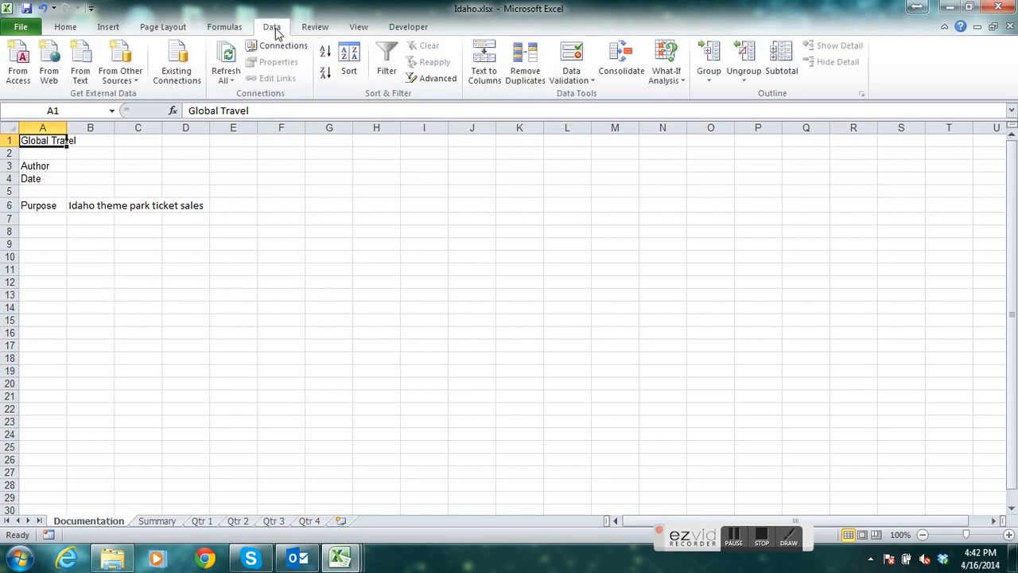
click(364, 32)
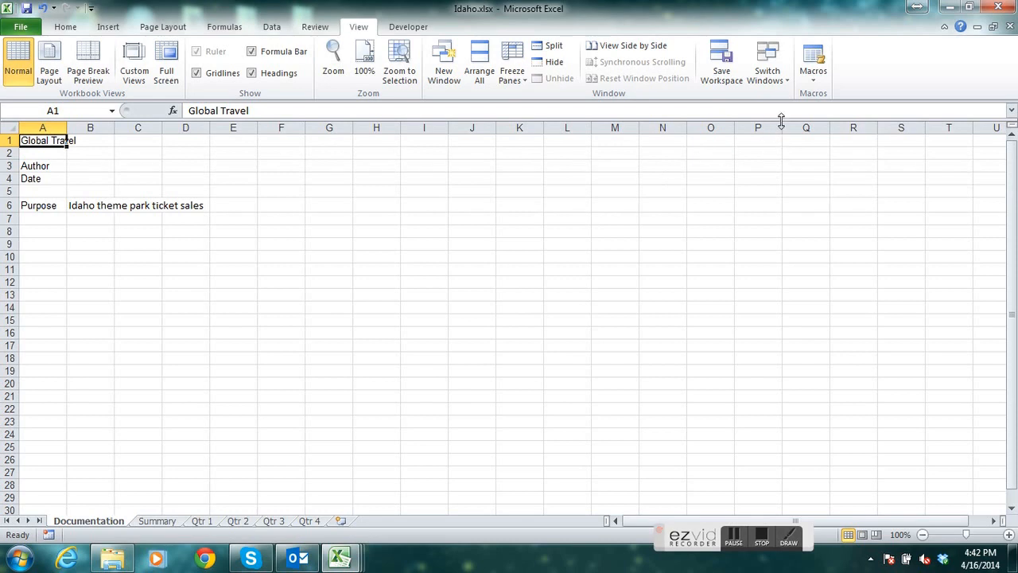
click(776, 86)
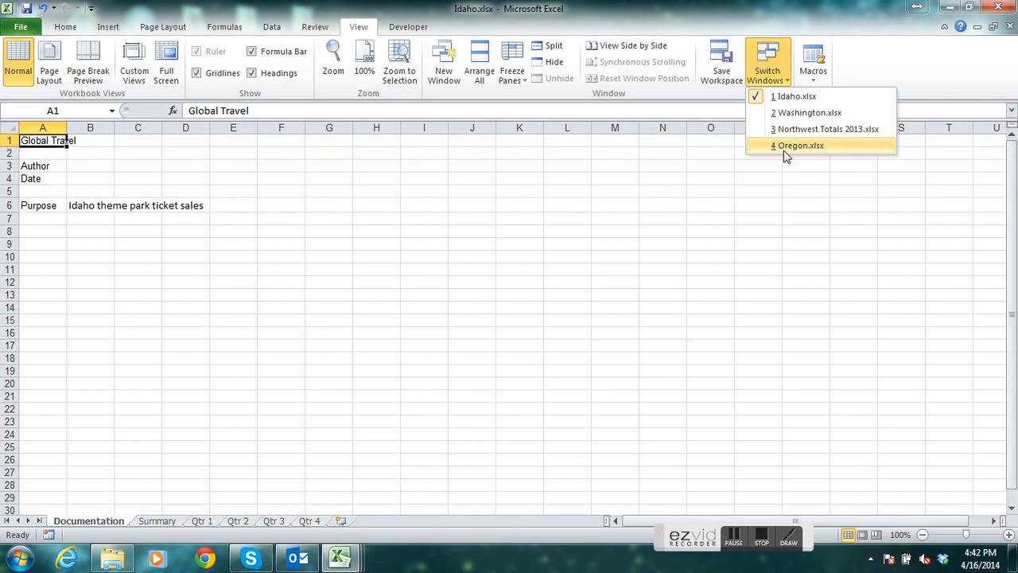
click(481, 82)
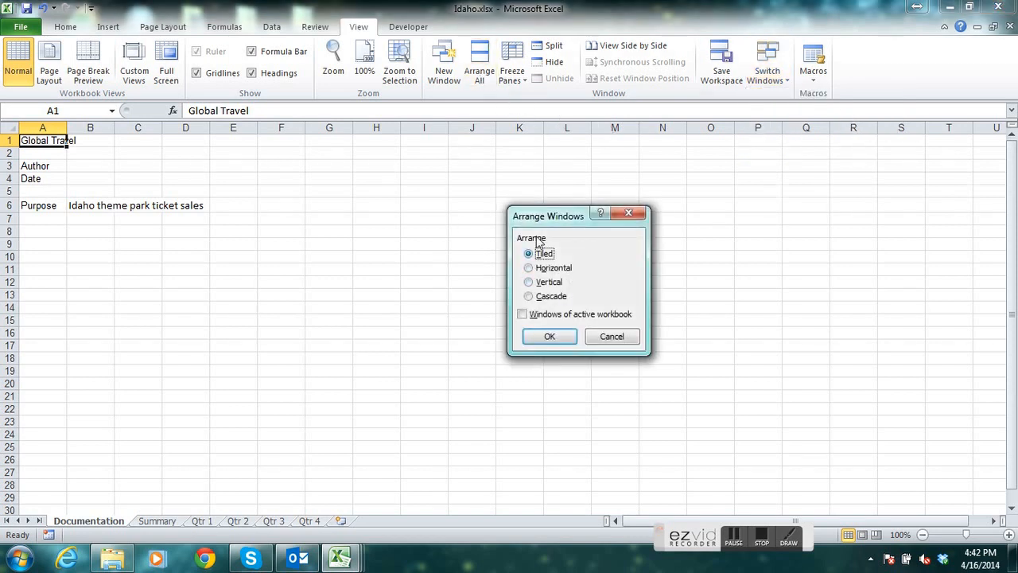
click(558, 335)
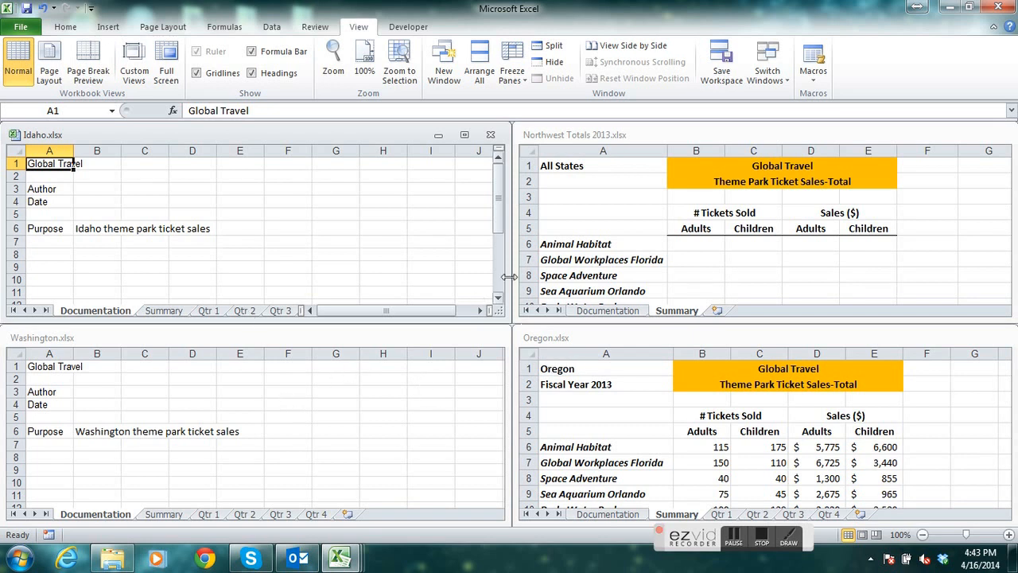
Make Northwest Totals 2013 the active workbook and select cell B6, the Animal Habitat adult tickets, on its Summary sheet.
click(773, 83)
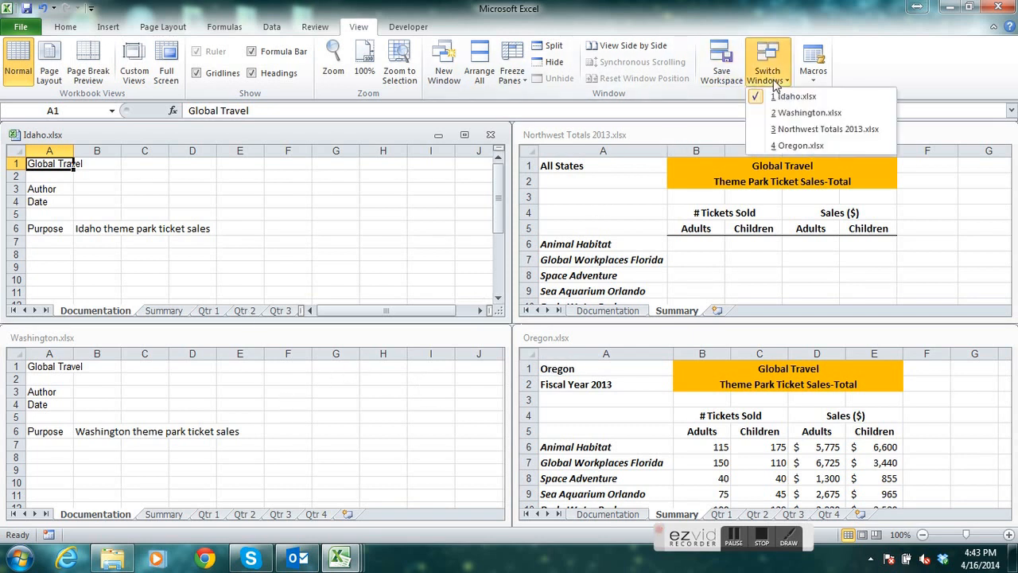
click(783, 129)
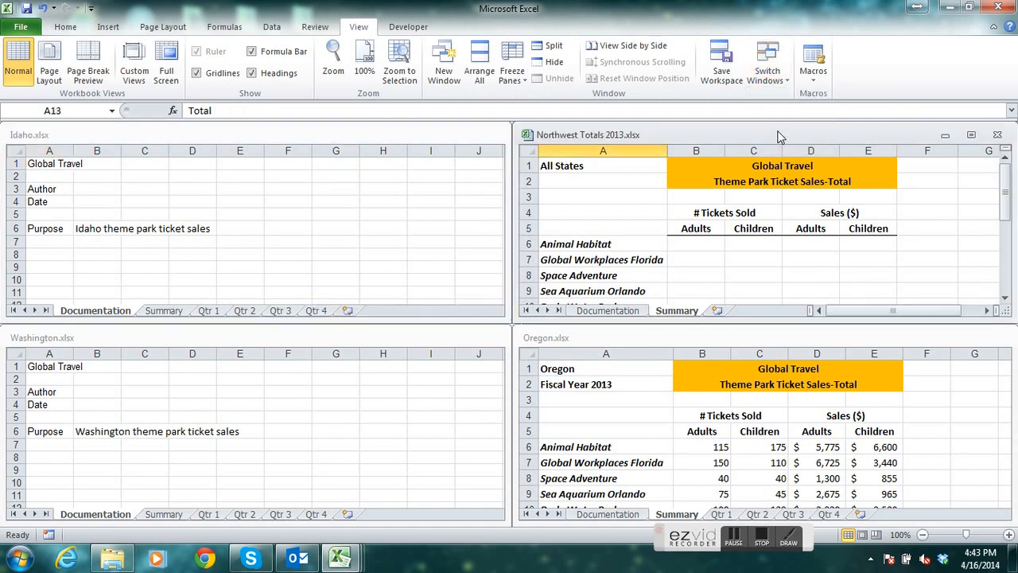
click(1004, 300)
click(1004, 301)
click(1004, 300)
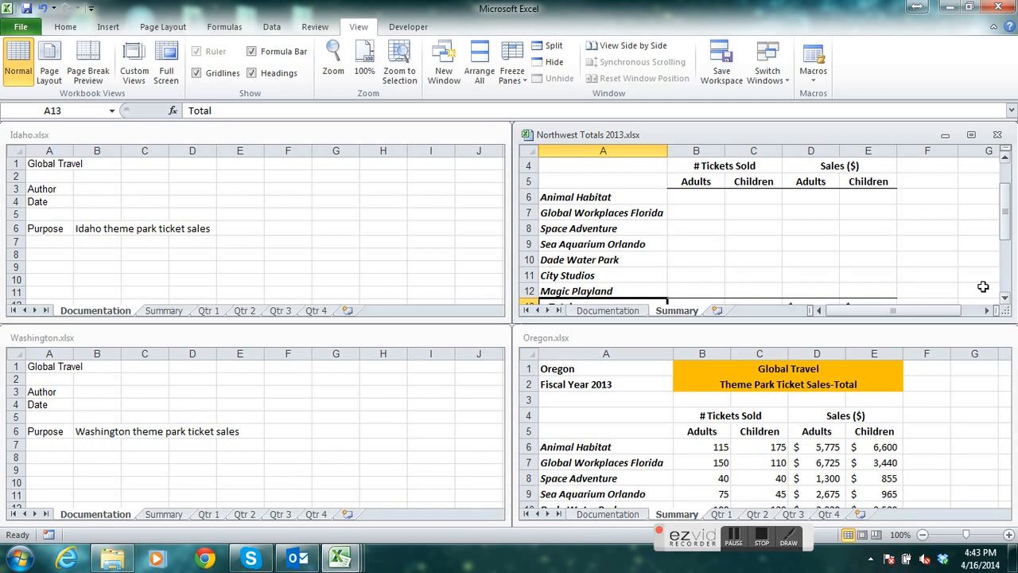
click(699, 197)
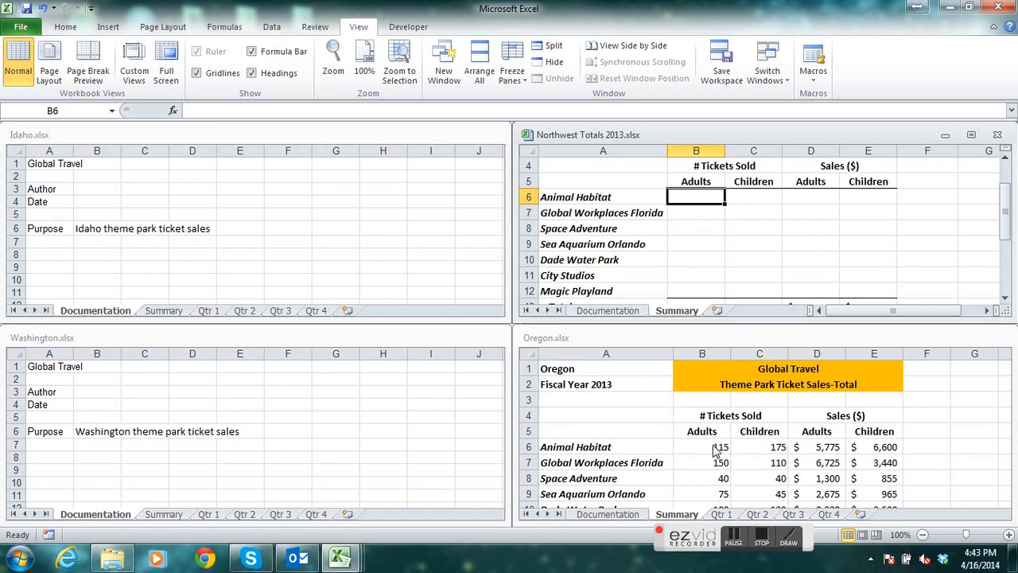
Display the Summary sheets in the Washington and Idaho workbooks.
click(170, 522)
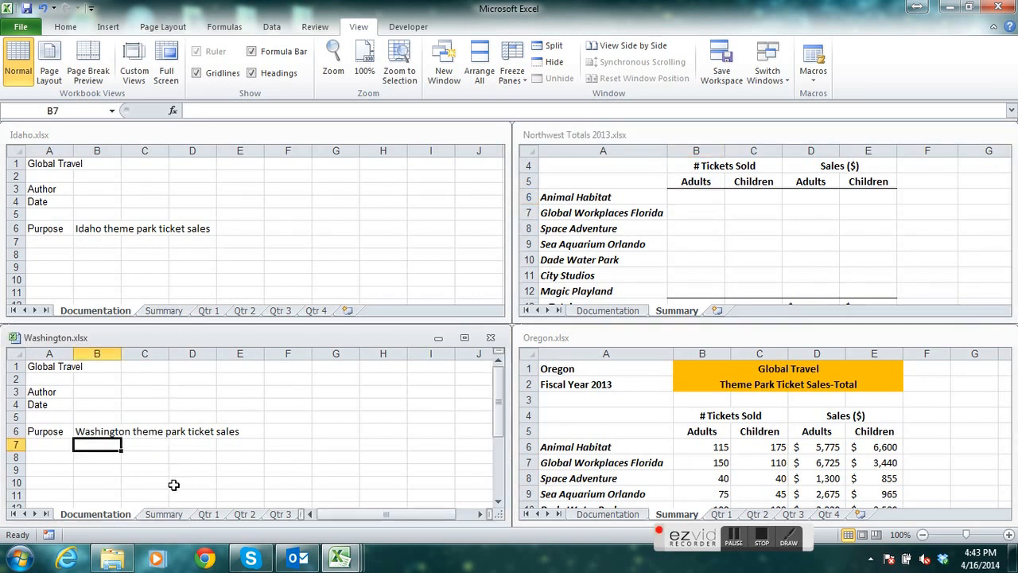
click(167, 515)
click(166, 312)
click(167, 313)
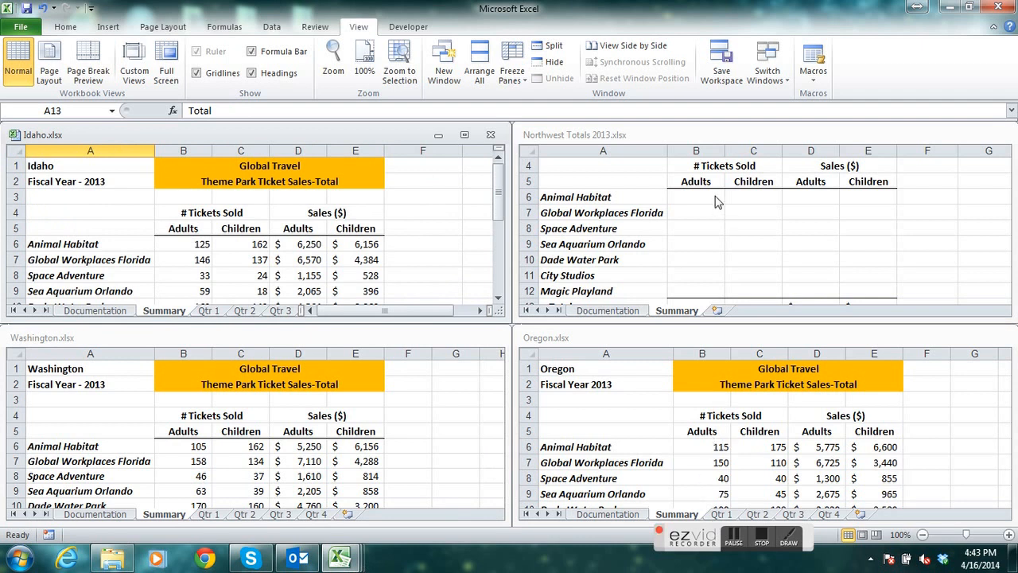
Inspect cell B6, the Animal Habitat adult tickets, on the Summary sheets of Oregon, Washington and Idaho.
click(706, 447)
click(706, 445)
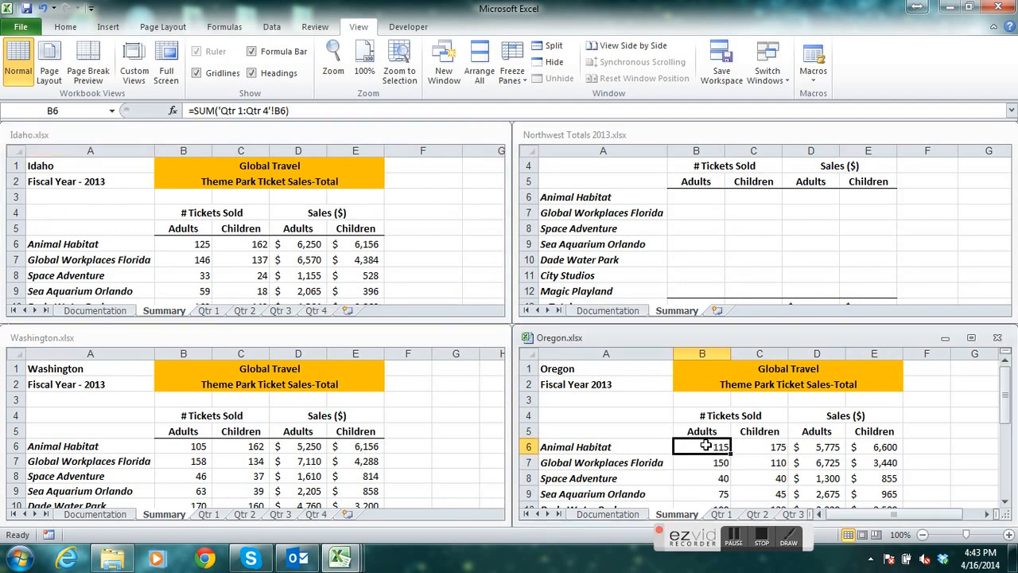
click(191, 445)
click(191, 445)
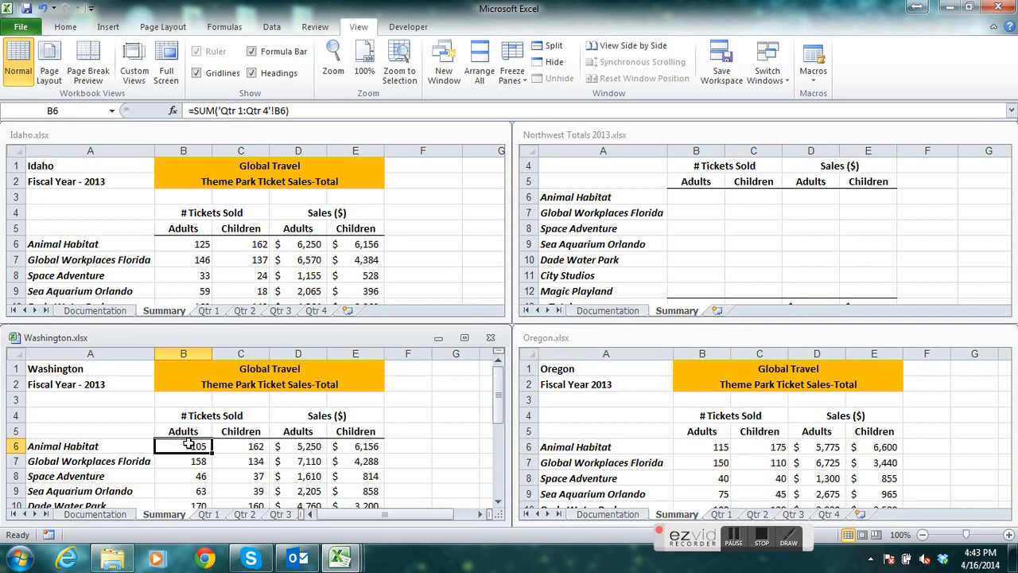
click(187, 244)
click(187, 244)
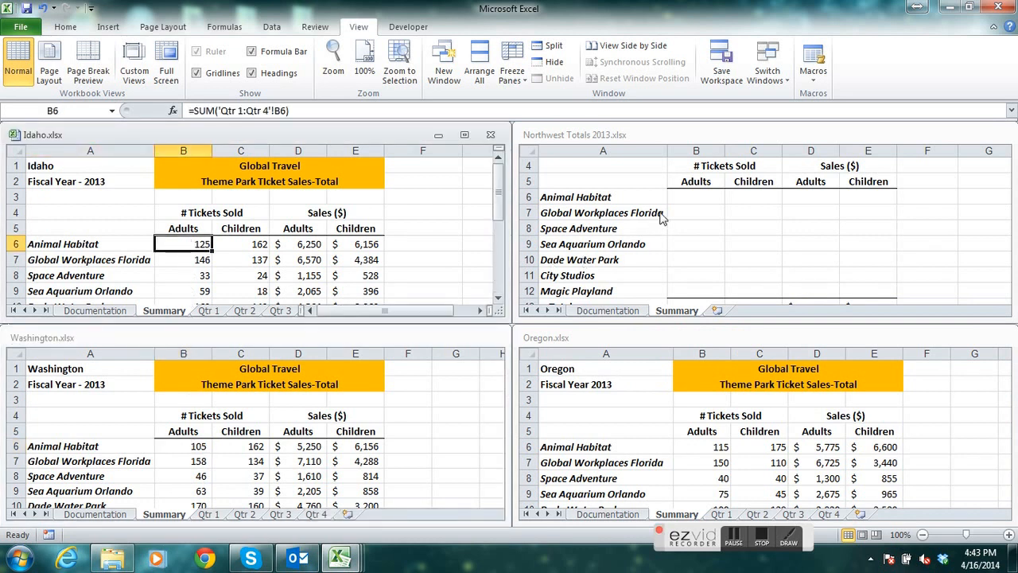
Begin a SUM formula in cell B6 of the Northwest Totals 2013 Summary sheet.
click(692, 195)
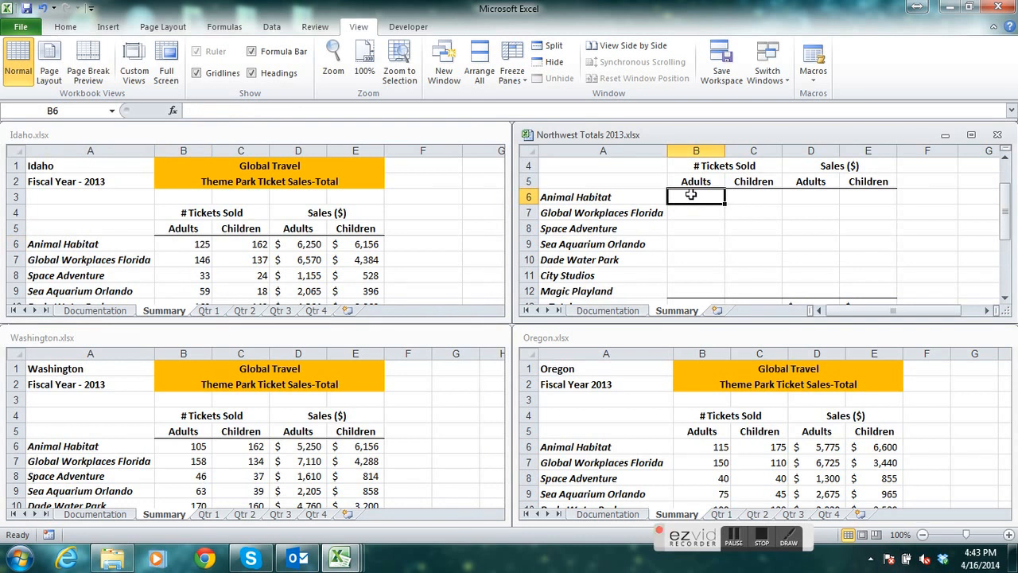
text(=sum)
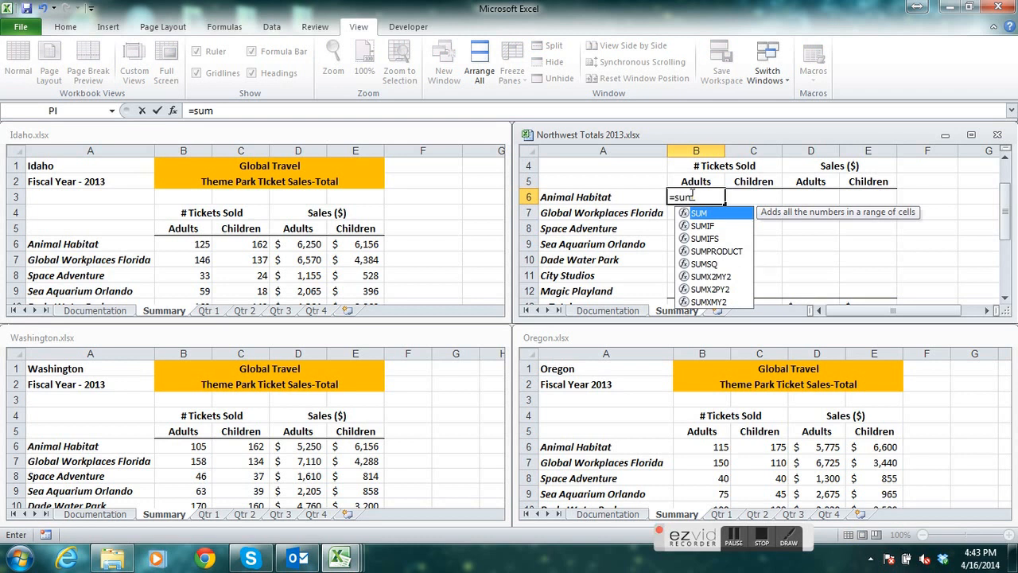
text(()
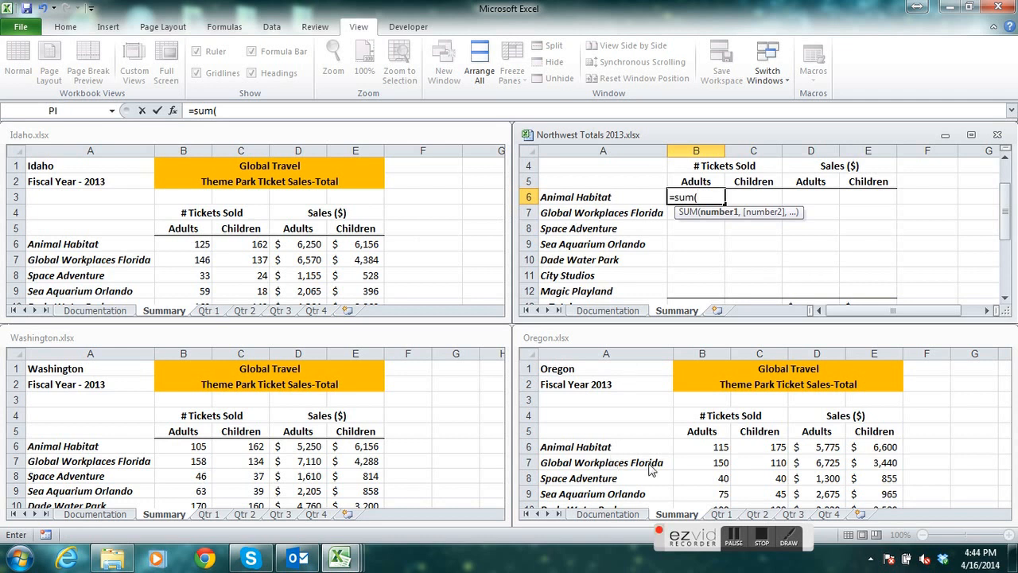
Complete the SUM formula in B6 of Northwest Totals 2013, adding cell B6 from the Oregon, Washington and Idaho Summary sheets.
click(702, 447)
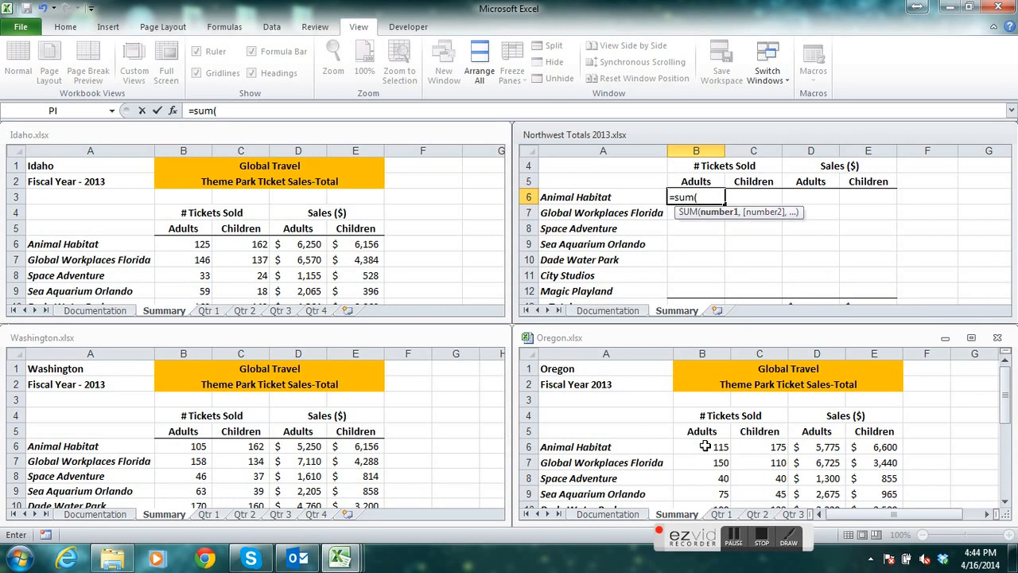
click(704, 446)
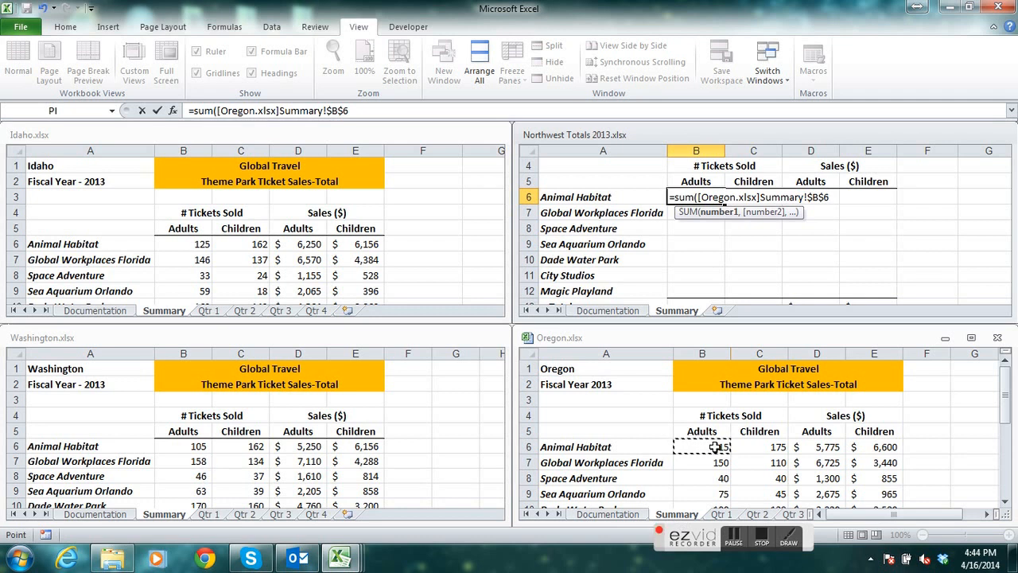
text(+)
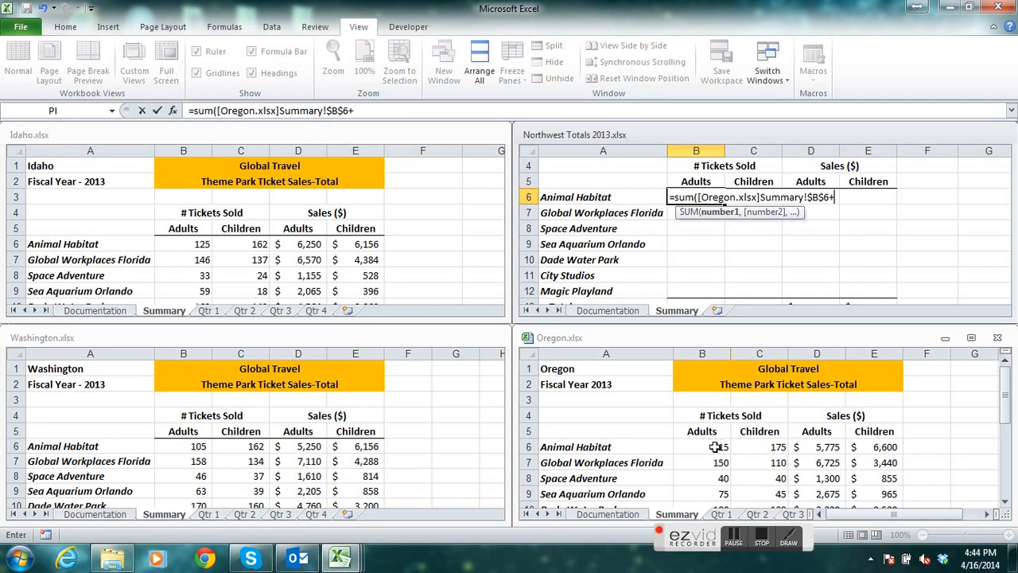
click(174, 447)
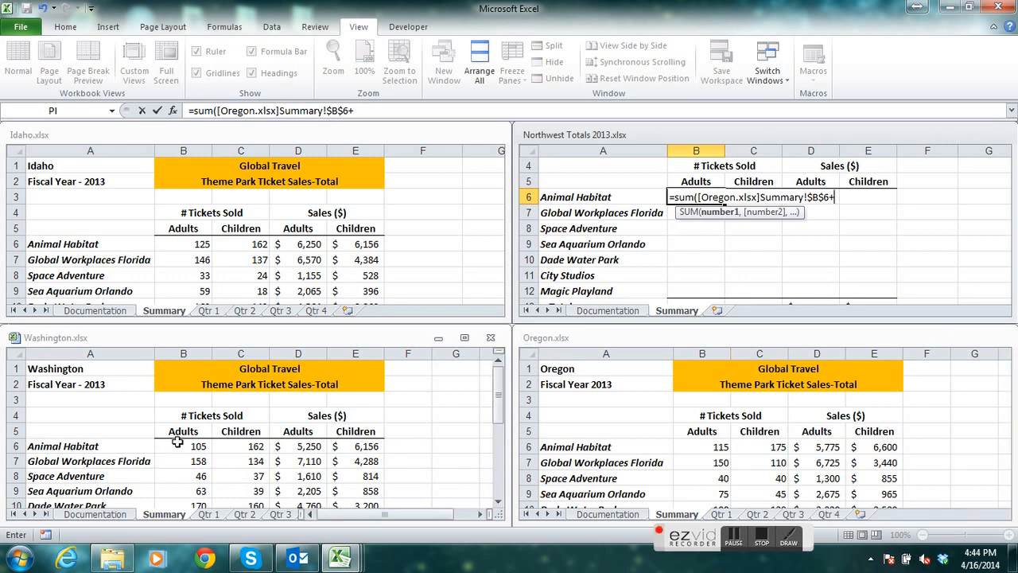
click(181, 446)
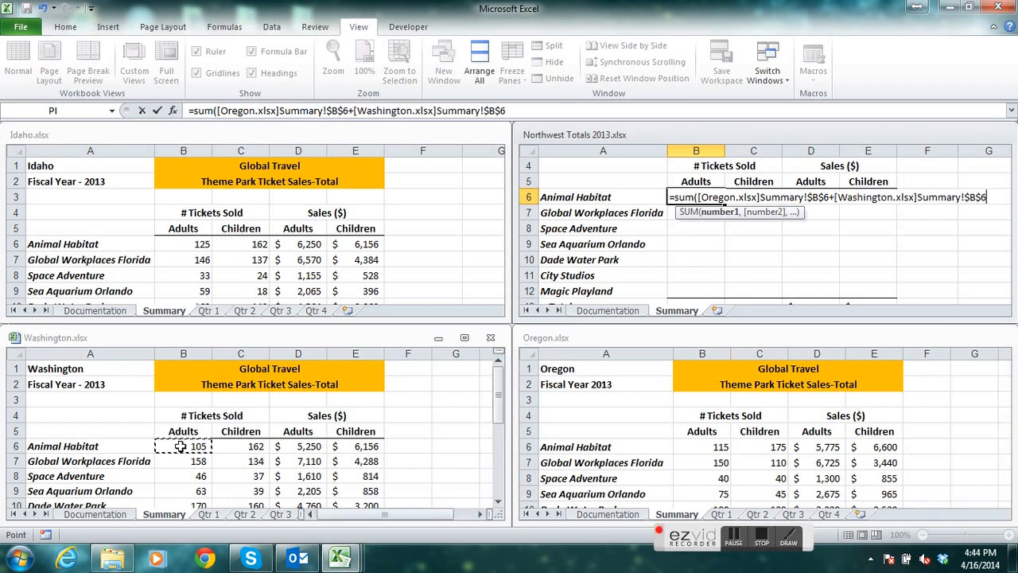
text(+)
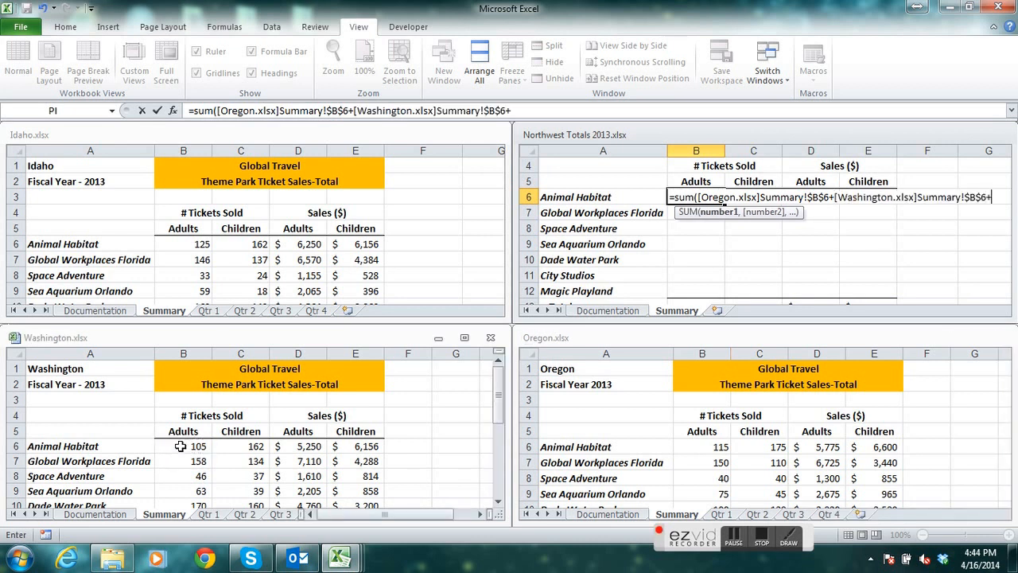
click(193, 242)
click(192, 242)
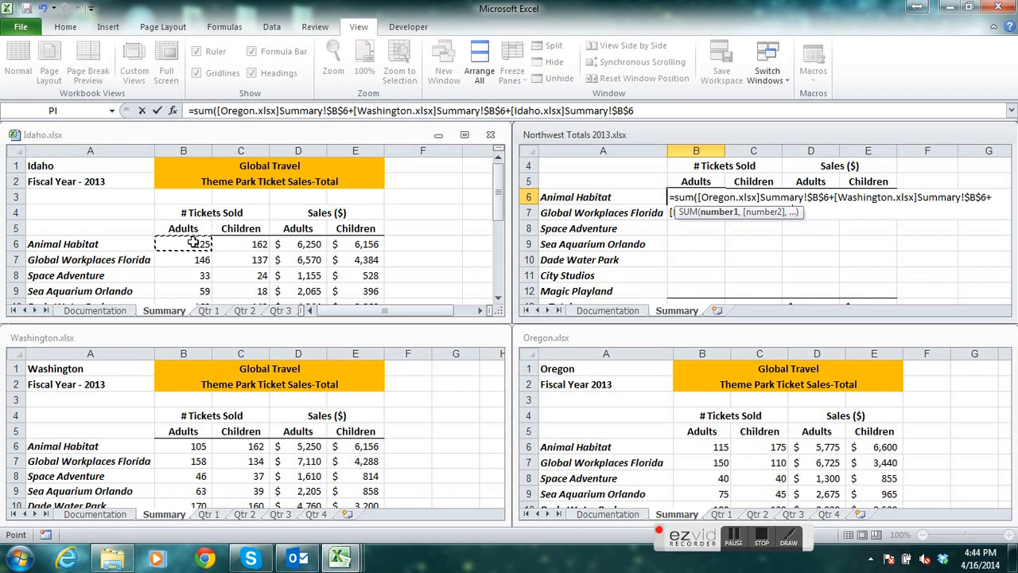
text())
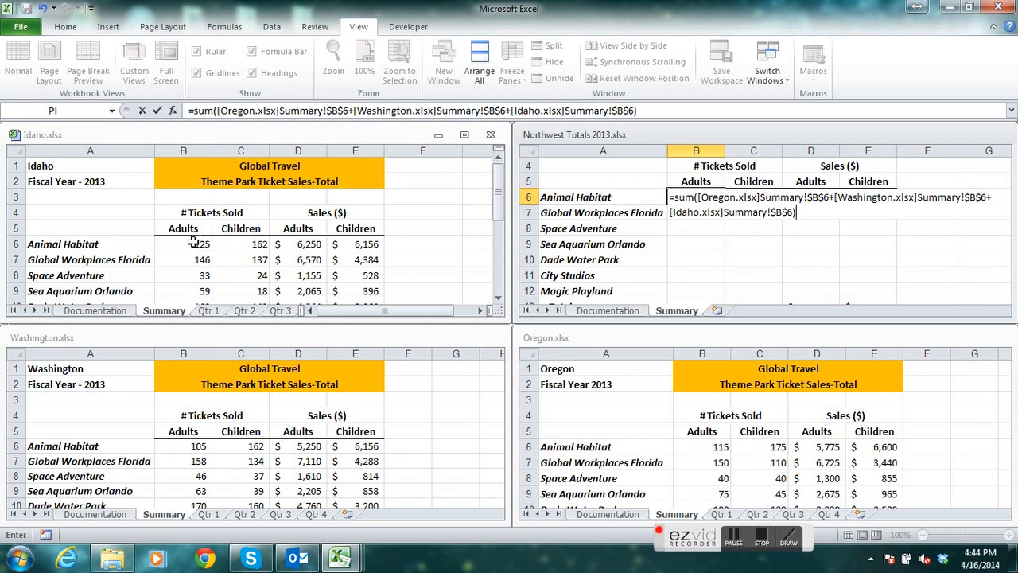
key(Return)
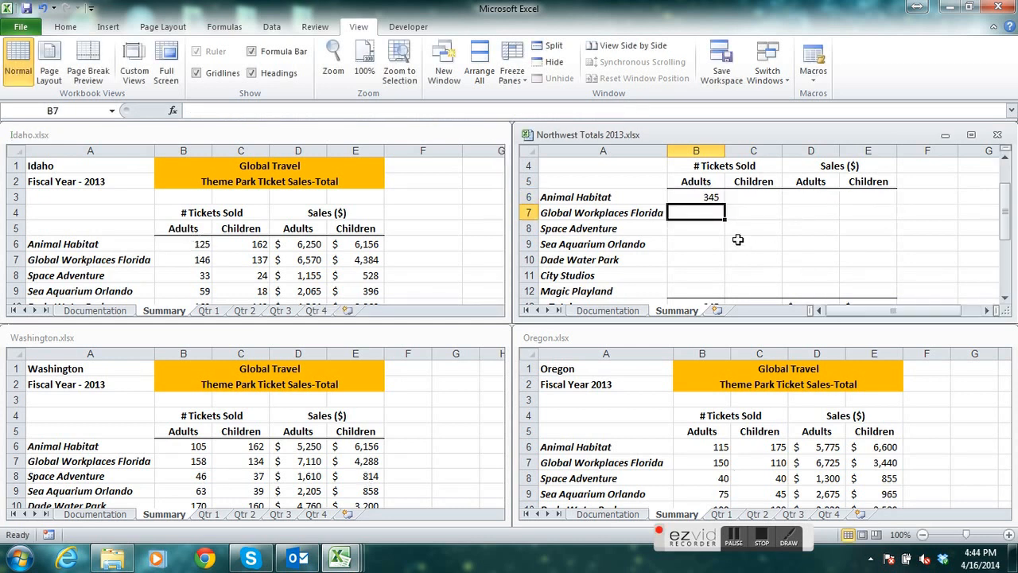
Enter a SUM formula in C6 of Northwest Totals 2013 that adds cell C6 from the Oregon, Washington and Idaho Summary sheets.
click(743, 199)
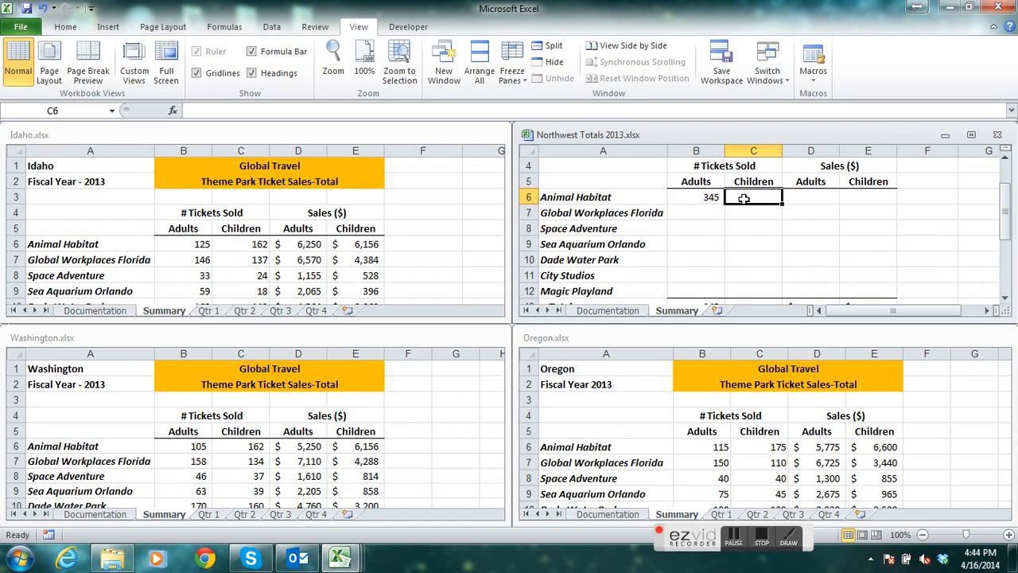
text(=)
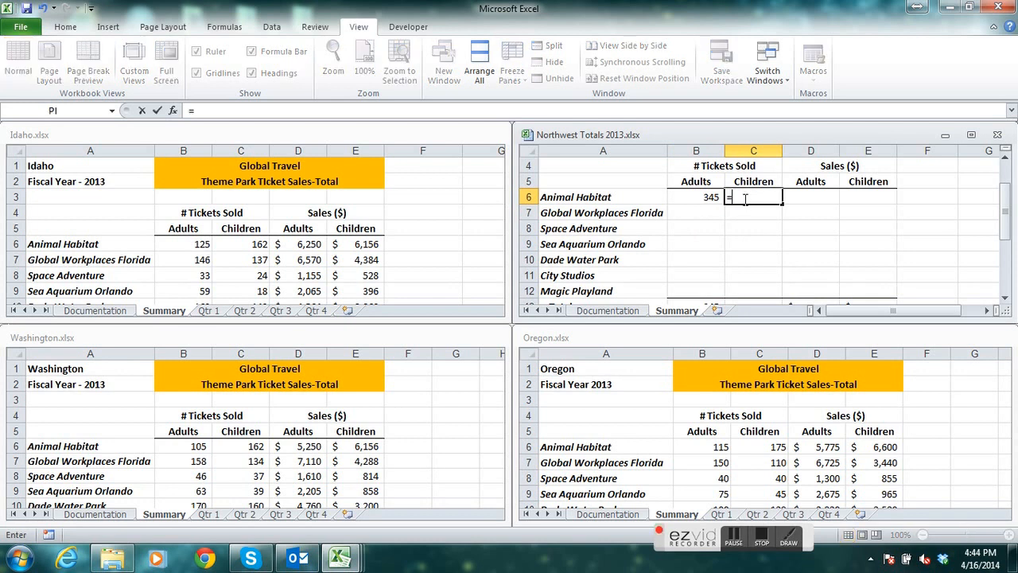
text(sum()
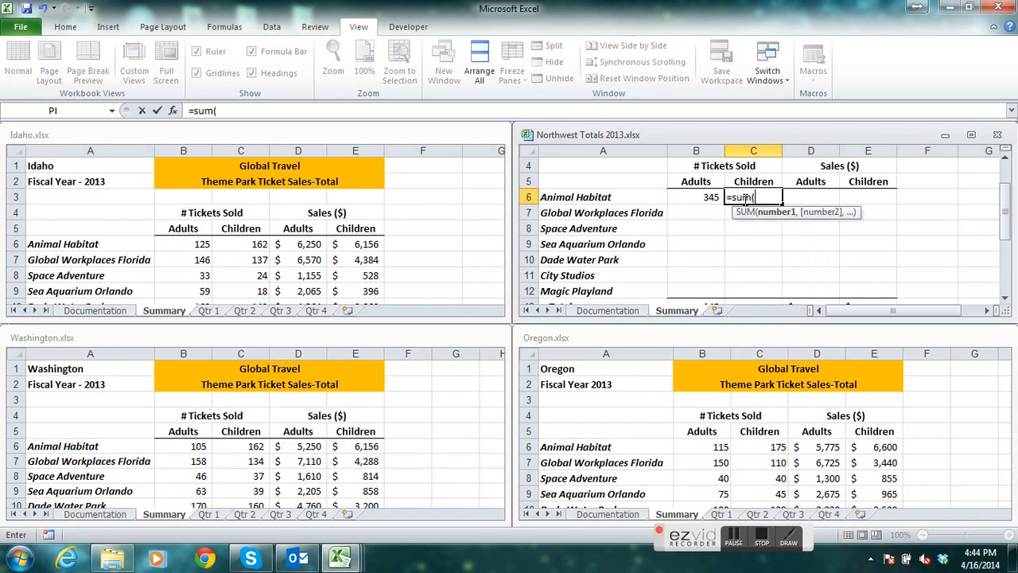
click(765, 445)
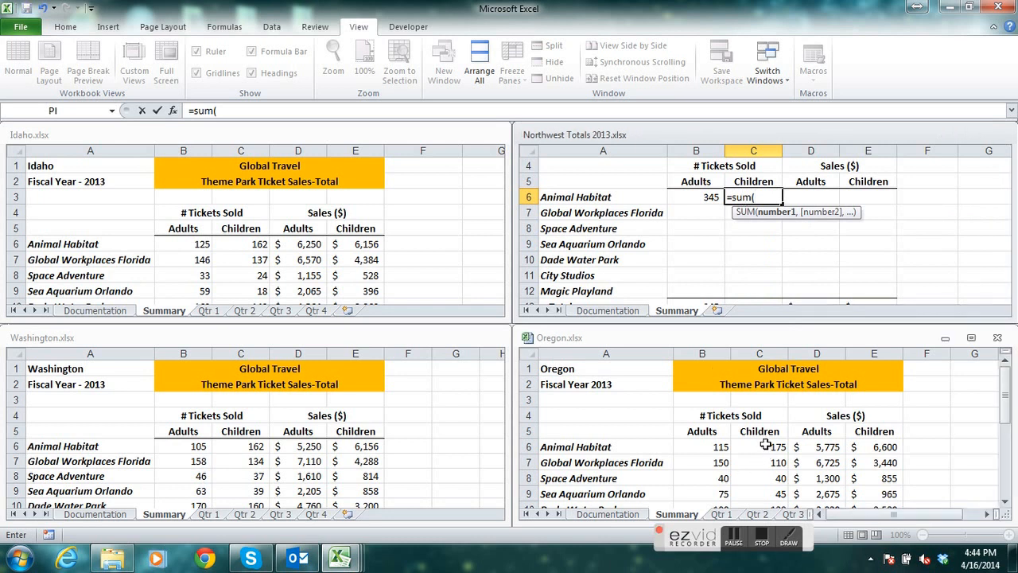
click(765, 446)
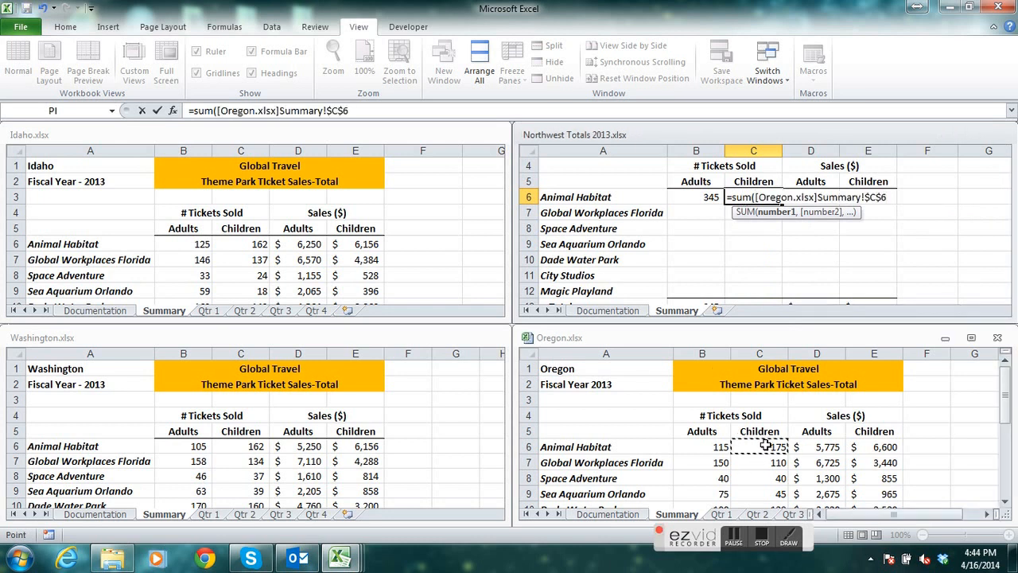
text(+)
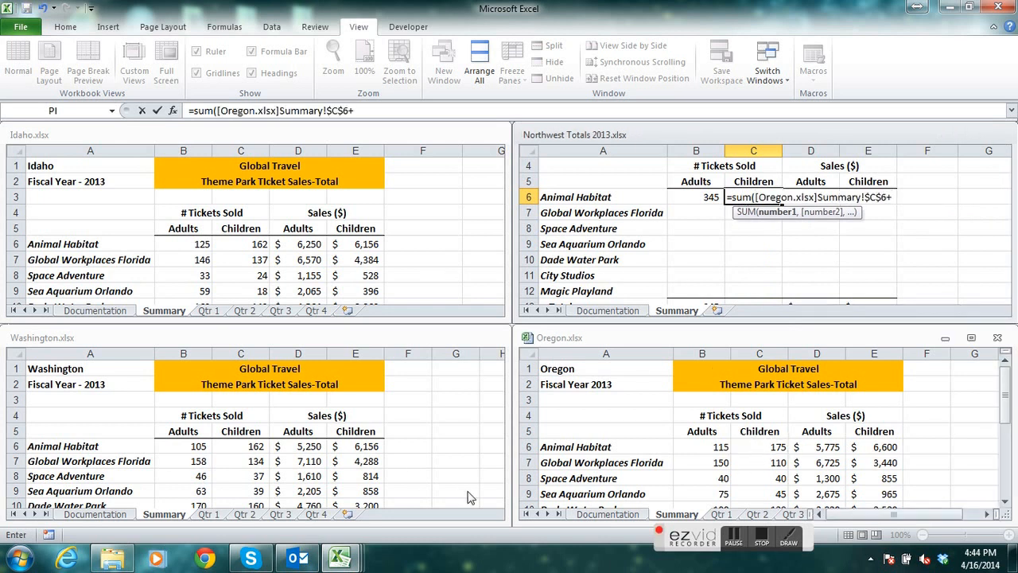
click(246, 447)
click(245, 447)
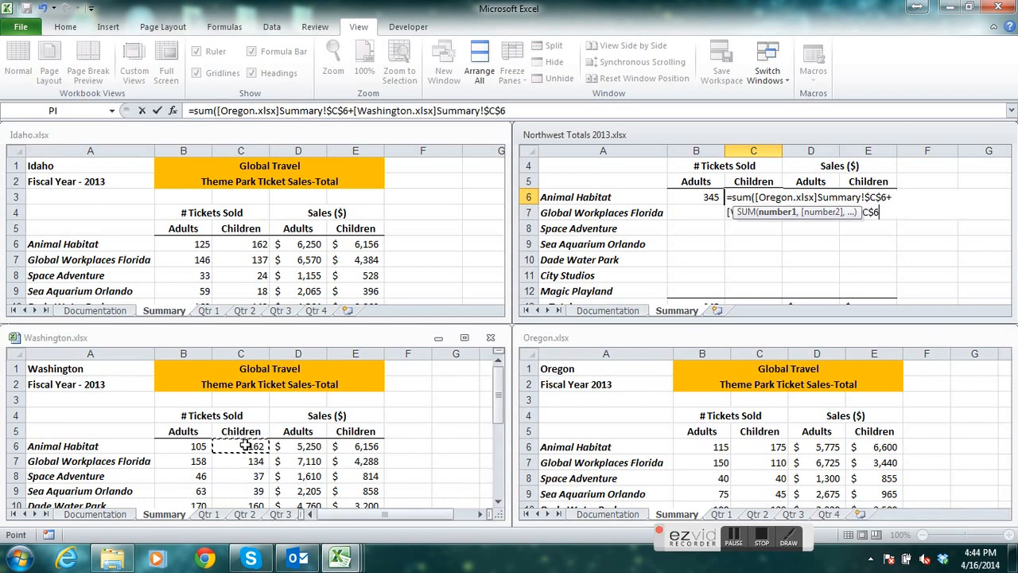
text(+)
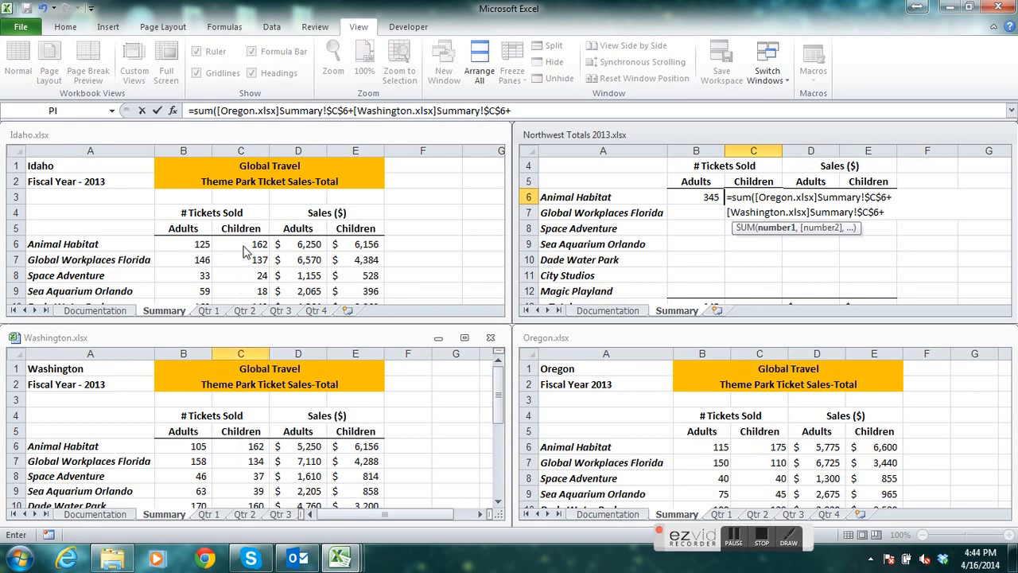
click(242, 243)
click(243, 243)
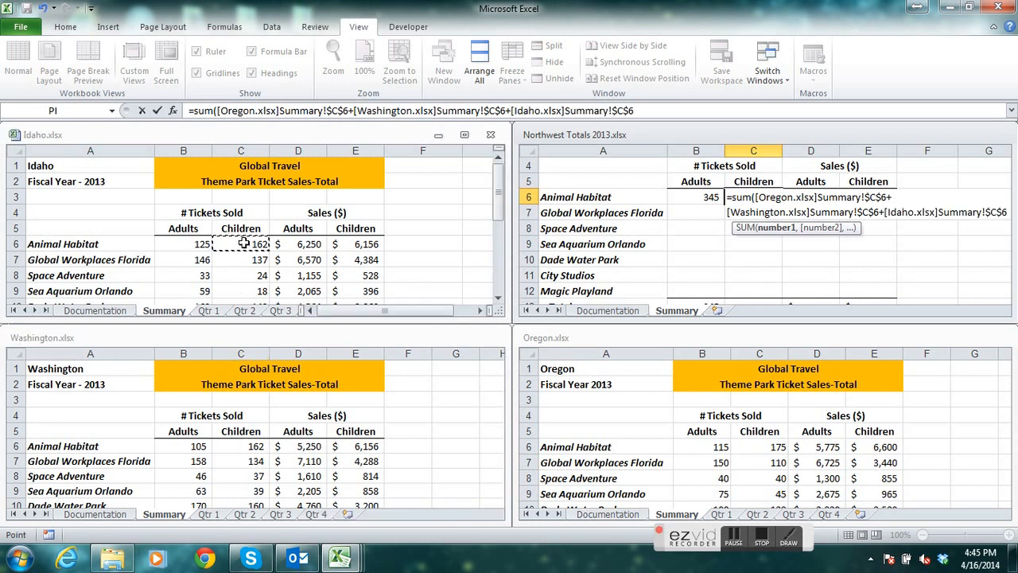
text())
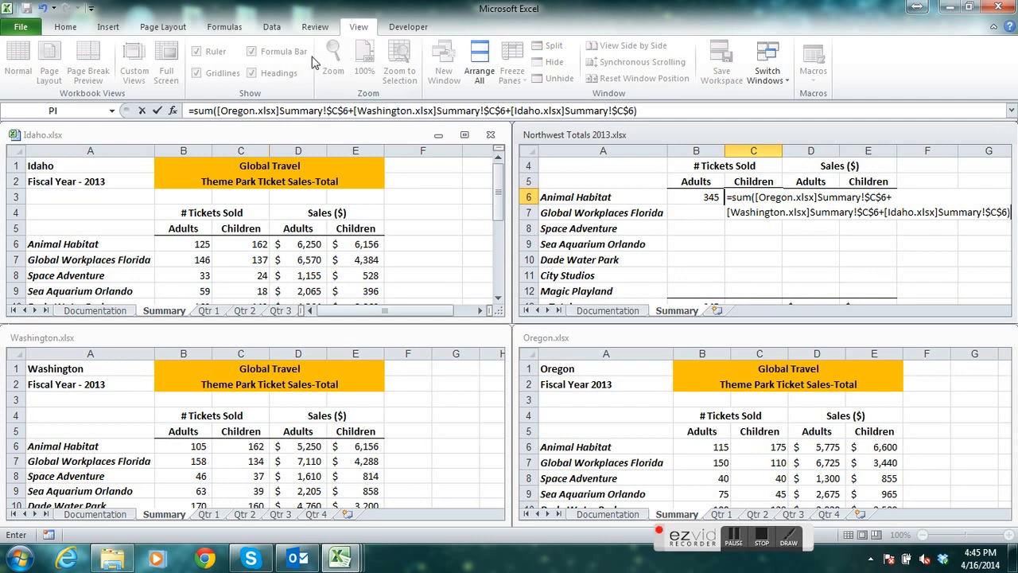
click(157, 111)
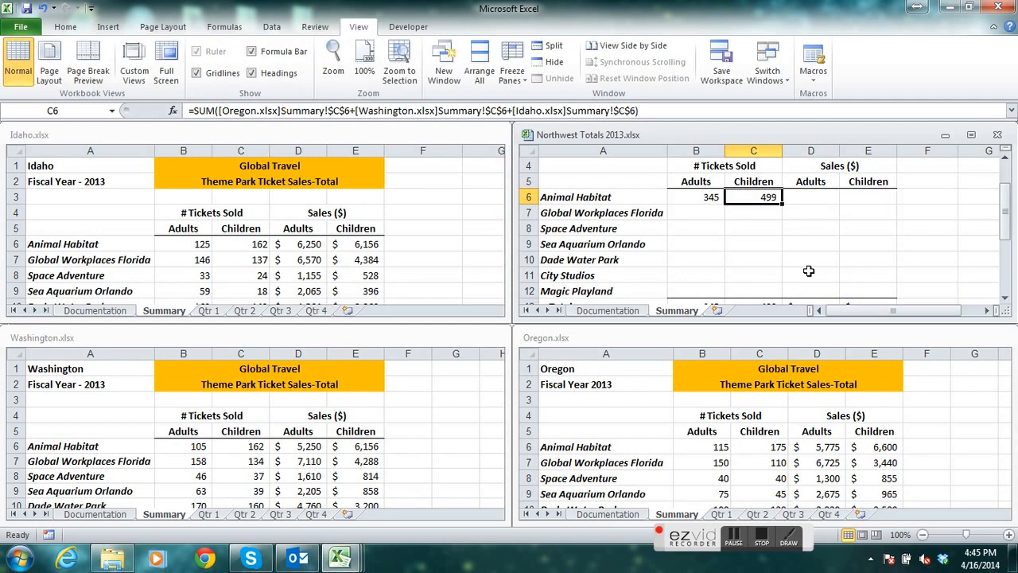
Start a SUM formula in D6 of Northwest Totals 2013 with a reference to D6 on Oregon's Summary sheet, followed by a plus sign.
click(828, 197)
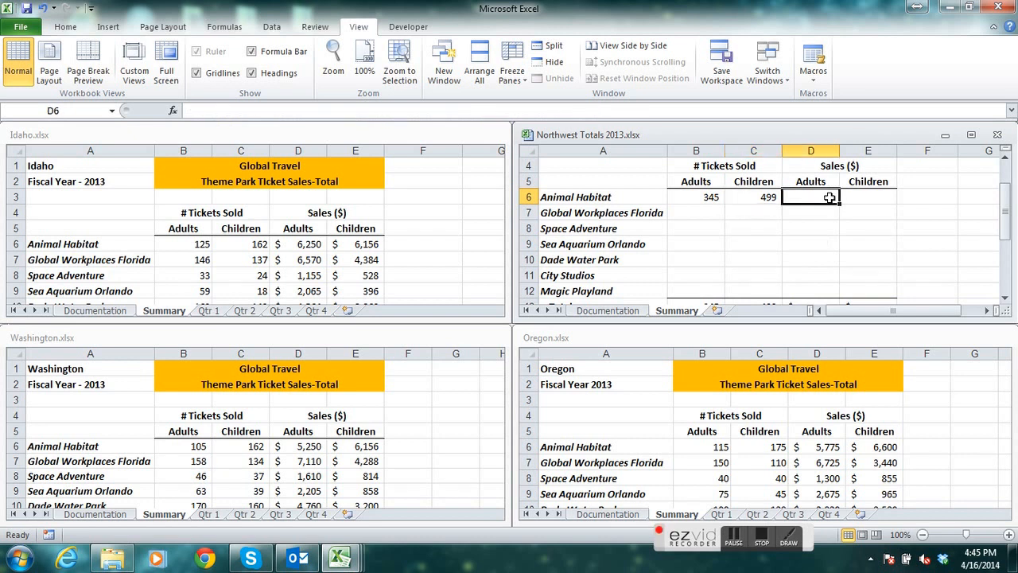
text(=)
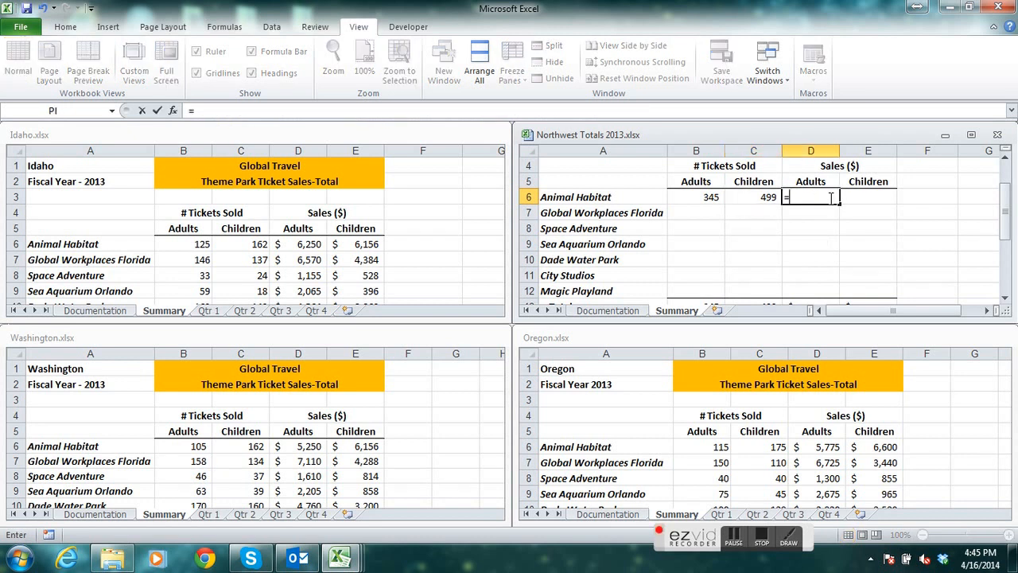
text(sum()
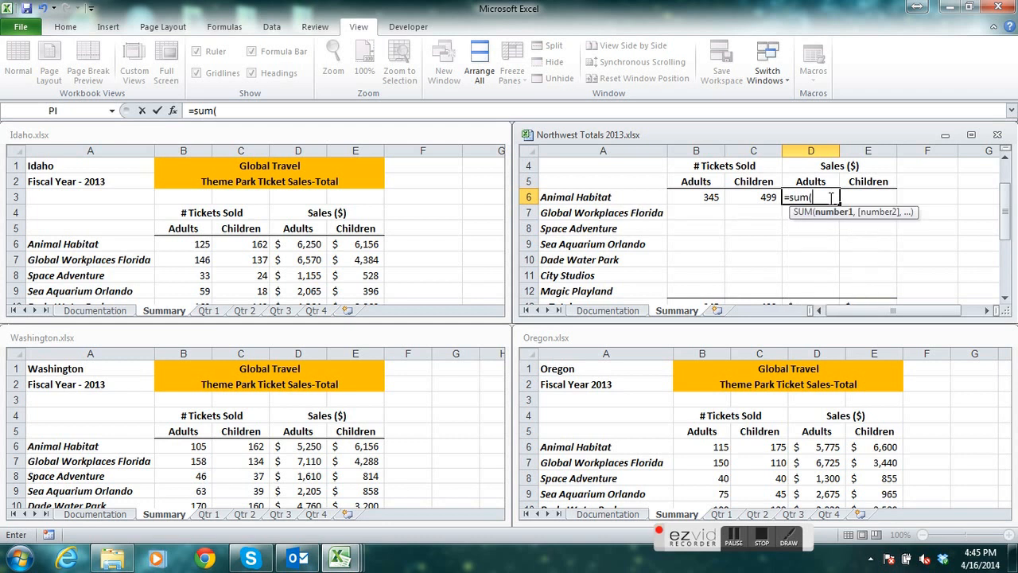
click(880, 452)
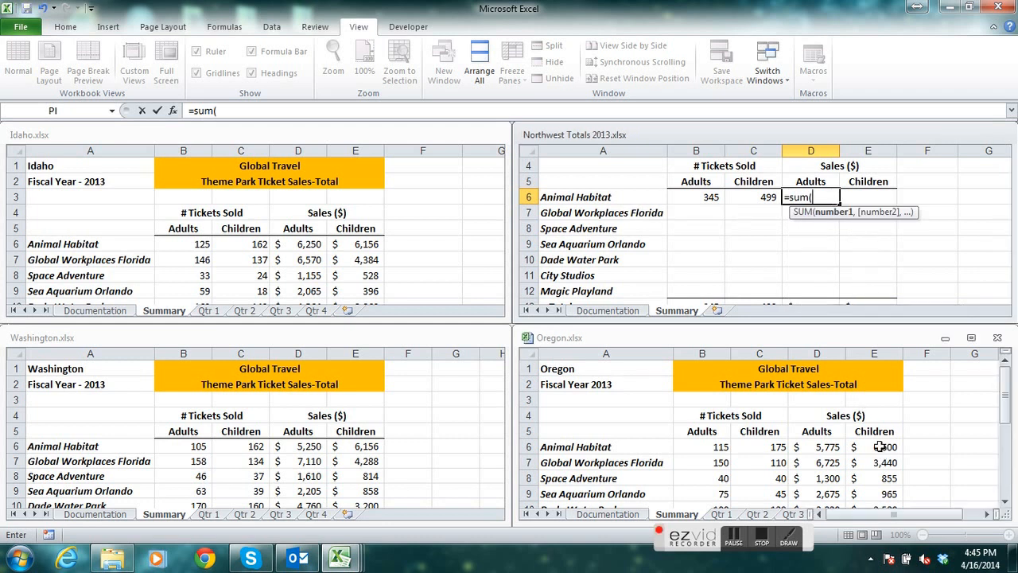
click(879, 447)
text(+)
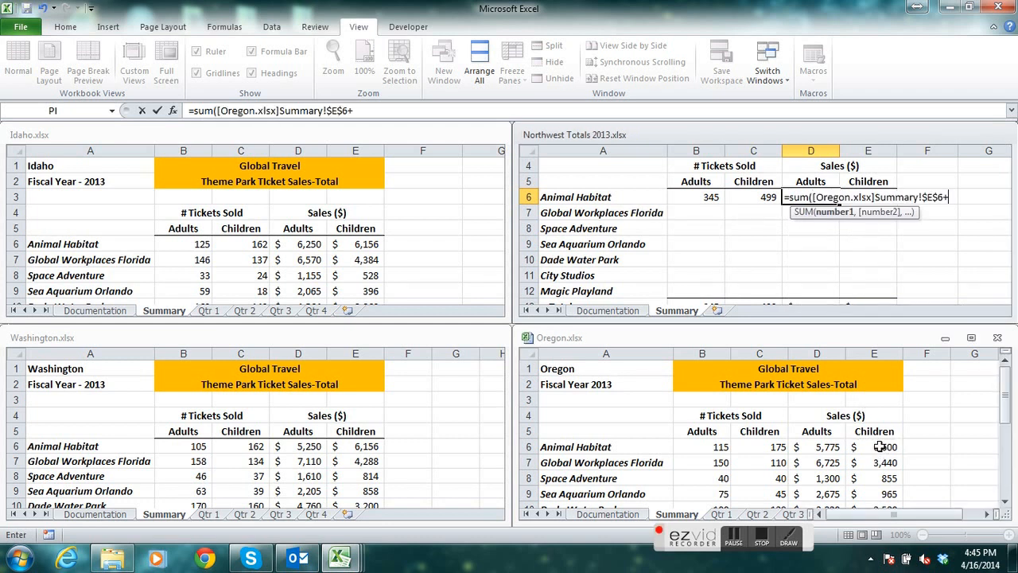
click(363, 451)
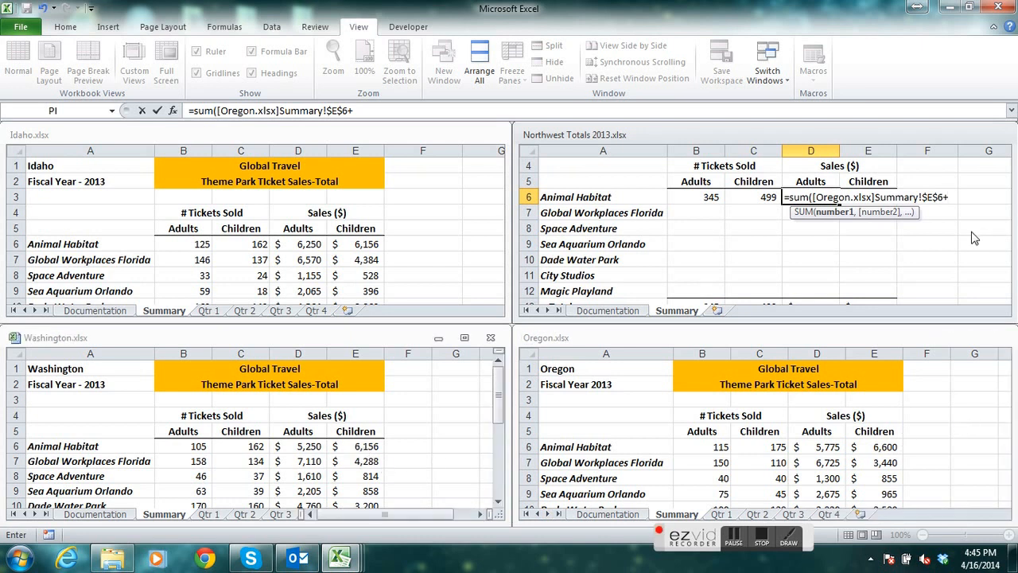
click(934, 197)
key(BackSpace)
text(D)
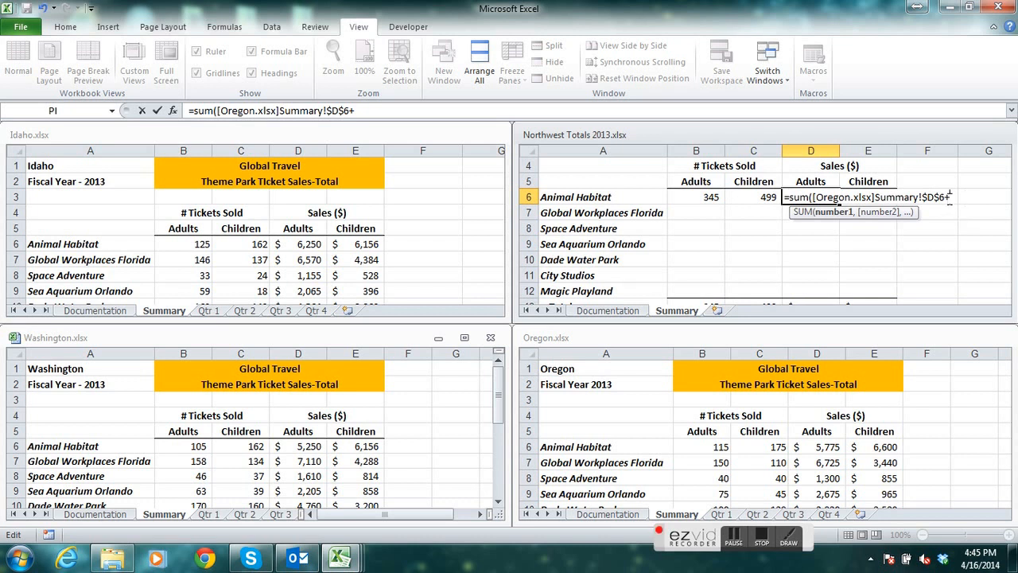
Add cell D6 from the Washington and Idaho Summary sheets to the Animal Habitat adult sales formula and complete it.
click(303, 449)
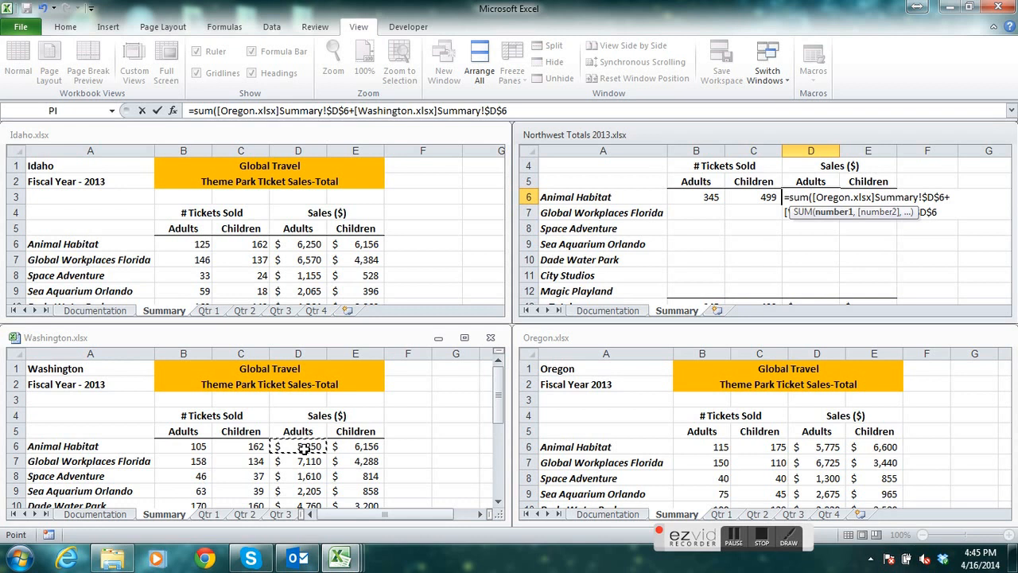
text(+)
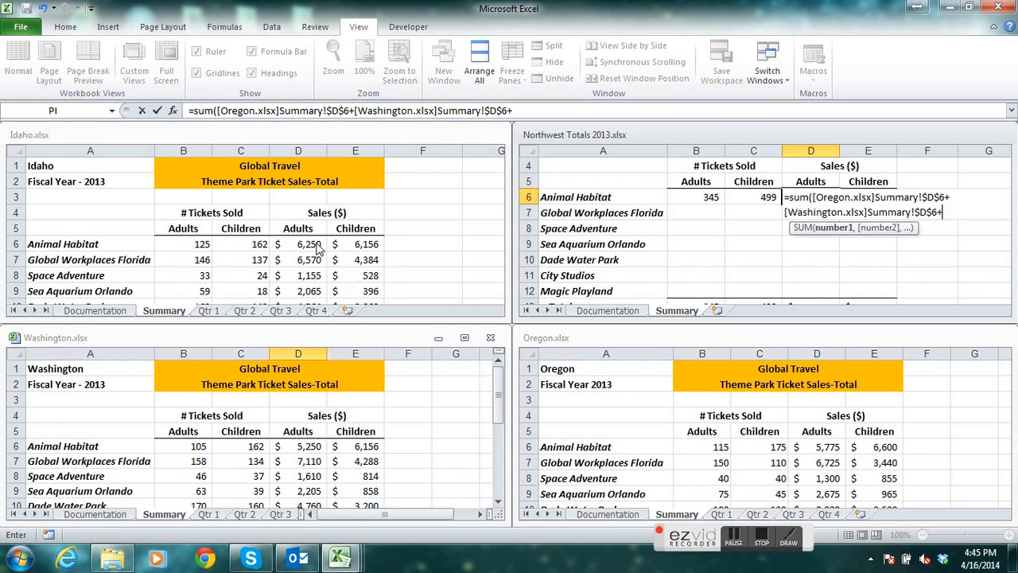
click(310, 244)
click(309, 244)
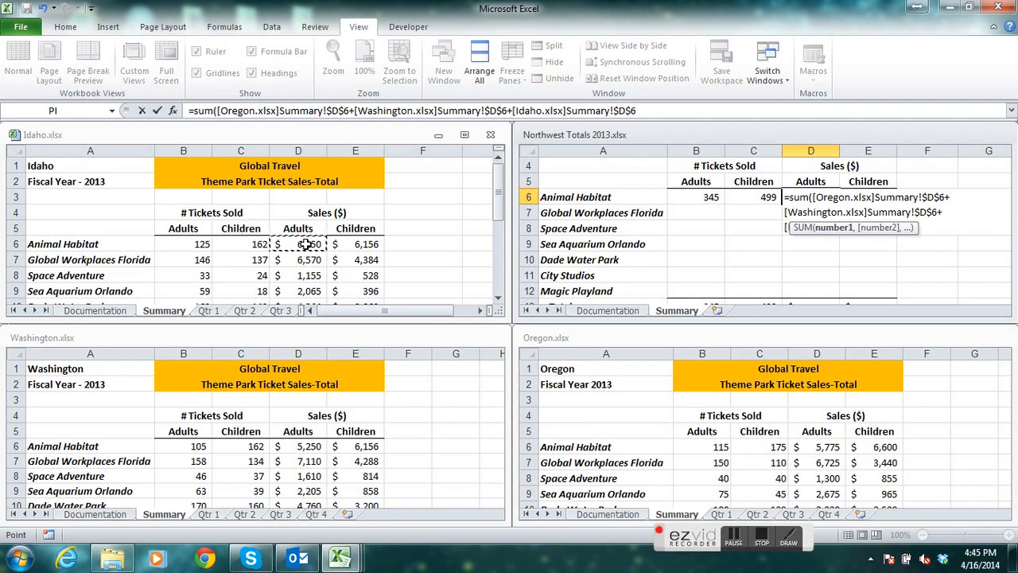
text())
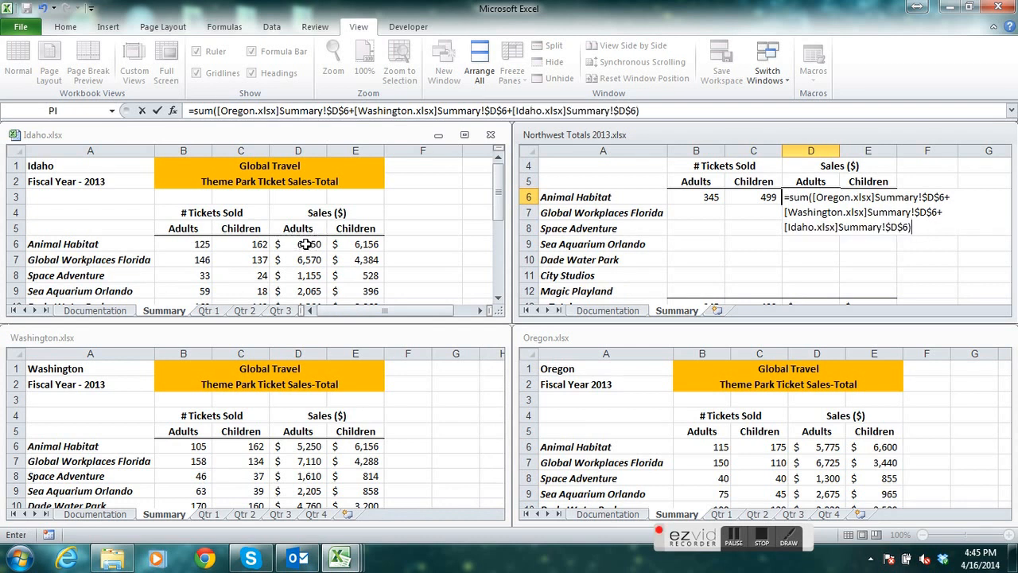
key(Return)
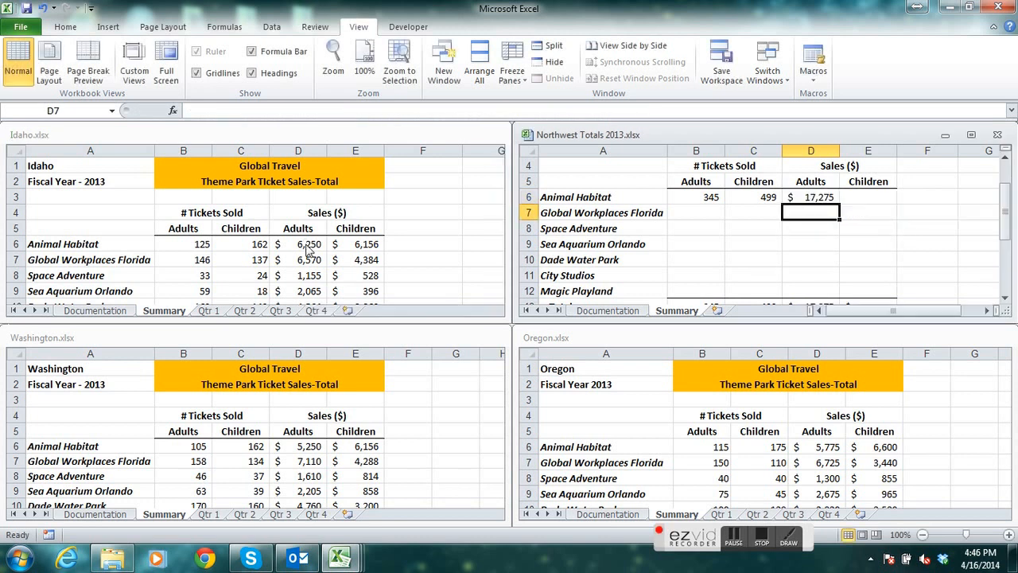
click(812, 198)
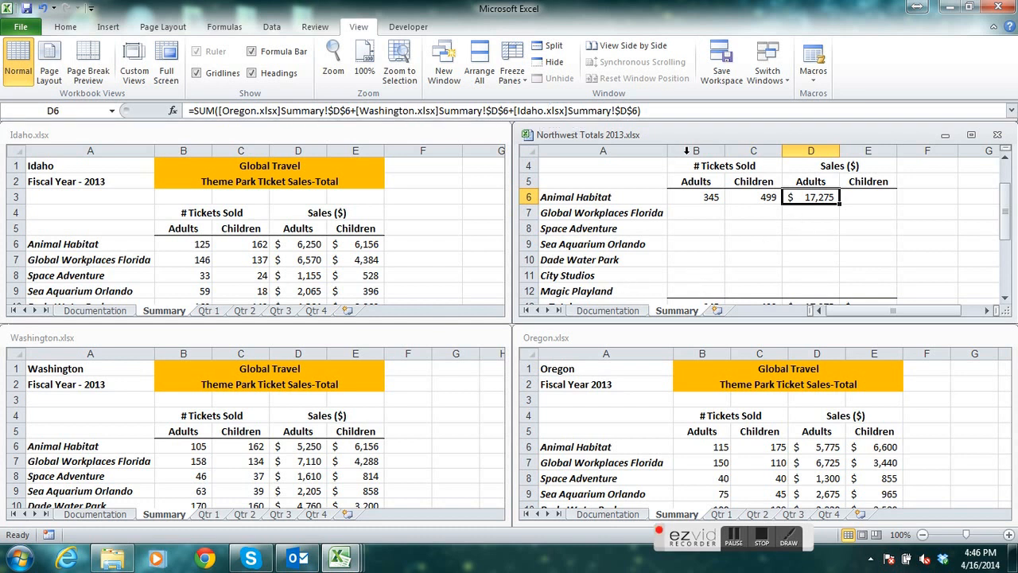
Enter a SUM formula in E6 of Northwest Totals 2013 that adds cell E6 from the Oregon, Washington and Idaho Summary sheets.
click(862, 196)
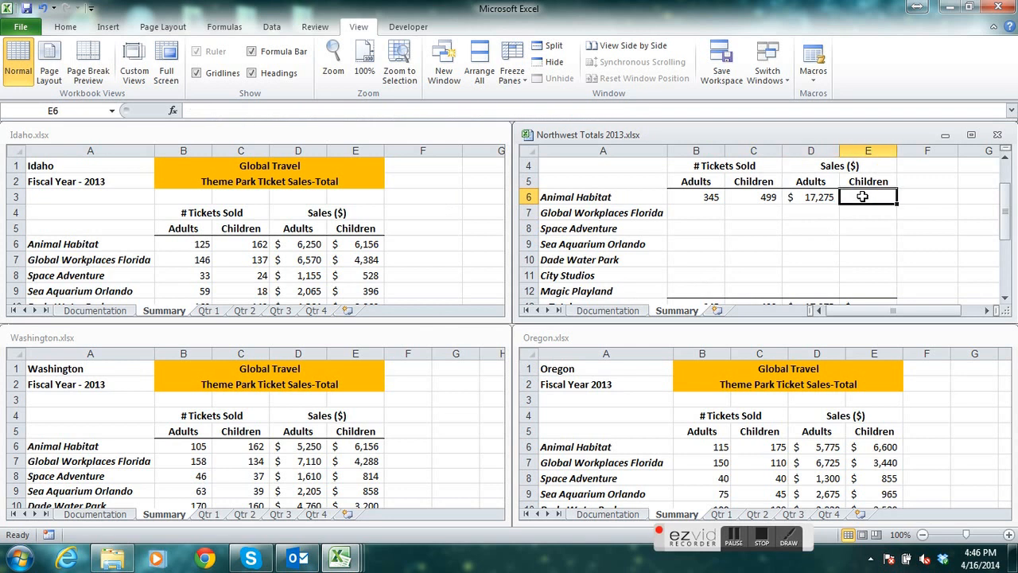
text(=sum()
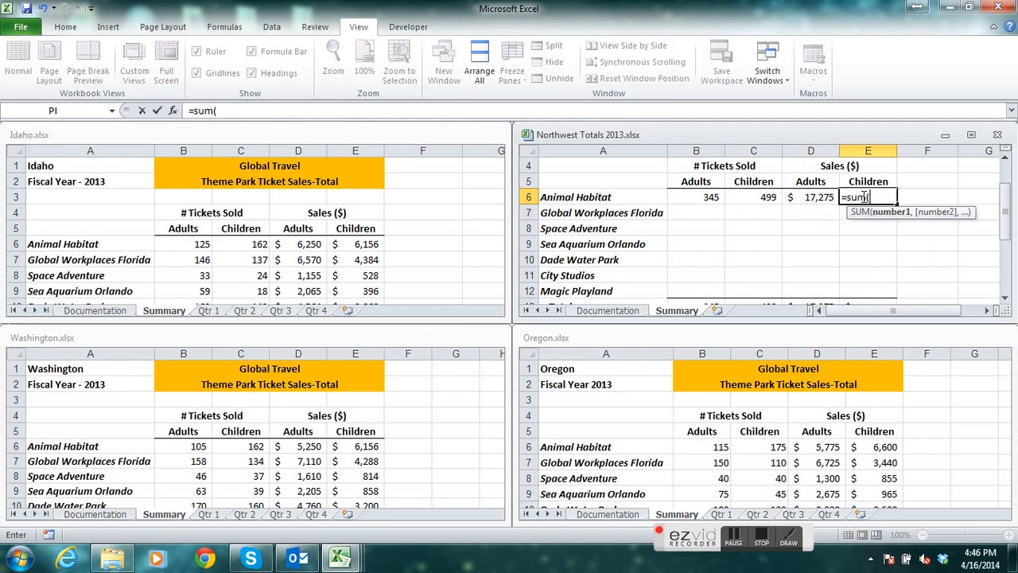
click(878, 447)
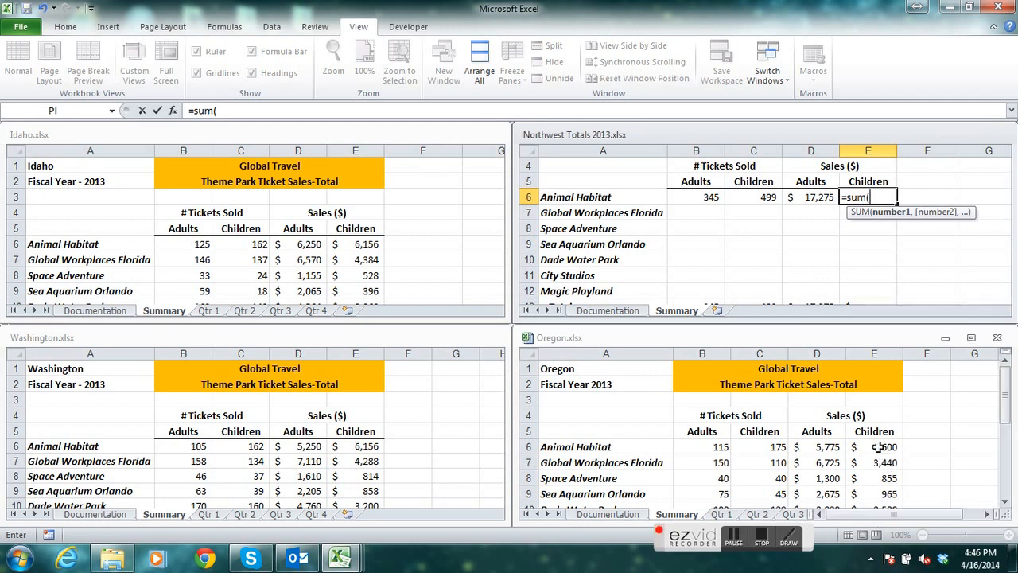
click(878, 447)
text(+)
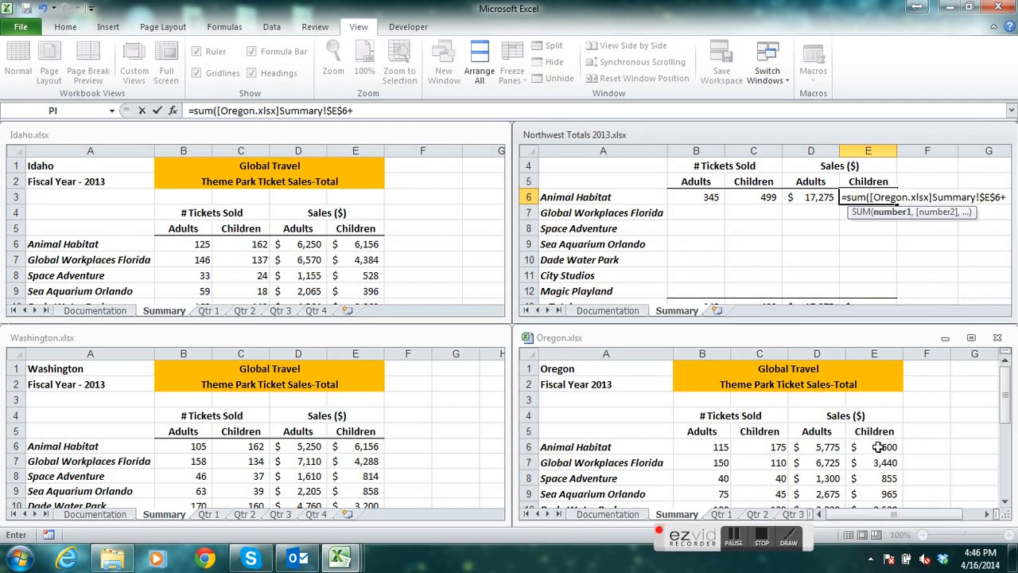
click(371, 447)
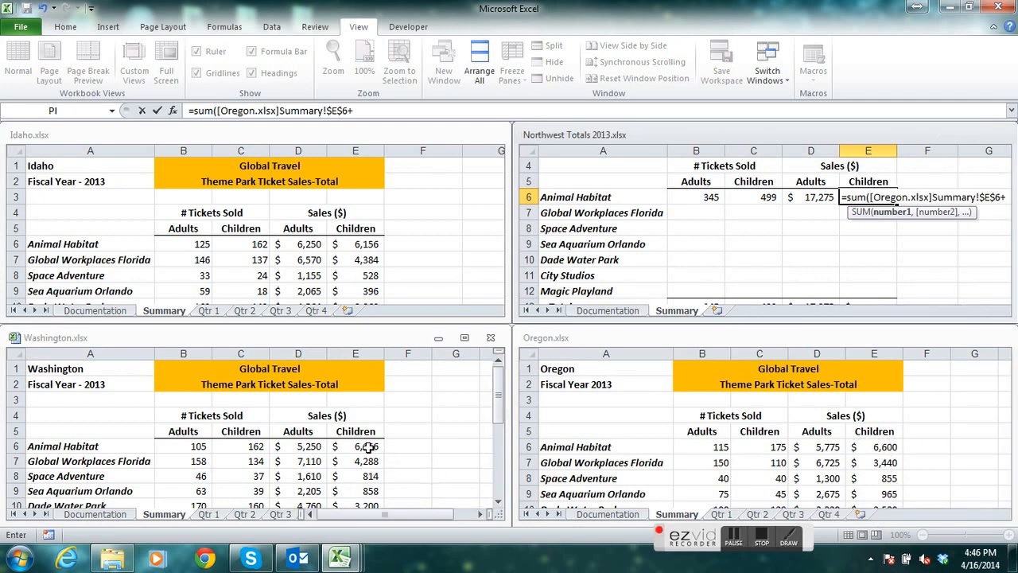
click(370, 446)
text(+)
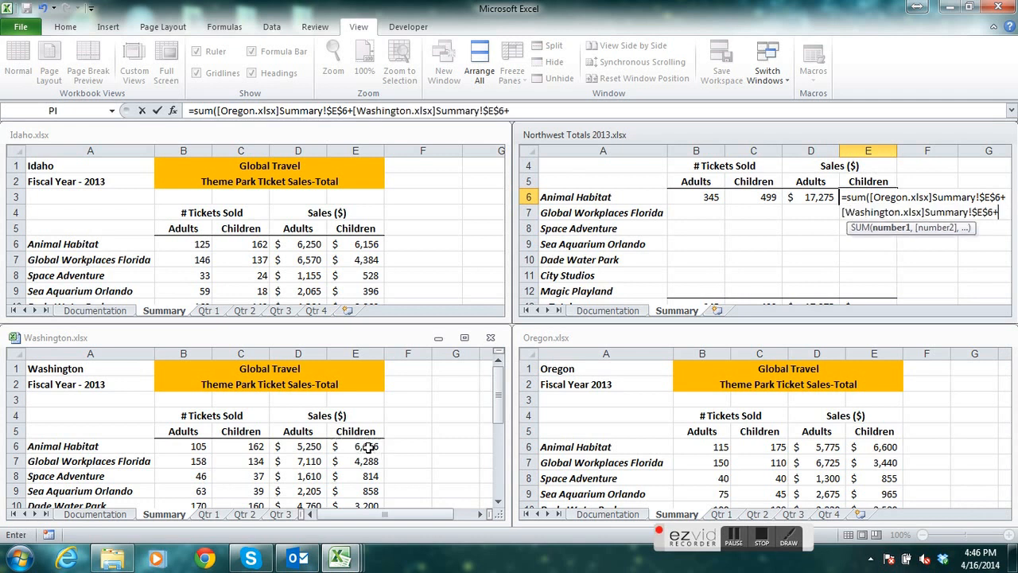
click(347, 243)
click(346, 244)
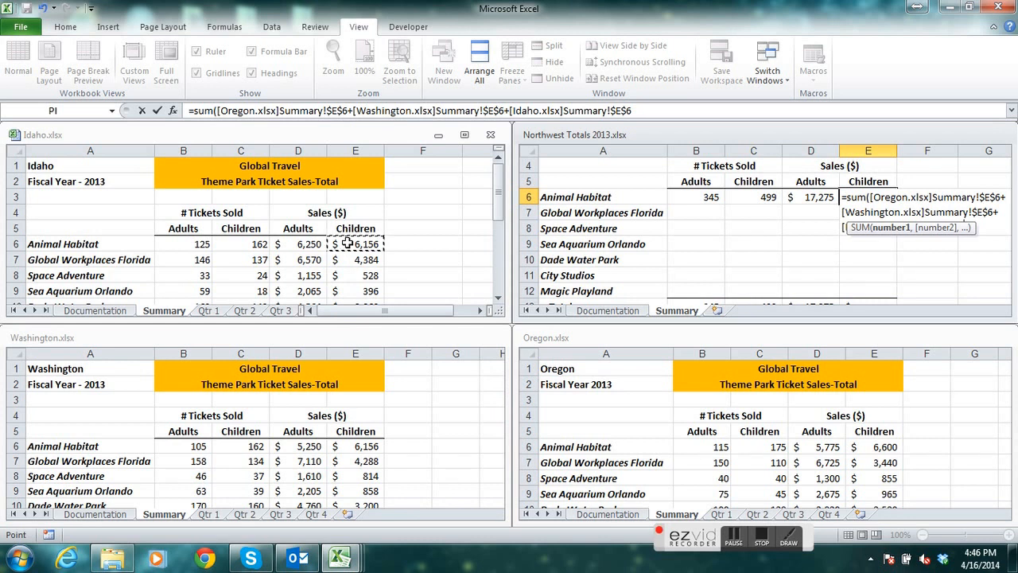
text())
key(Return)
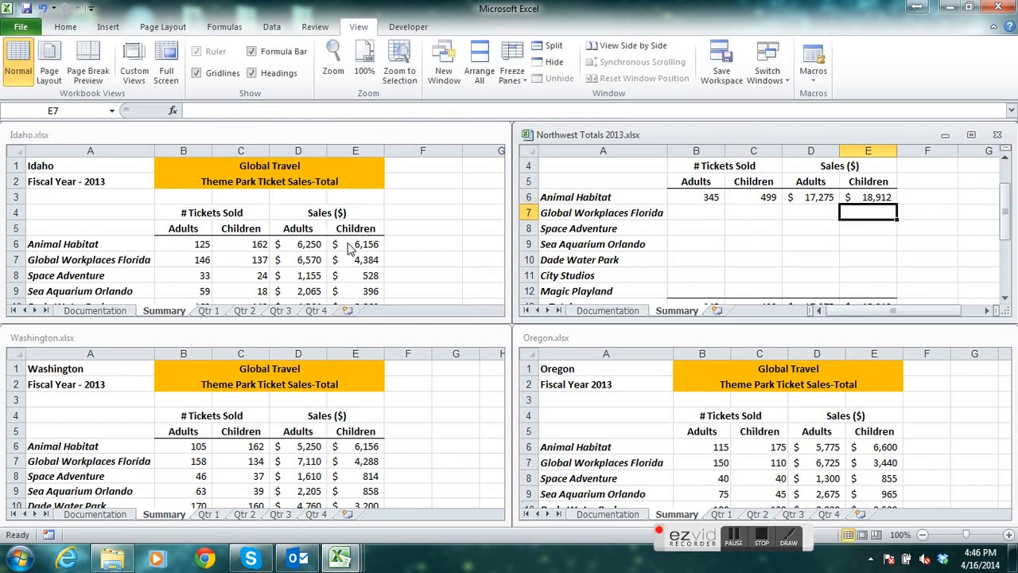
Fill the Animal Habitat formulas in B6:E6 down through the Dade Water Park row.
click(693, 199)
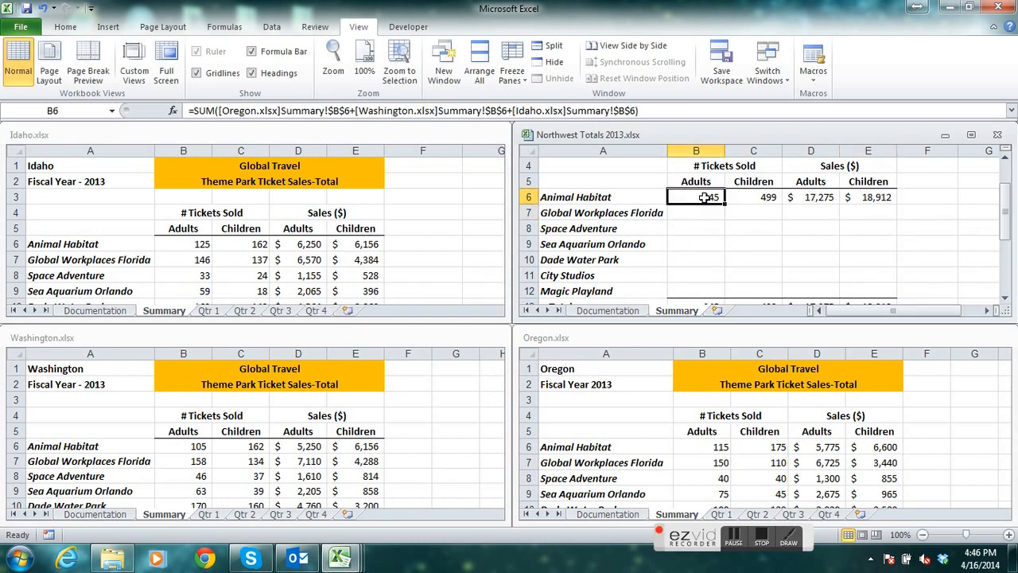
click(827, 199)
click(862, 195)
click(712, 201)
drag(711, 201, 894, 271)
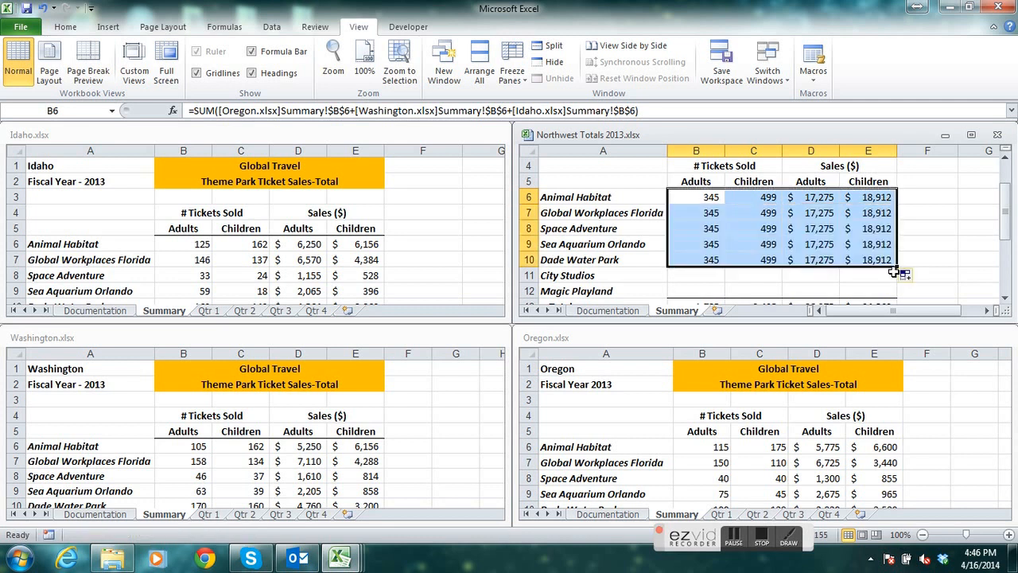
Examine the cell references in the Animal Habitat ticket formulas in B6 and C6.
click(706, 197)
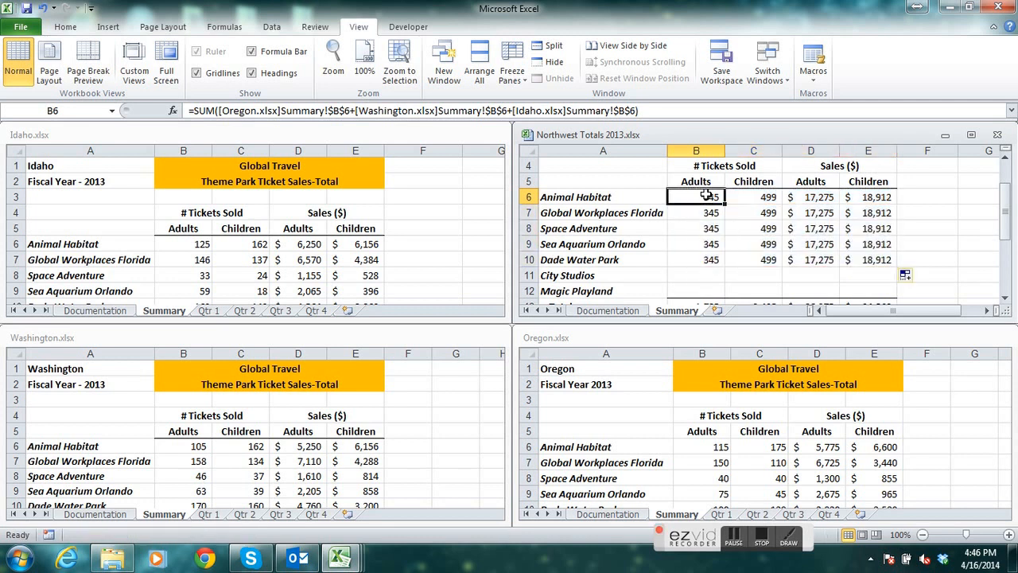
click(751, 197)
click(707, 197)
click(756, 195)
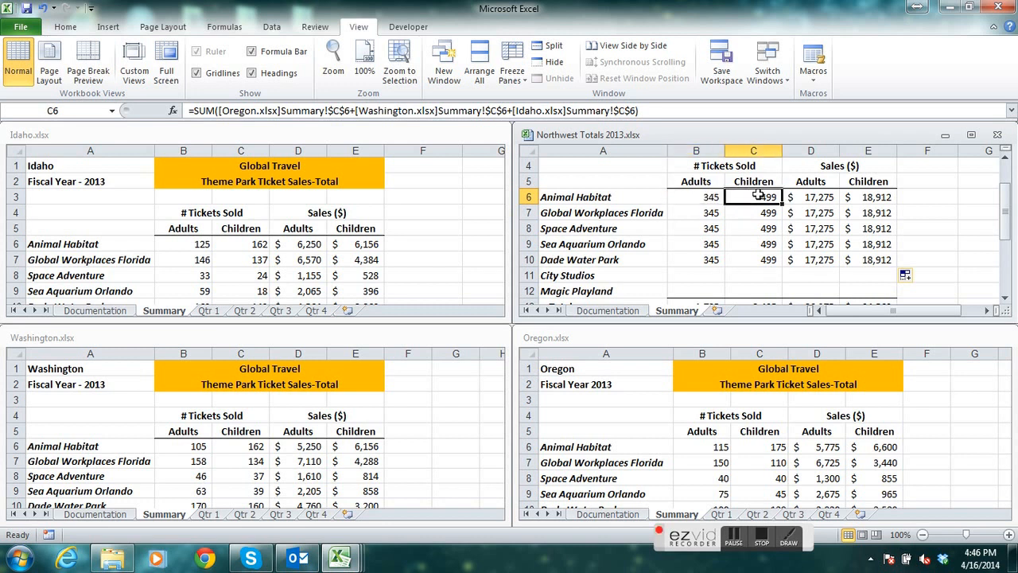
click(706, 197)
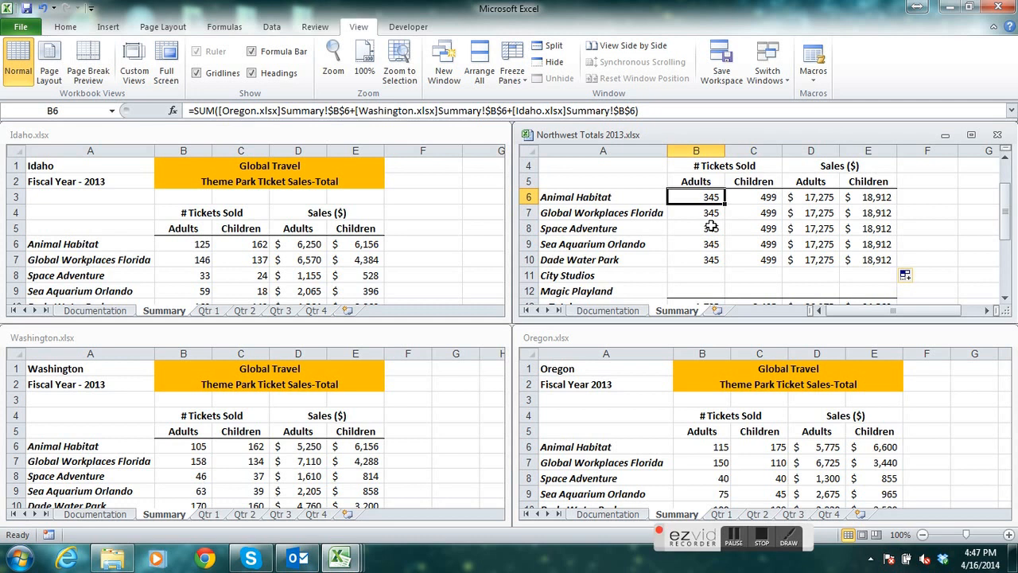
click(340, 106)
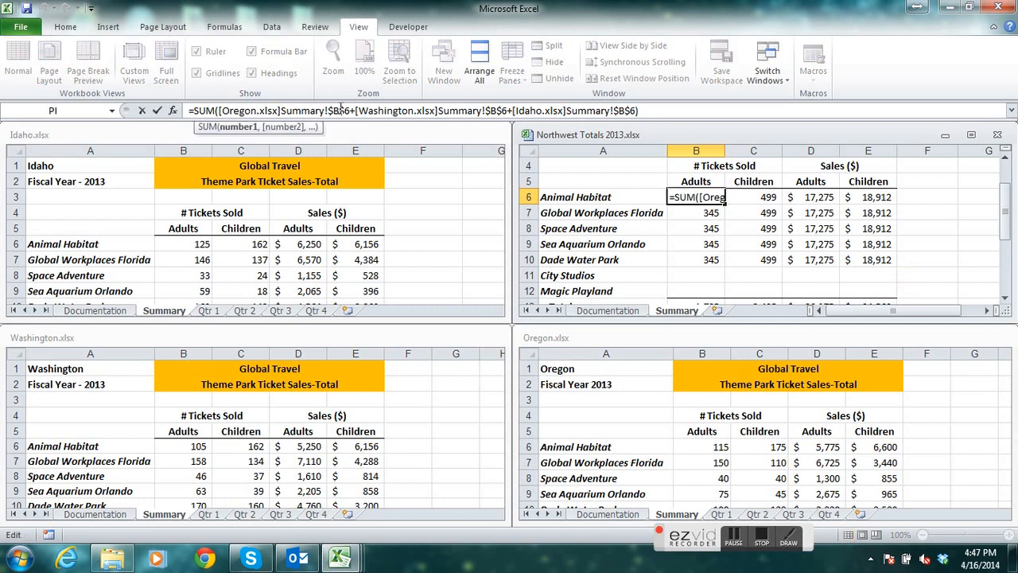
key(Escape)
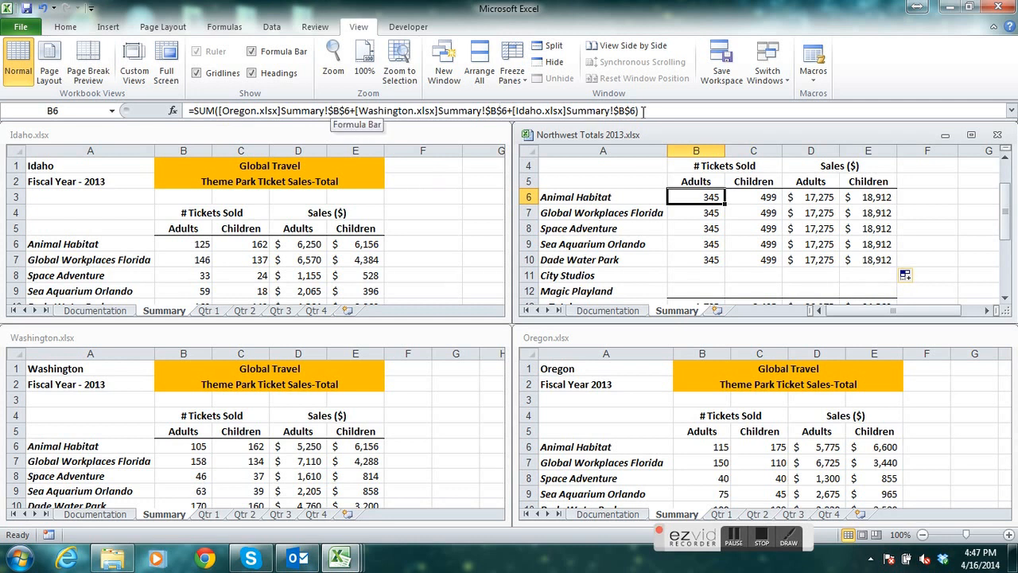
Change the Oregon, Washington and Idaho references in the B6 formula to the mixed reference $B6.
click(340, 110)
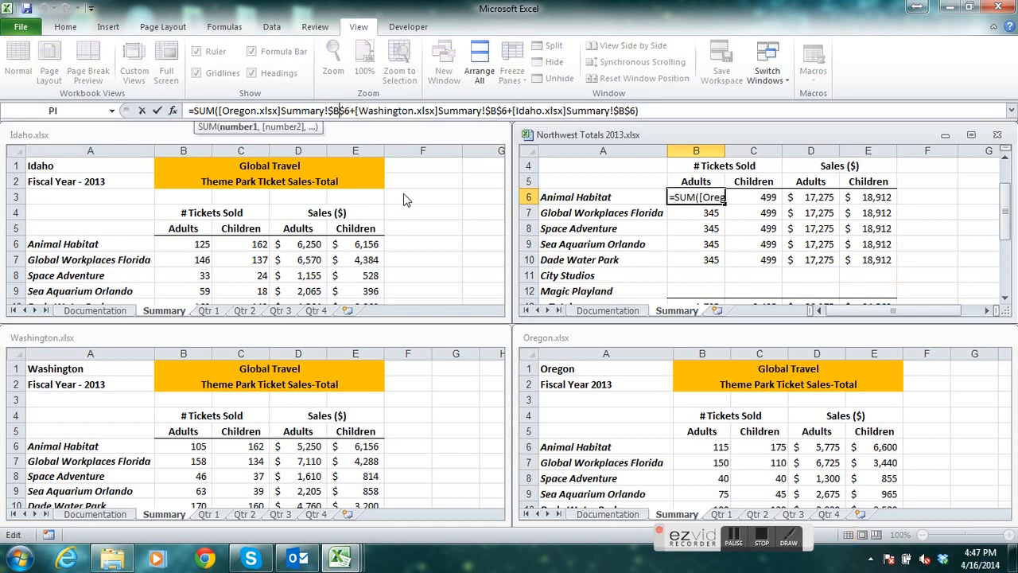
key(F4)
key(F4)
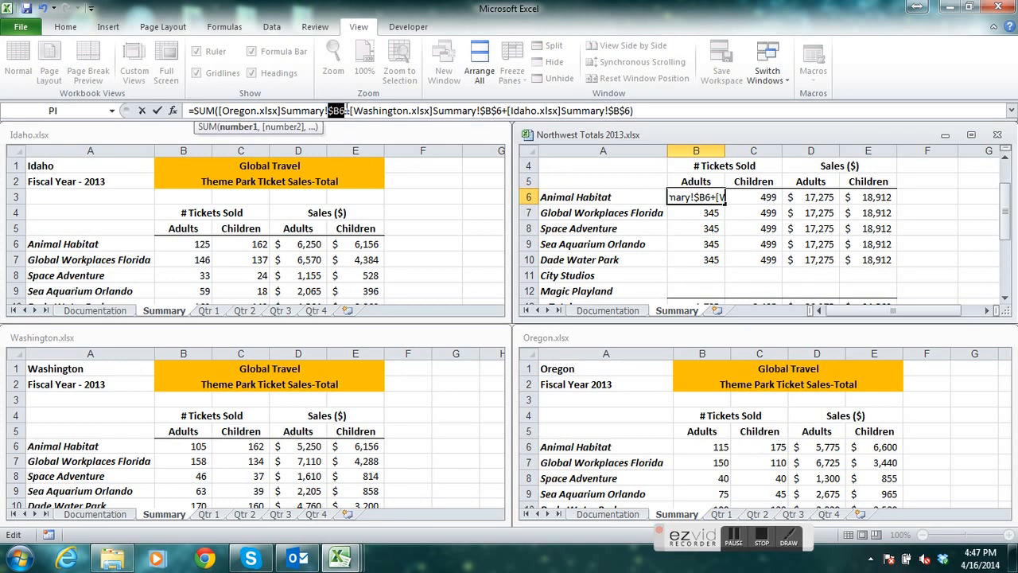
click(493, 111)
key(F4)
key(F4)
click(620, 111)
key(F4)
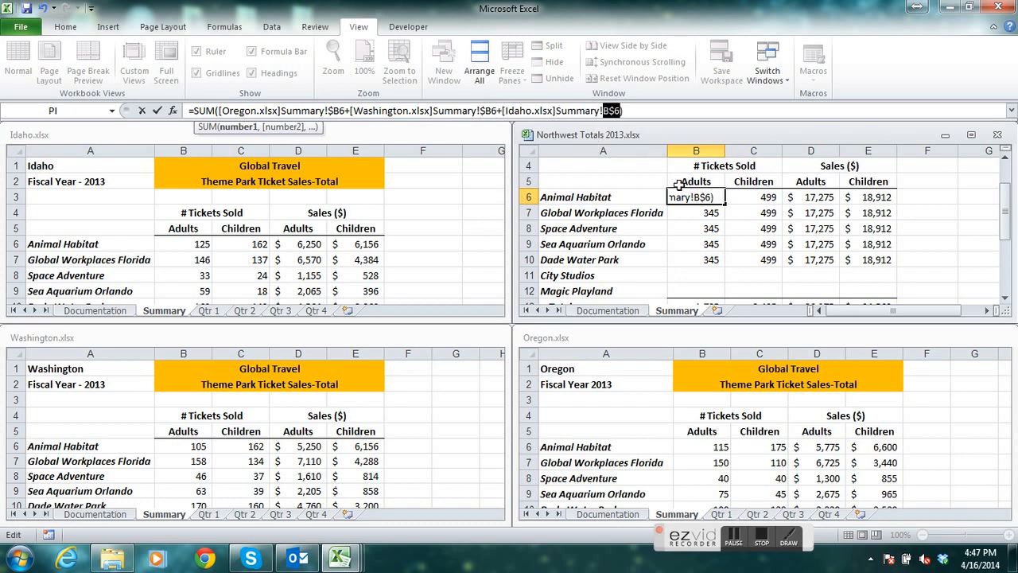
key(F4)
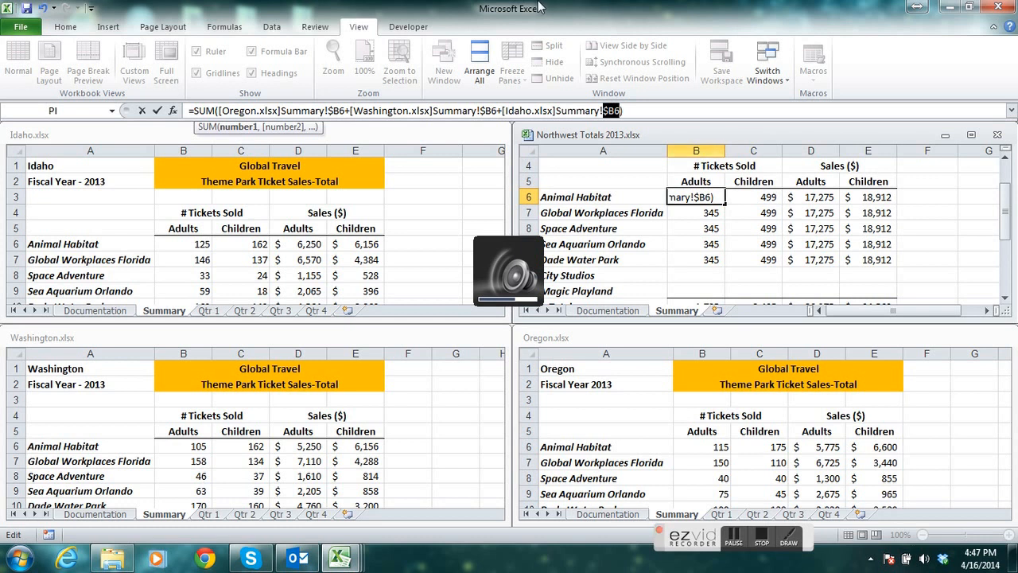
click(157, 111)
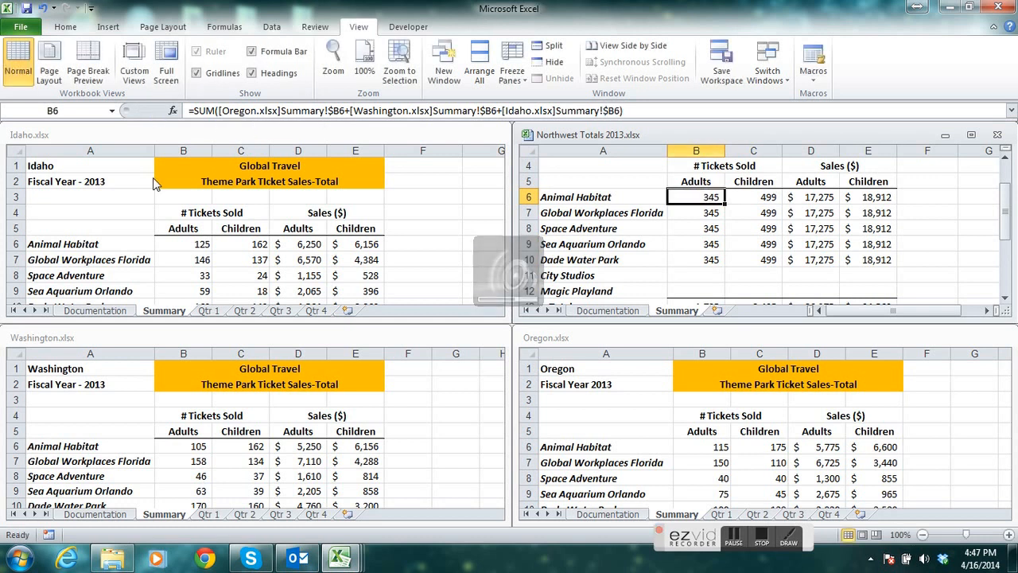
Change all three workbook references in the C6 formula to the mixed reference $C6.
click(753, 199)
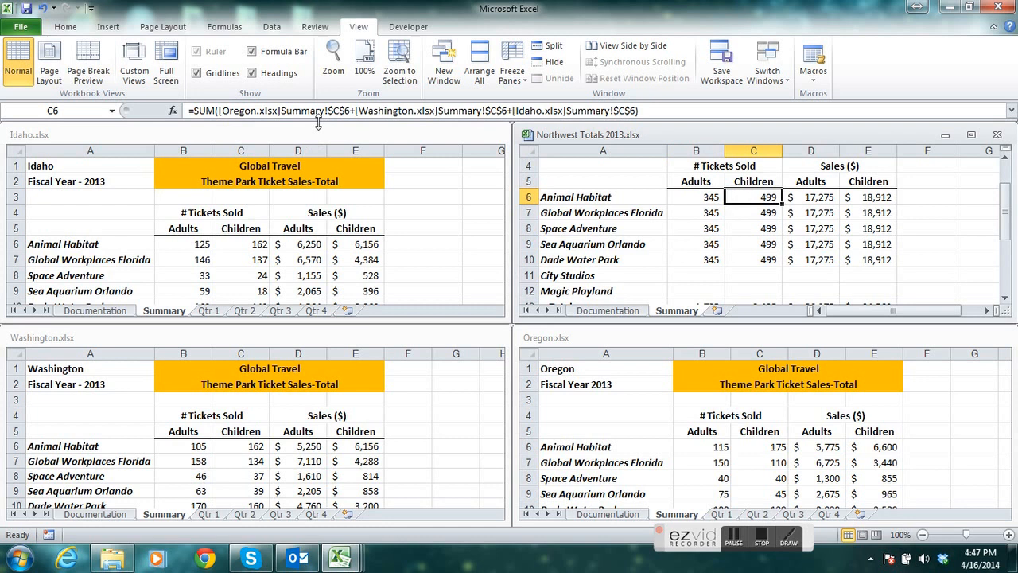
click(341, 110)
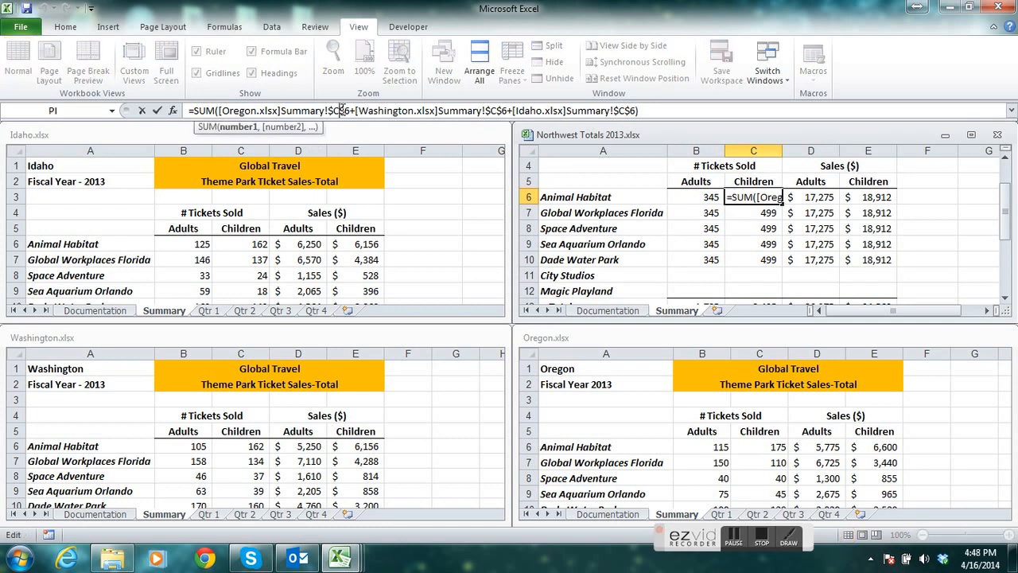
key(F4)
key(F4)
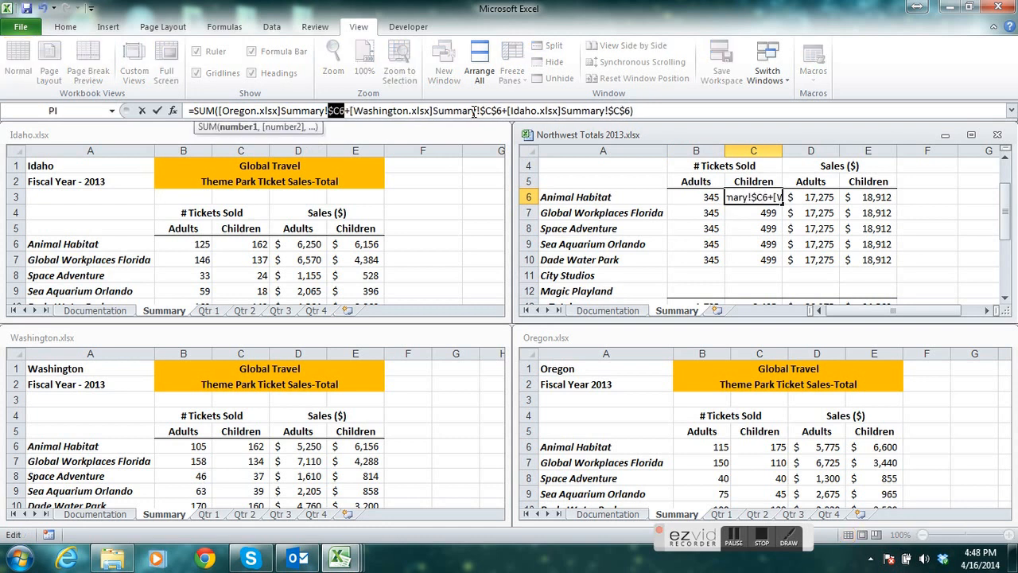
click(494, 112)
key(F4)
key(F4)
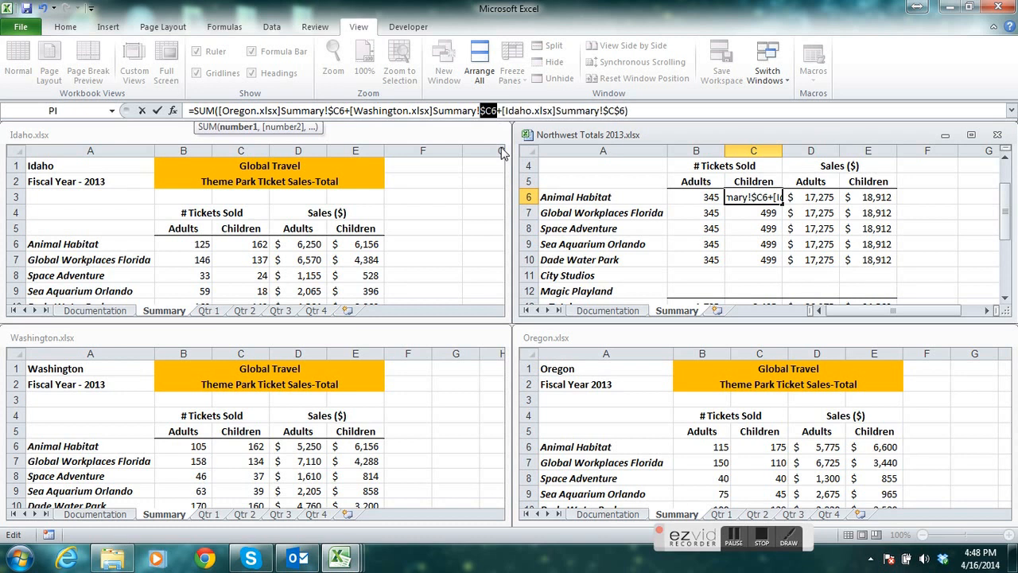
click(615, 111)
key(F4)
key(F4)
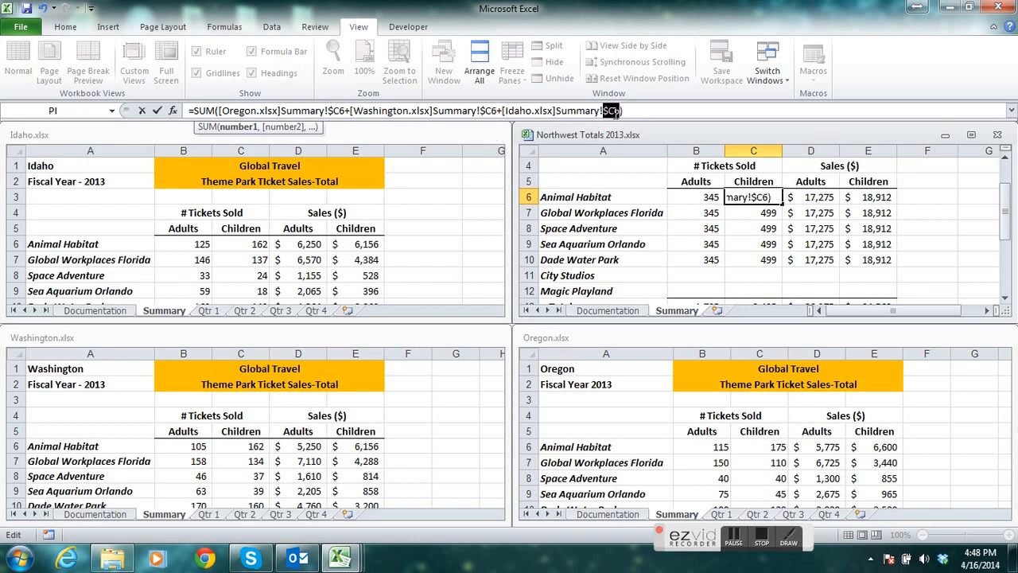
key(Return)
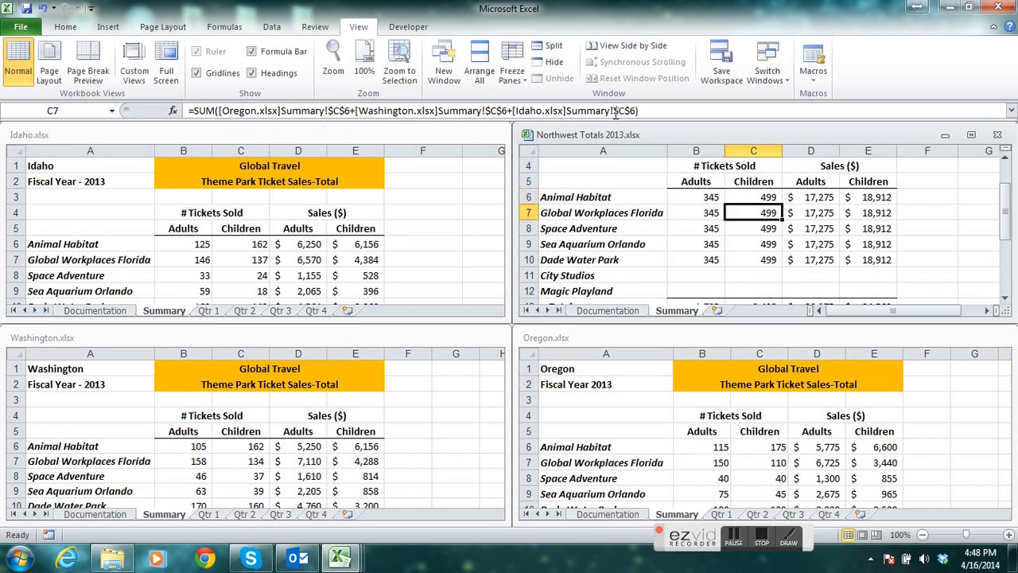
Change all three workbook references in the D6 formula to the mixed reference $D6.
click(815, 199)
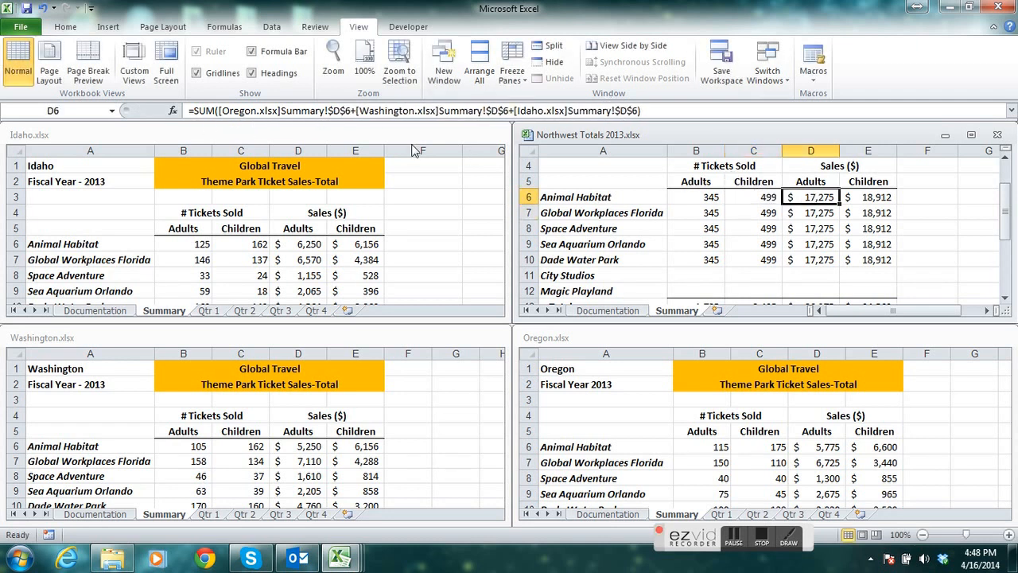
click(340, 112)
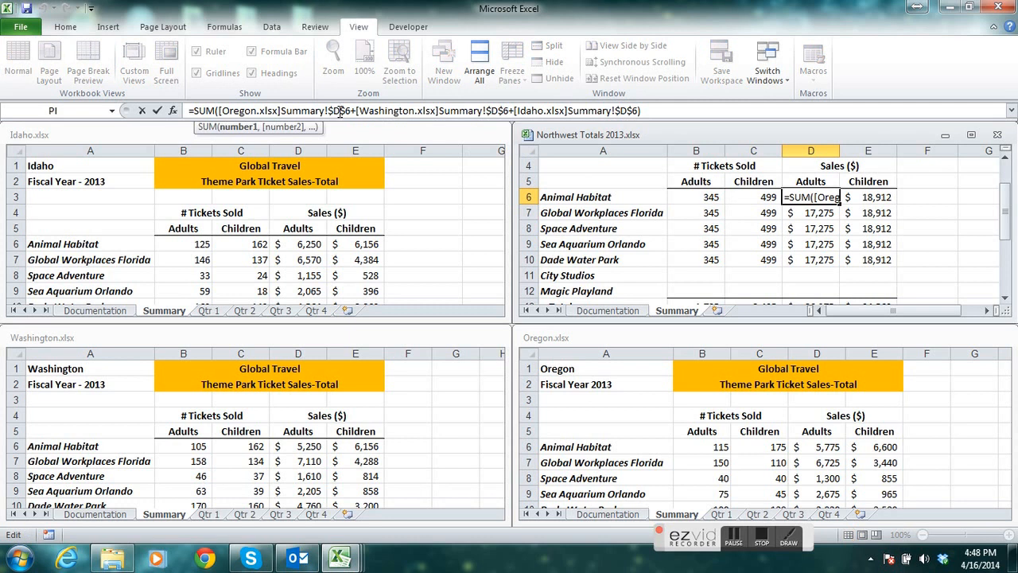
key(F4)
key(F4)
click(493, 112)
key(F4)
key(F4)
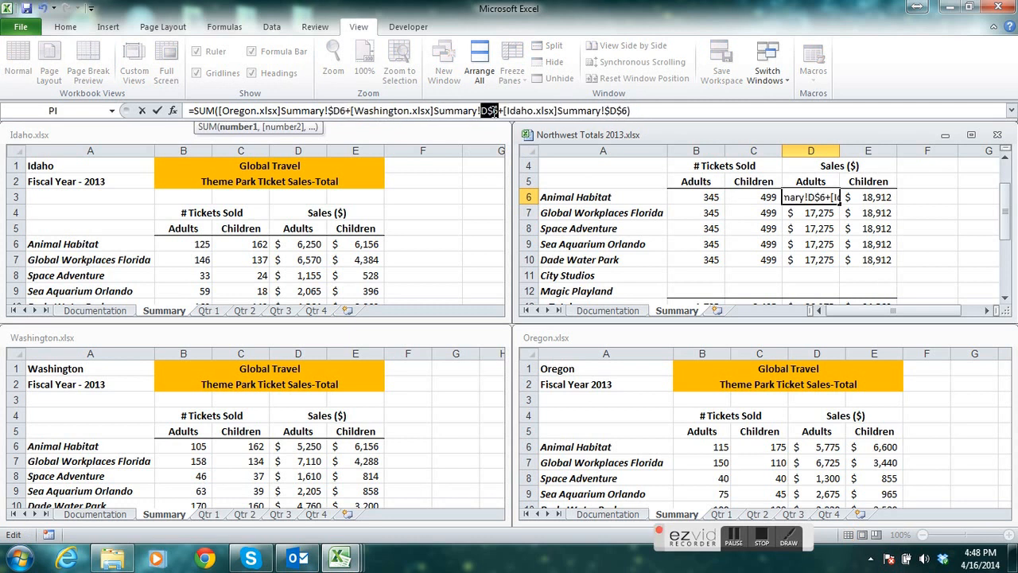
click(610, 110)
key(F4)
key(F4)
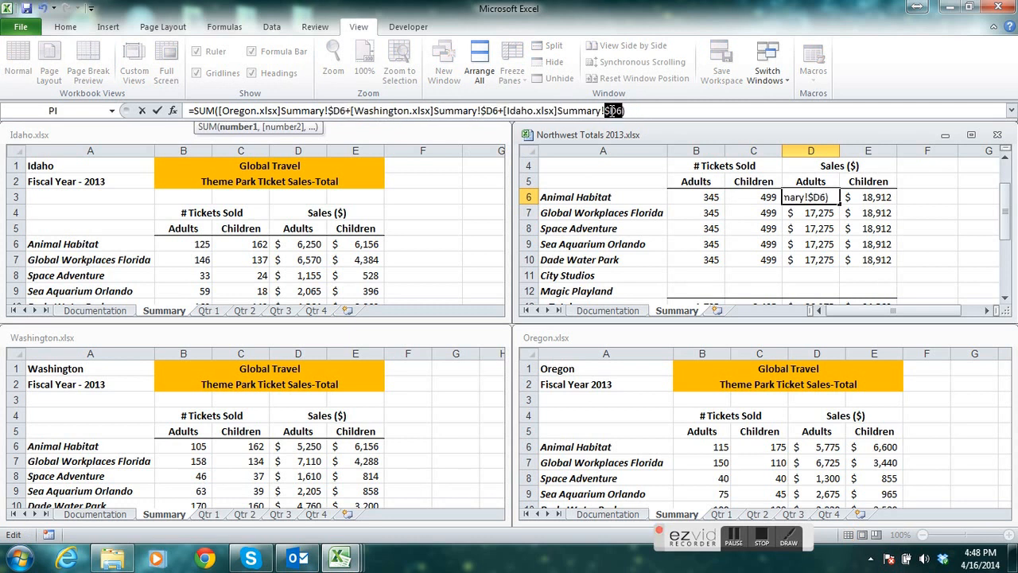
key(Return)
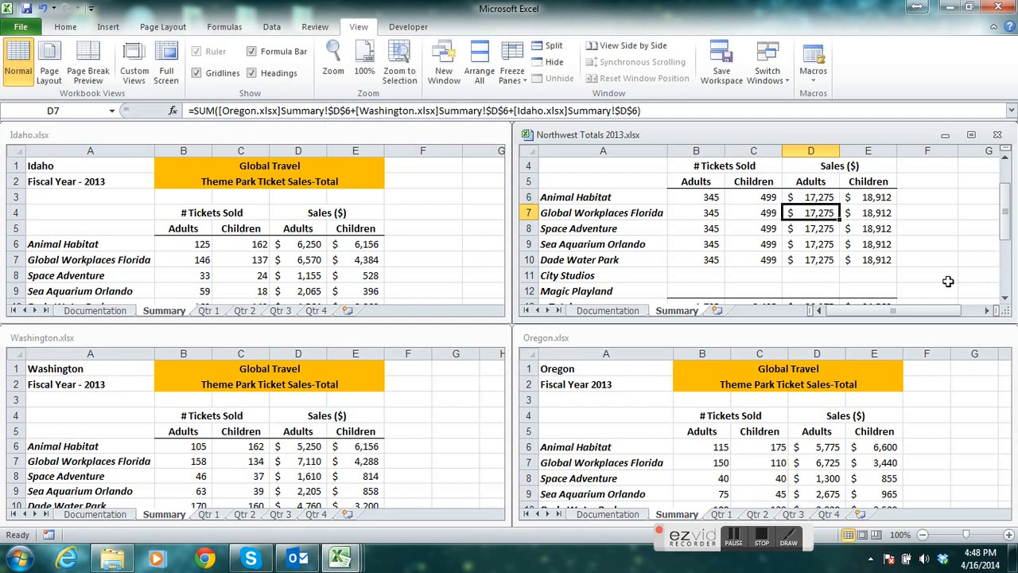
Change all three workbook references in the E6 formula to the mixed reference $E6.
click(881, 202)
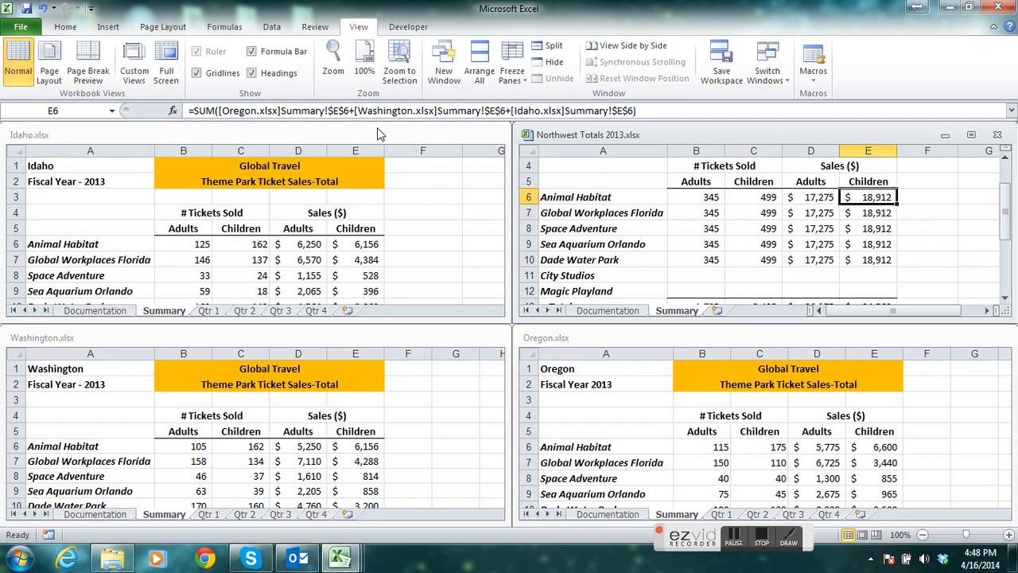
click(341, 112)
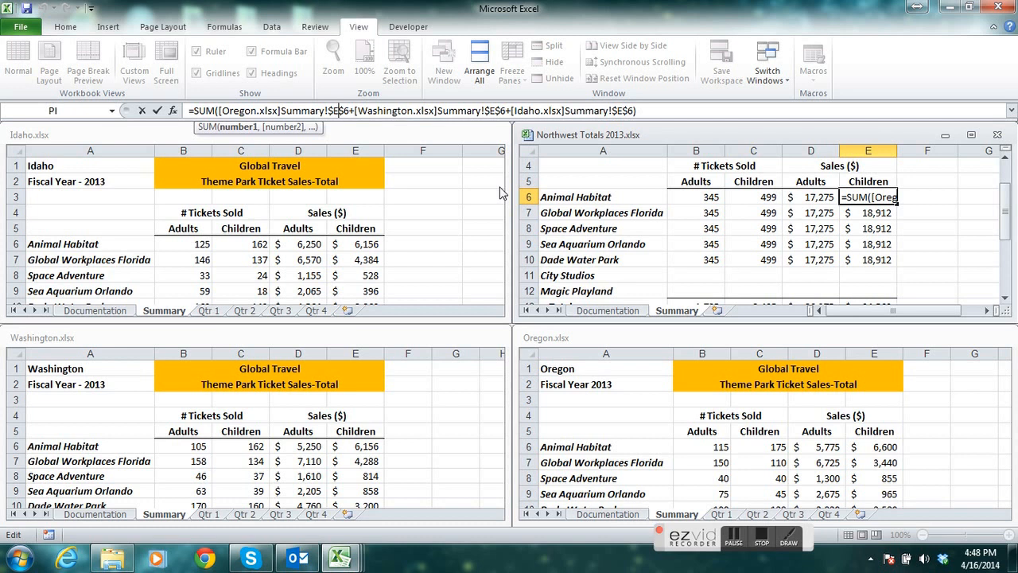
key(F4)
key(F4)
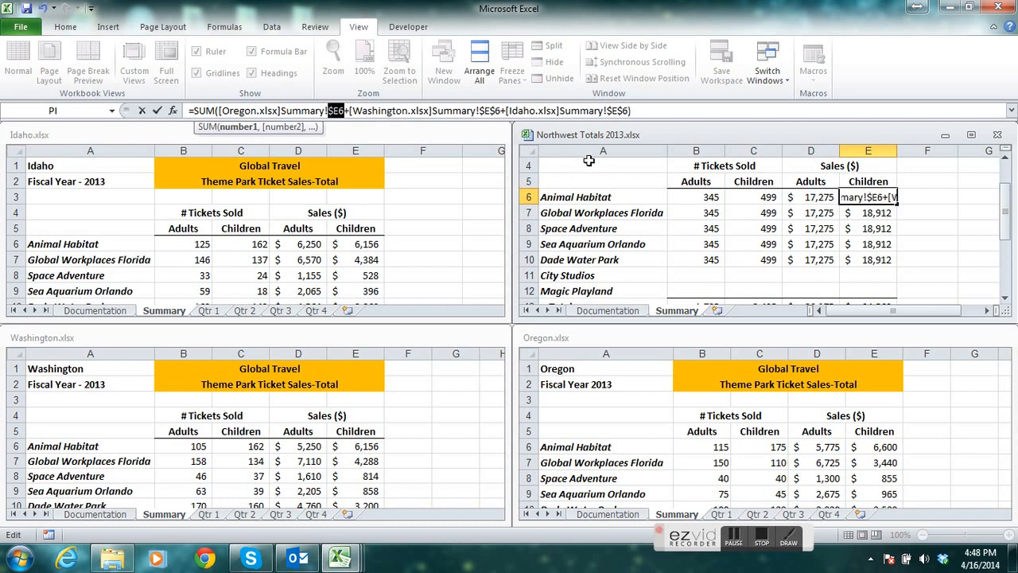
click(494, 111)
key(F4)
key(F4)
click(617, 111)
key(F4)
key(F4)
key(Return)
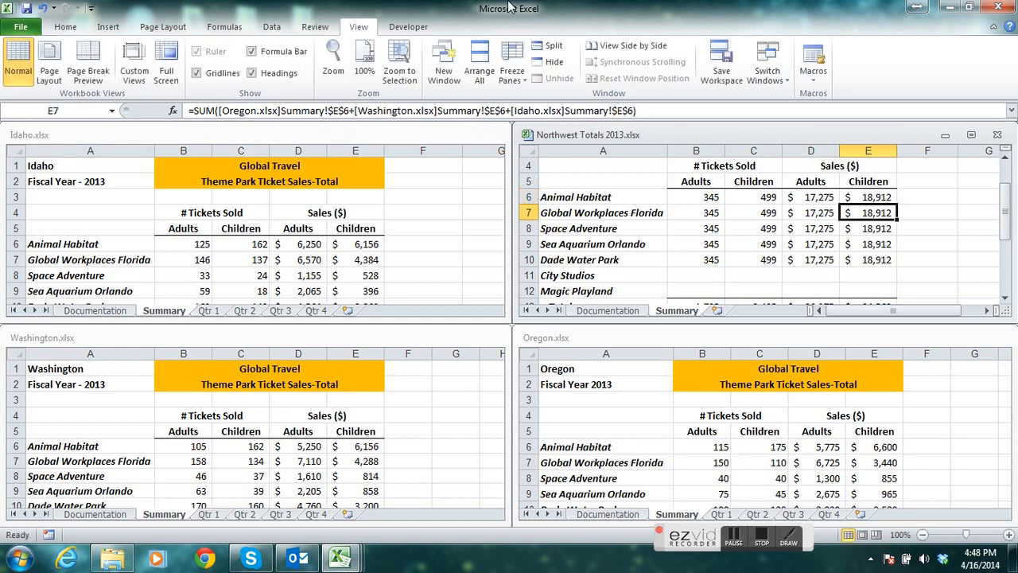
Copy the formulas in B6:E6 down through row 12 of the Northwest Totals 2013 Summary sheet and check the C7 formula.
drag(710, 197, 870, 197)
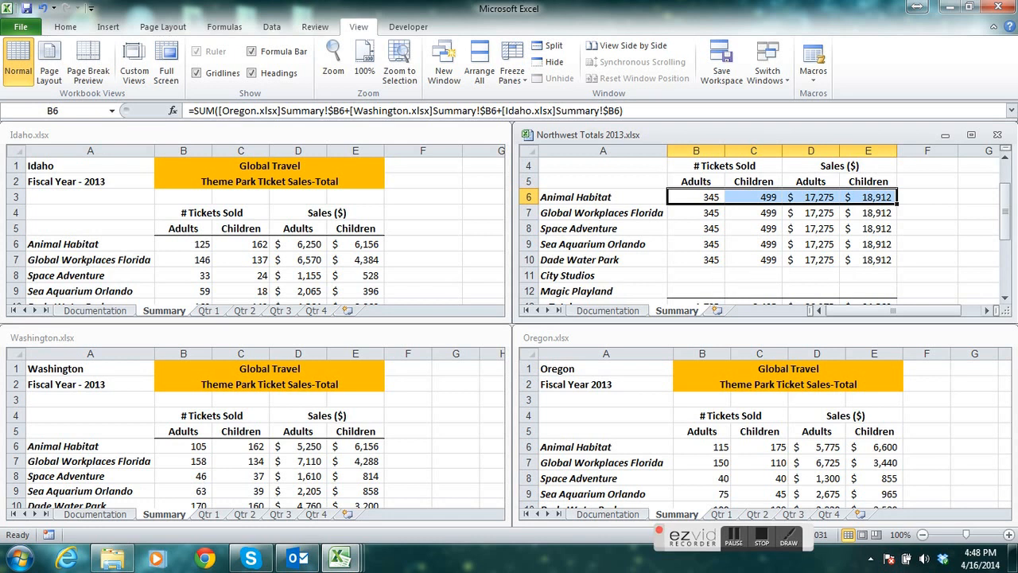
click(1006, 302)
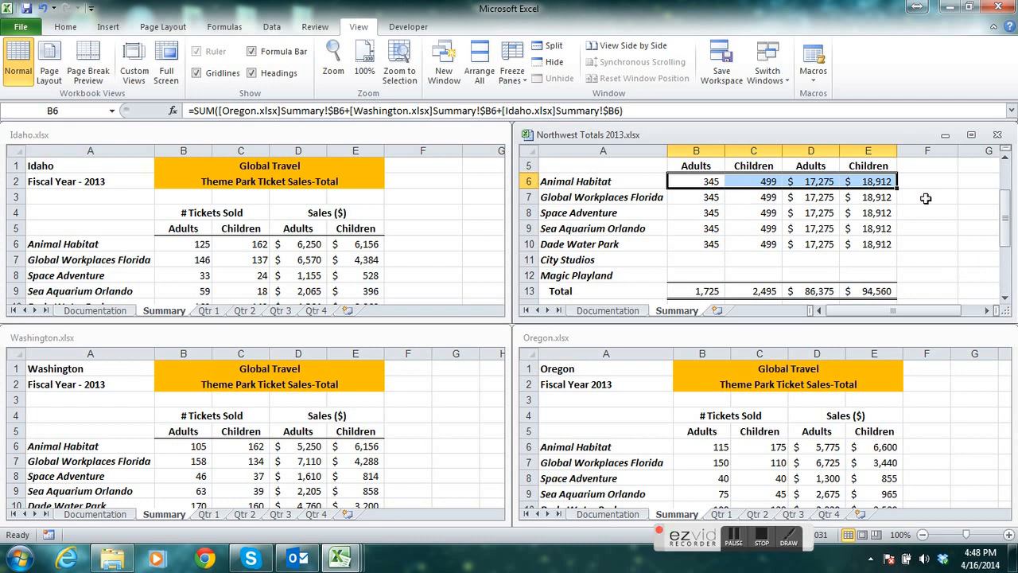
drag(896, 188, 901, 277)
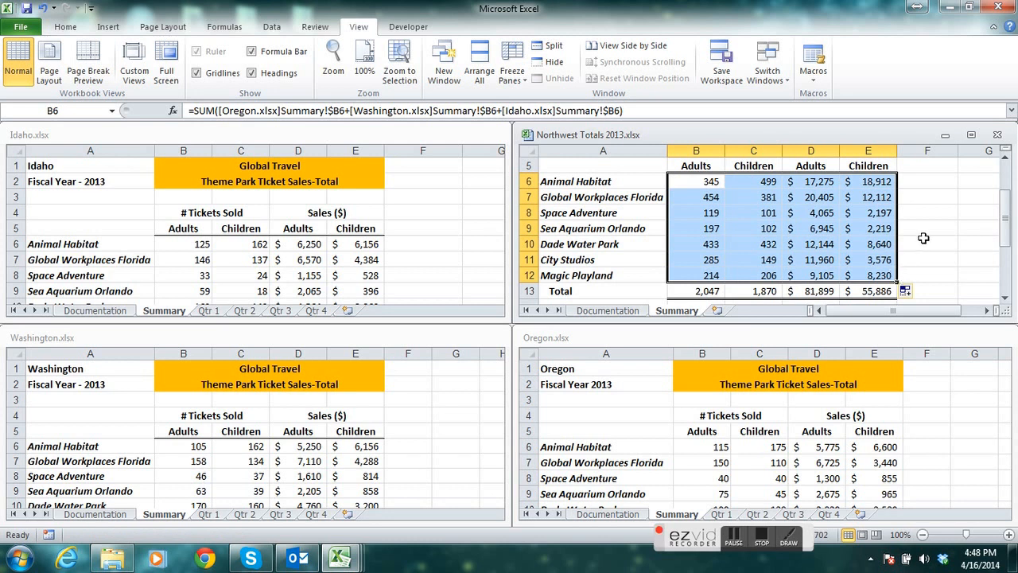
click(736, 199)
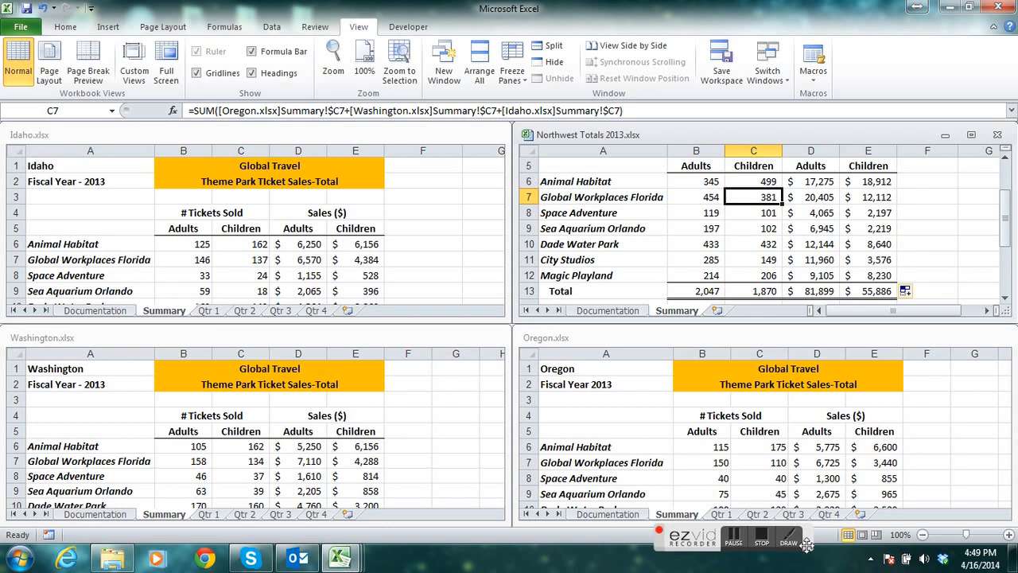
click(761, 539)
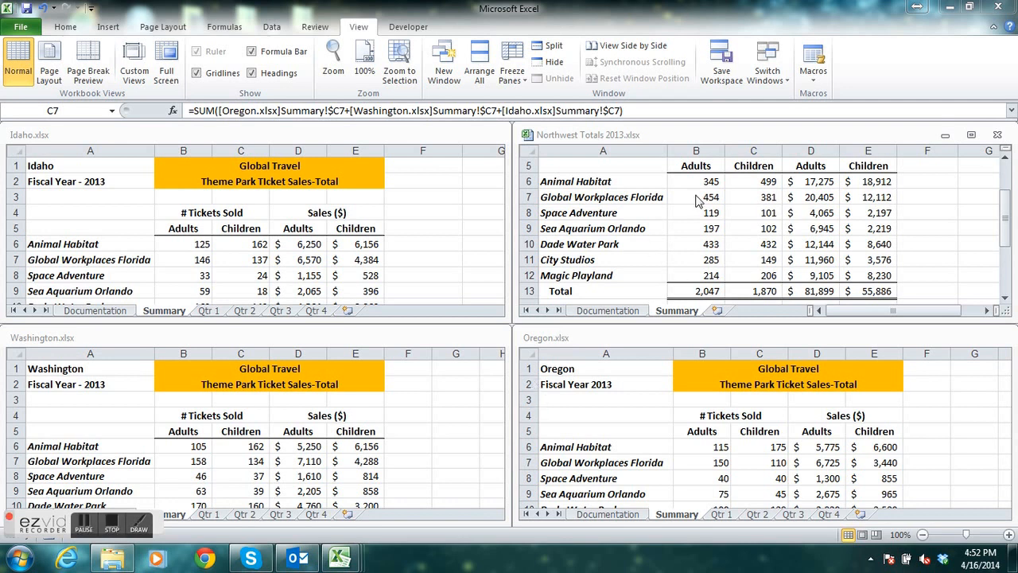
Switch to the Northwest Totals 2013 workbook and display the empty rows below the Purpose entry on its Documentation sheet.
click(771, 84)
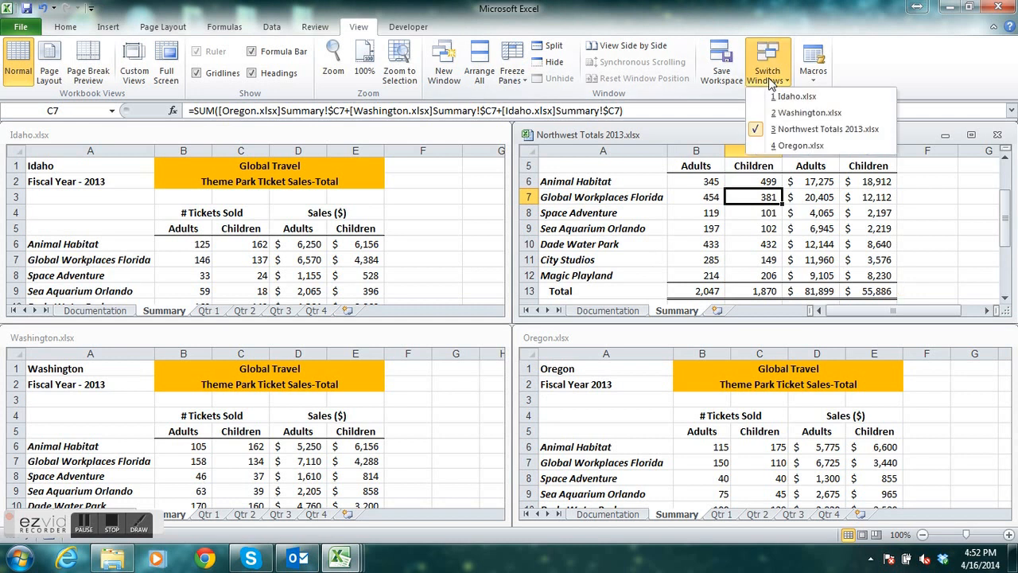
click(795, 134)
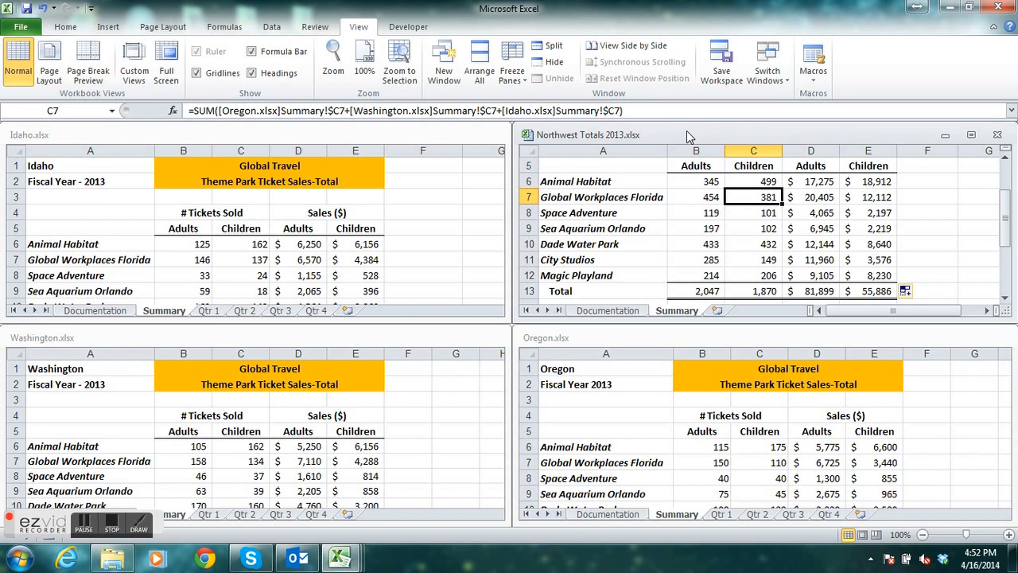
click(622, 312)
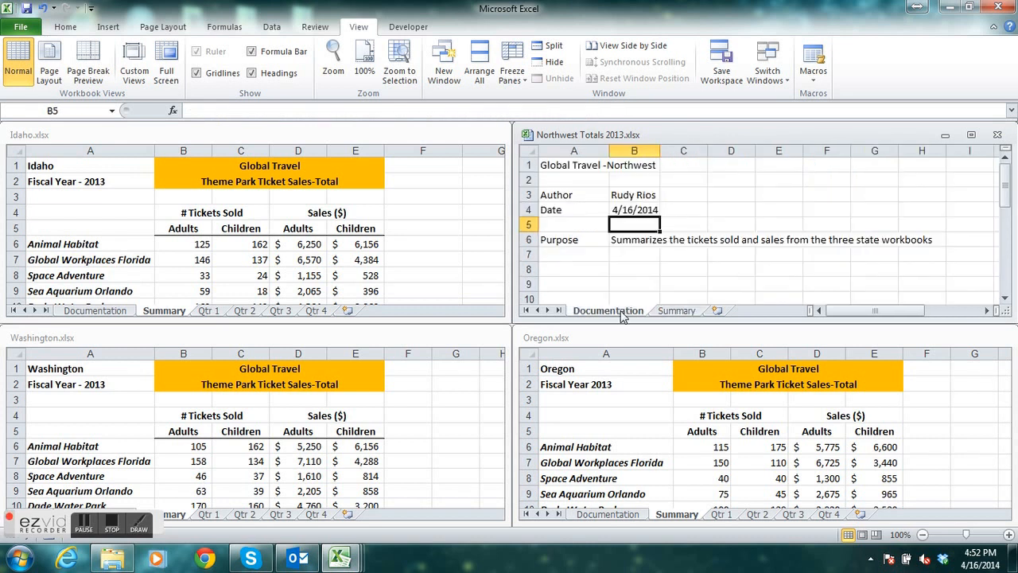
click(1003, 301)
click(1004, 301)
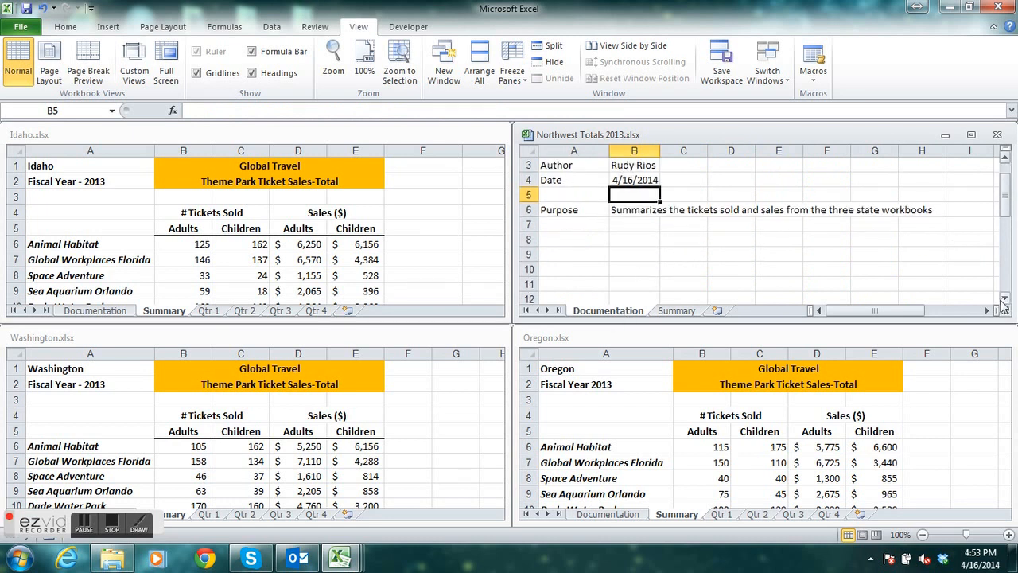
click(1004, 302)
click(554, 254)
click(558, 271)
click(560, 284)
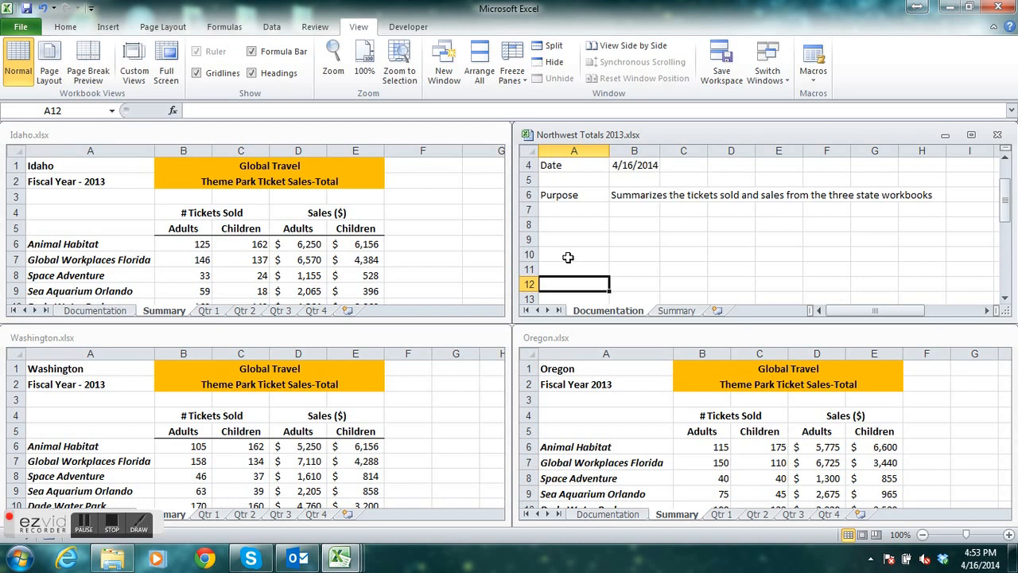
click(568, 257)
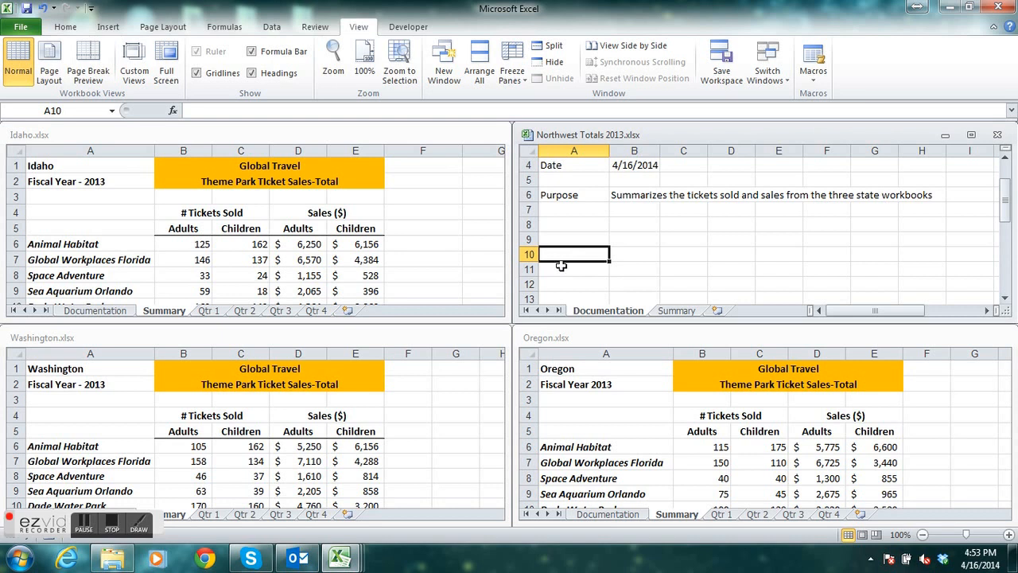
click(561, 271)
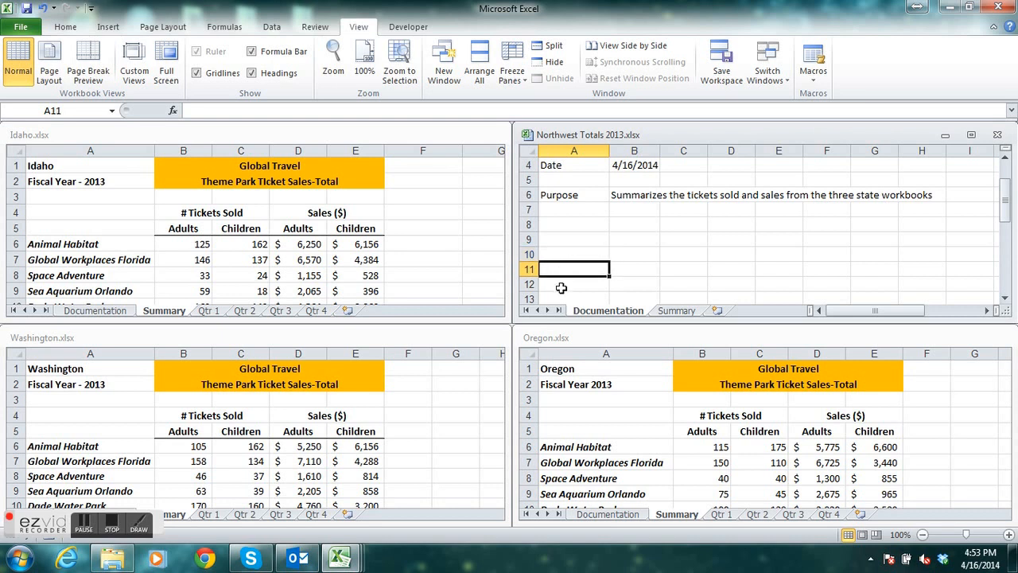
click(562, 288)
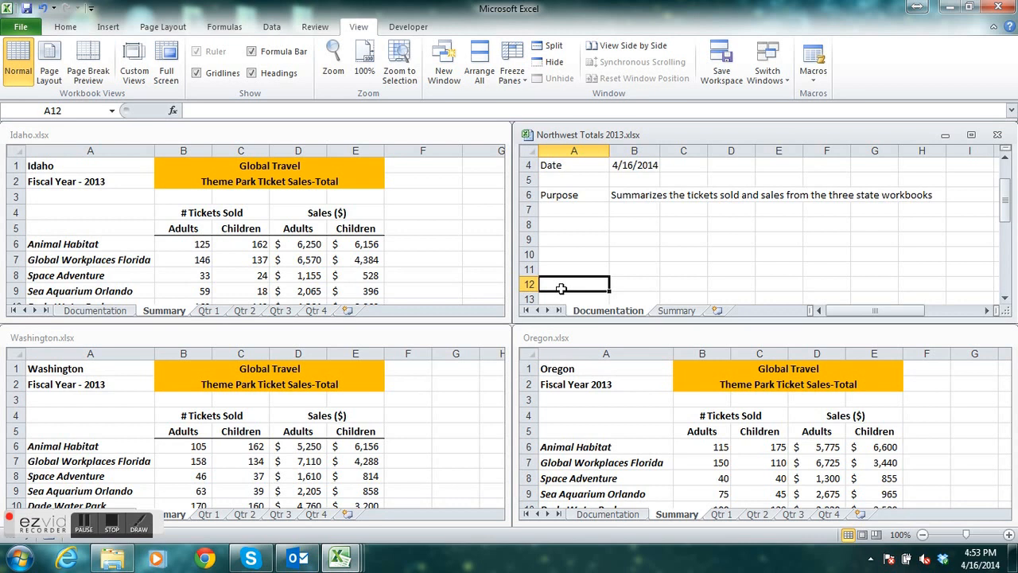
Insert a hyperlink to Idaho.xlsx in cell A10 of the Documentation sheet with the display text "Idaho".
click(578, 255)
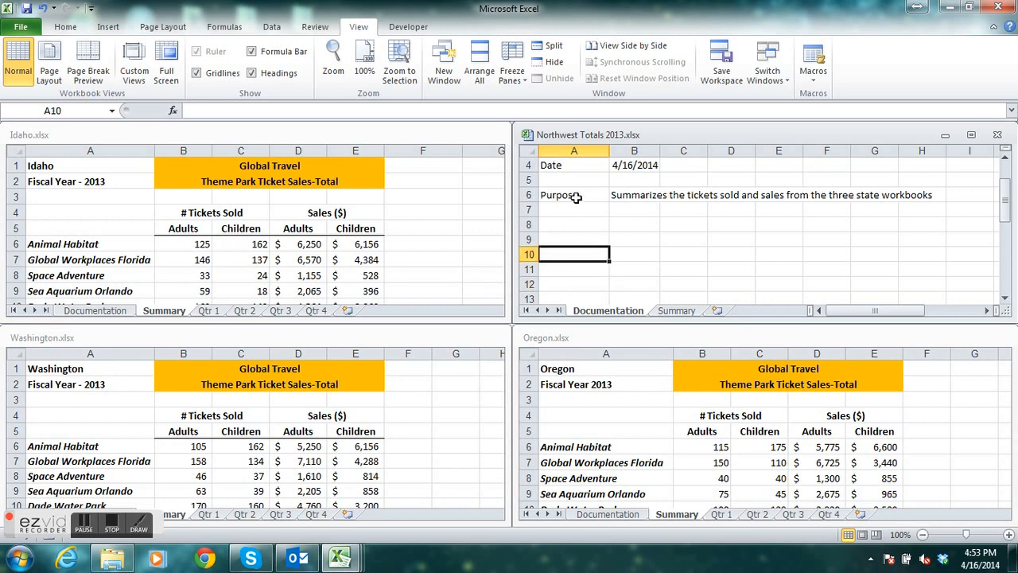
click(110, 27)
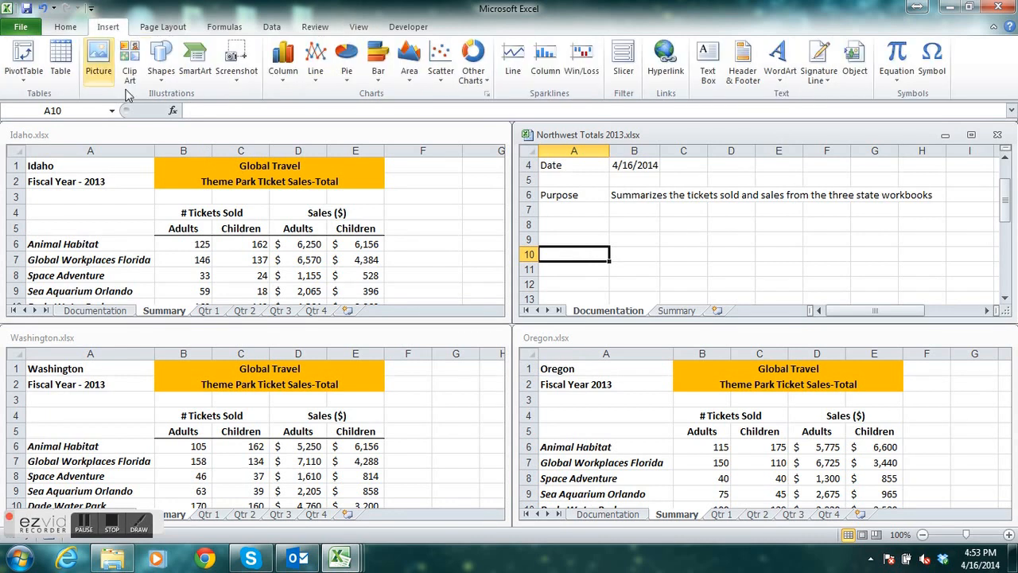
click(676, 70)
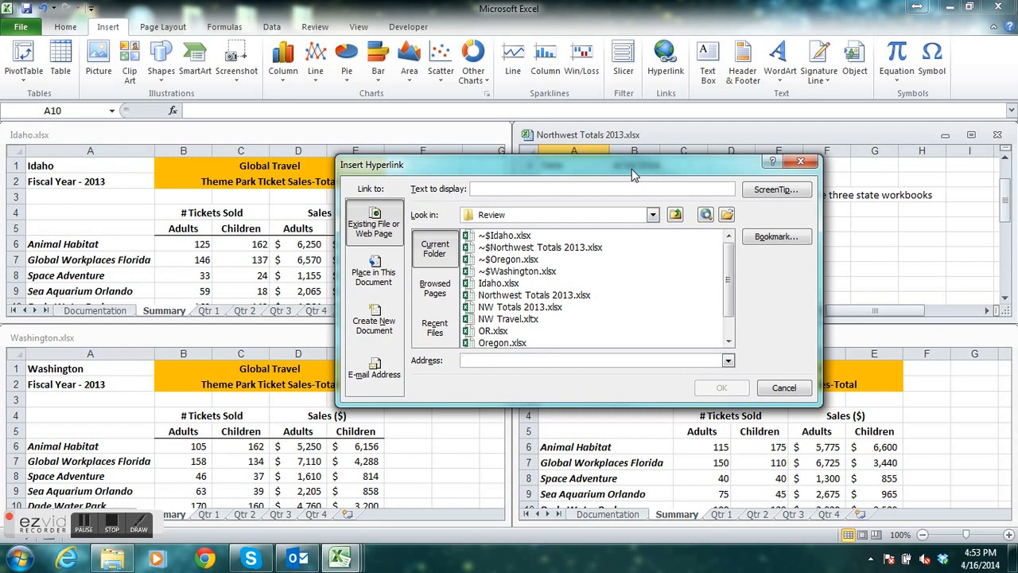
click(499, 284)
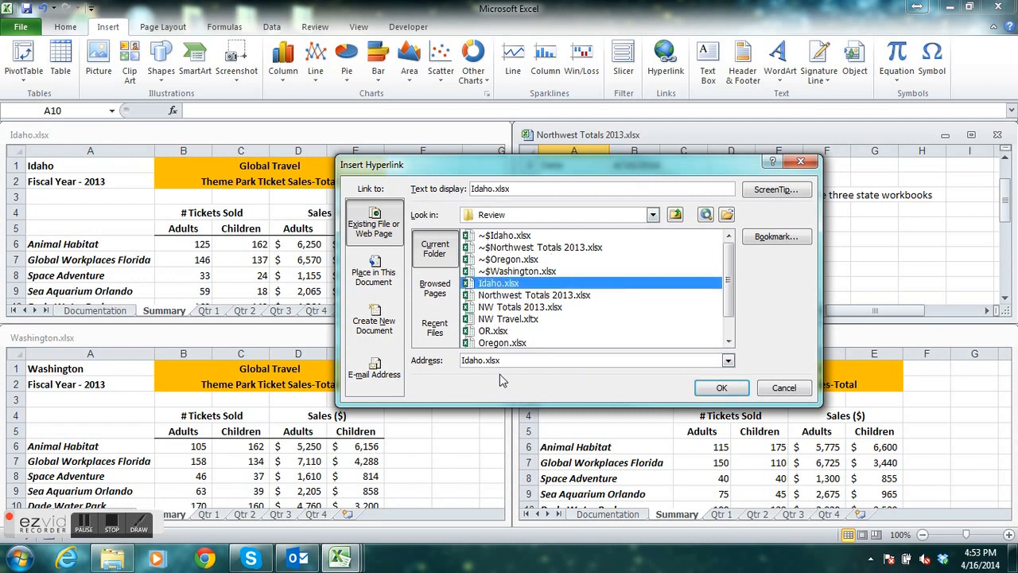
click(533, 191)
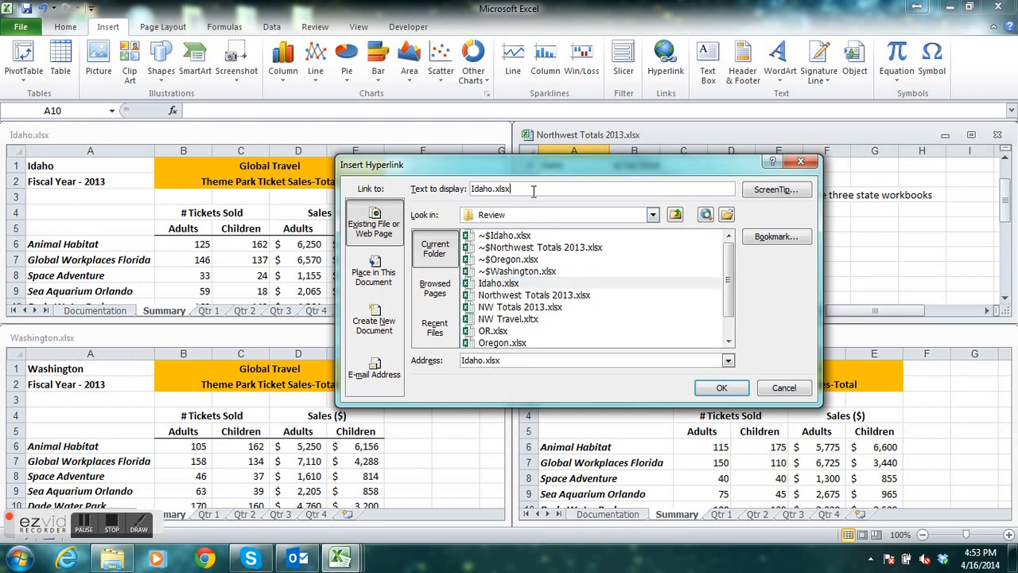
key(BackSpace)
key(BackSpace)
key(BackSpace)
key(BackSpace)
key(BackSpace)
click(720, 389)
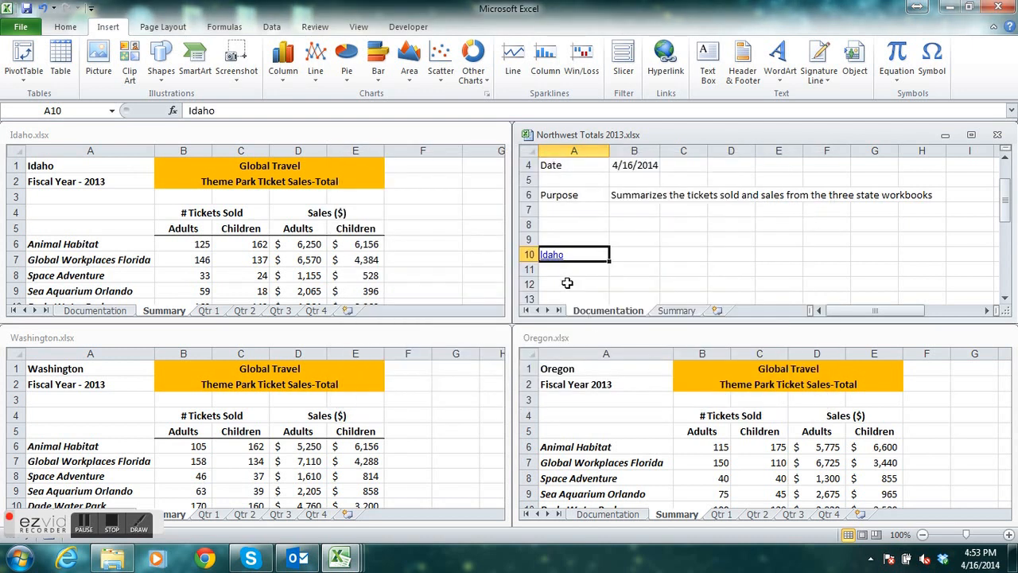
Insert a hyperlink to Oregon.xlsx in cell A11 of the Documentation sheet with the display text "Oregon".
click(563, 268)
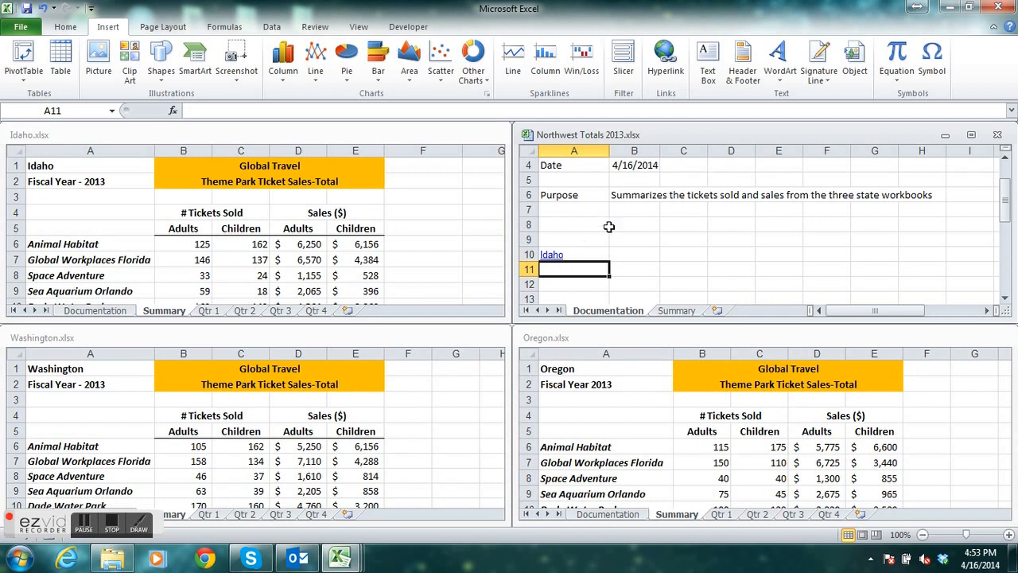
click(670, 72)
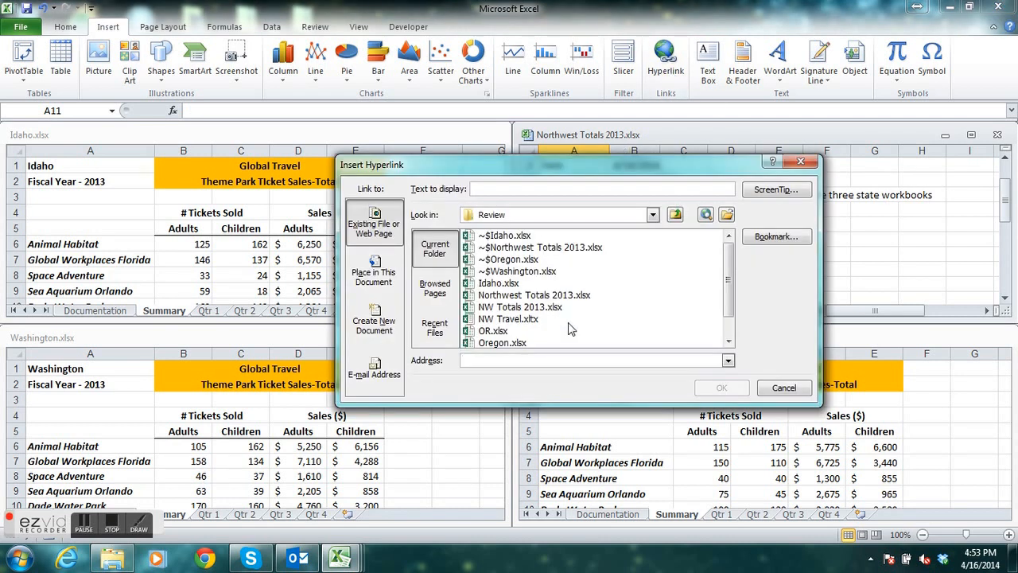
click(509, 342)
click(524, 189)
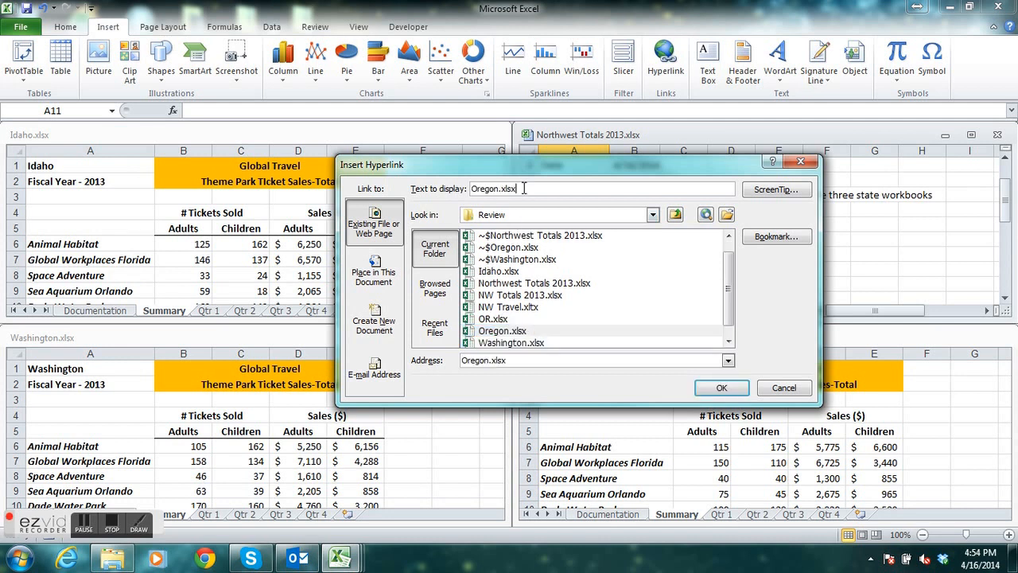
key(BackSpace)
key(BackSpace)
key(BackSpace)
key(BackSpace)
key(BackSpace)
click(730, 389)
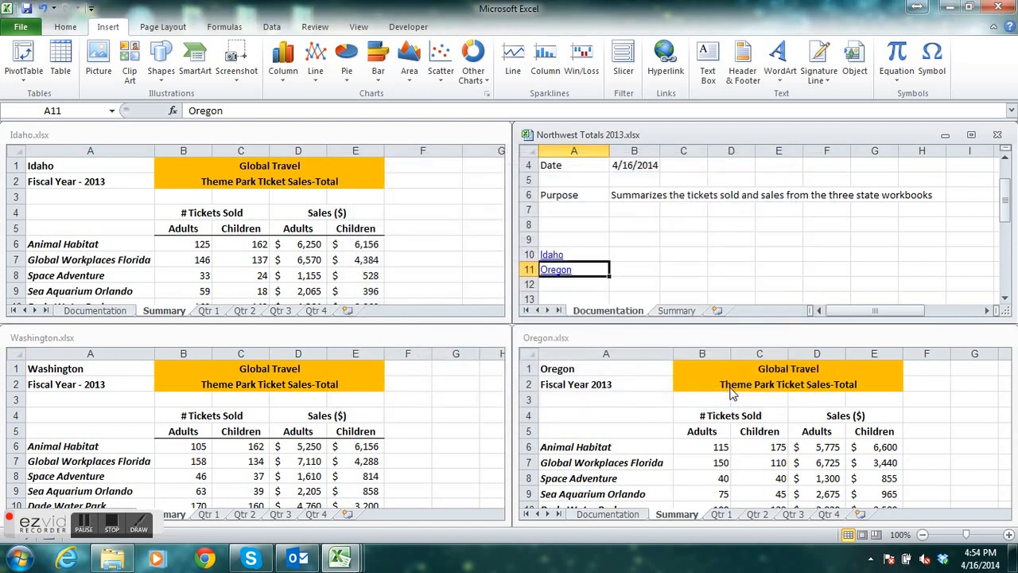
Insert a hyperlink to Washington.xlsx in cell A12 of the Documentation sheet with the display text "Washington".
click(560, 285)
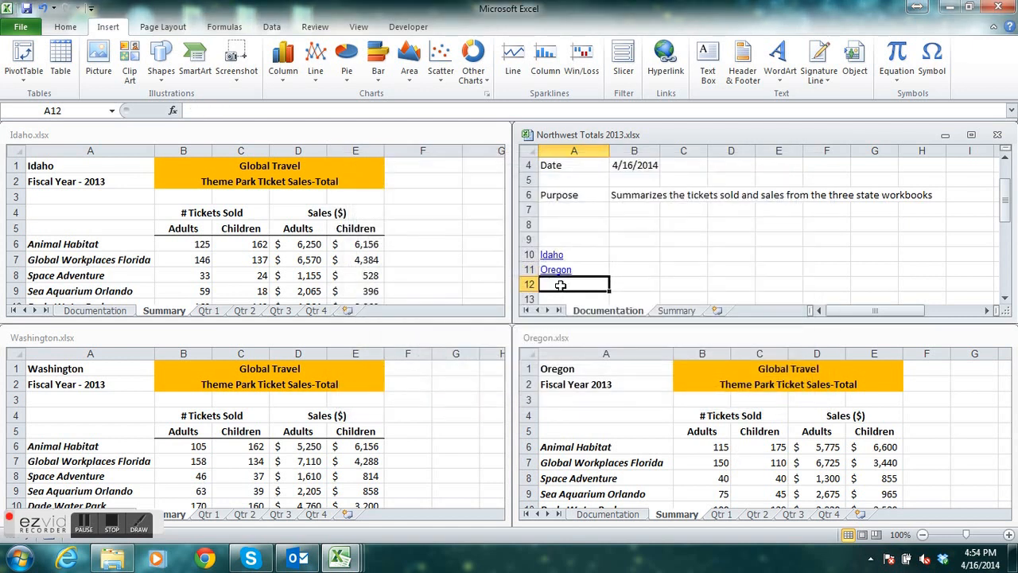
click(673, 73)
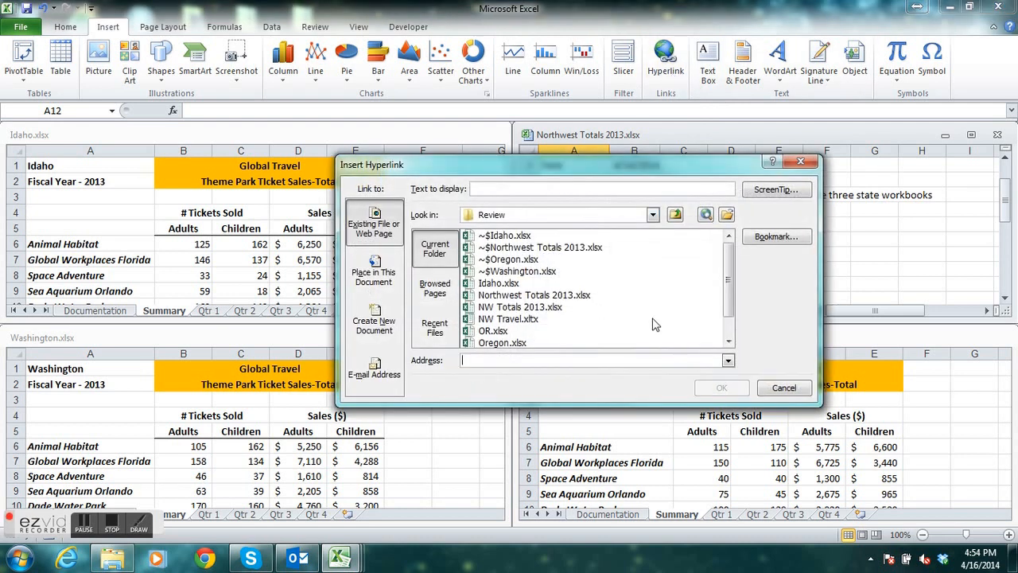
click(729, 341)
click(728, 341)
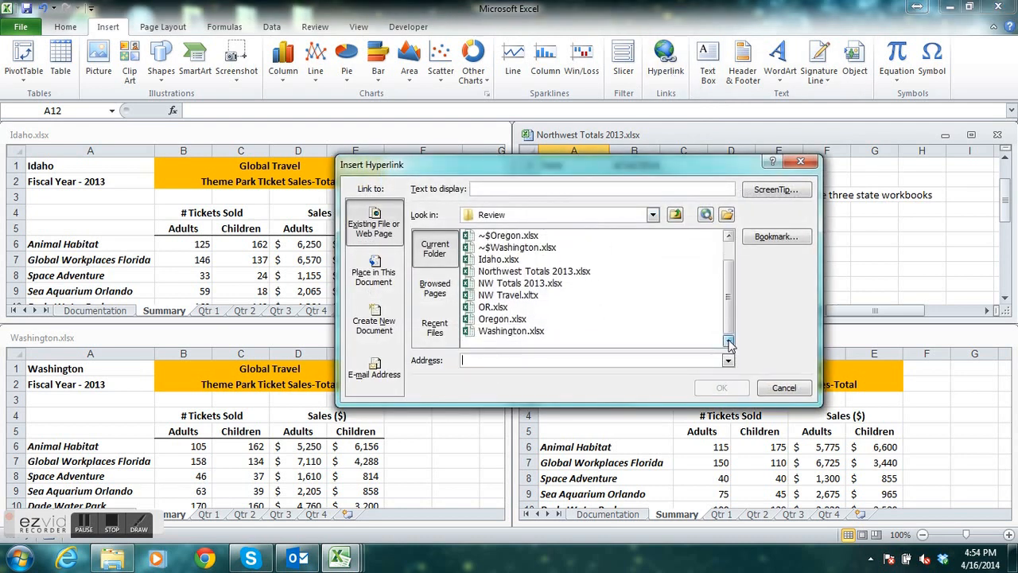
click(513, 331)
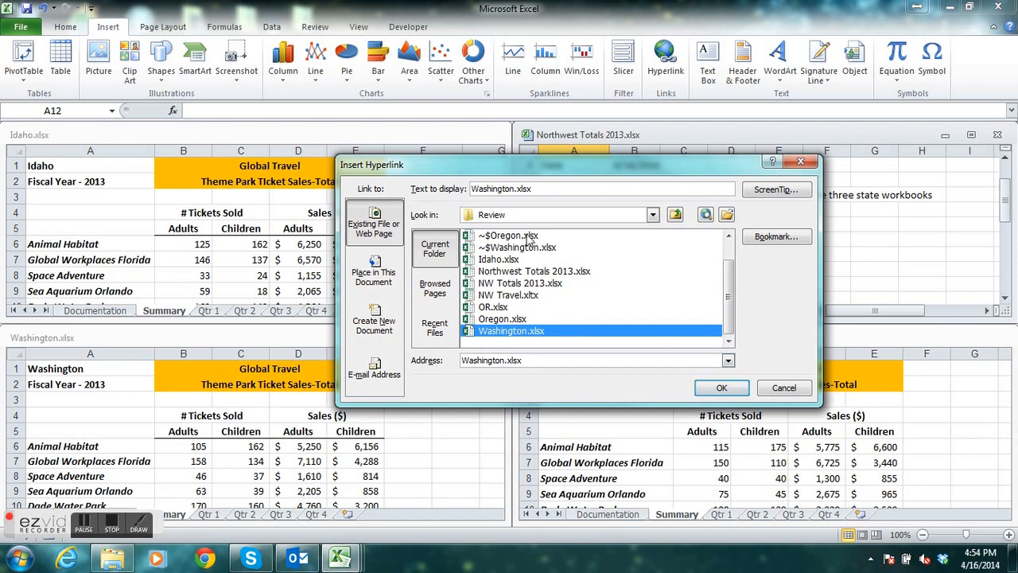
click(551, 188)
key(BackSpace)
key(BackSpace)
key(BackSpace)
key(BackSpace)
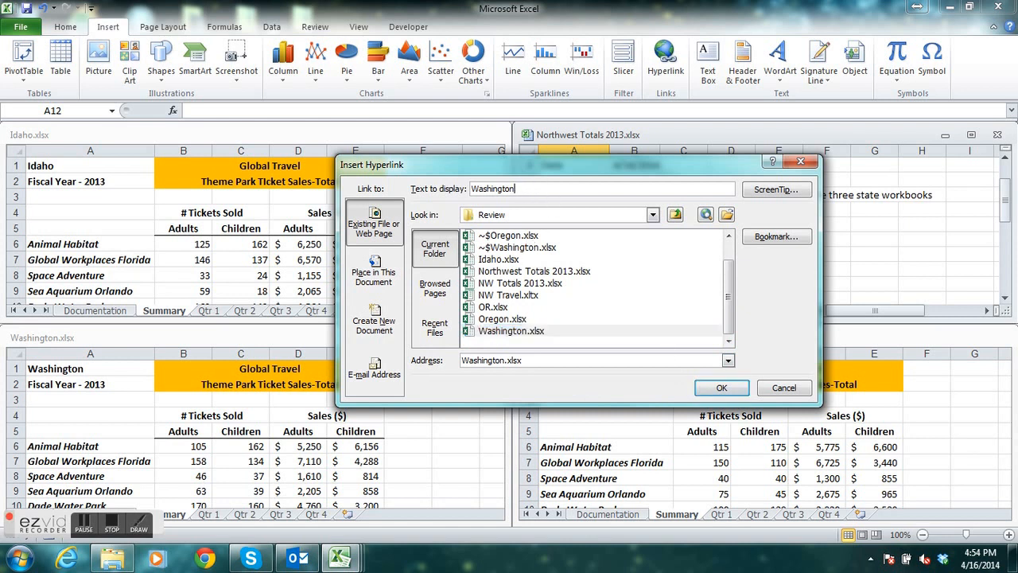
click(720, 396)
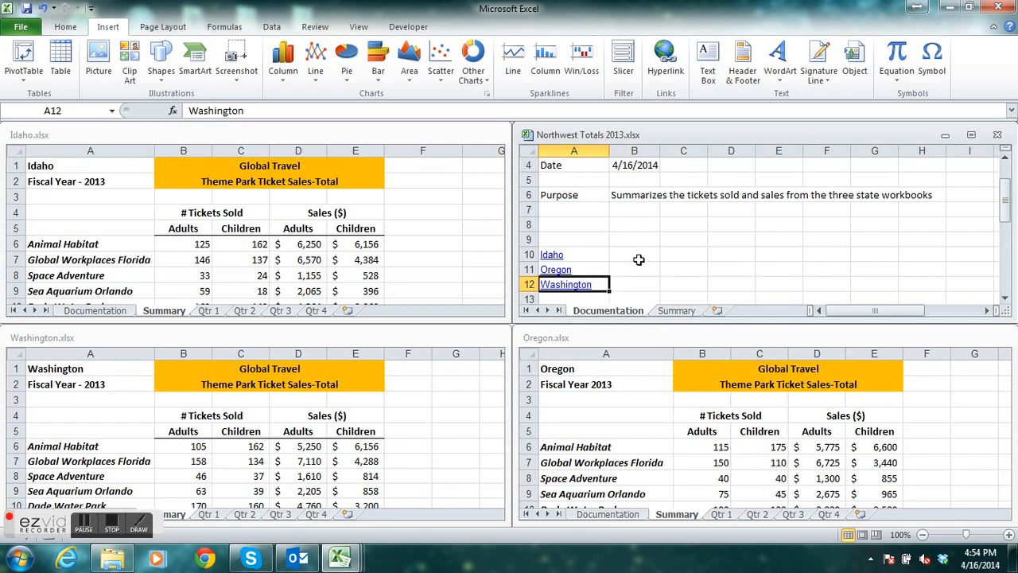
Edit the hyperlink in A10 to add the ScreenTip text "Idaho".
right_click(557, 253)
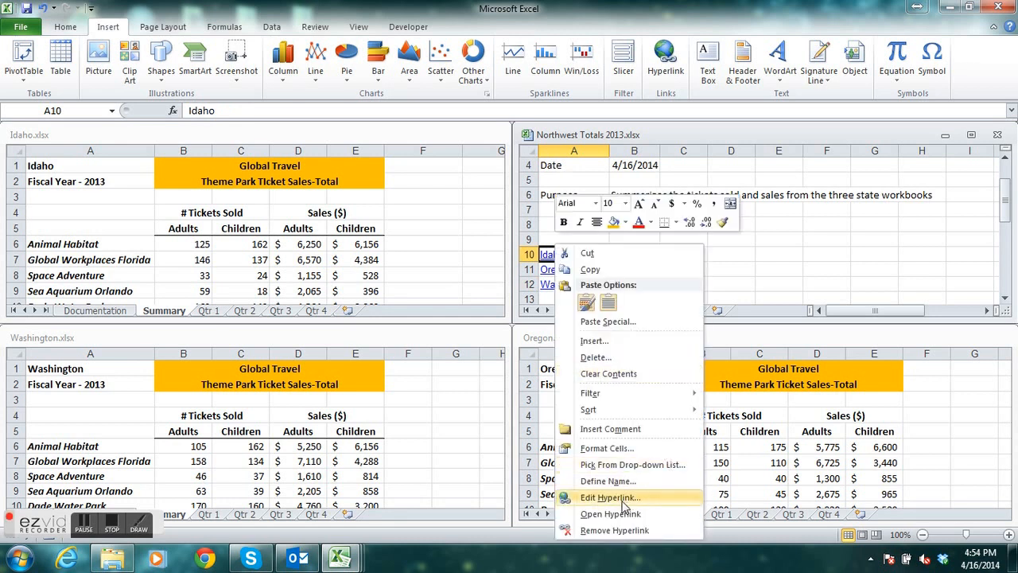
click(609, 497)
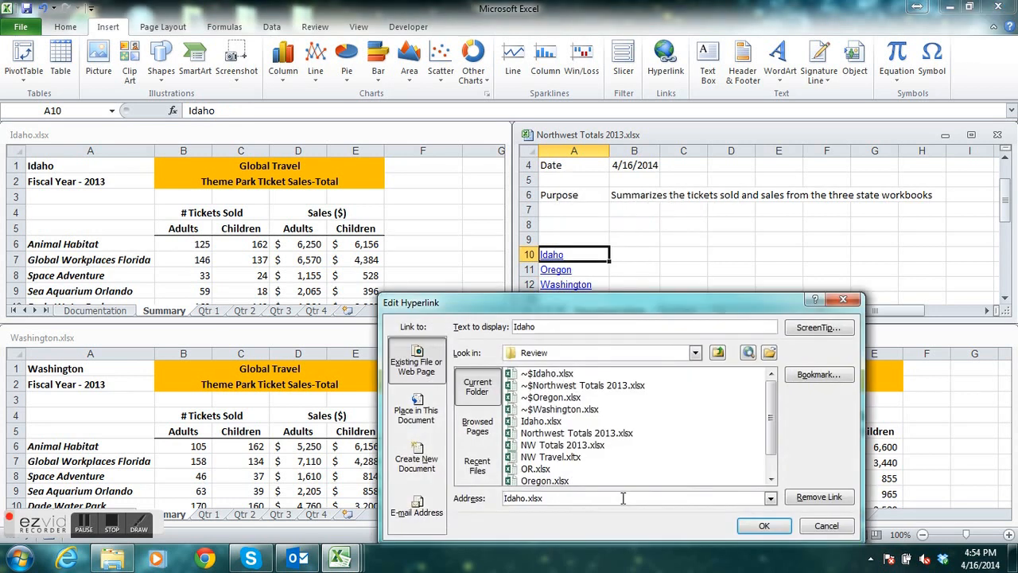
drag(683, 310, 702, 150)
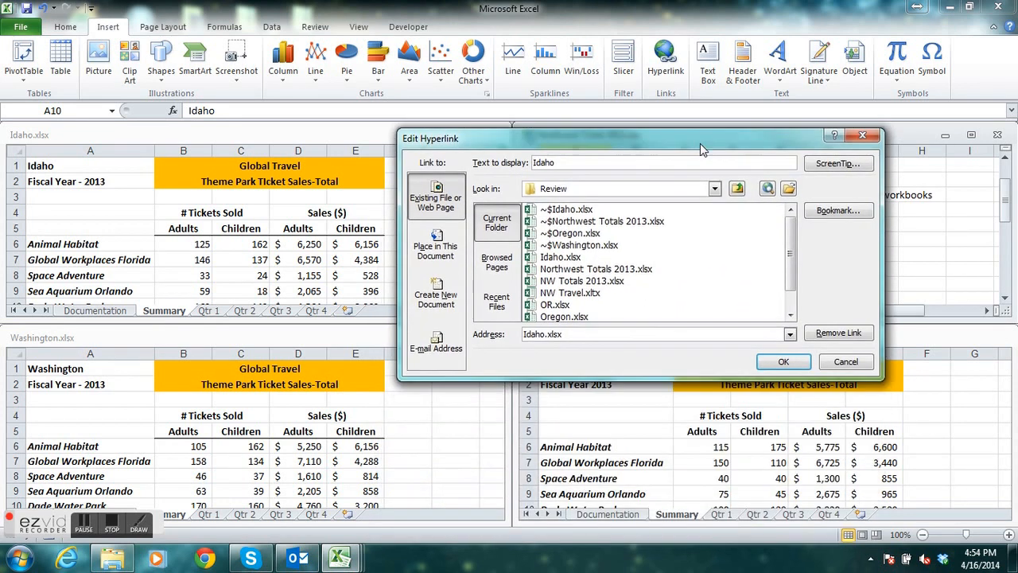
click(847, 166)
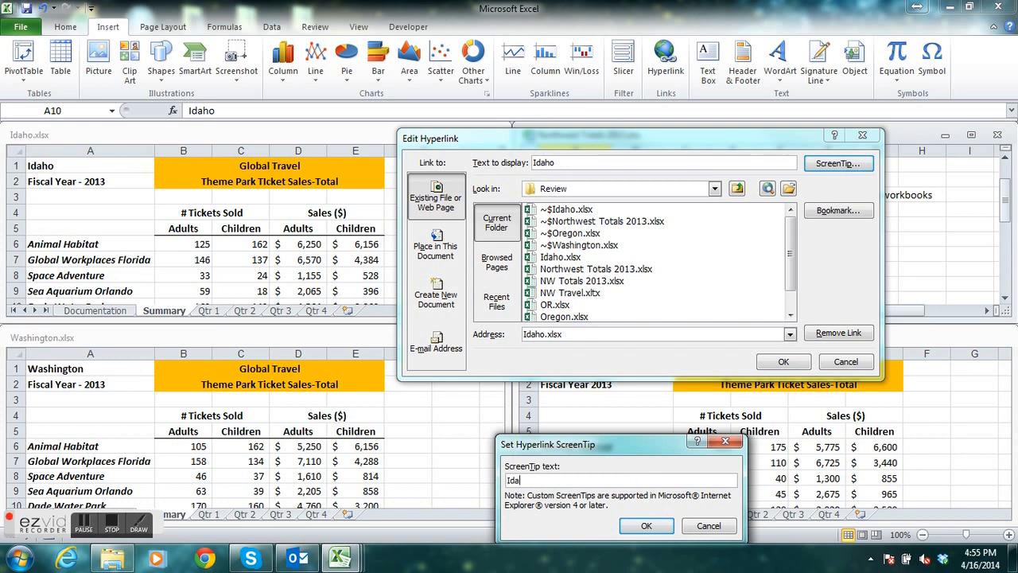
text(Idaho)
click(646, 525)
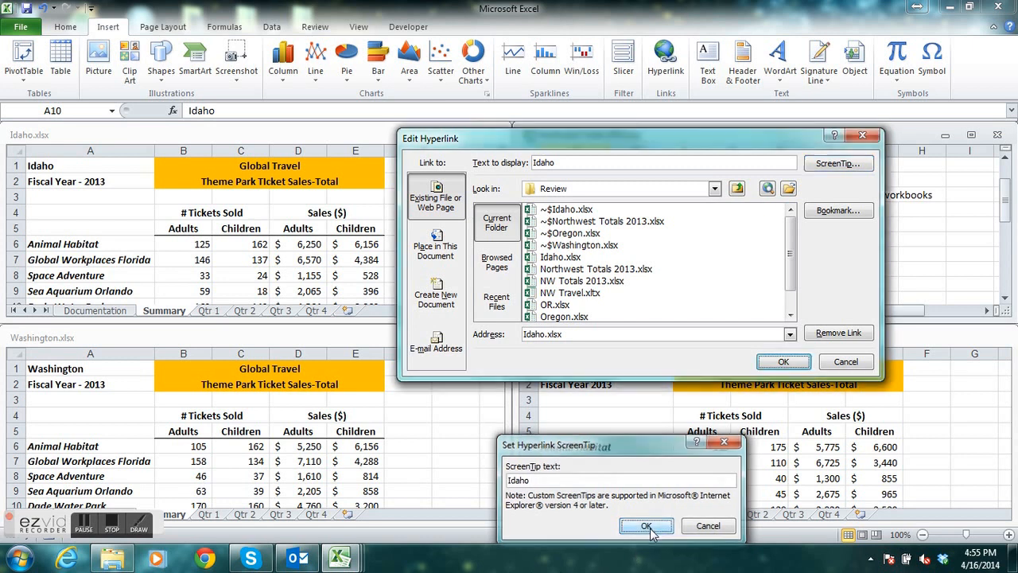
click(784, 362)
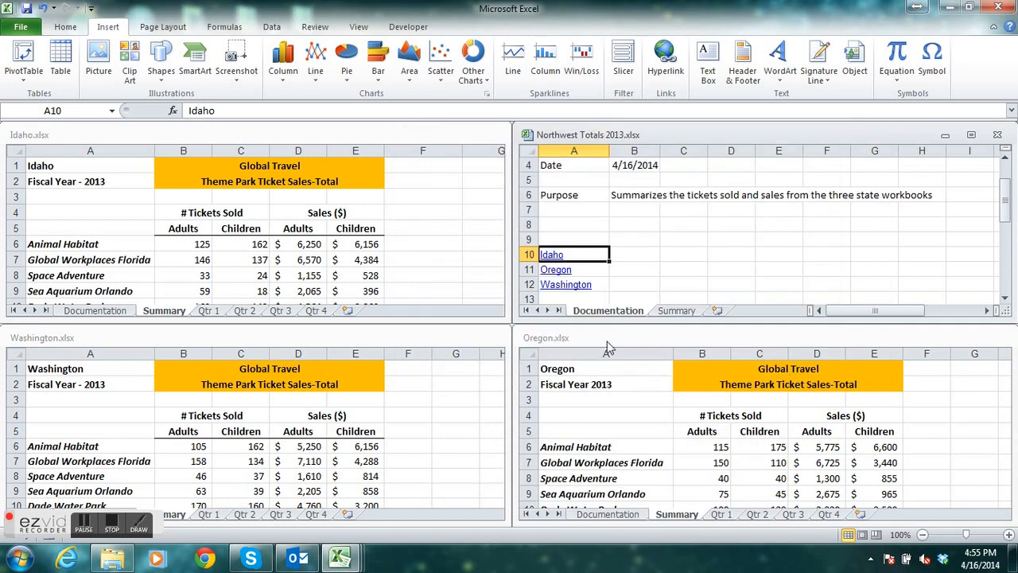
right_click(557, 271)
click(795, 261)
click(593, 226)
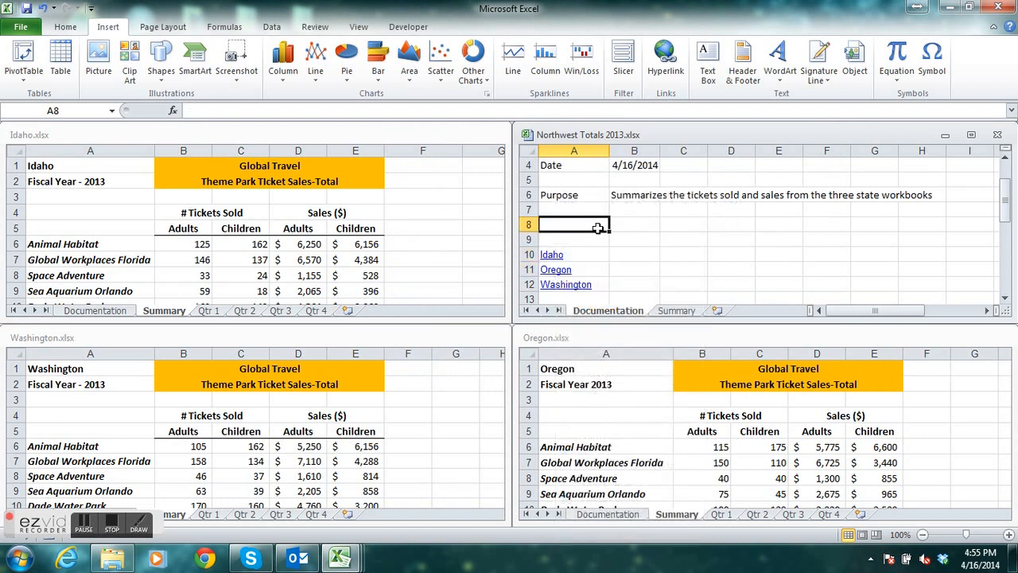
Edit the Oregon hyperlink in A11 to add the ScreenTip text "Oregon".
right_click(555, 273)
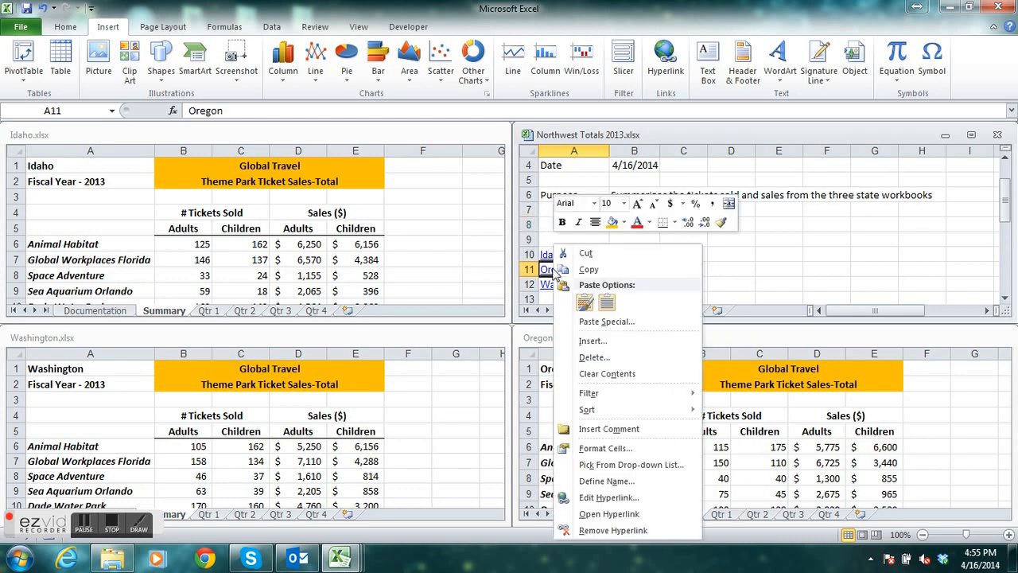
click(609, 500)
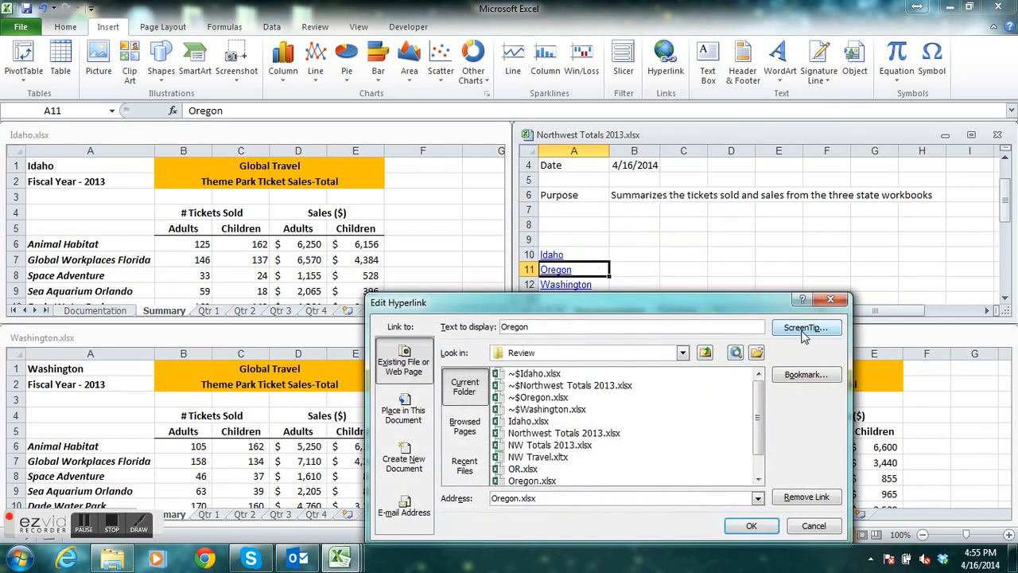
click(805, 329)
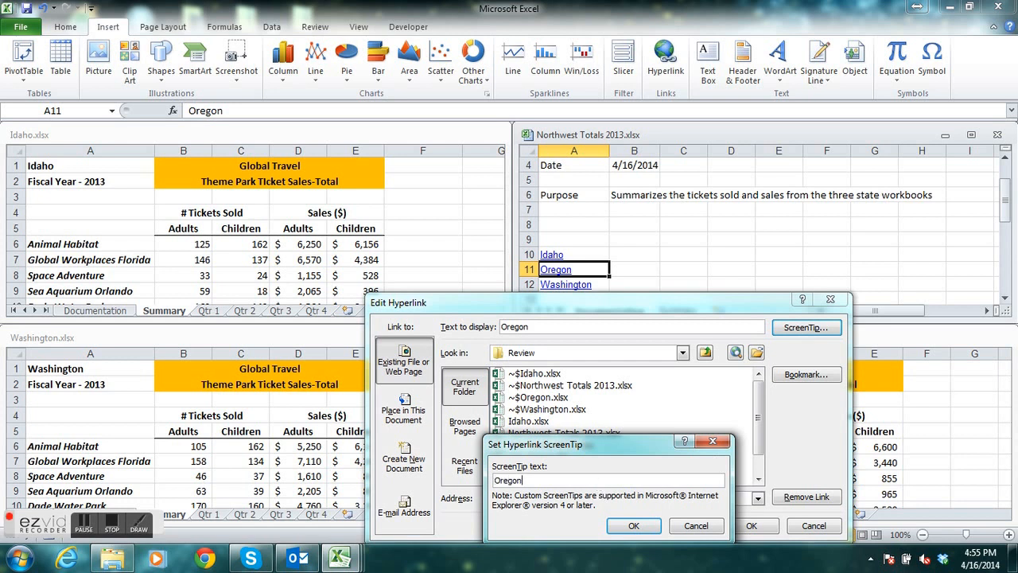
click(629, 524)
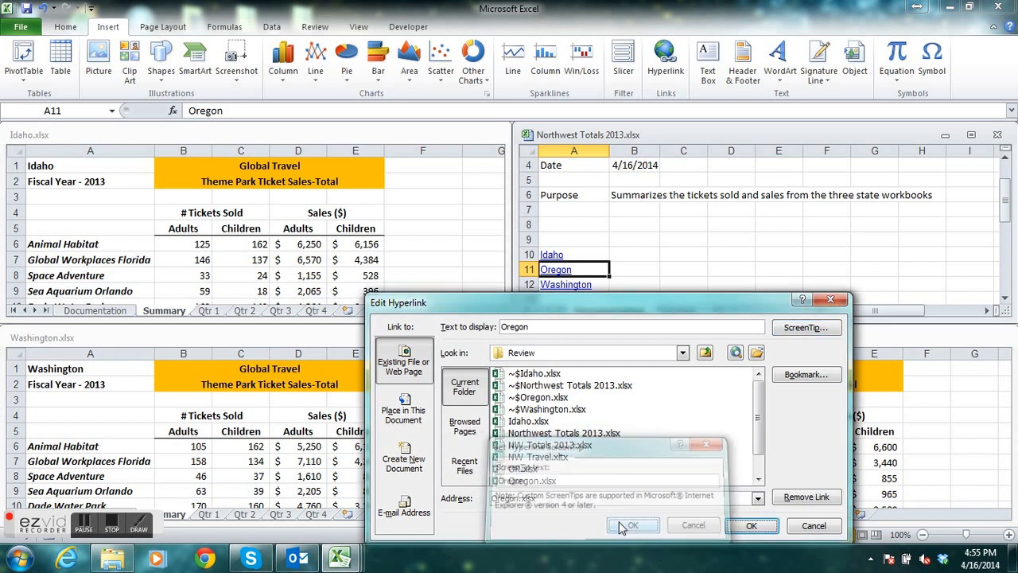
click(748, 525)
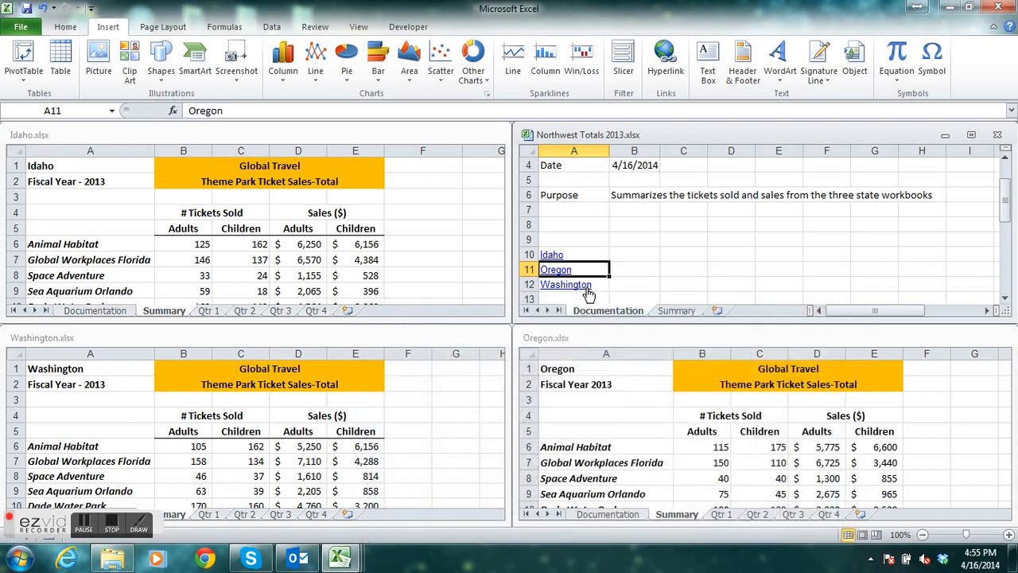
Edit the Washington hyperlink in A12 to add the ScreenTip text "Washington".
right_click(583, 288)
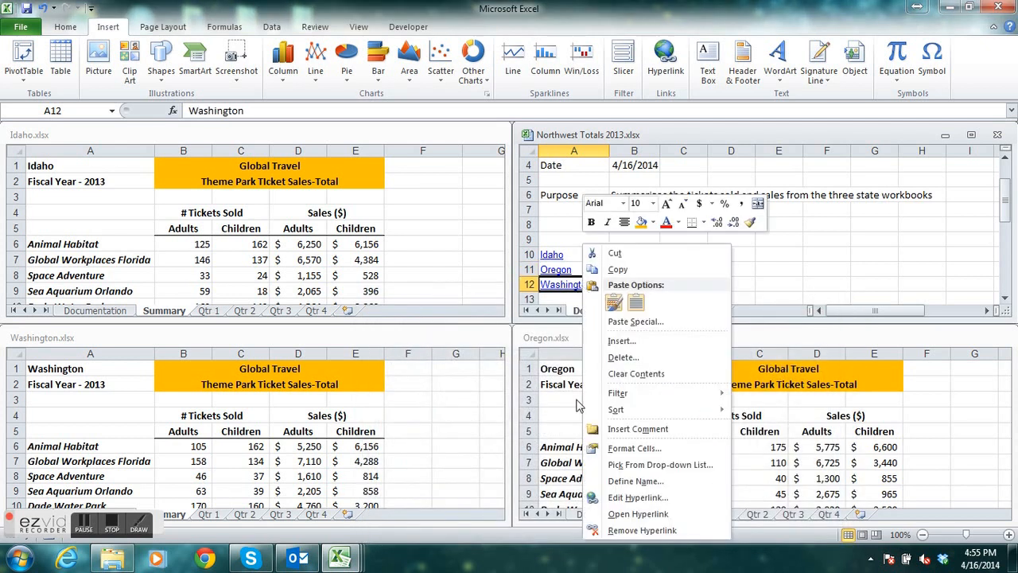
click(655, 498)
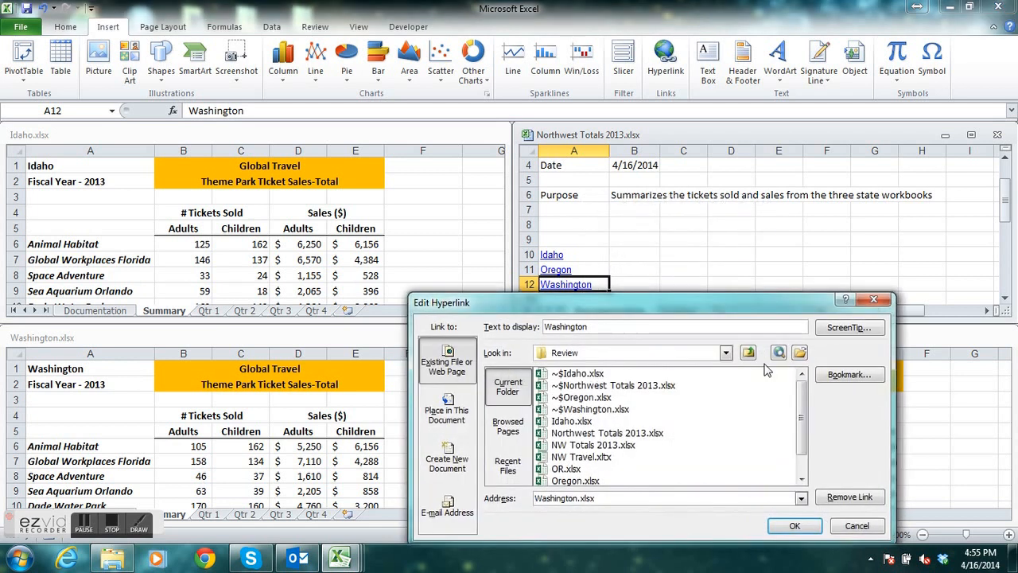
click(844, 327)
text(Wa)
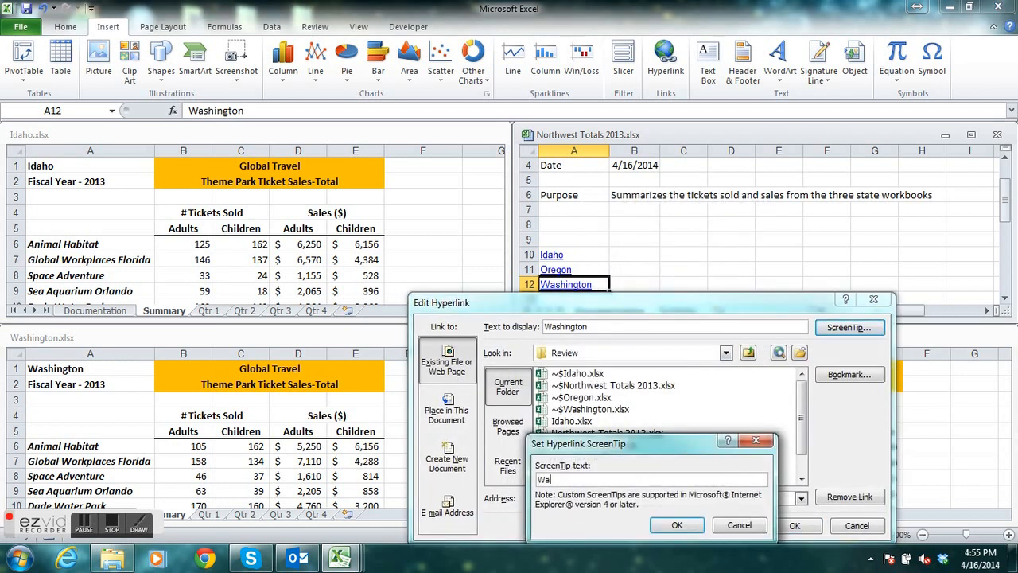
text(shington)
click(699, 526)
click(779, 527)
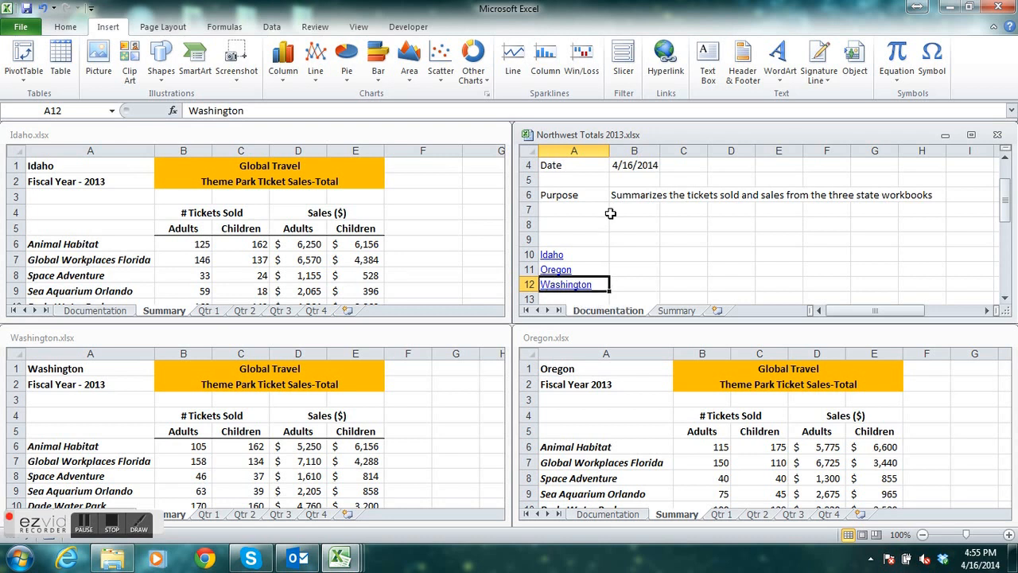
Close the Idaho, Washington and Oregon workbooks, saving changes when asked, and maximize the Northwest Totals 2013 workbook.
click(417, 133)
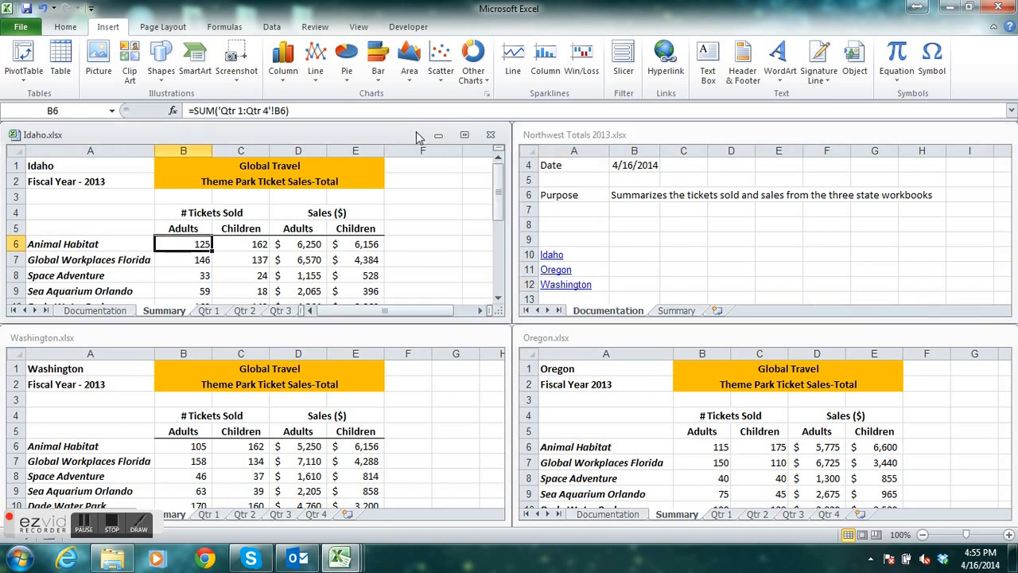
click(491, 135)
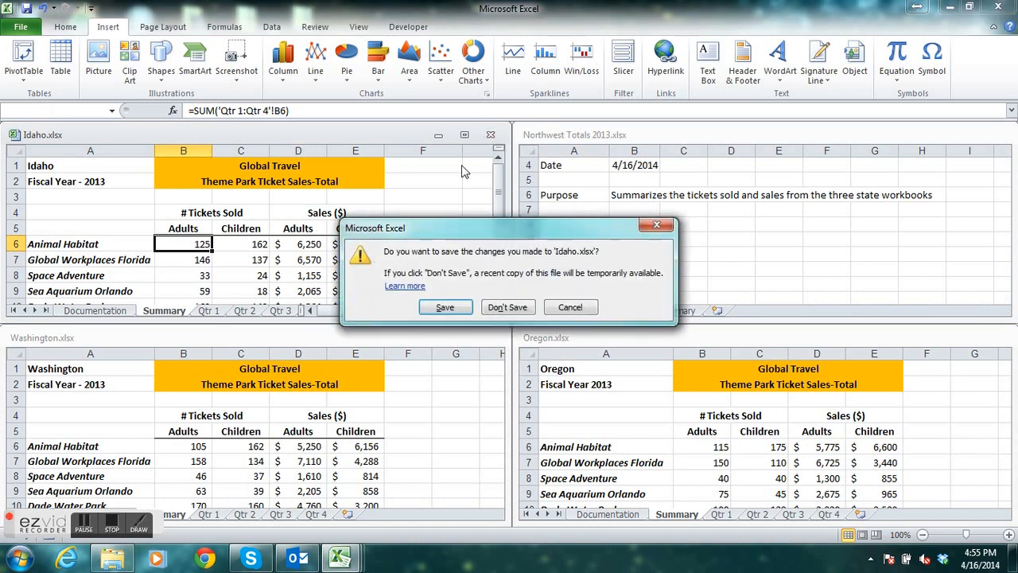
click(444, 307)
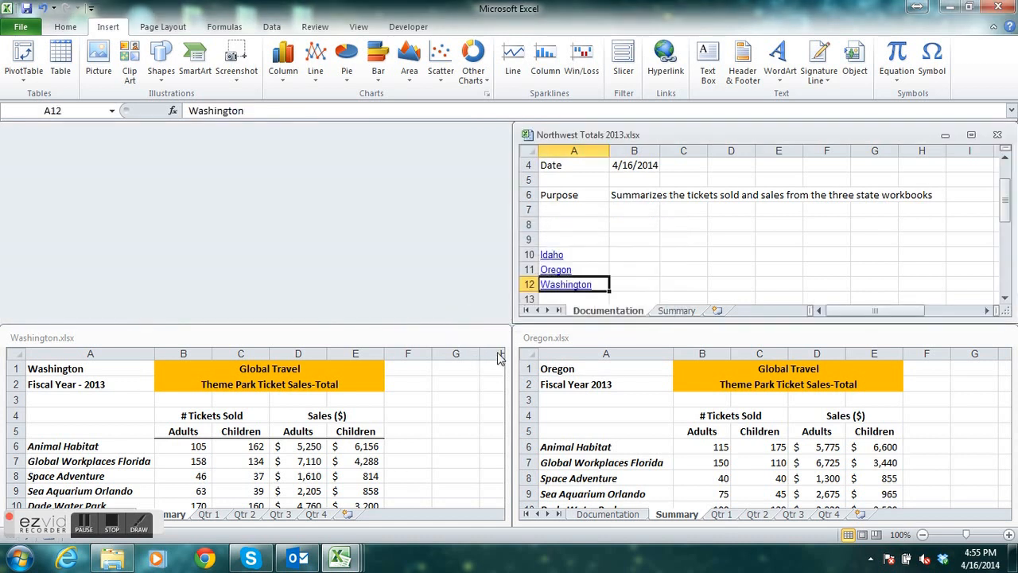
click(468, 340)
click(490, 338)
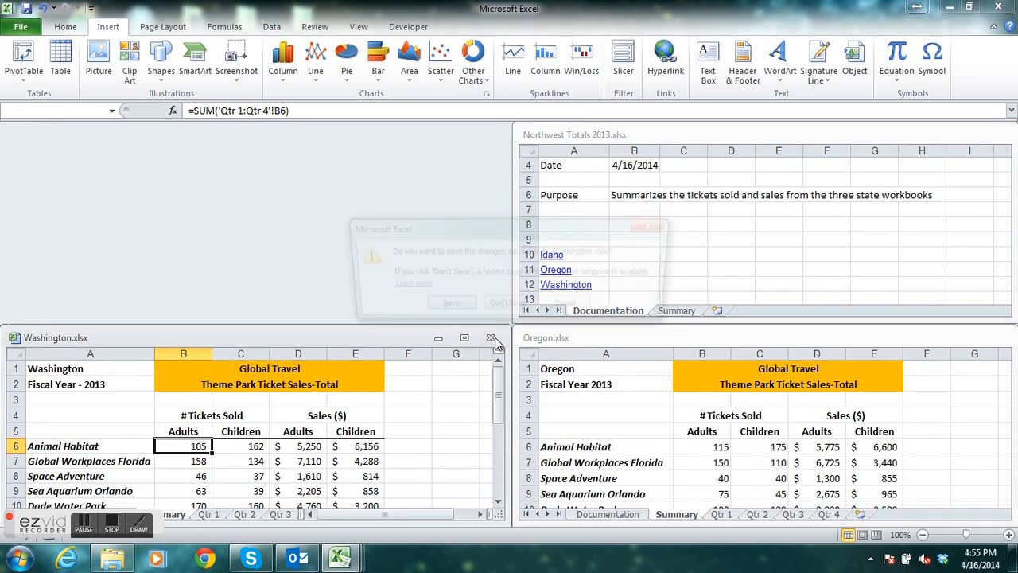
click(444, 308)
click(745, 337)
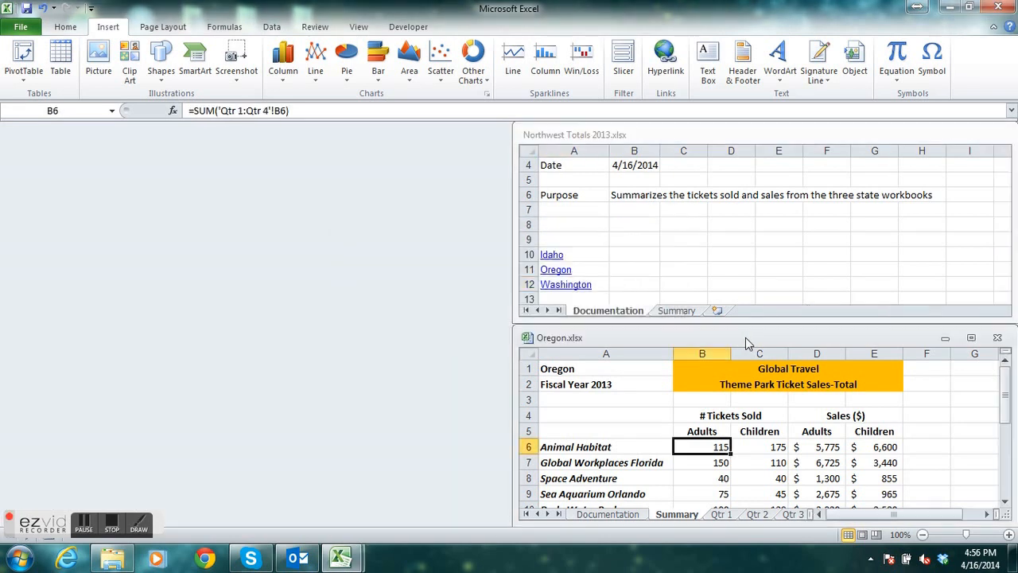
click(997, 337)
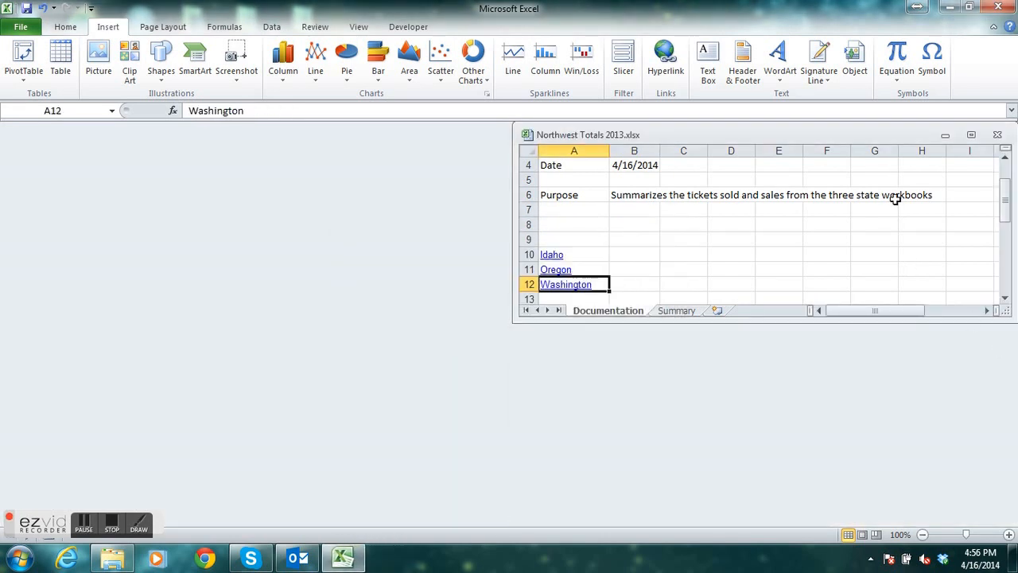
click(970, 136)
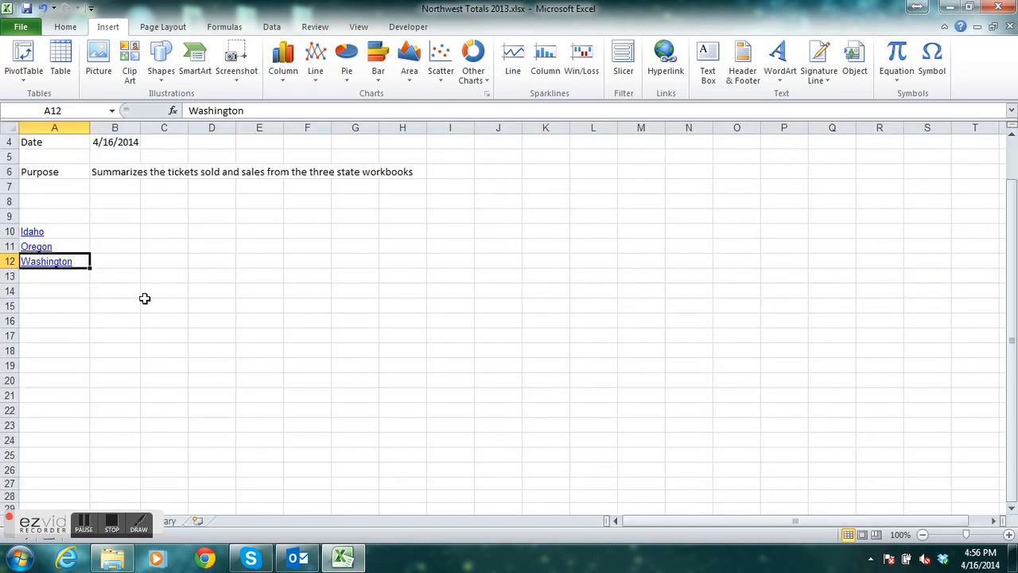
Test the Idaho, Oregon and Washington hyperlinks in A10:A12 by opening each linked workbook and returning to Northwest Totals 2013.
click(29, 232)
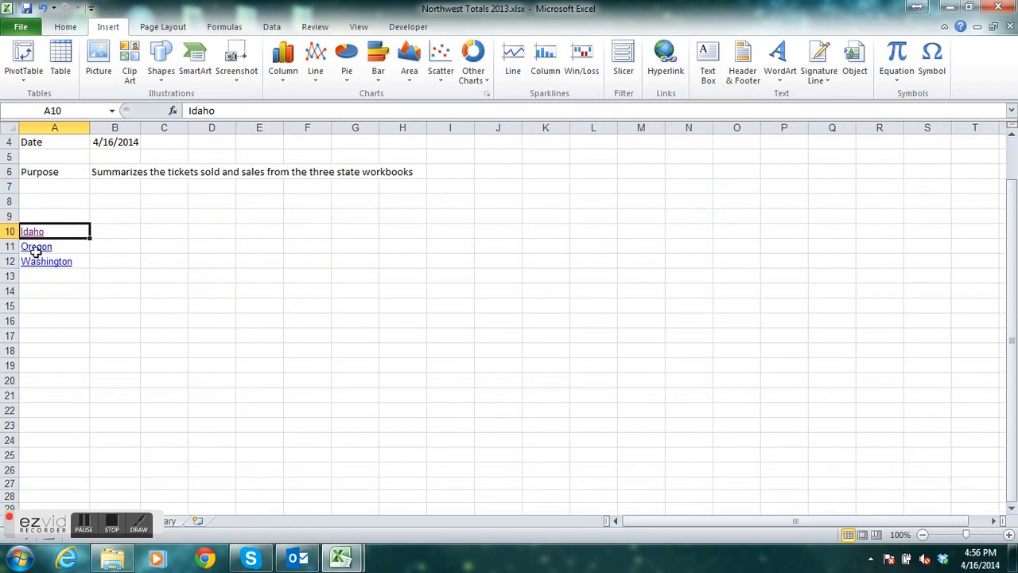
click(37, 248)
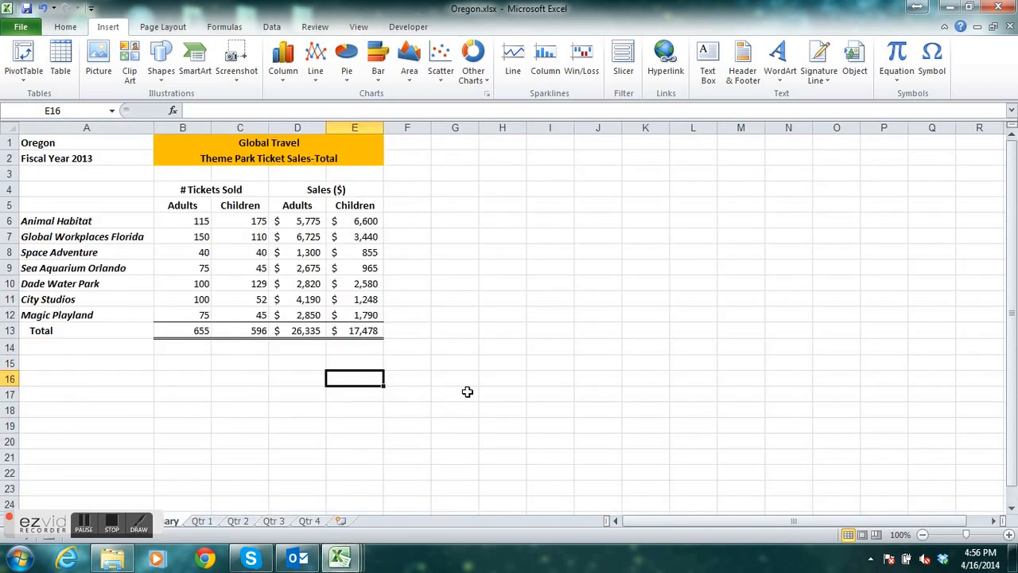
click(340, 557)
click(323, 470)
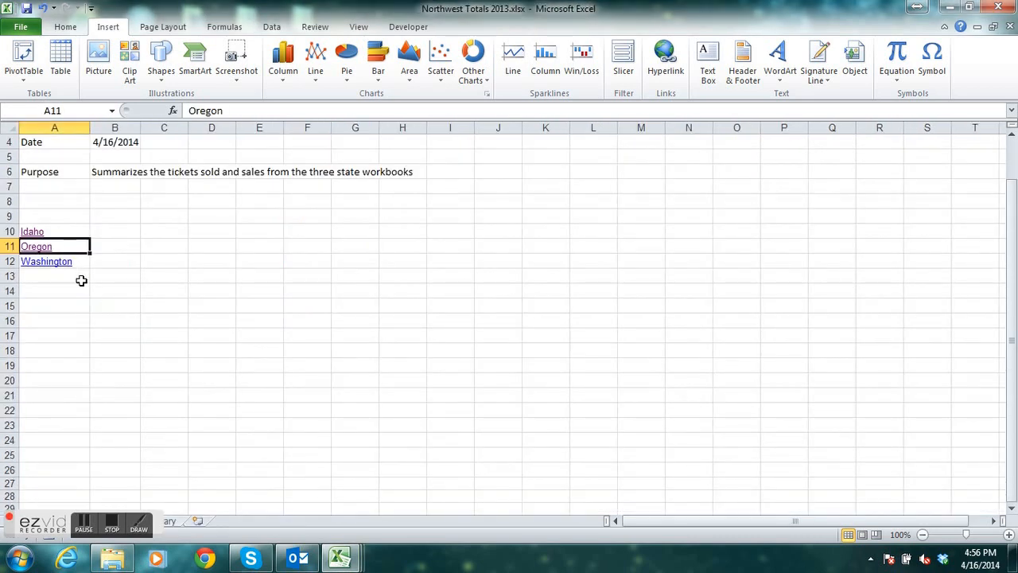
click(56, 266)
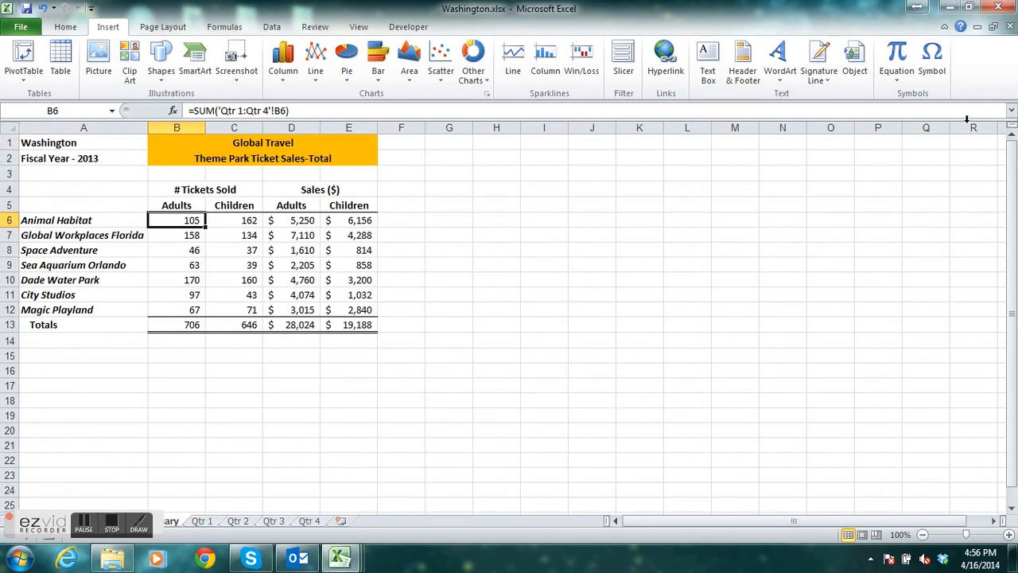
key(alt+Tab)
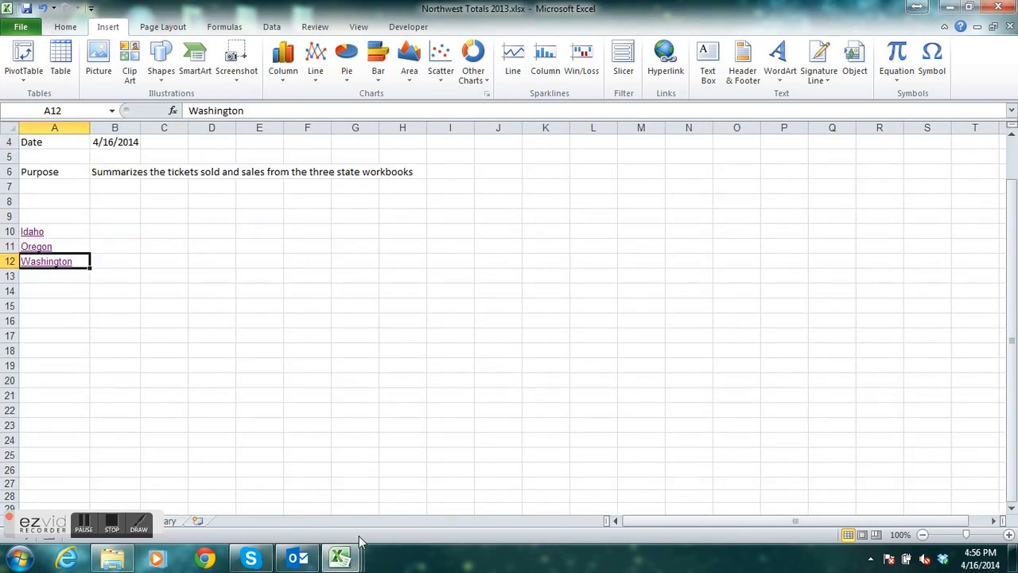
mouse_move(351, 561)
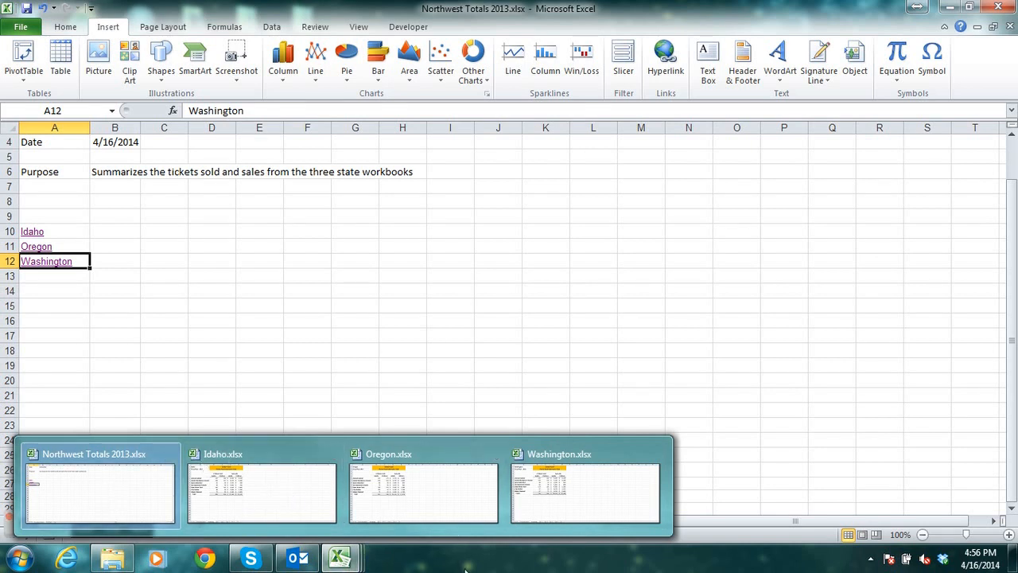
click(350, 559)
click(113, 526)
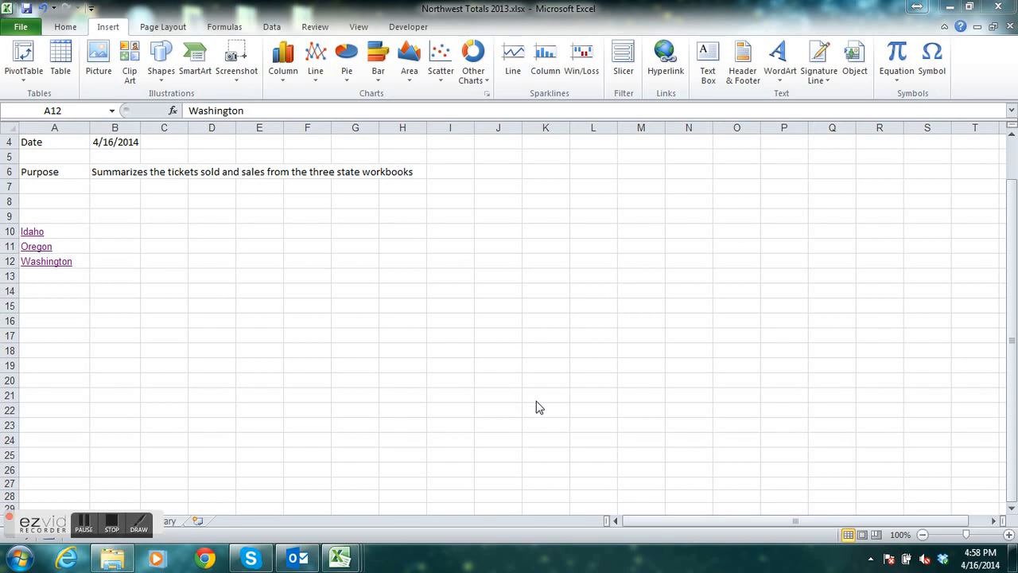
Arrange all open workbook windows as Tiled and snooze the Emergency Drill reminder for 1 hour.
mouse_move(341, 559)
click(357, 28)
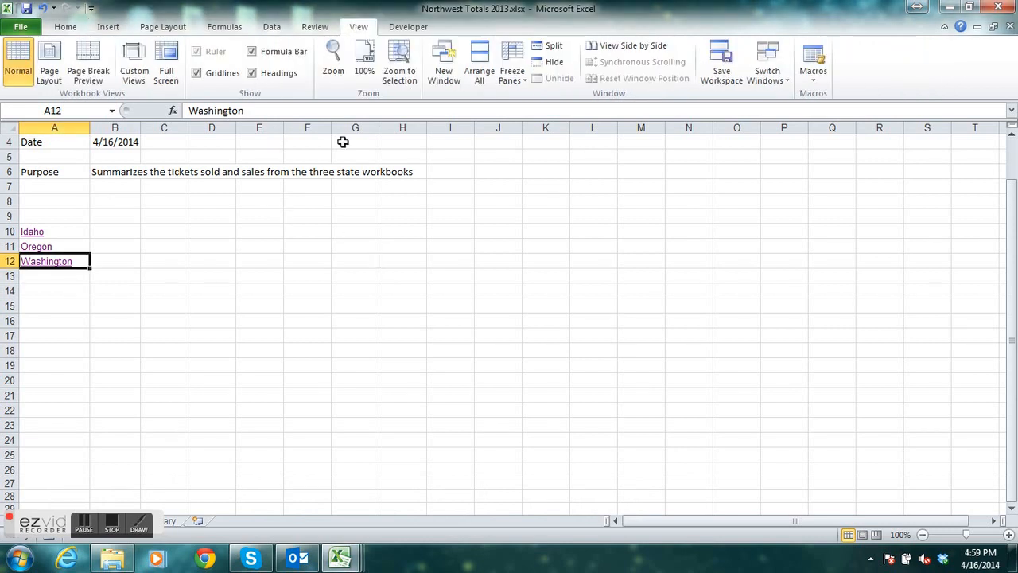
click(479, 70)
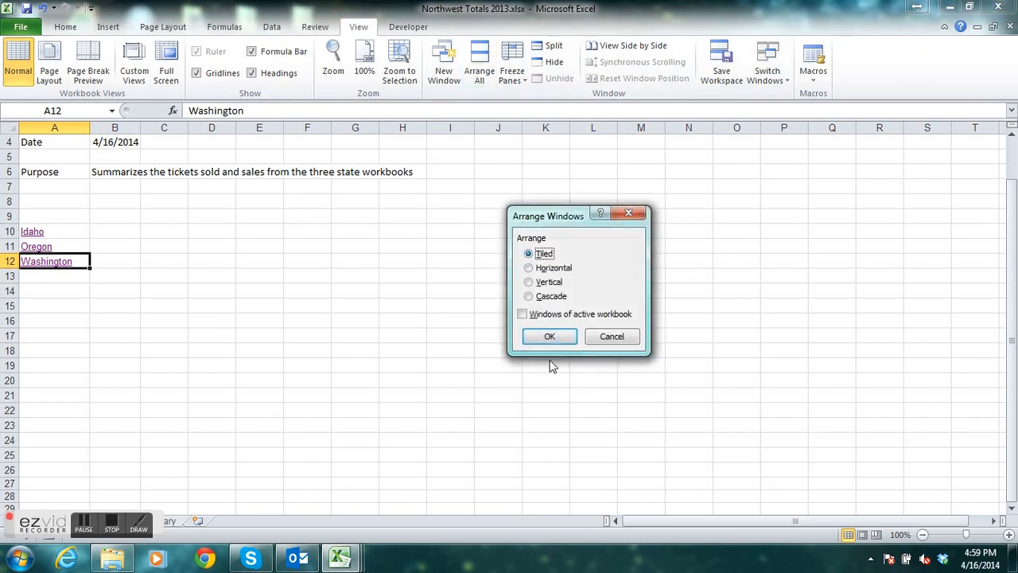
click(550, 336)
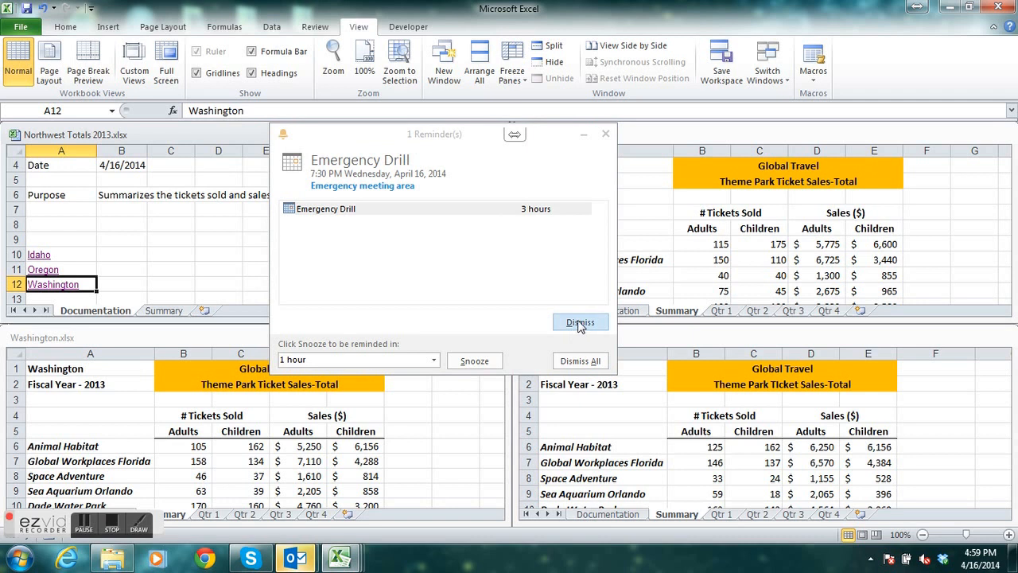
click(489, 363)
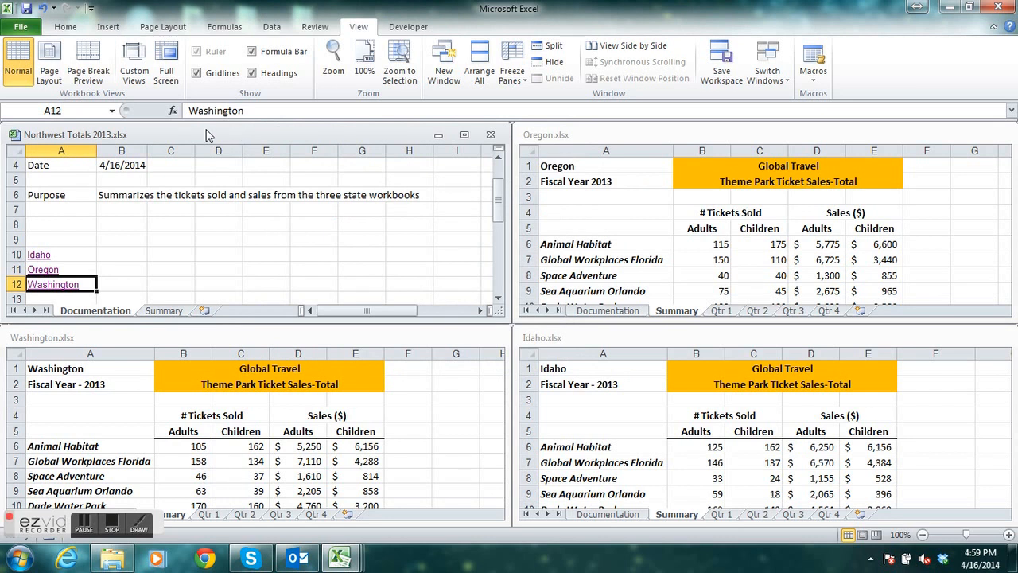
Show the Summary sheet in the Northwest Totals 2013 window and make Oregon's Summary sheet active.
click(179, 312)
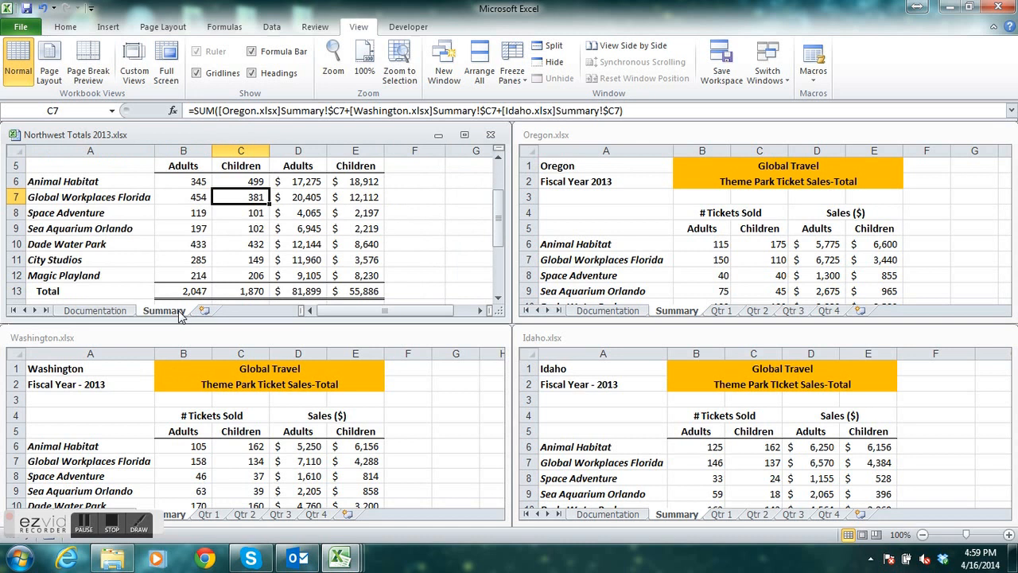
click(670, 312)
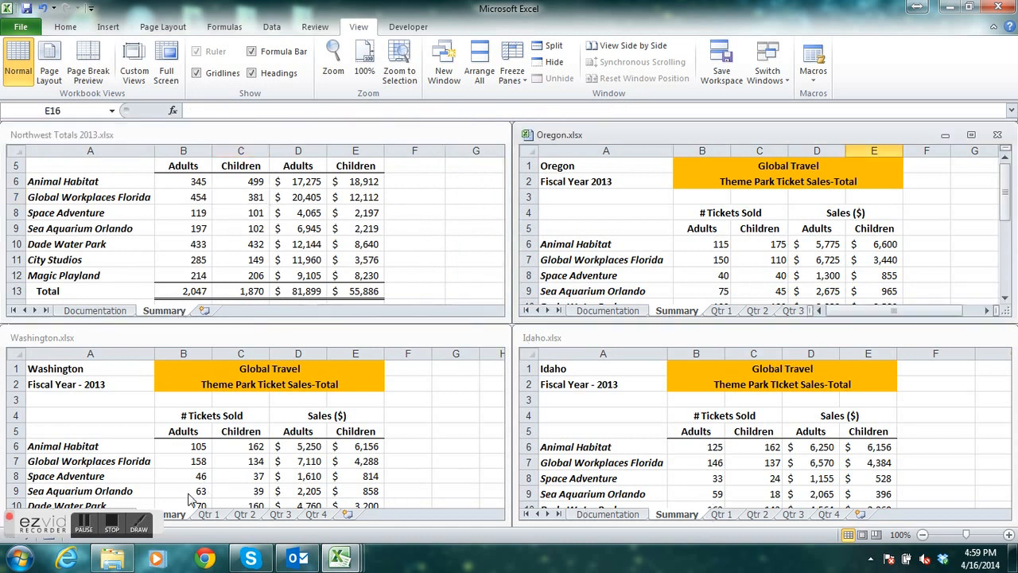
drag(45, 521, 702, 559)
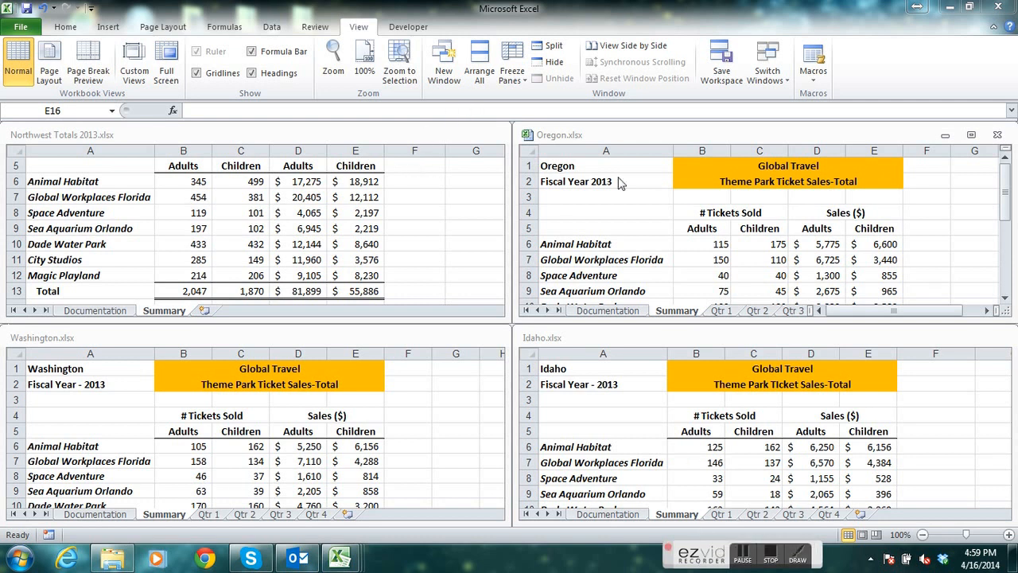
Save the tiled window layout as a workspace named NW Workspace in the Review folder, saving changes to Northwest Totals 2013.
click(366, 33)
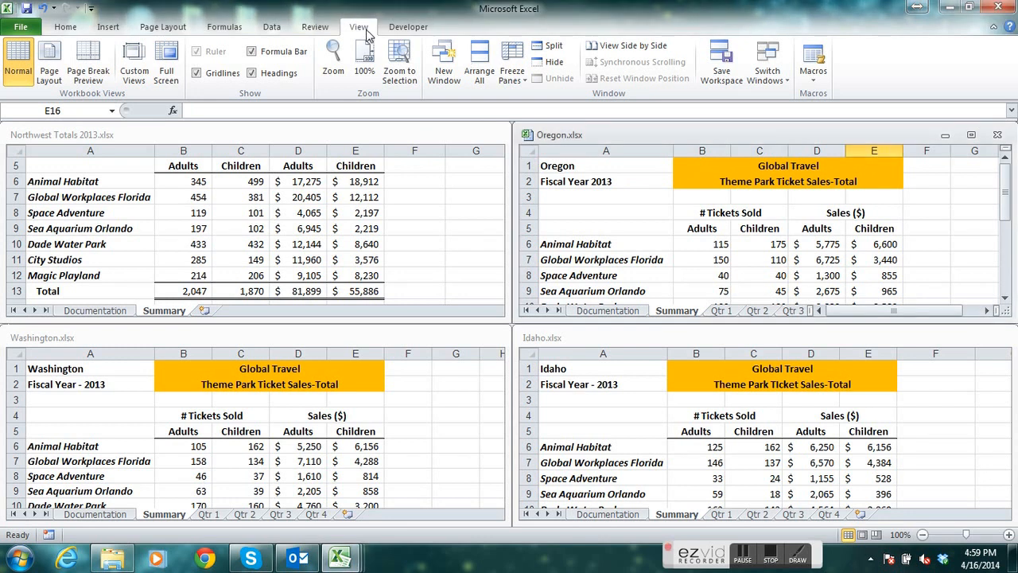
click(722, 76)
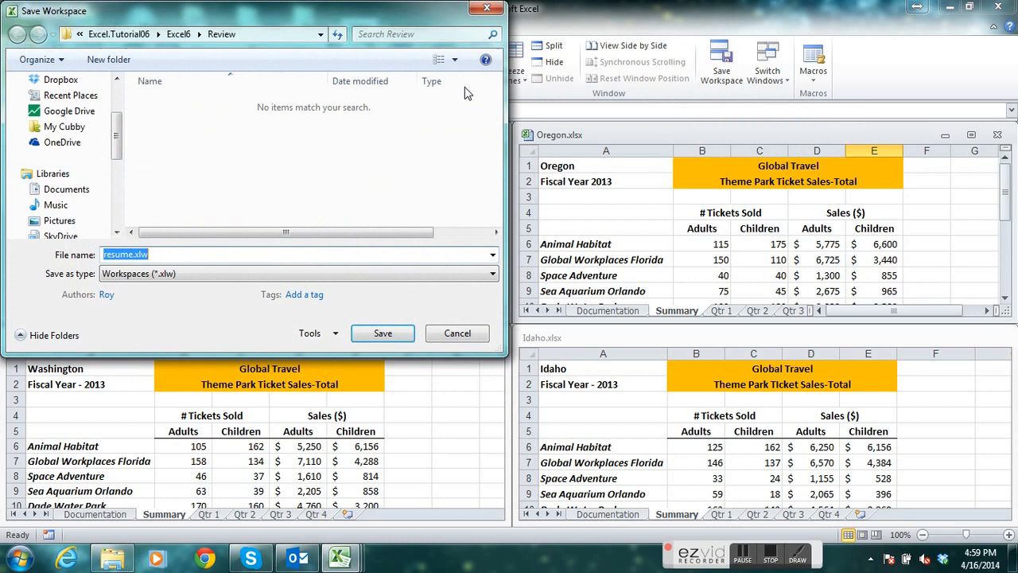
drag(285, 20, 493, 85)
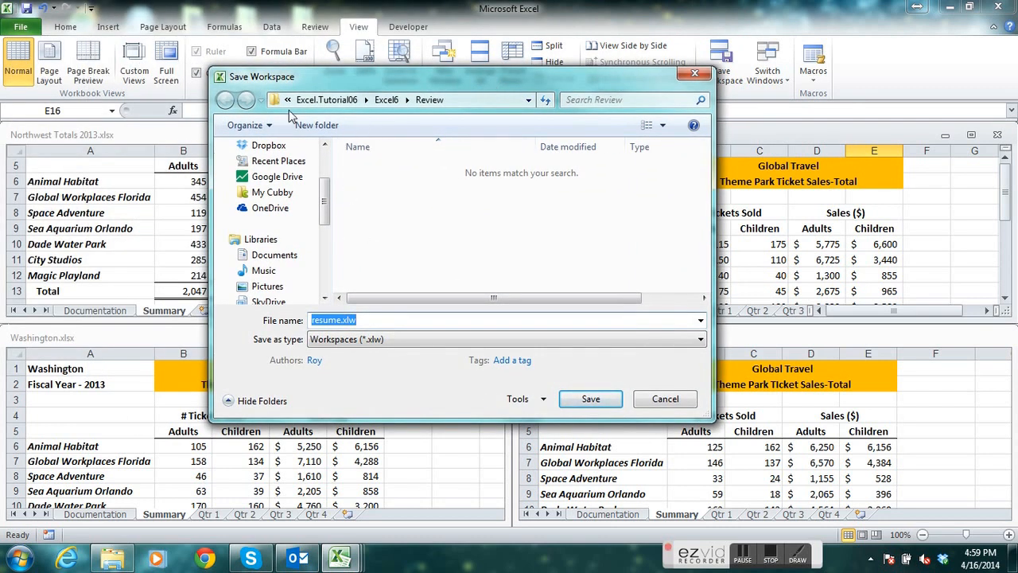
click(509, 100)
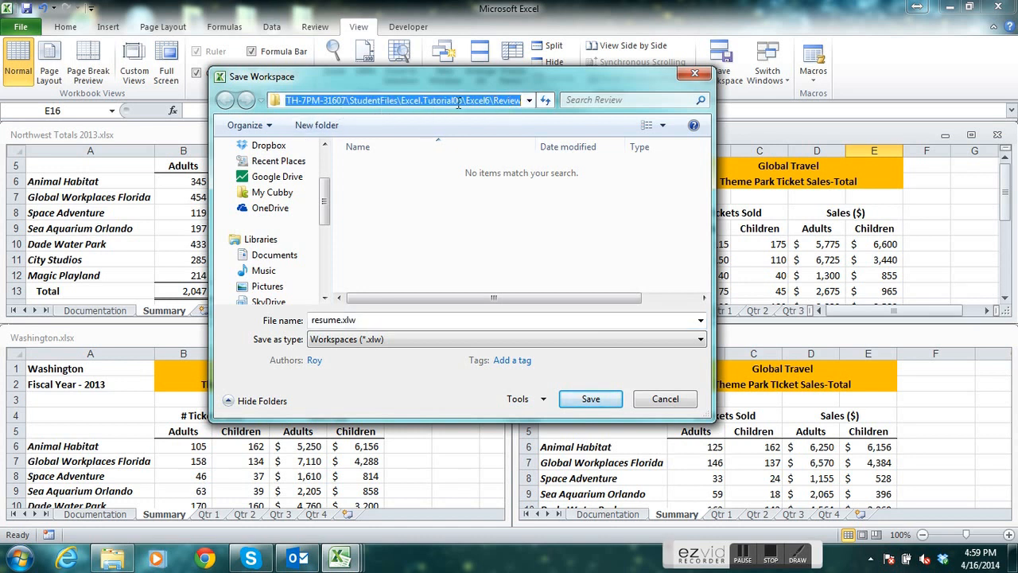
double_click(357, 319)
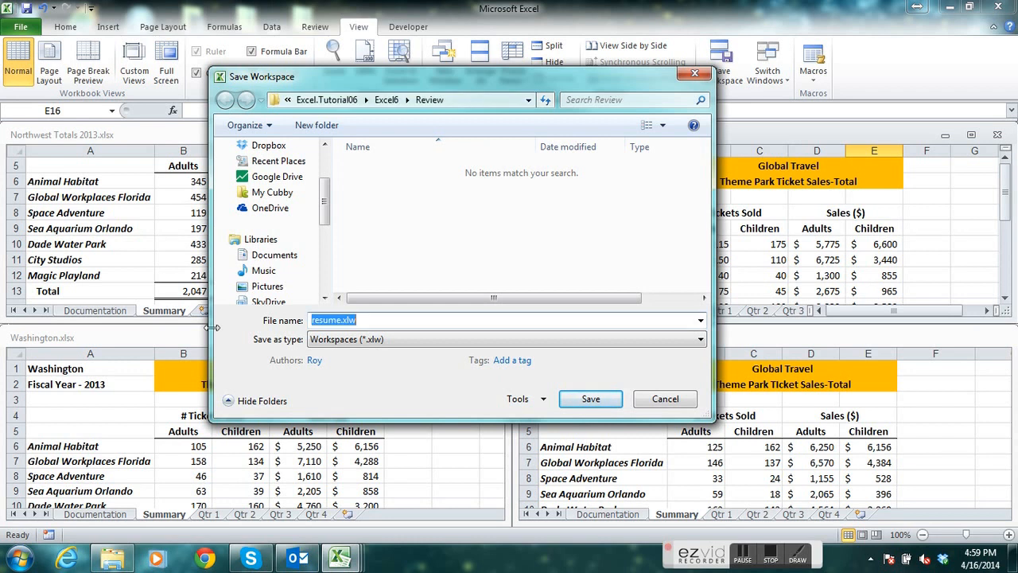
text(N)
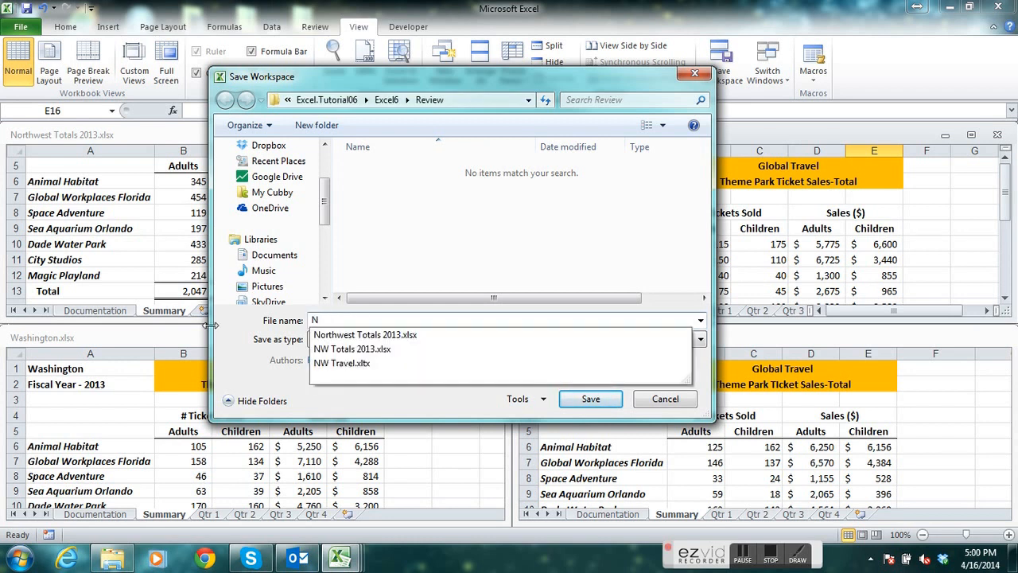
text(W Wo)
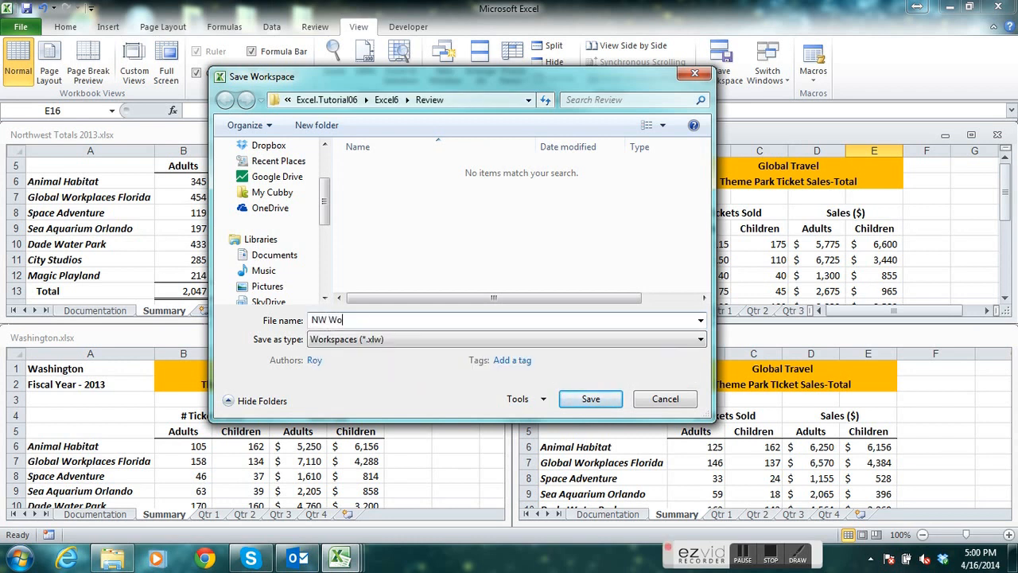
text(rkspace)
click(489, 101)
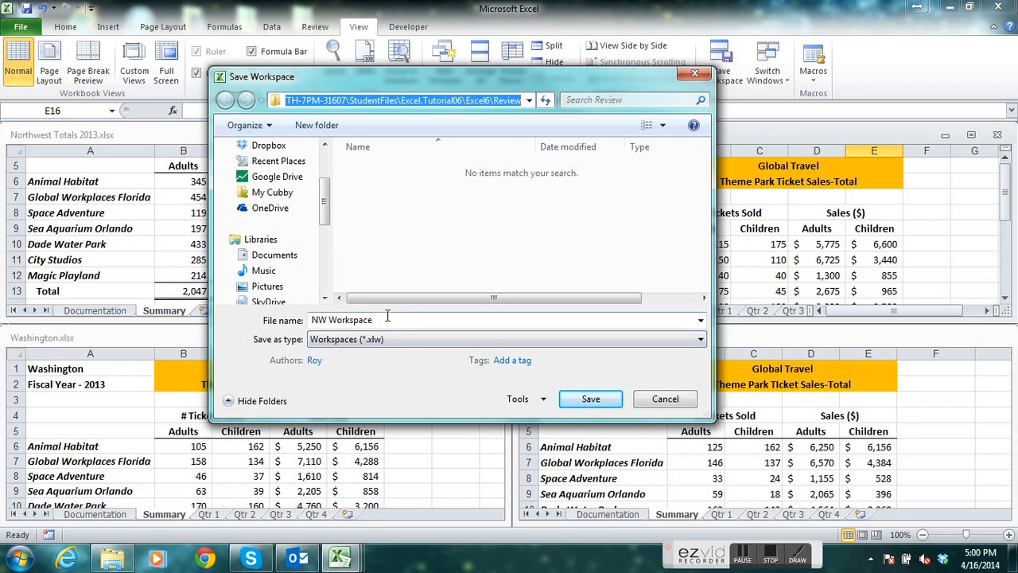
click(600, 402)
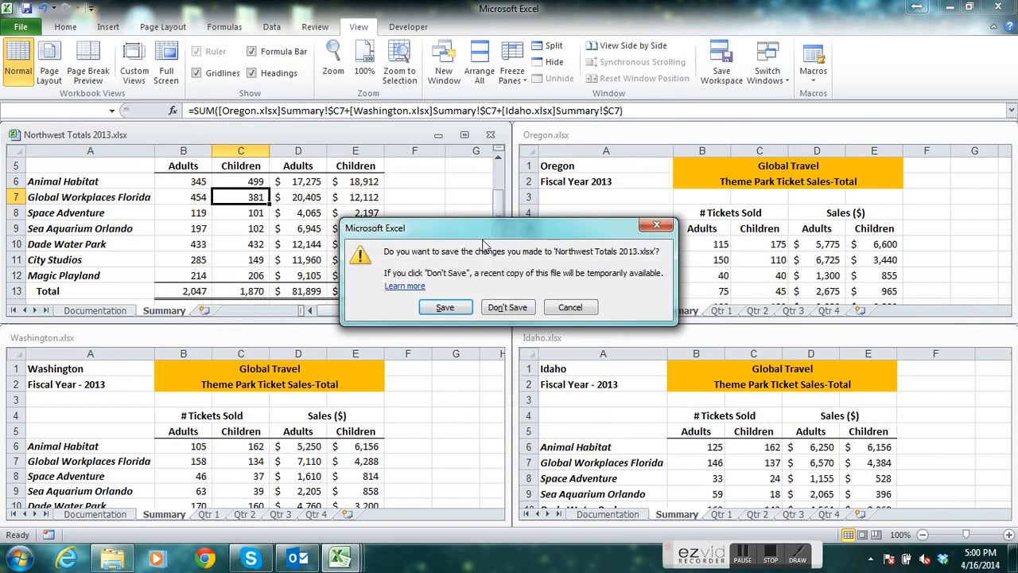
click(443, 308)
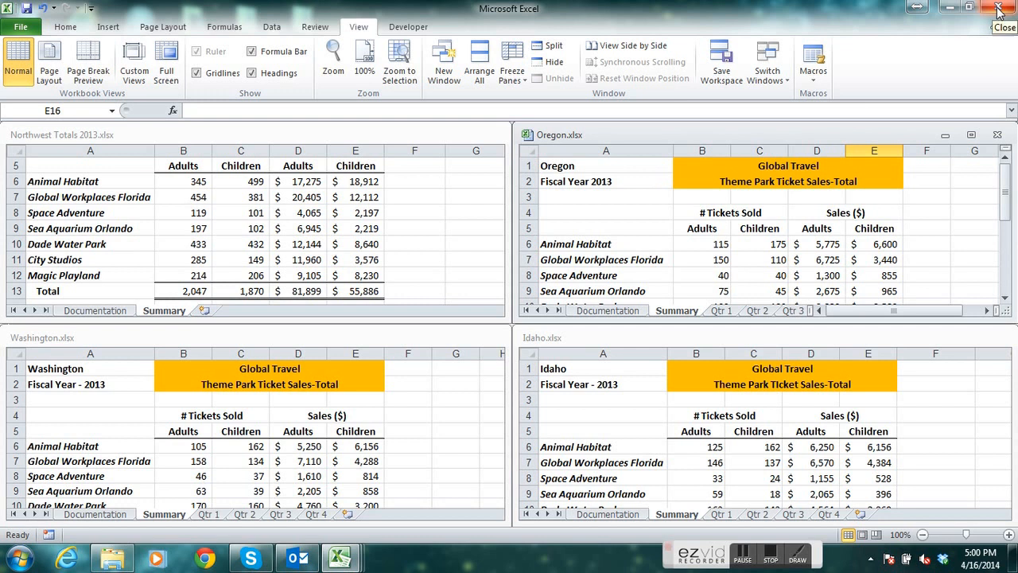
Close the Oregon, Northwest Totals 2013, Washington and Idaho workbooks and exit the program.
click(994, 26)
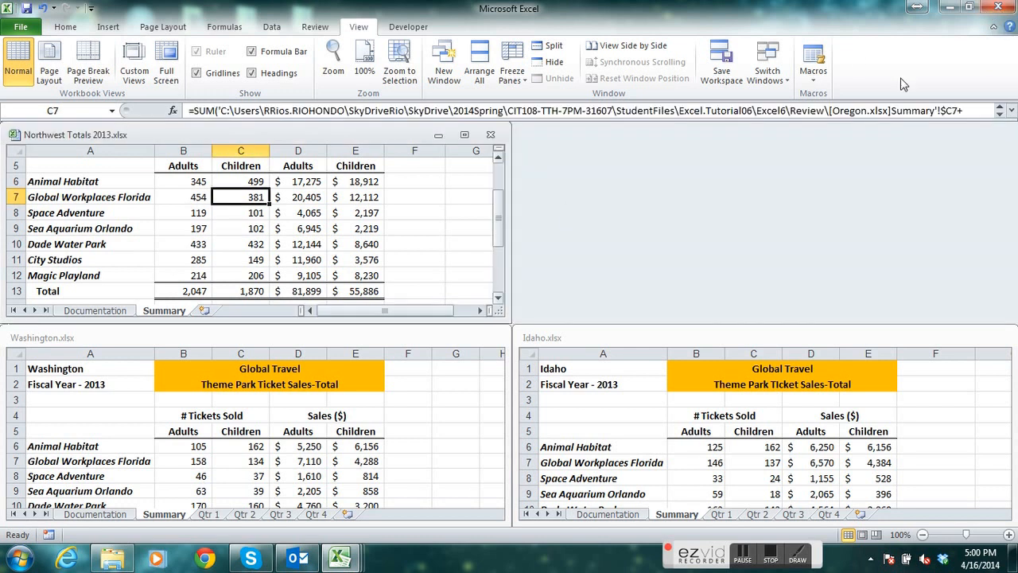
click(998, 10)
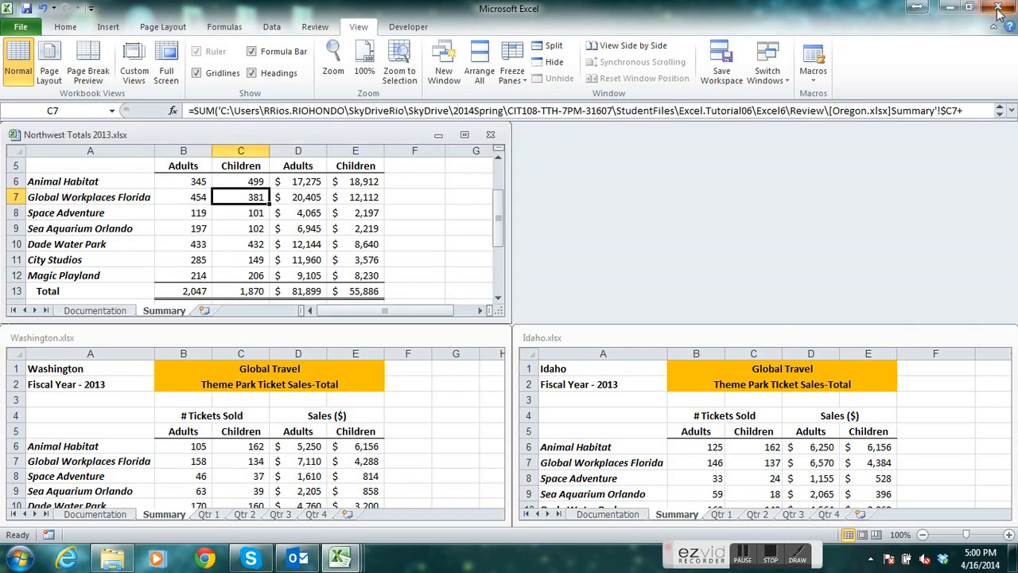
click(998, 10)
click(998, 9)
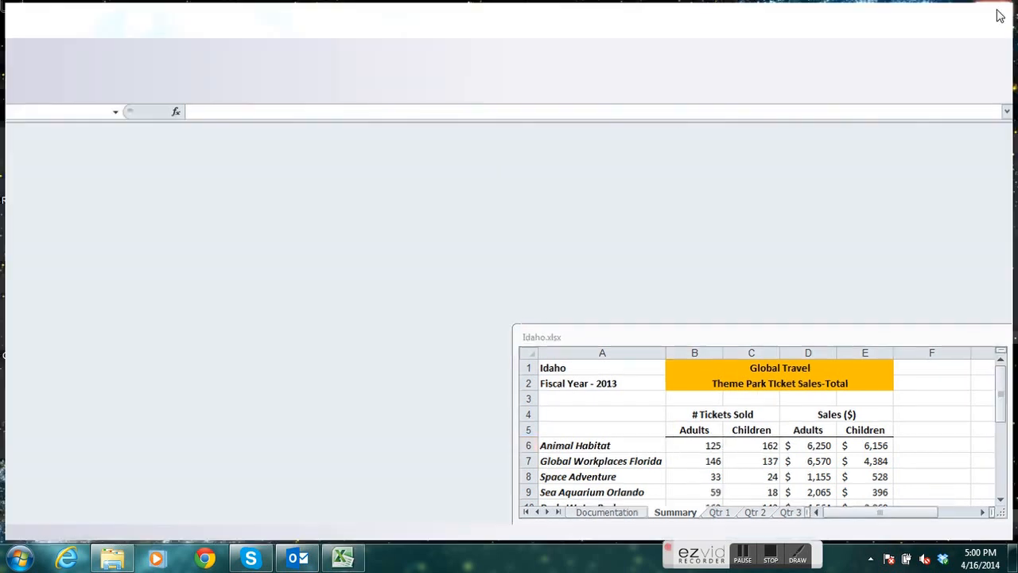
Switch to the Review folder in Windows Explorer and open NW Workspace.xlw with the default program.
click(117, 562)
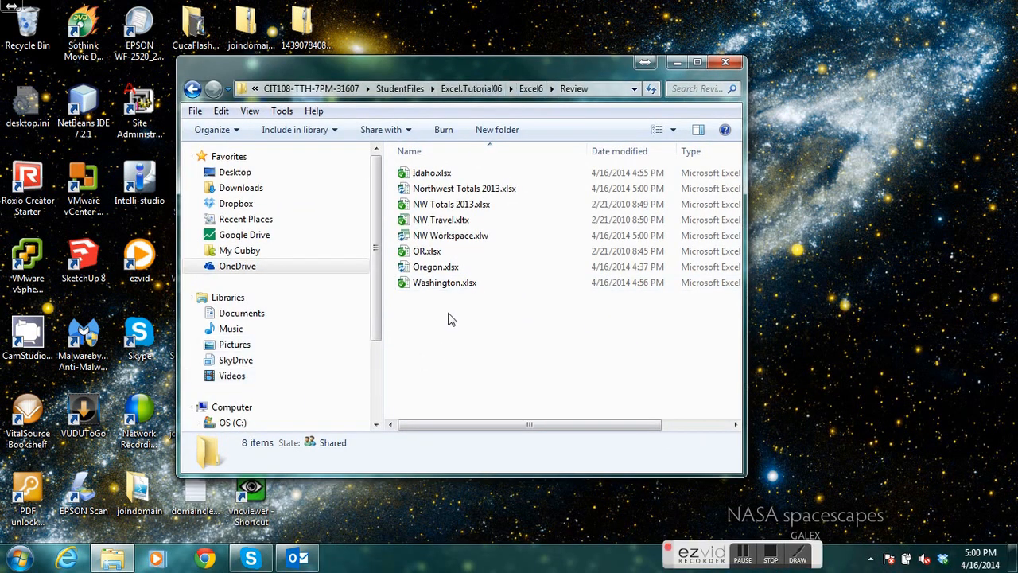
click(445, 239)
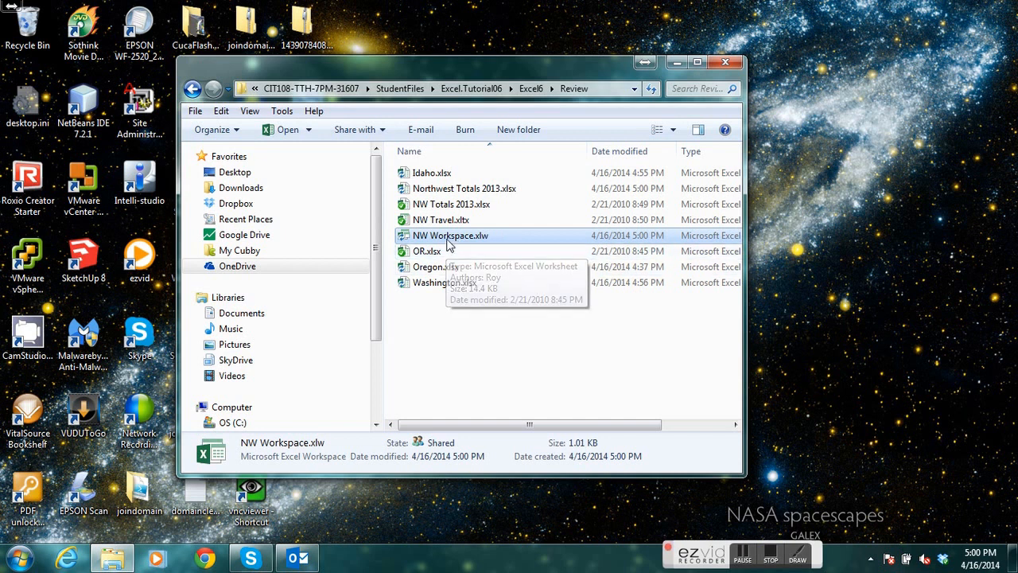
double_click(448, 237)
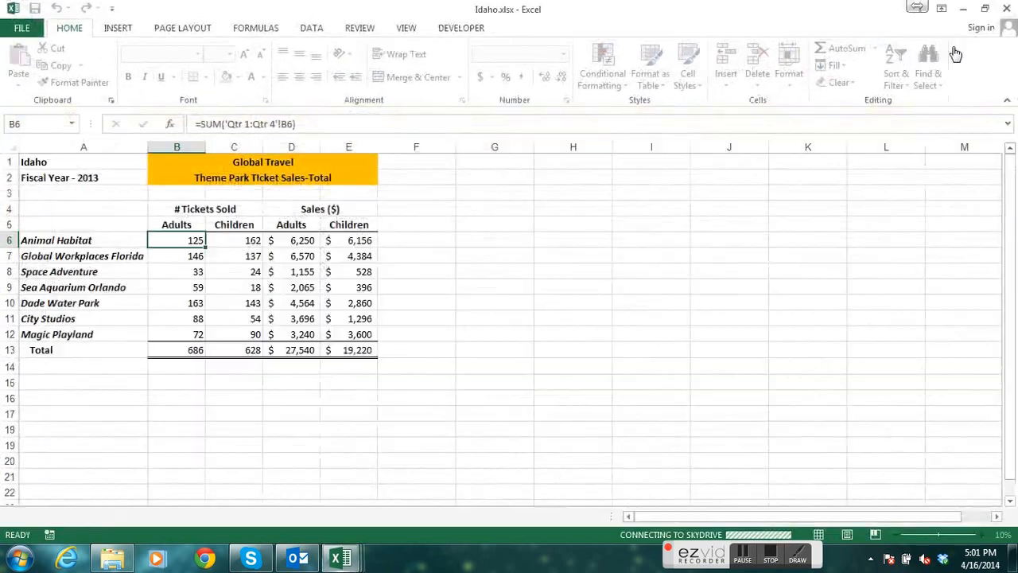
Close the separately opened Oregon, Northwest Totals 2013, Washington and Idaho workbooks without saving changes.
click(1007, 10)
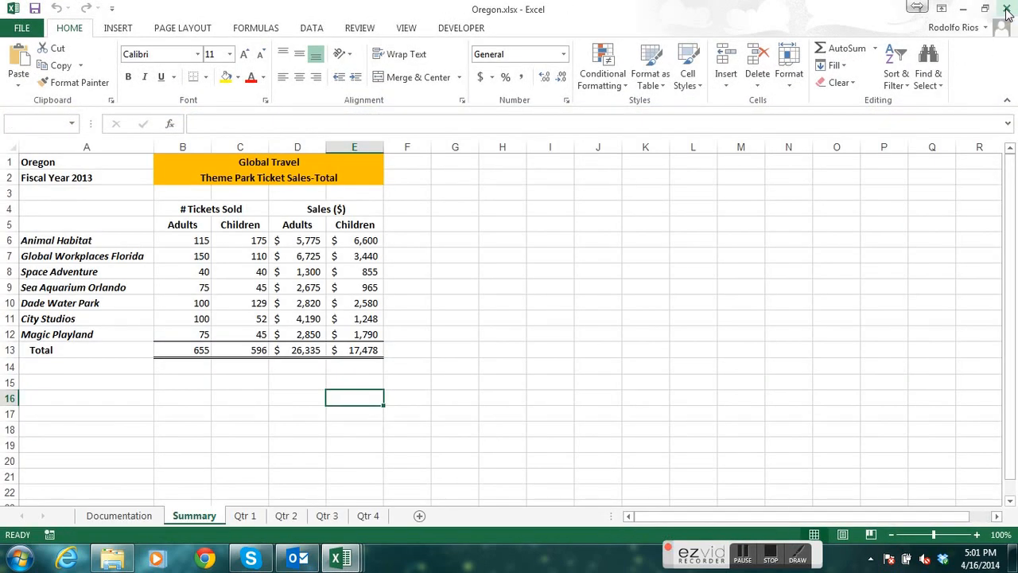
click(521, 295)
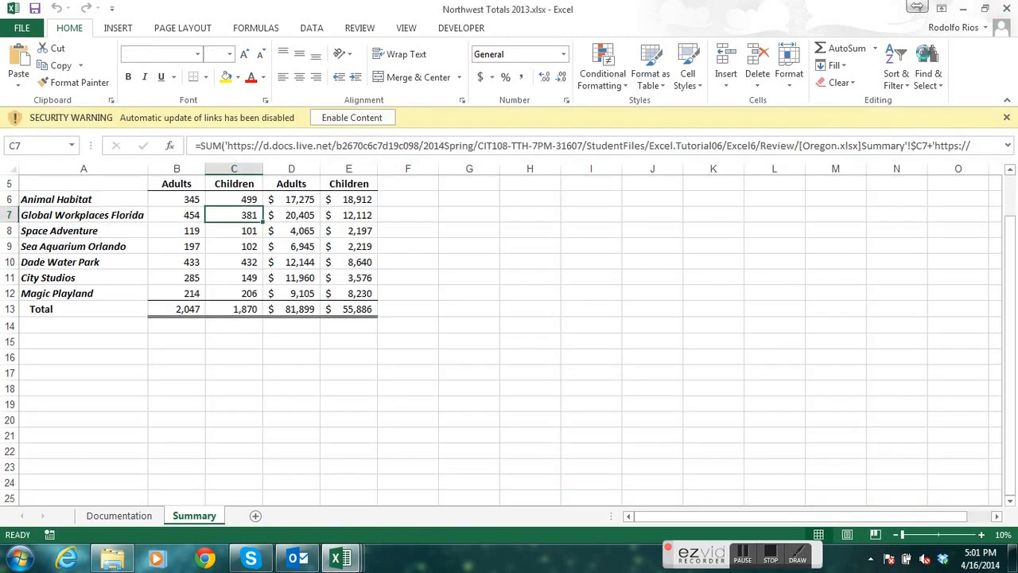
click(1007, 9)
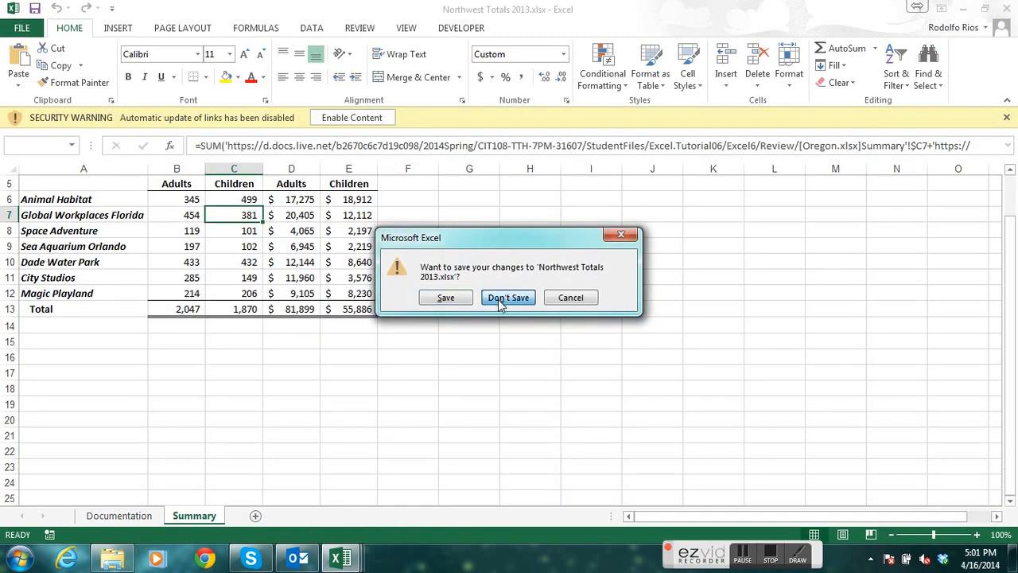
click(504, 297)
click(1006, 10)
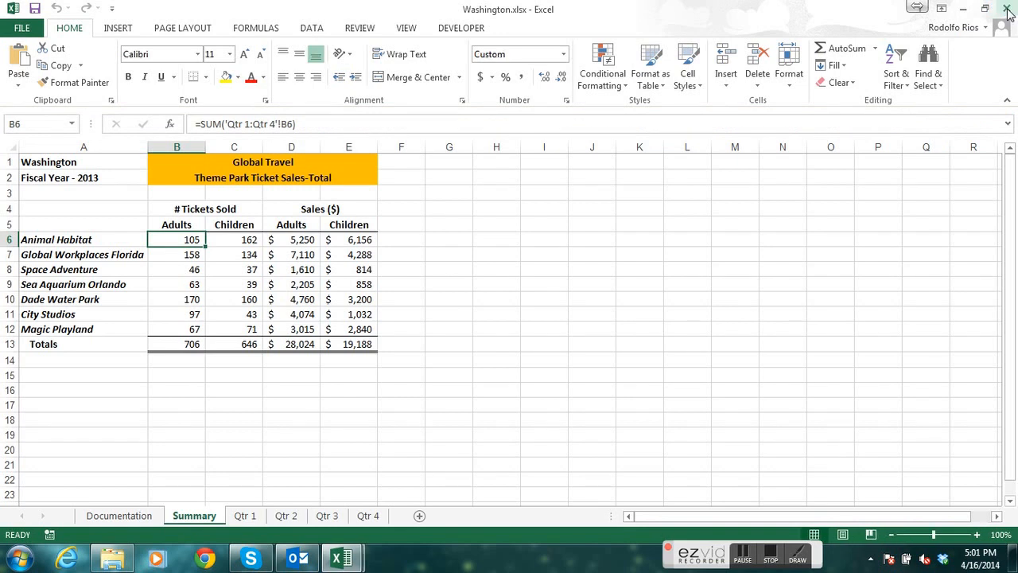
click(526, 296)
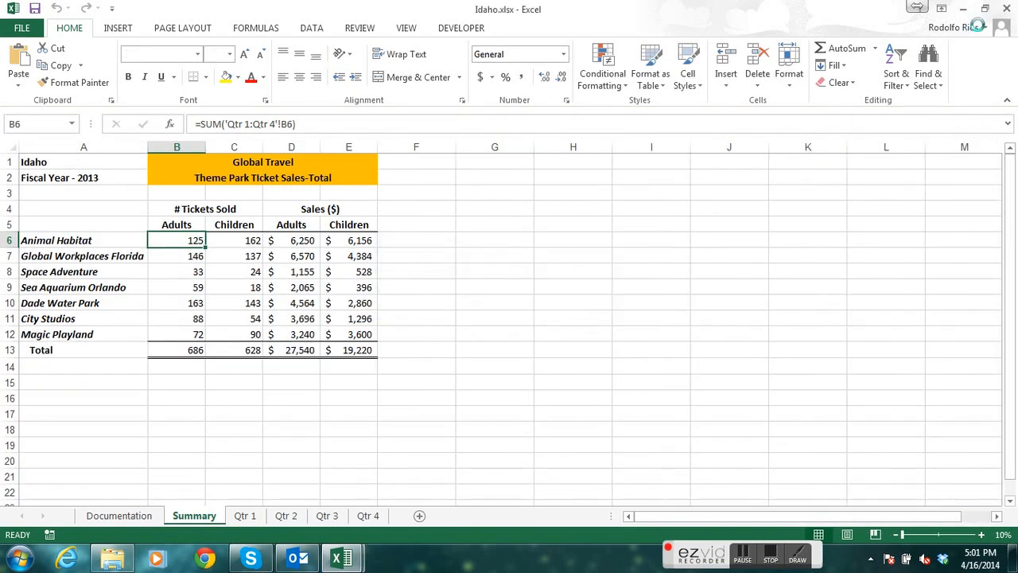
click(1007, 10)
click(526, 295)
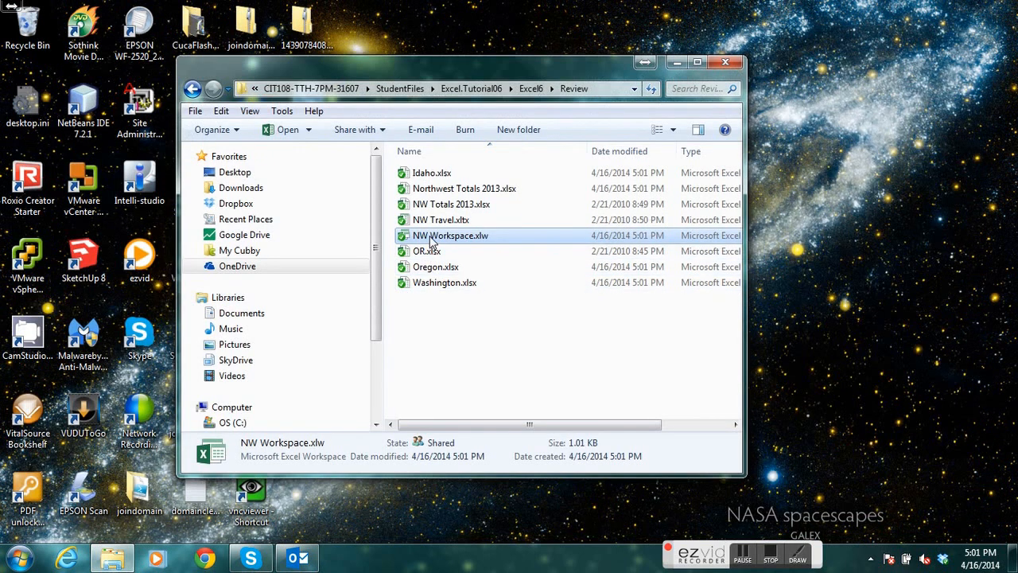
Open NW Workspace.xlw from the Review folder with the second Excel (desktop) version offered.
double_click(428, 237)
right_click(429, 239)
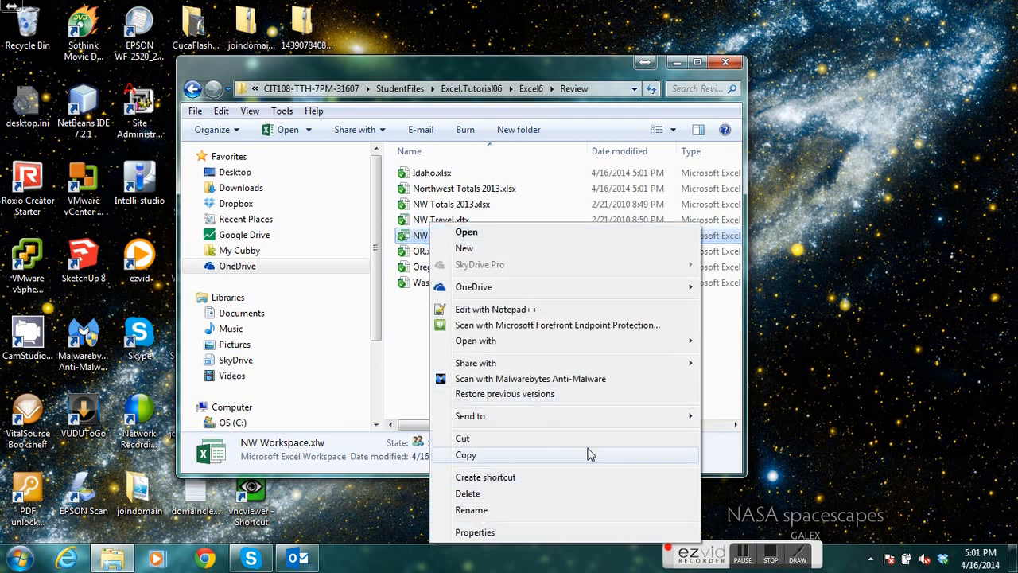
mouse_move(653, 342)
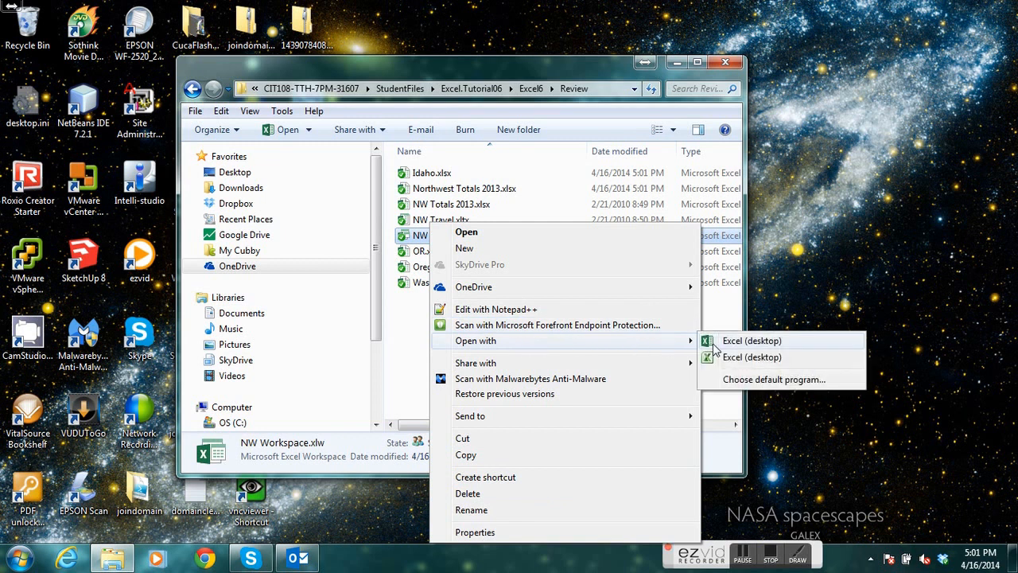
click(732, 360)
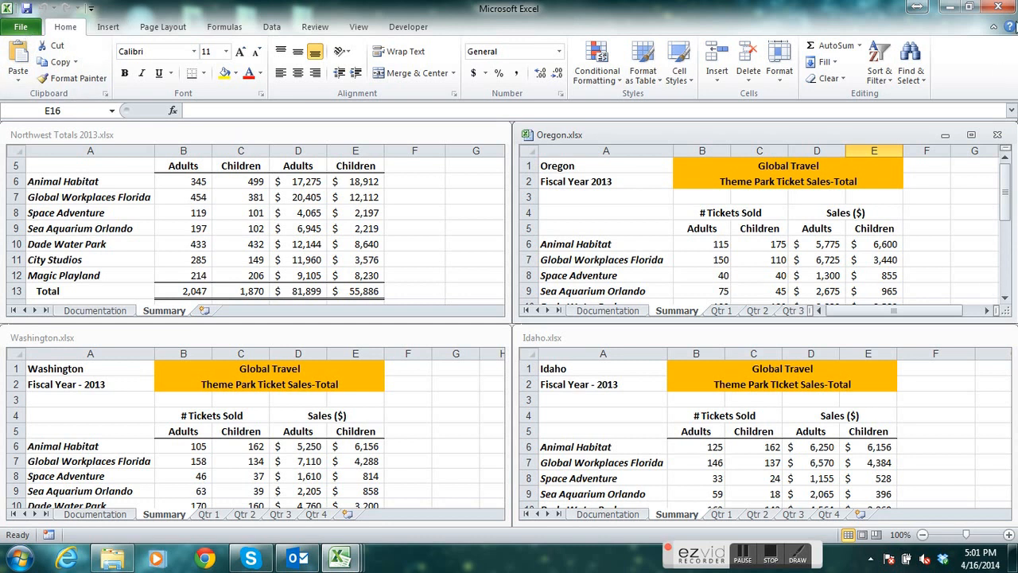
Close all four workbooks of the workspace, discarding changes to Northwest Totals 2013 and leaving the program open.
click(996, 8)
click(996, 8)
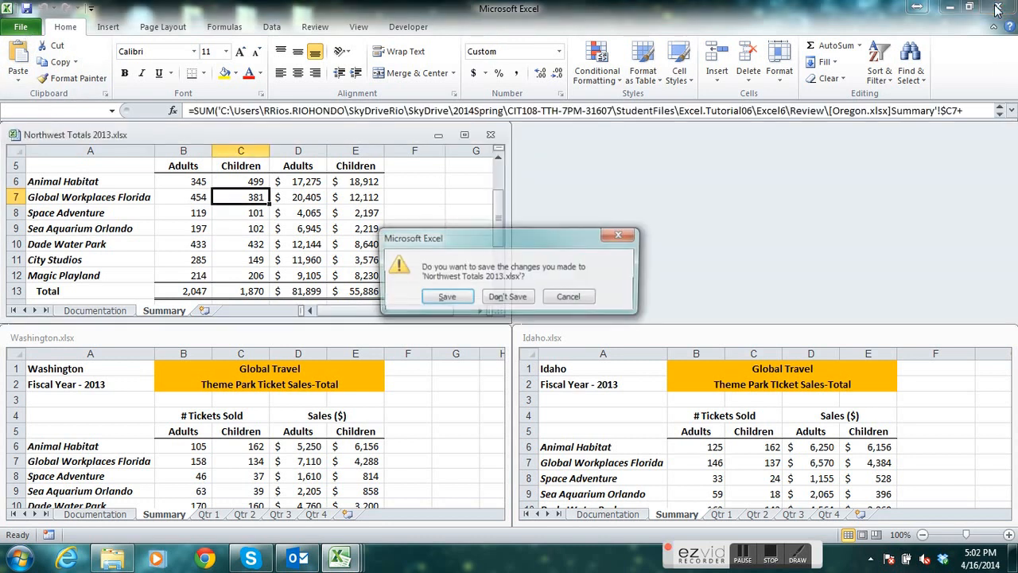
click(507, 297)
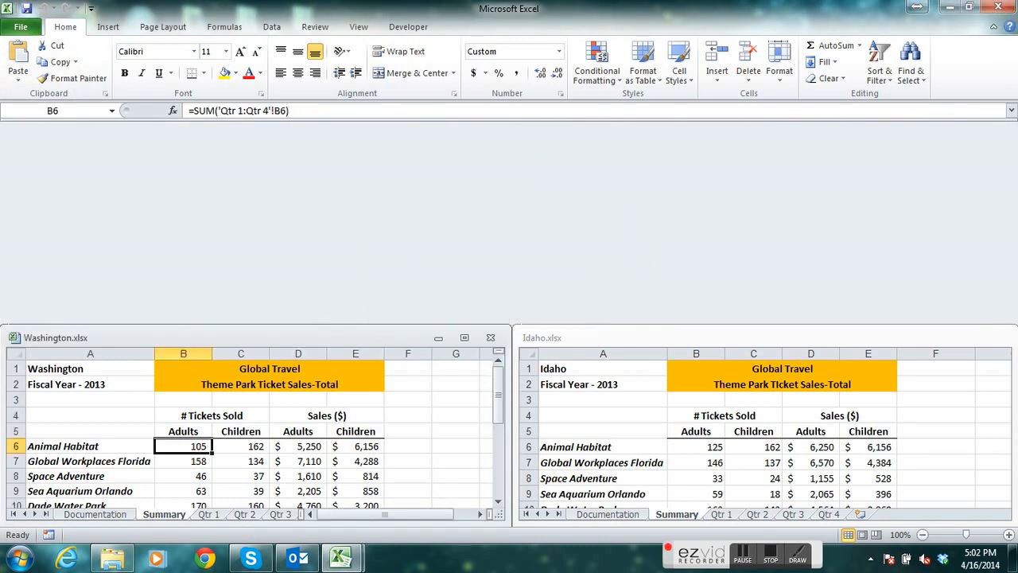
click(996, 7)
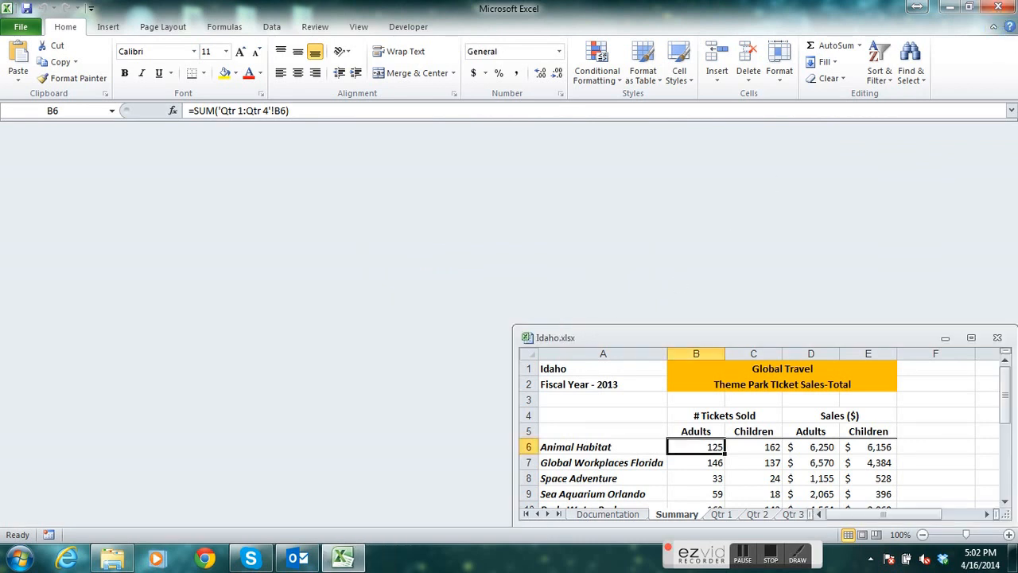
click(997, 337)
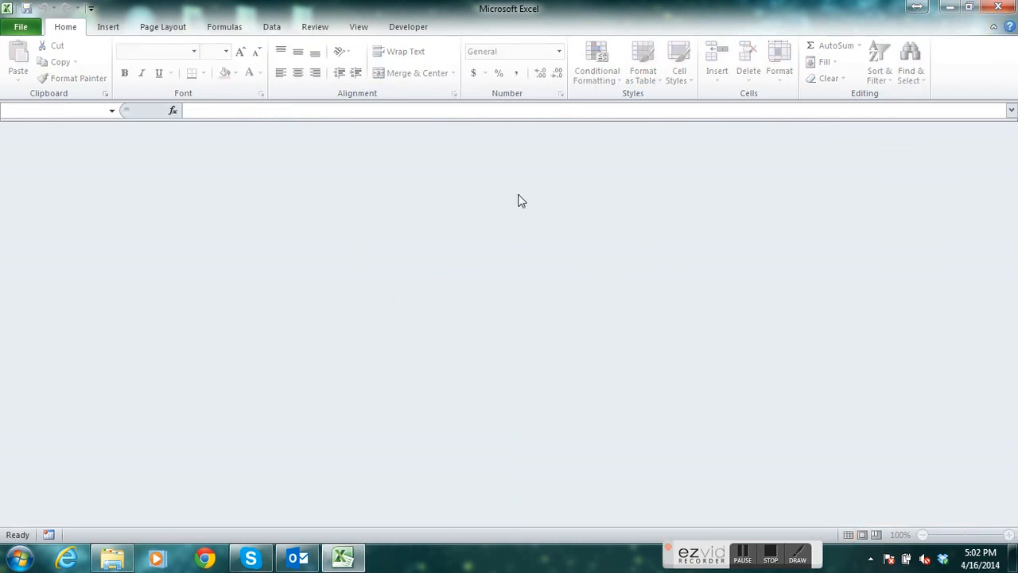
Start a new workbook from an existing file and browse OneDrive to 2014Spring, CIT108-TTH-7PM-31607, StudentFiles, Excel.Tutorial06, Excel6, Review.
click(22, 29)
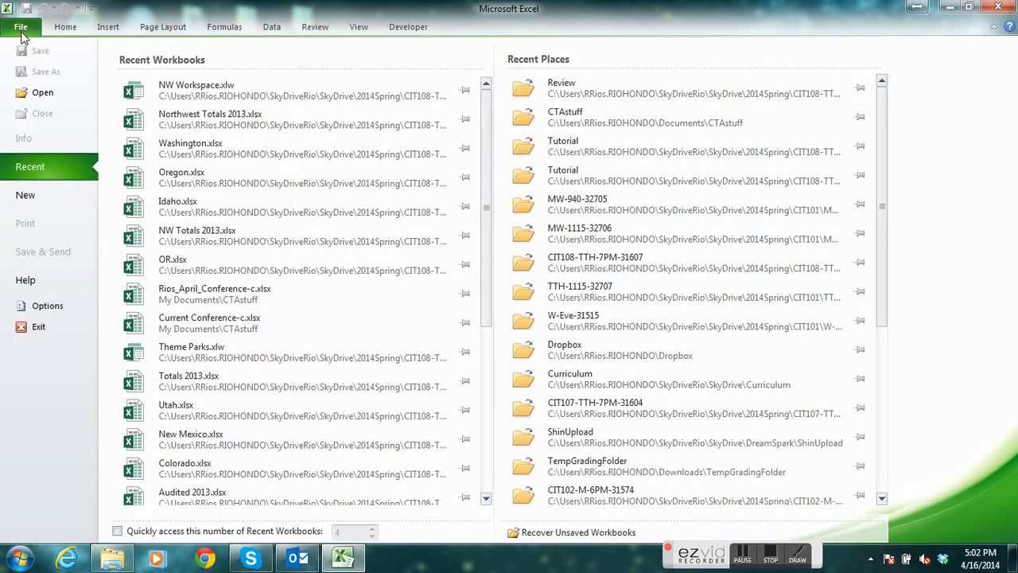
click(28, 197)
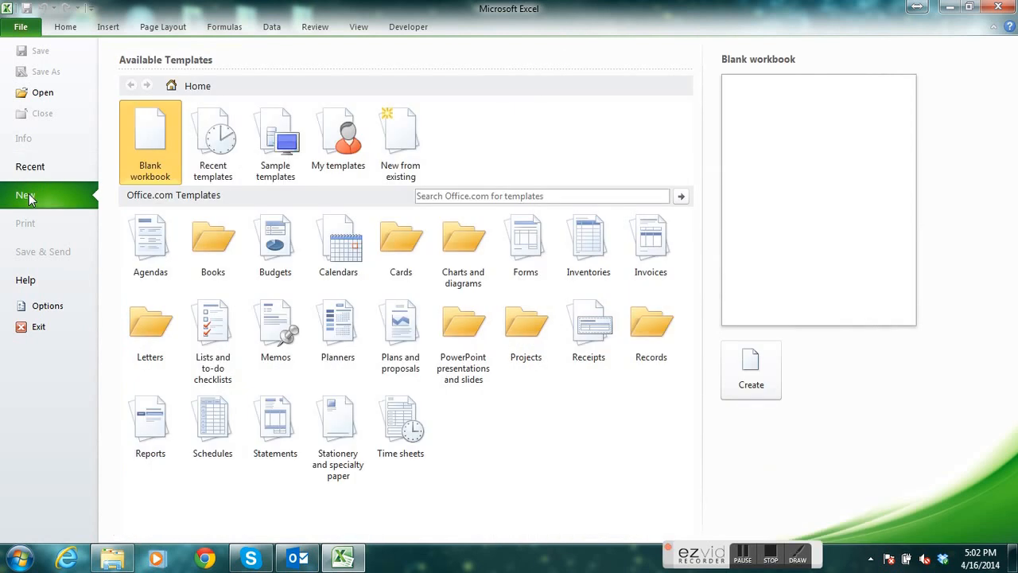
click(400, 146)
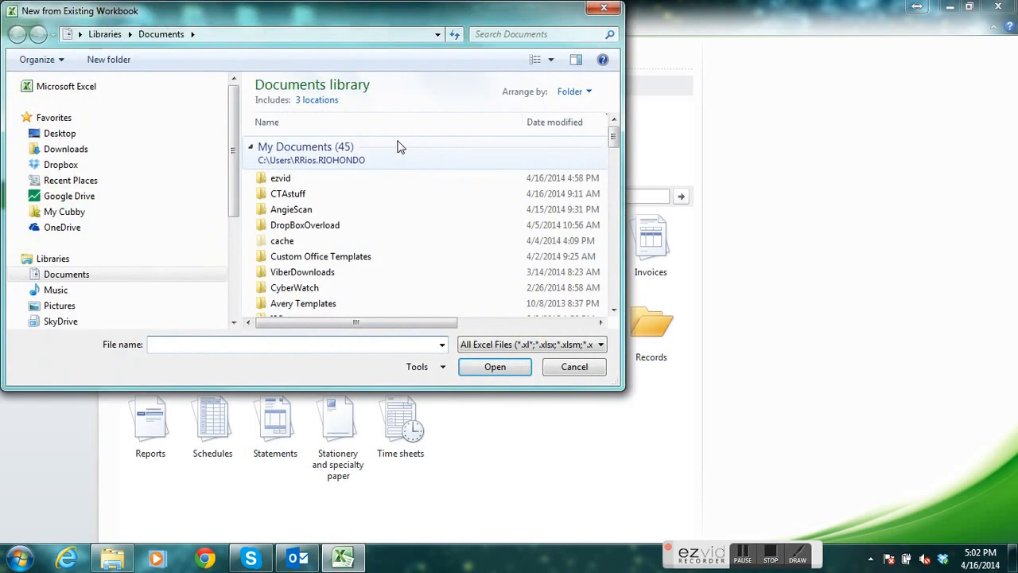
click(64, 228)
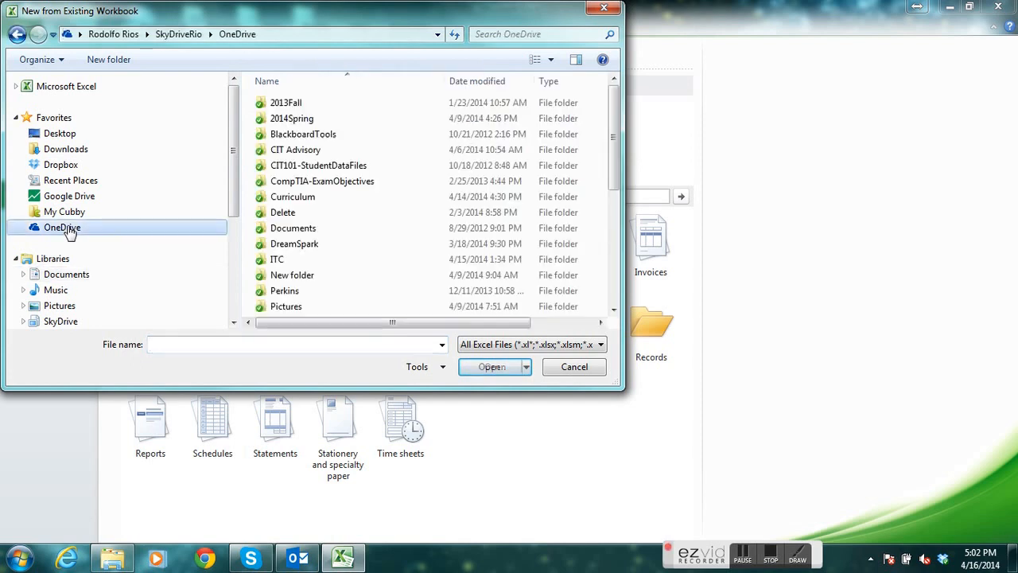
double_click(311, 120)
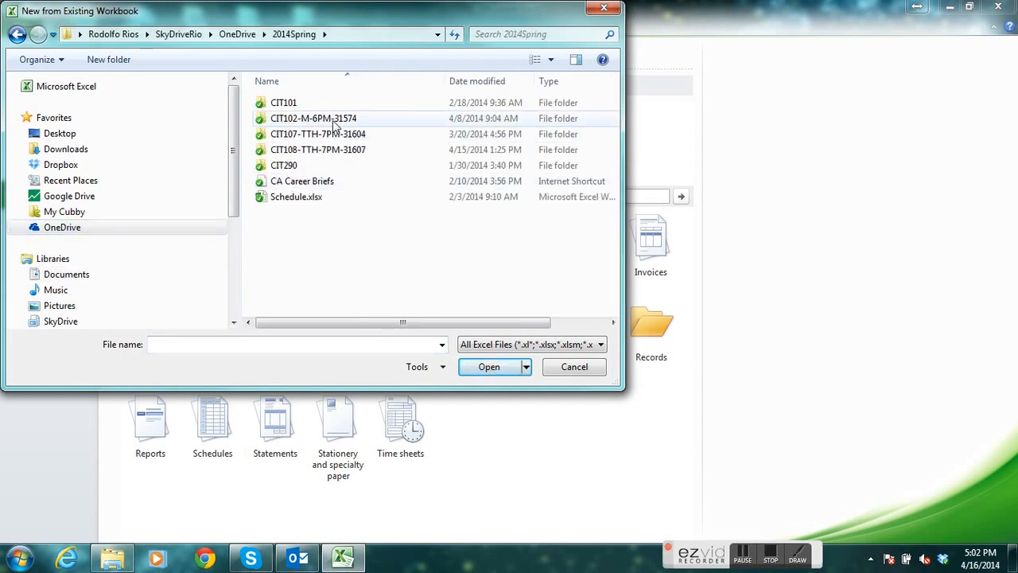
double_click(293, 151)
double_click(296, 105)
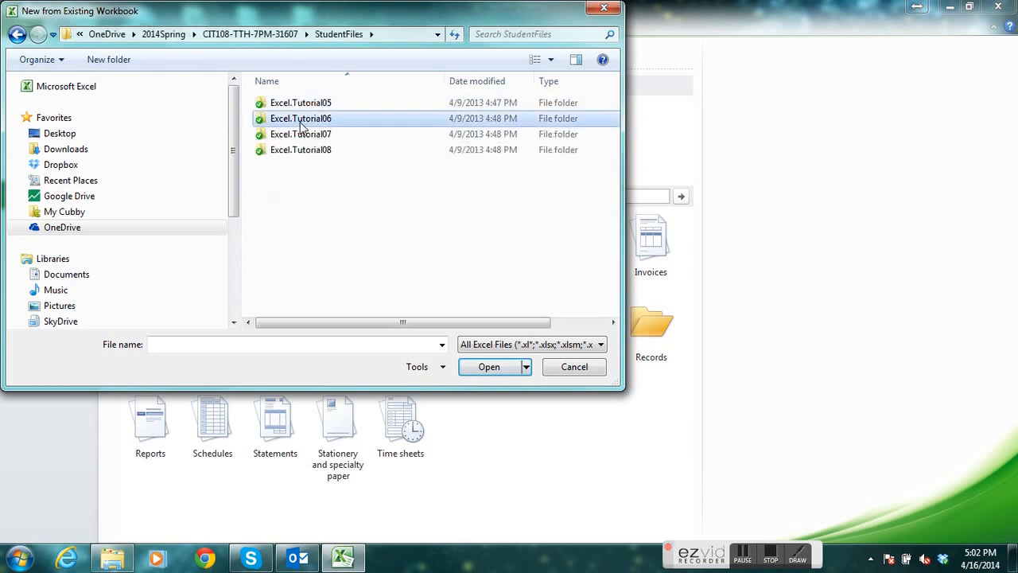
double_click(302, 119)
double_click(288, 106)
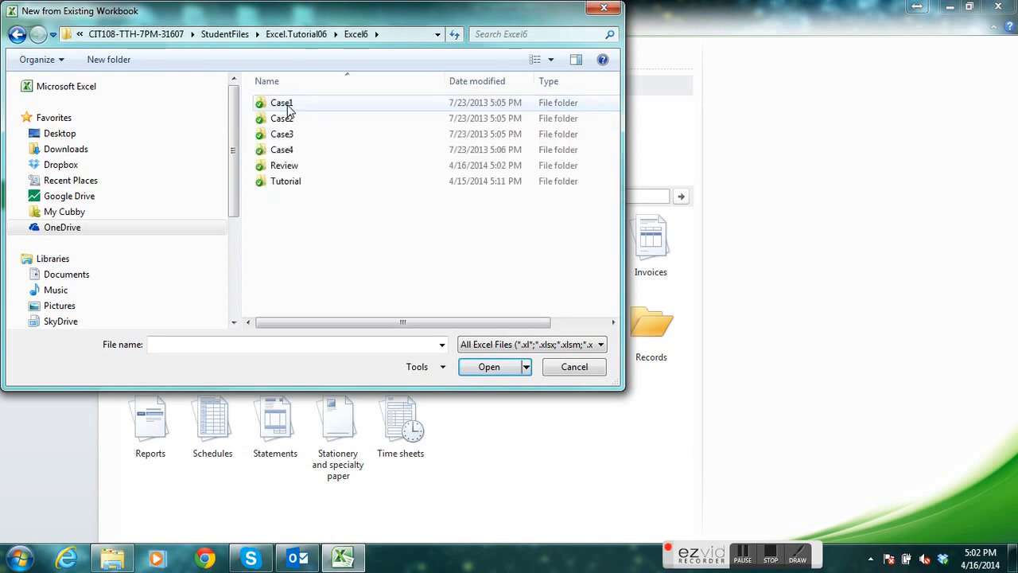
double_click(286, 165)
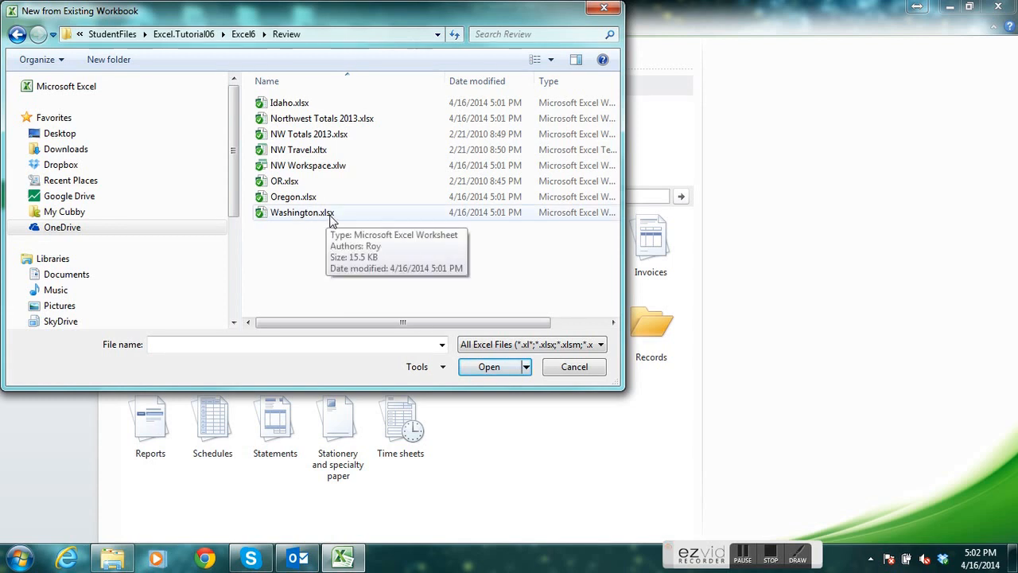
Create the new workbook from the NW Travel.xltx template and maximize its window.
click(318, 151)
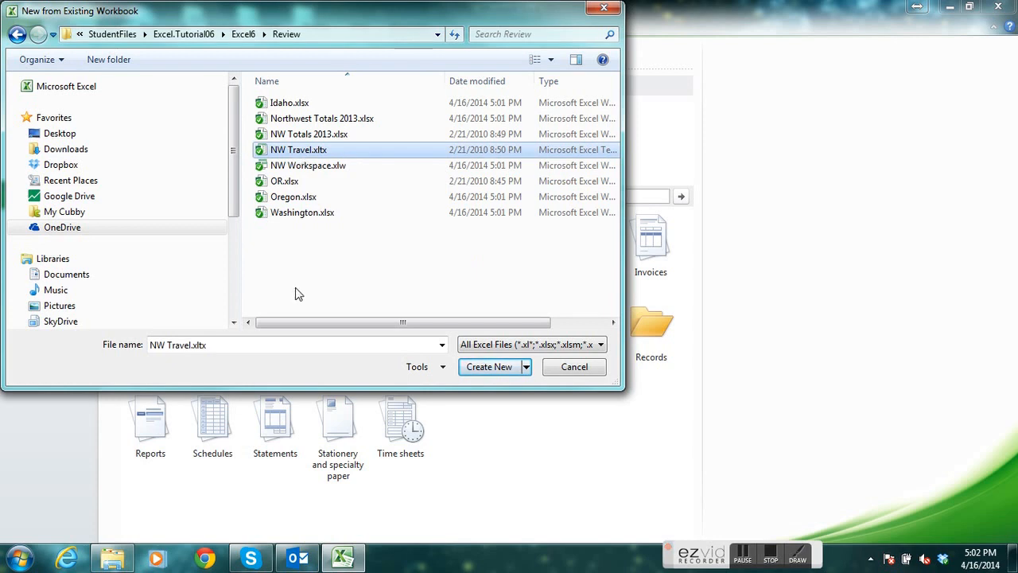
click(498, 370)
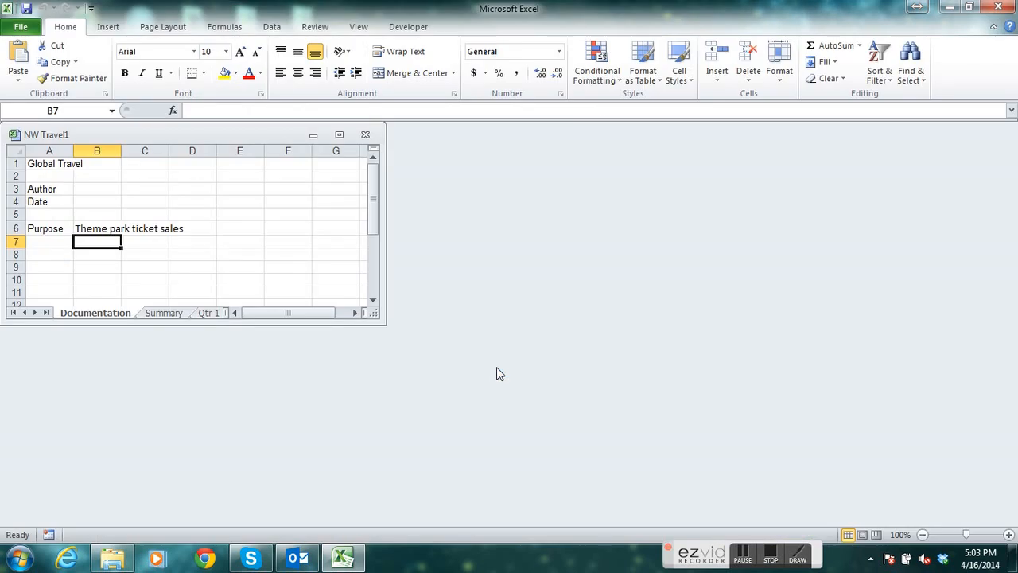
click(339, 135)
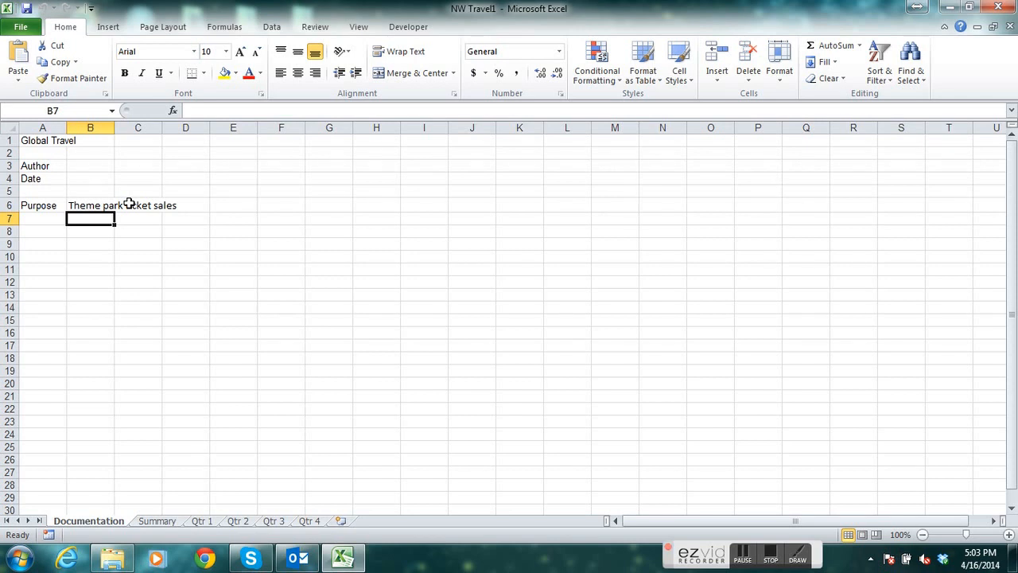
Save the new workbook in the Review folder as Oregon 2014 in Excel Workbook (*.xlsx) format.
click(26, 10)
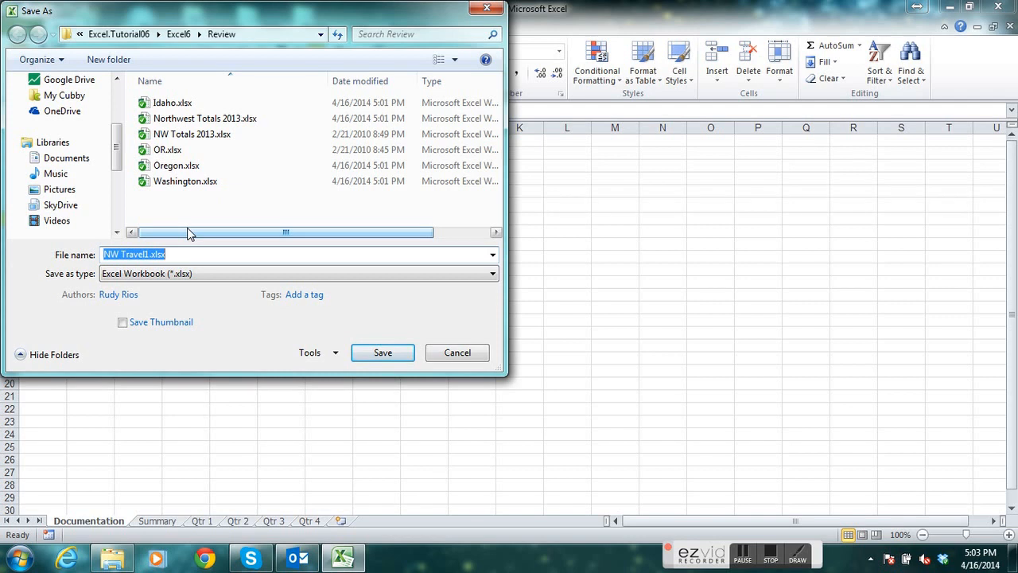
text(Oregon )
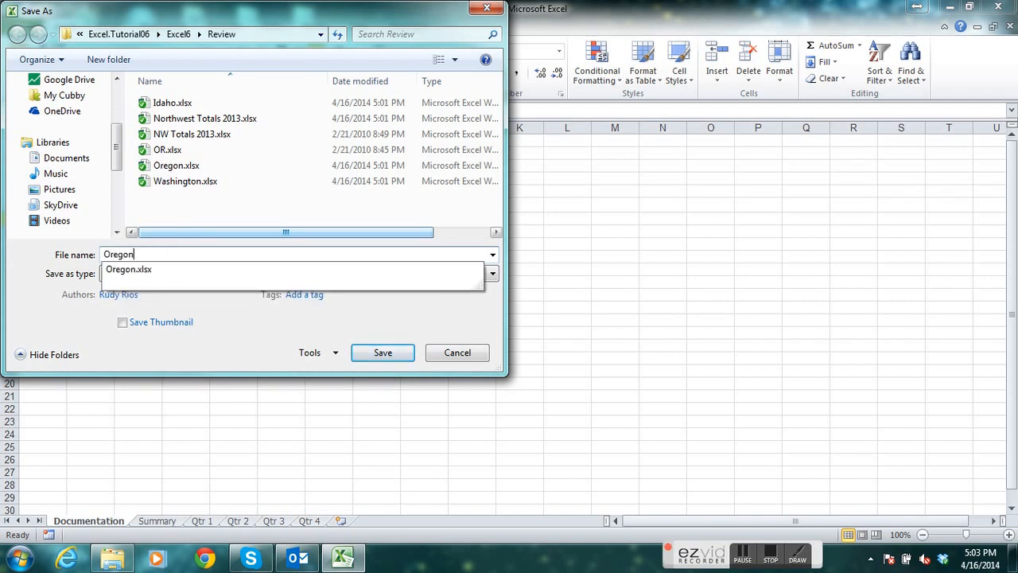
text(2014)
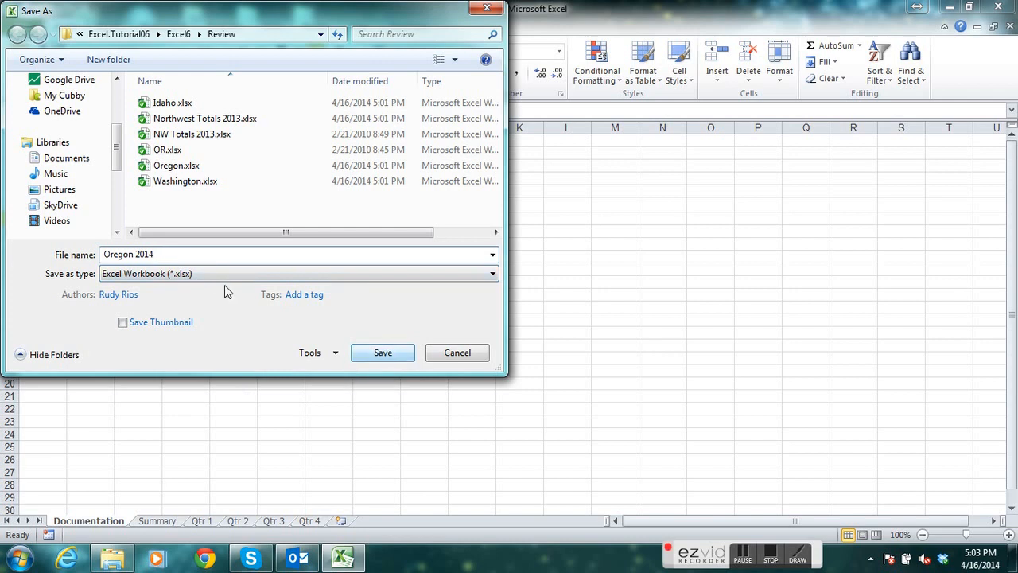
click(380, 353)
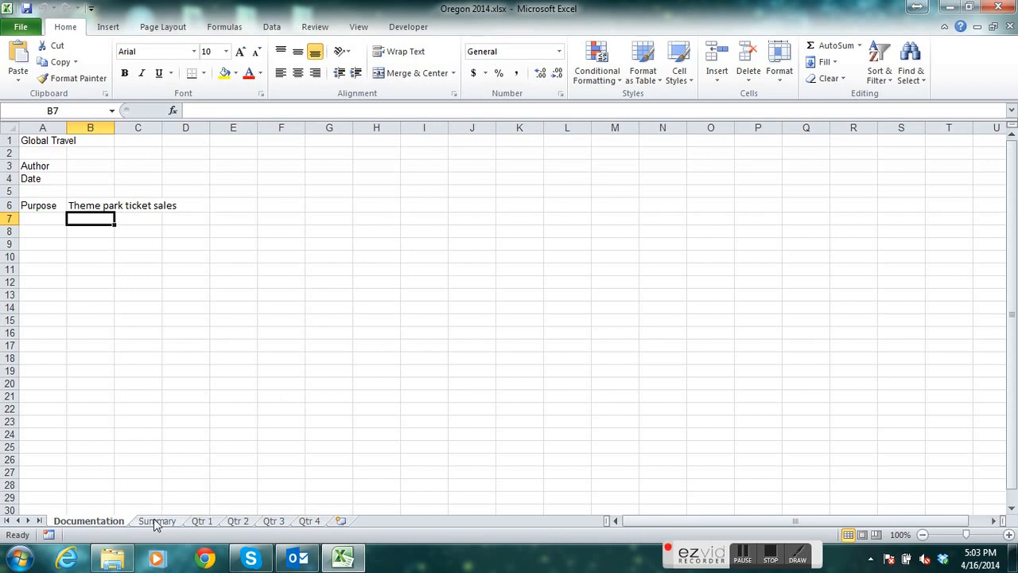
Enter the author's full name in B3 and the date 4/16/2014 in B4 of the Documentation sheet.
click(97, 164)
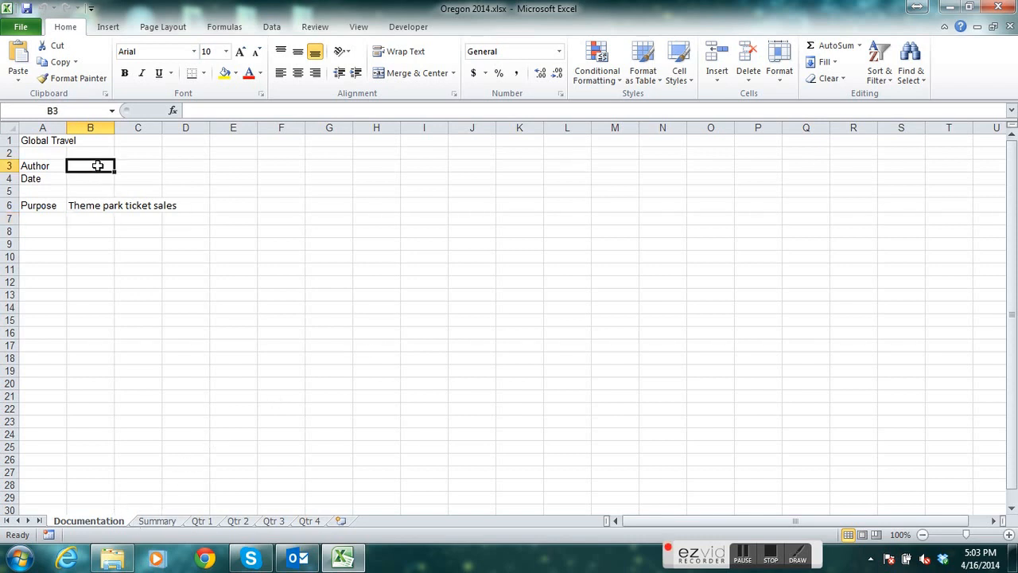
text(Rudy Ross)
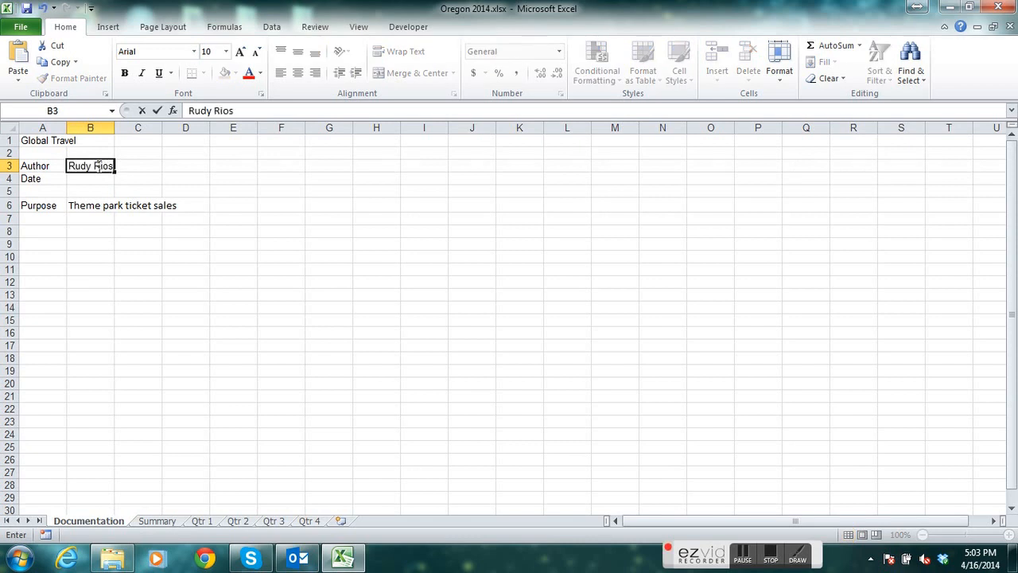
key(Return)
text(4/)
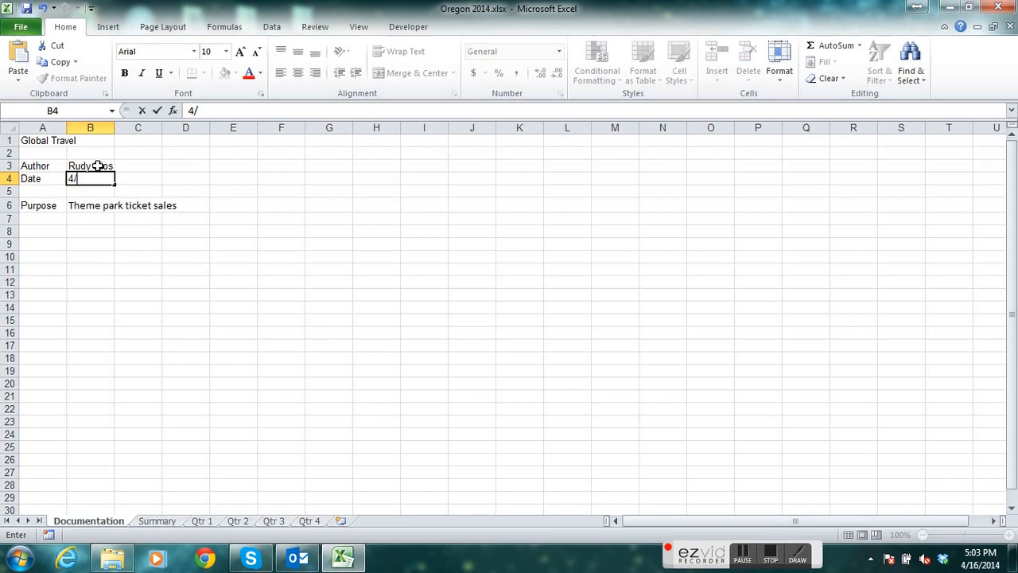
text(16/2014)
key(Return)
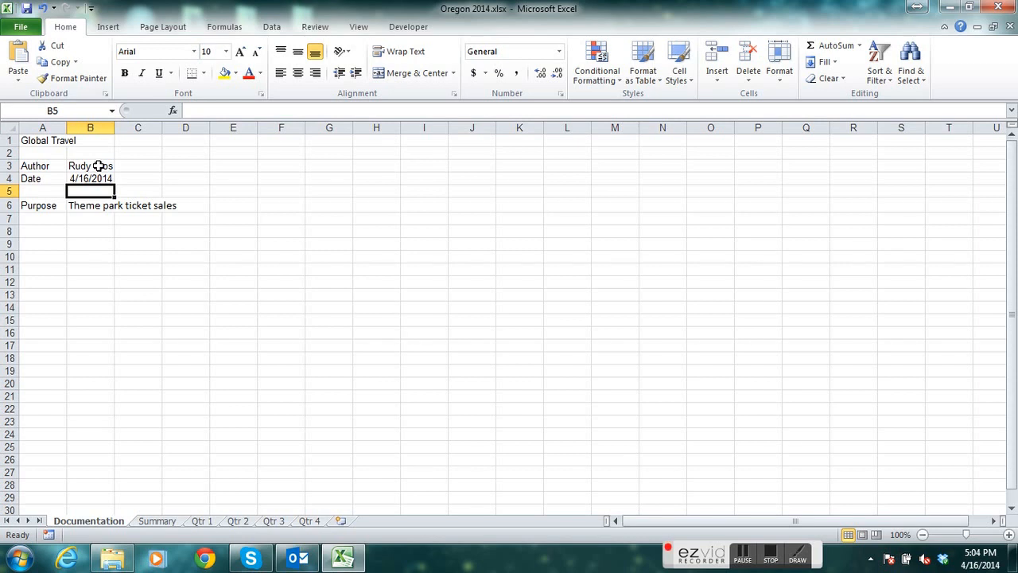
On the Summary sheet, enter Oregon in A1 and complete A2 to read Fiscal Year - 2014.
click(155, 525)
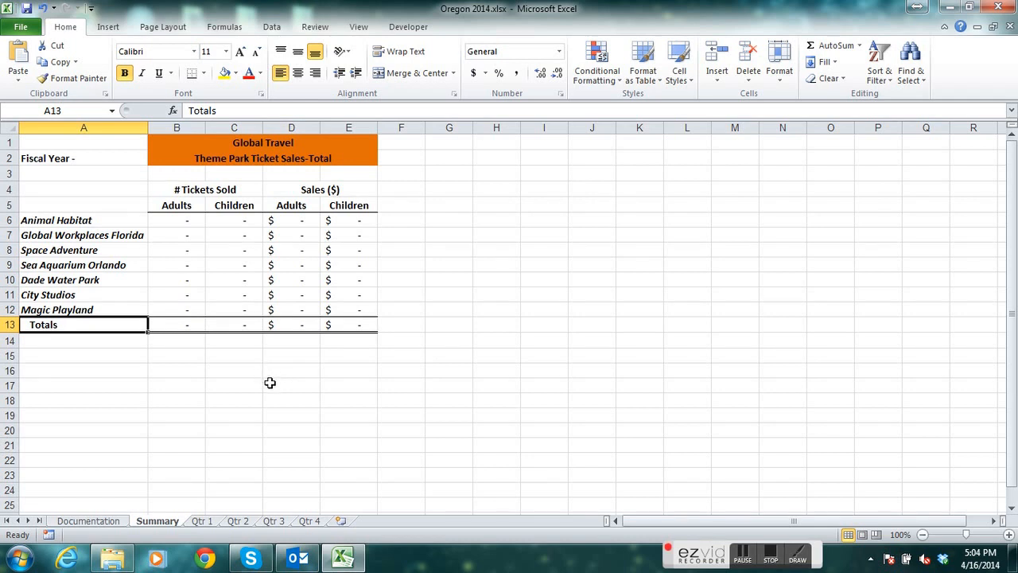
click(98, 147)
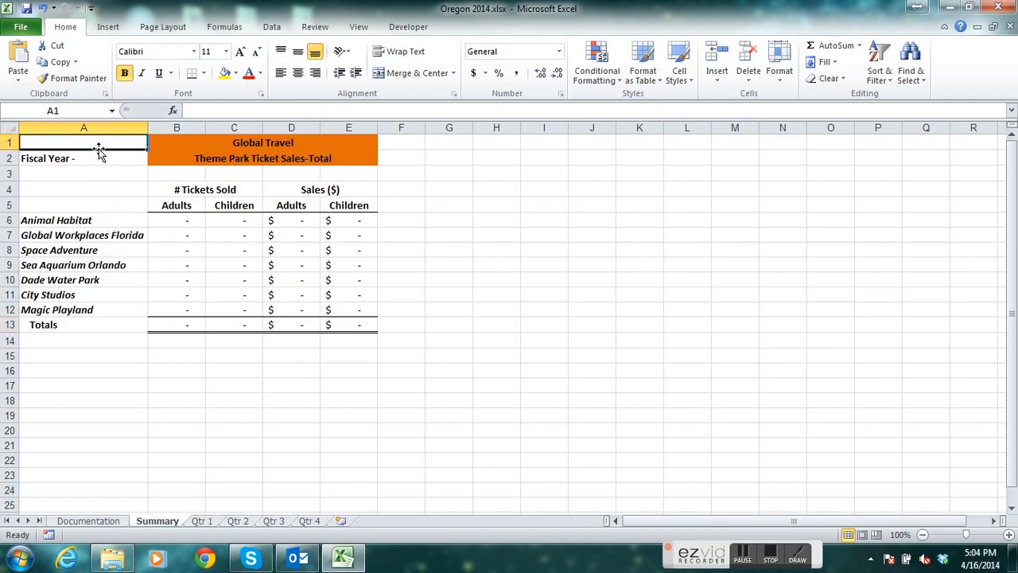
text(Oregon)
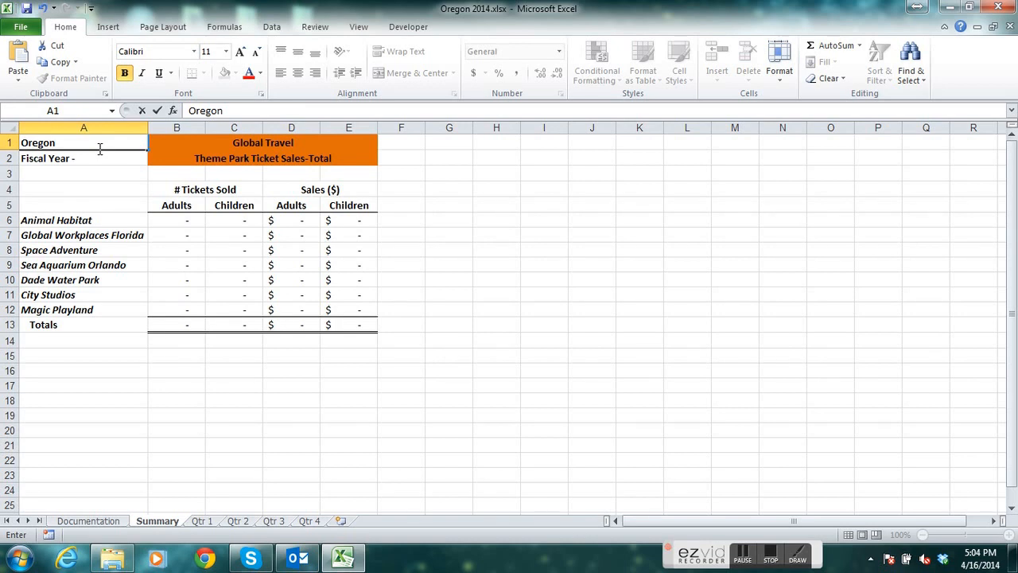
key(Return)
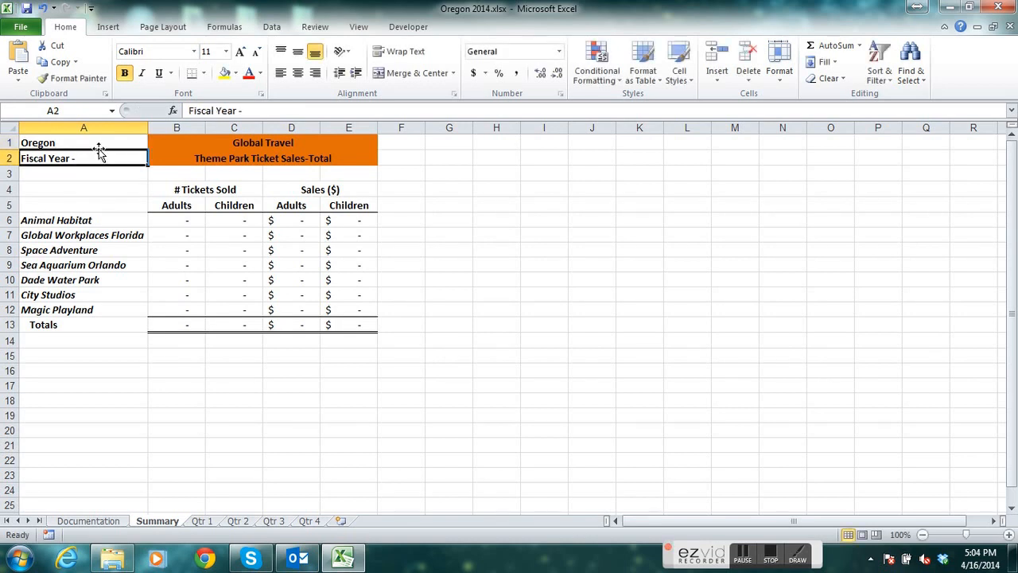
click(315, 110)
text(2014)
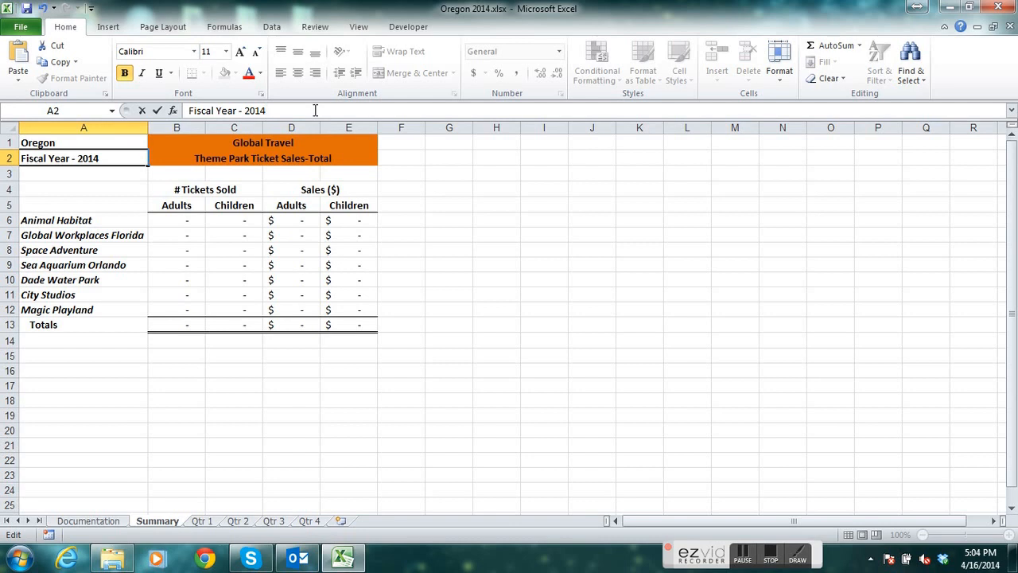
key(Return)
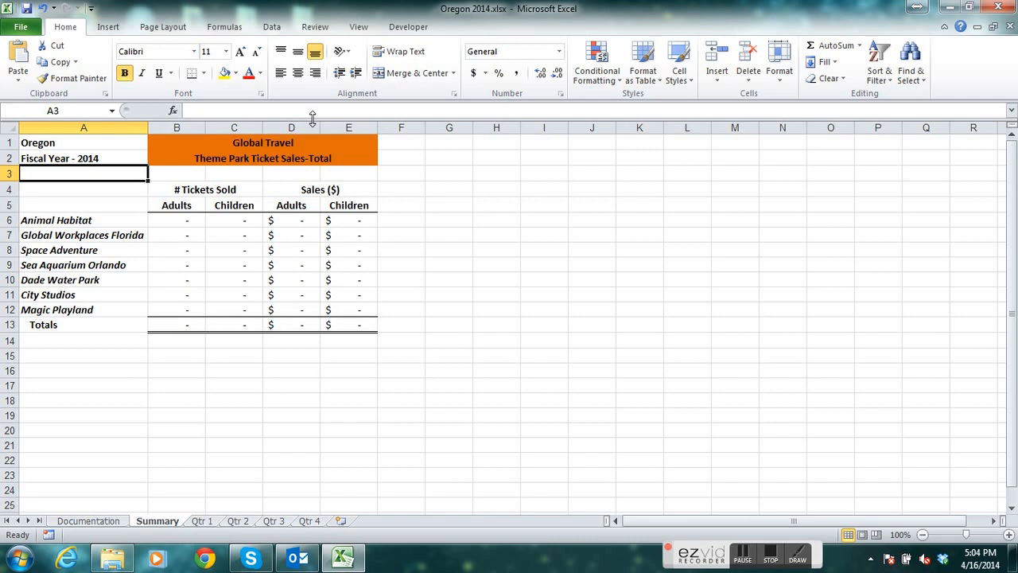
On the Qtr 1 sheet, enter 2000 in B6 and fill it through B6:C12 with the Copy Cells option.
click(202, 521)
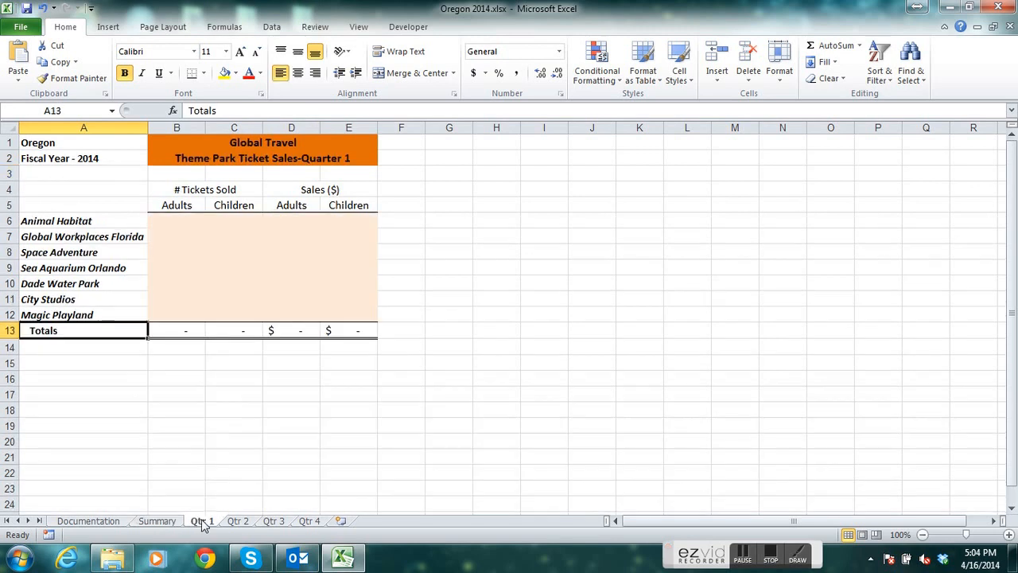
click(185, 220)
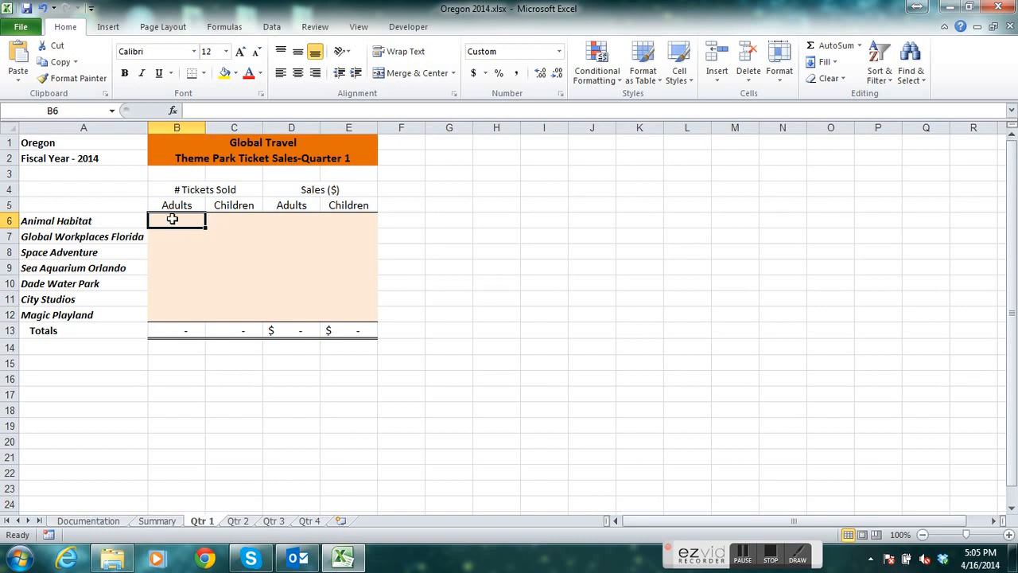
text(2000)
key(Return)
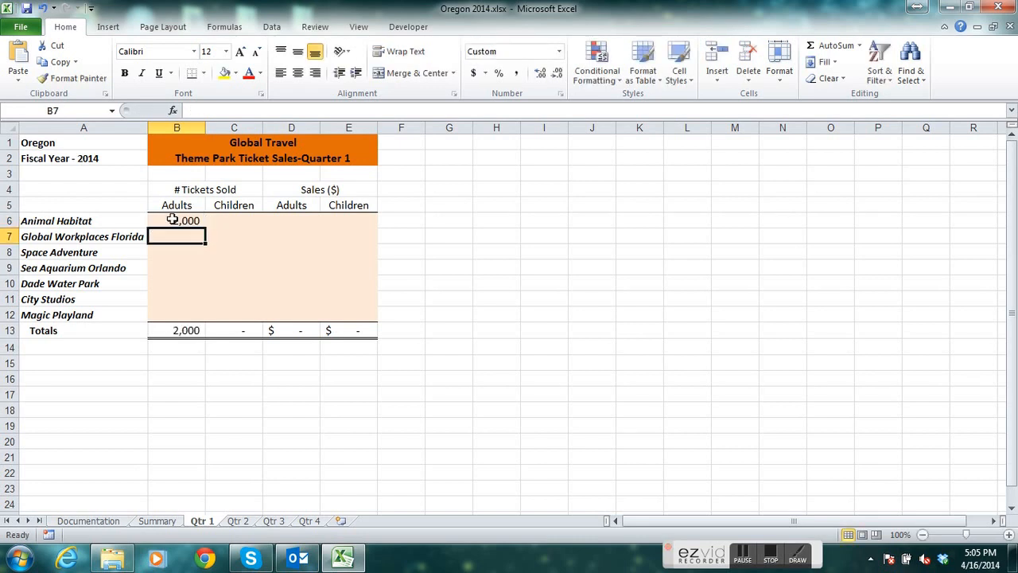
click(173, 219)
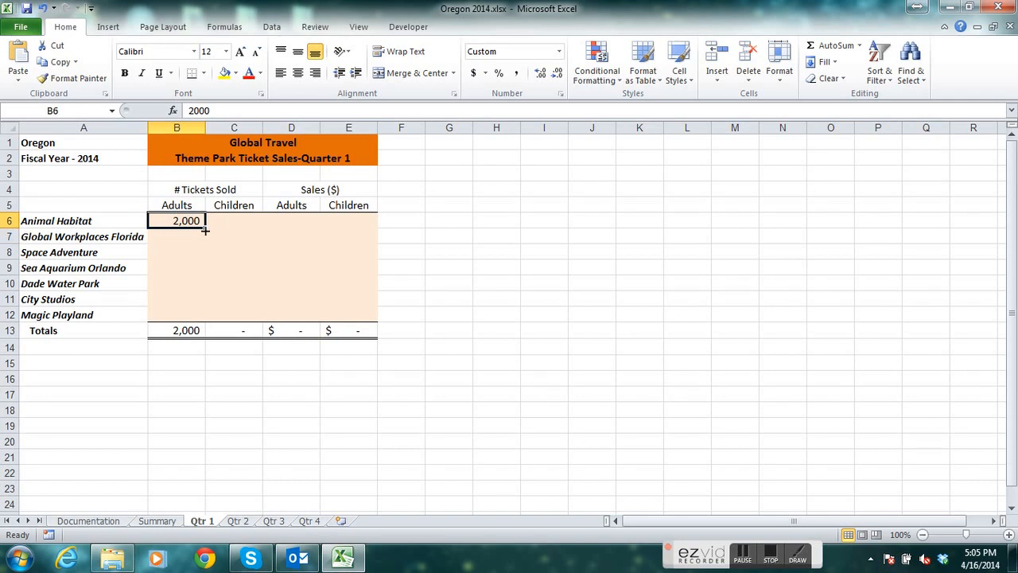
drag(205, 229, 268, 318)
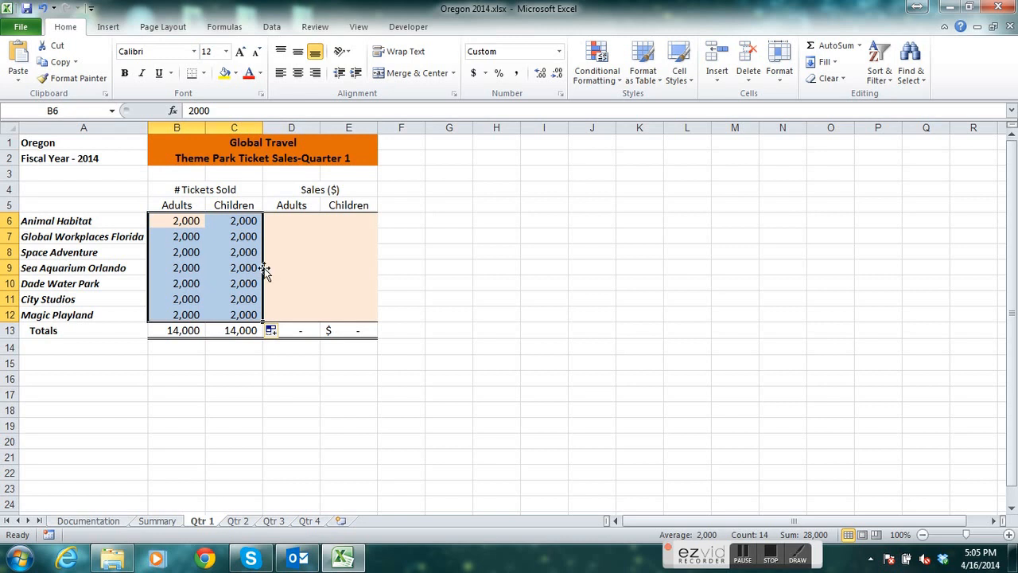
click(277, 338)
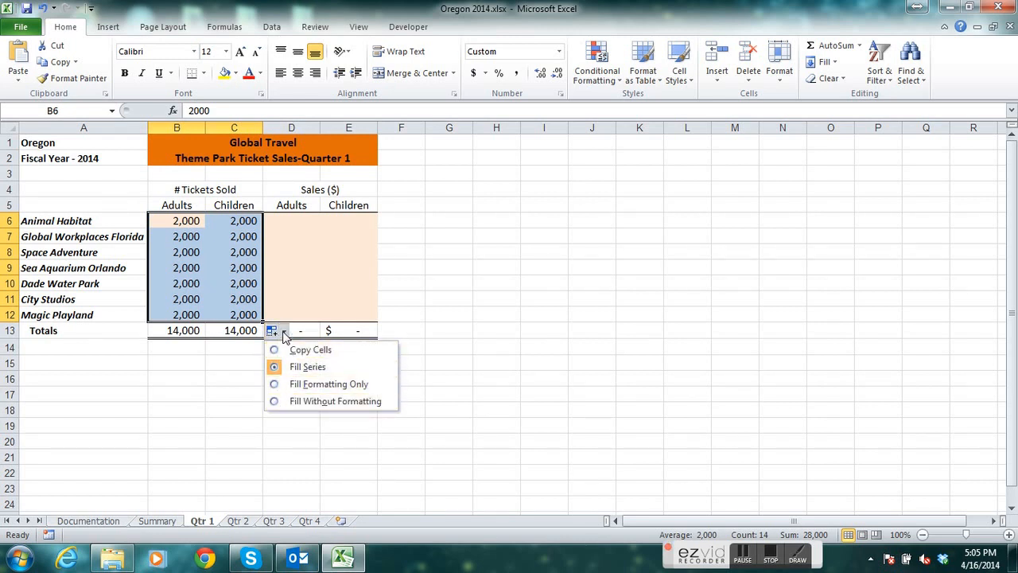
click(306, 350)
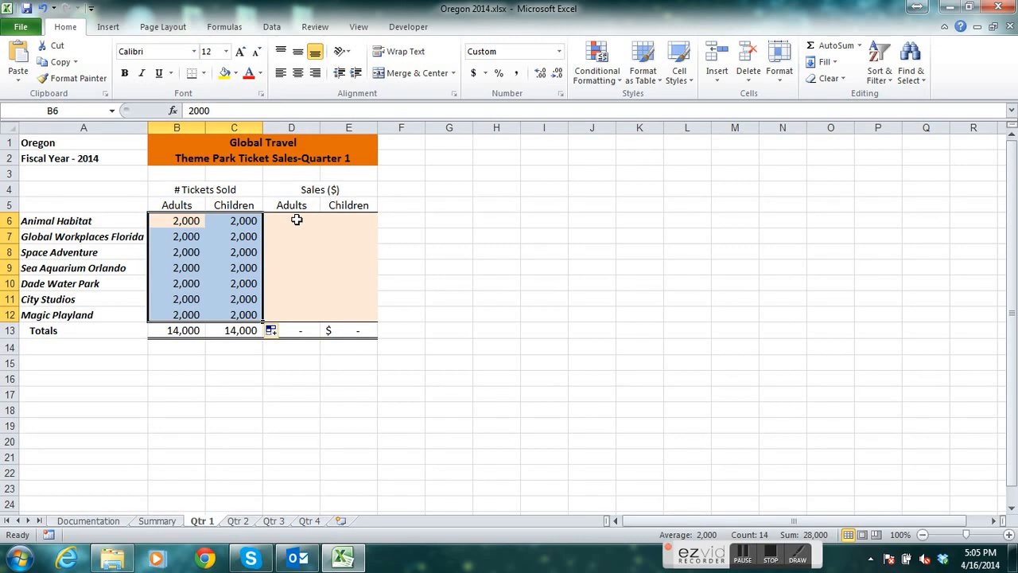
On the Qtr 2 sheet, enter 3000 in B6 and fill it across and down through B6:C12.
click(238, 520)
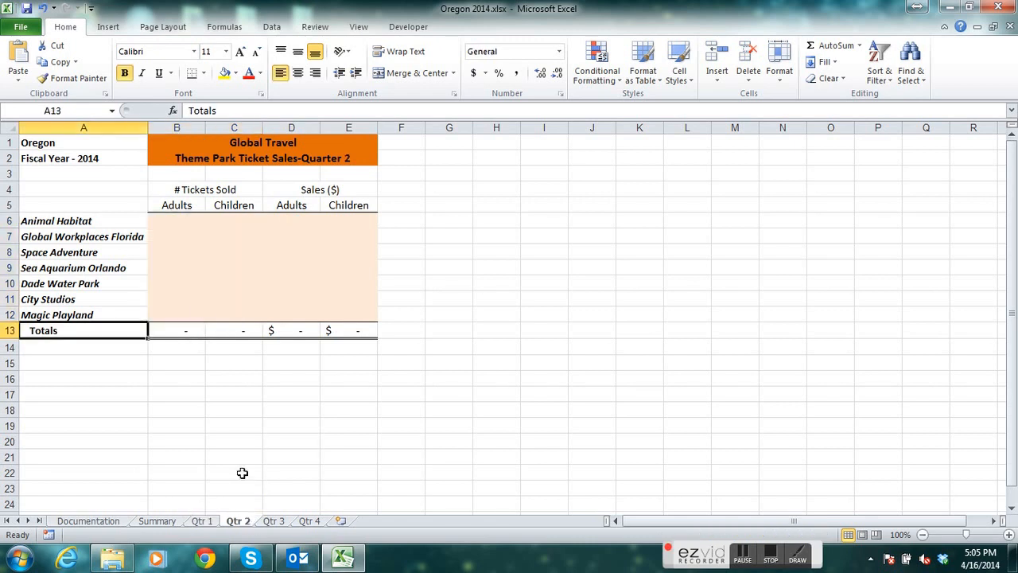
click(176, 221)
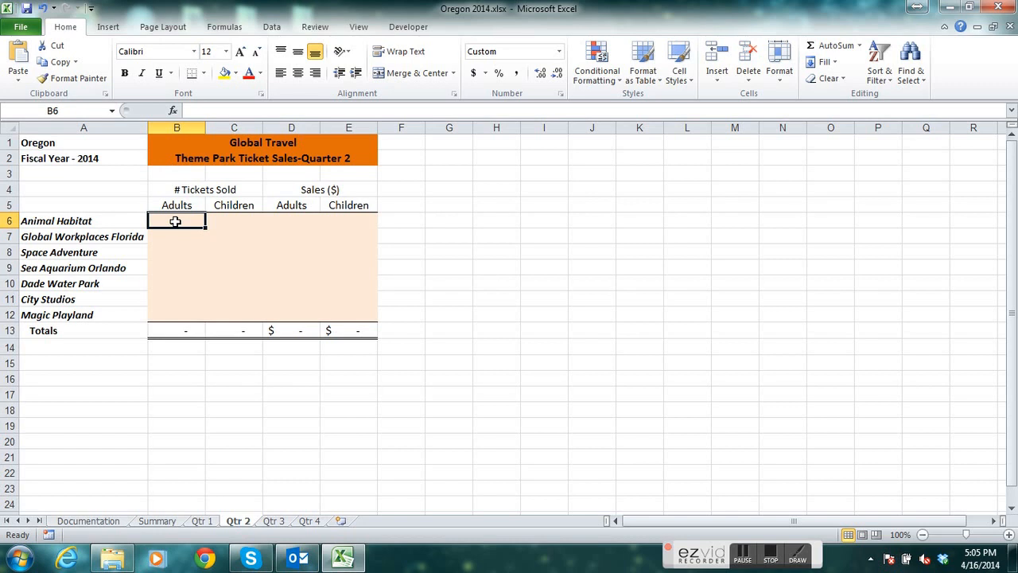
text(3000)
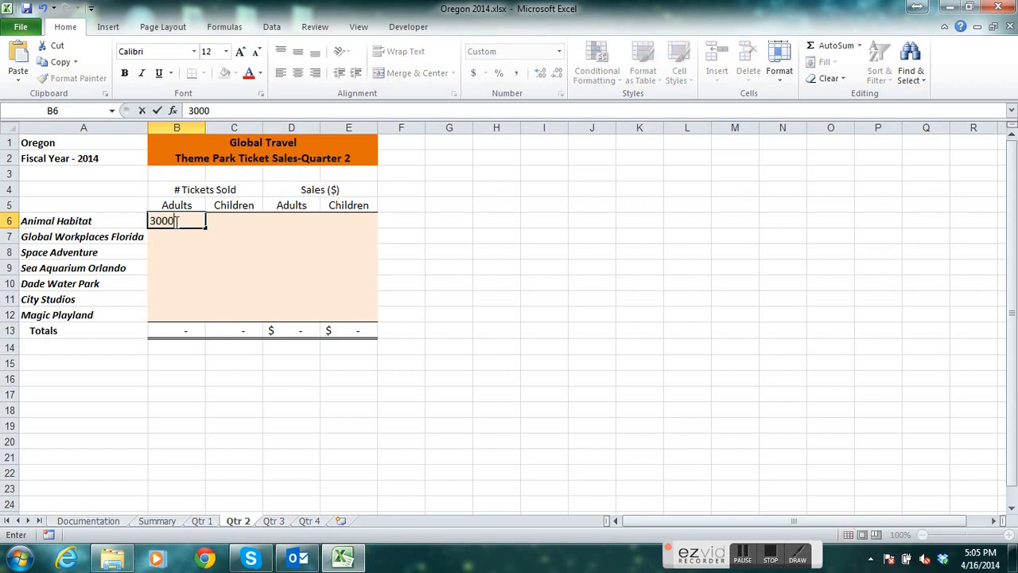
key(Return)
click(176, 222)
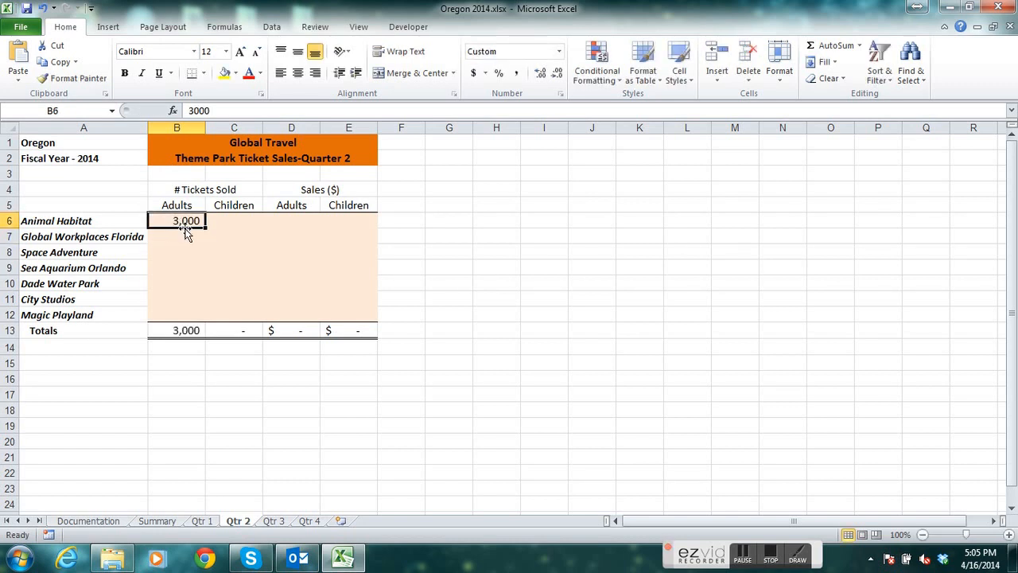
drag(205, 229, 253, 231)
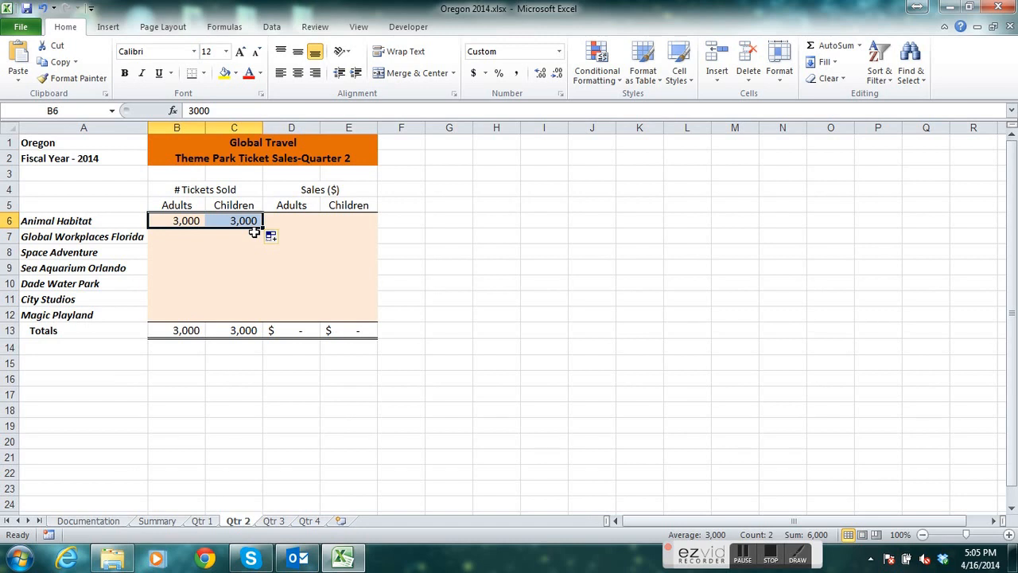
drag(263, 229, 269, 315)
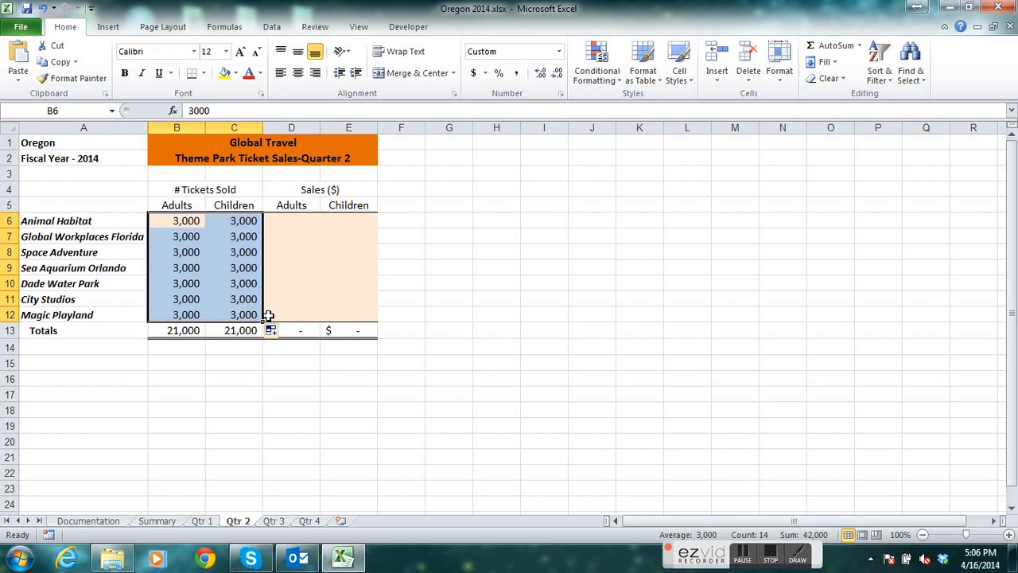
Check the totals on the Summary sheet, and save and close the Oregon 2014 workbook.
click(158, 521)
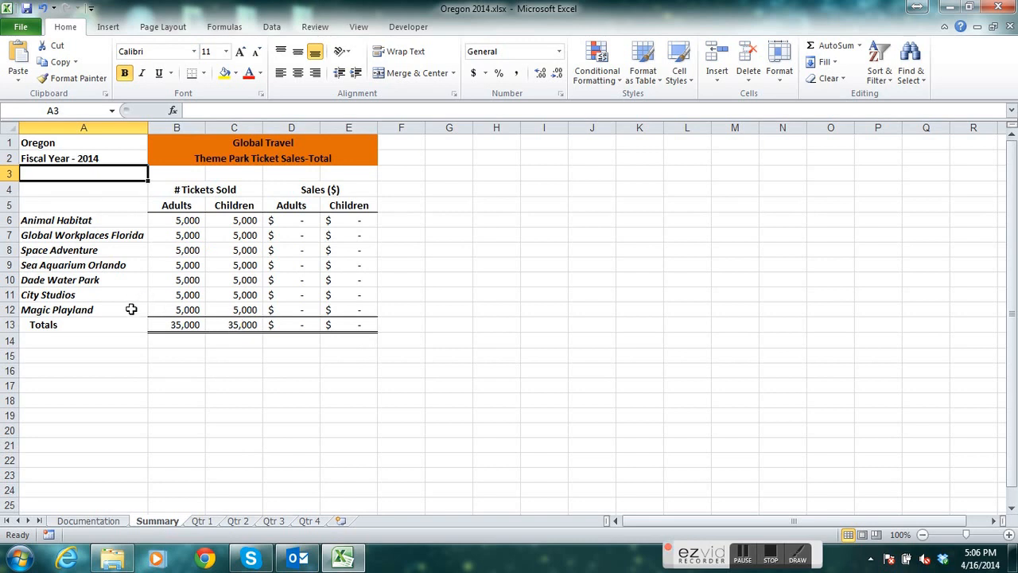
click(26, 9)
click(1000, 8)
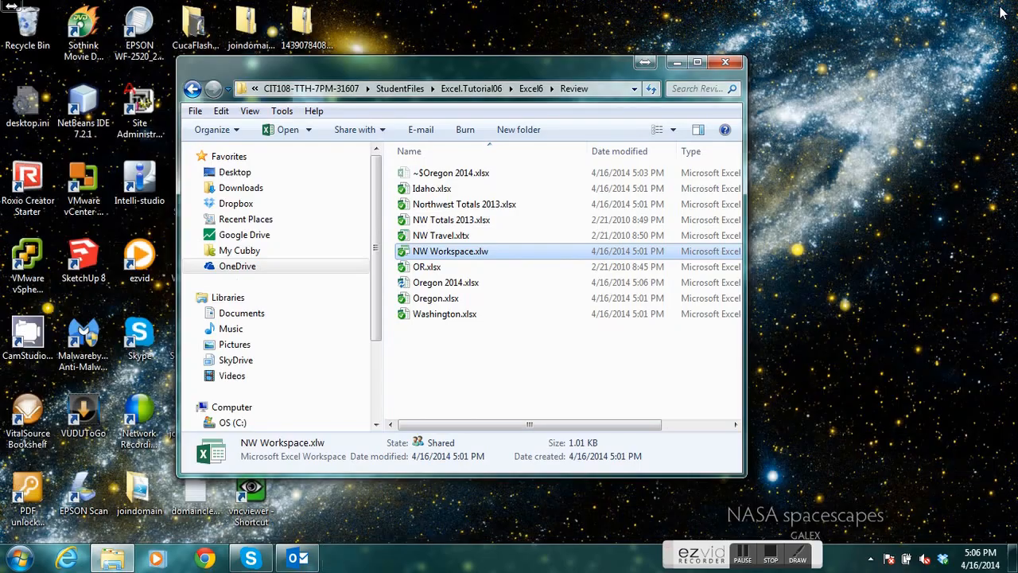
Sort the files in the Review folder by date modified, newest first, and select Washington.xlsx.
click(625, 153)
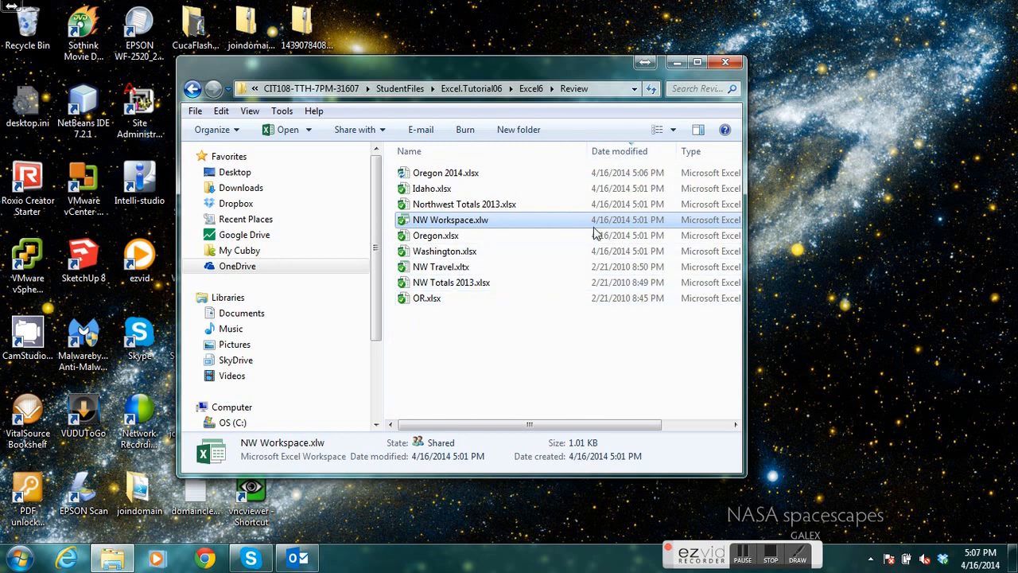
click(477, 253)
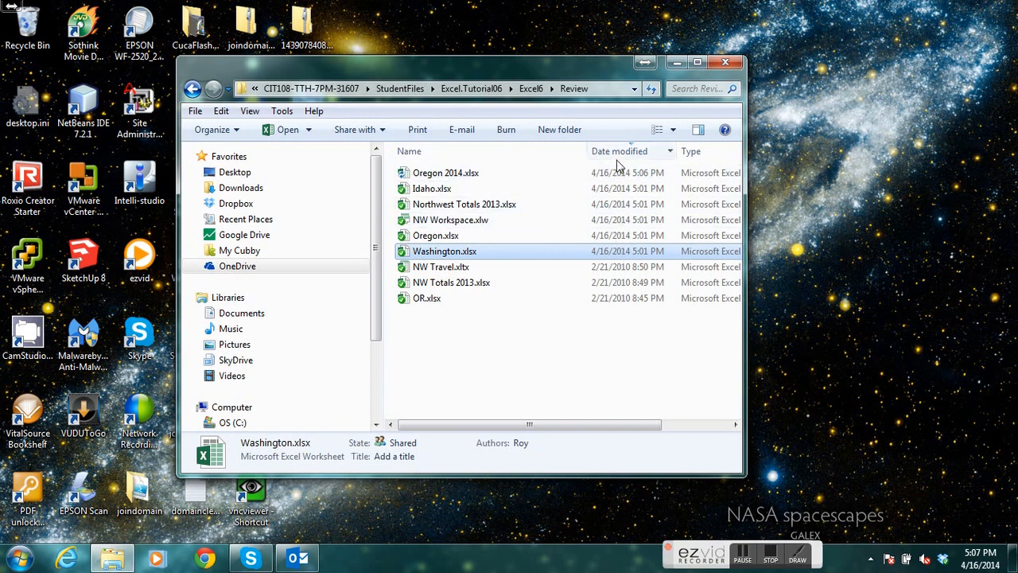
double_click(603, 255)
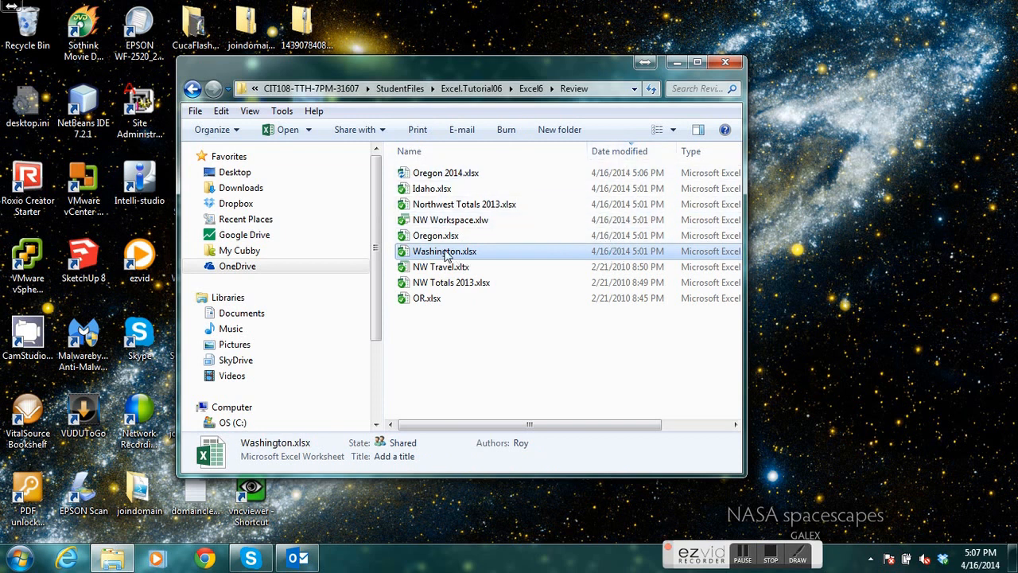